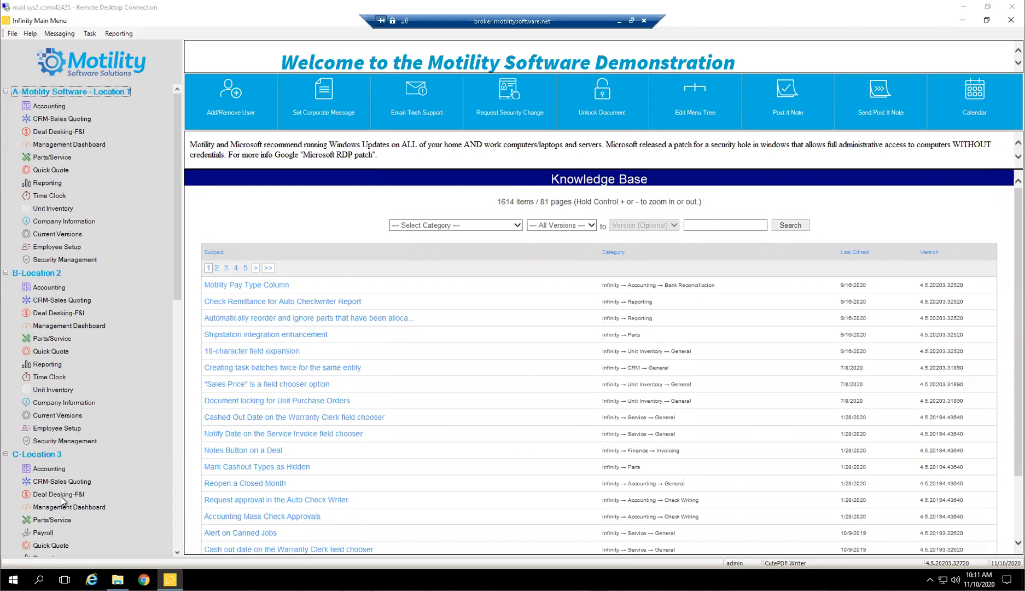
Open the Parts/Service module for Location 1 and bring its window into view
click(45, 158)
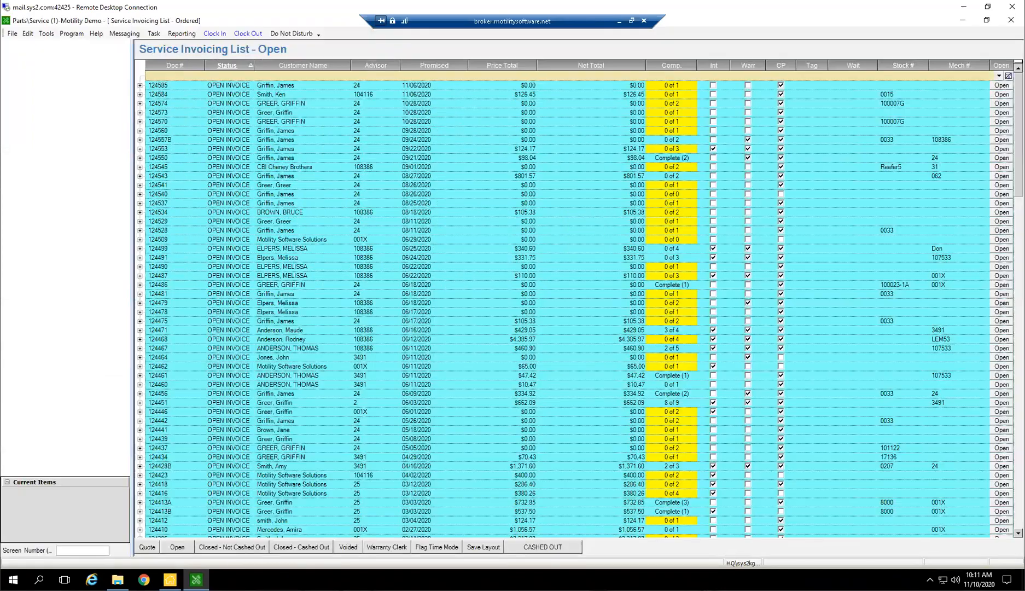
click(170, 579)
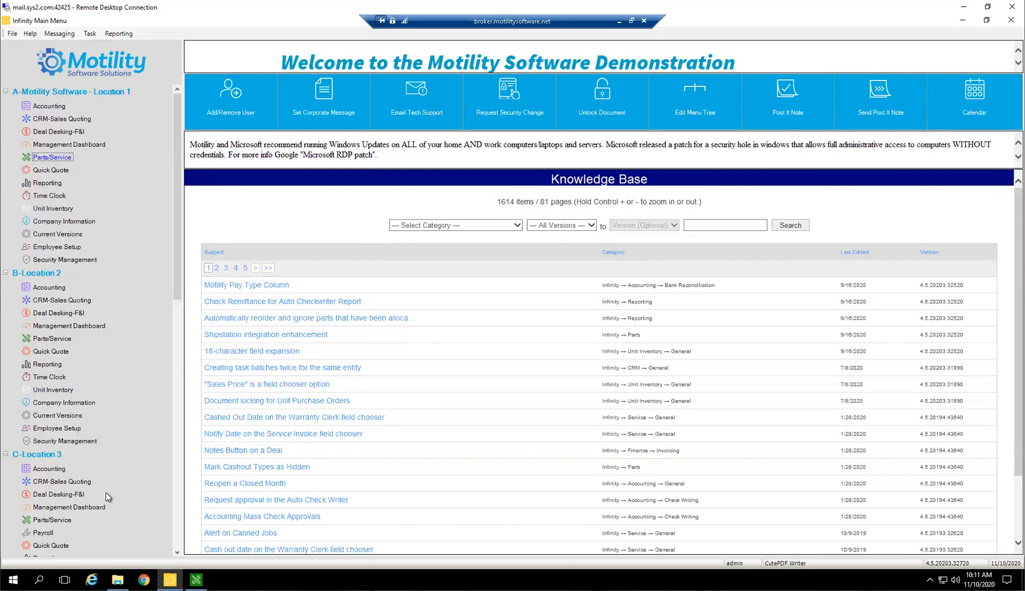
click(196, 580)
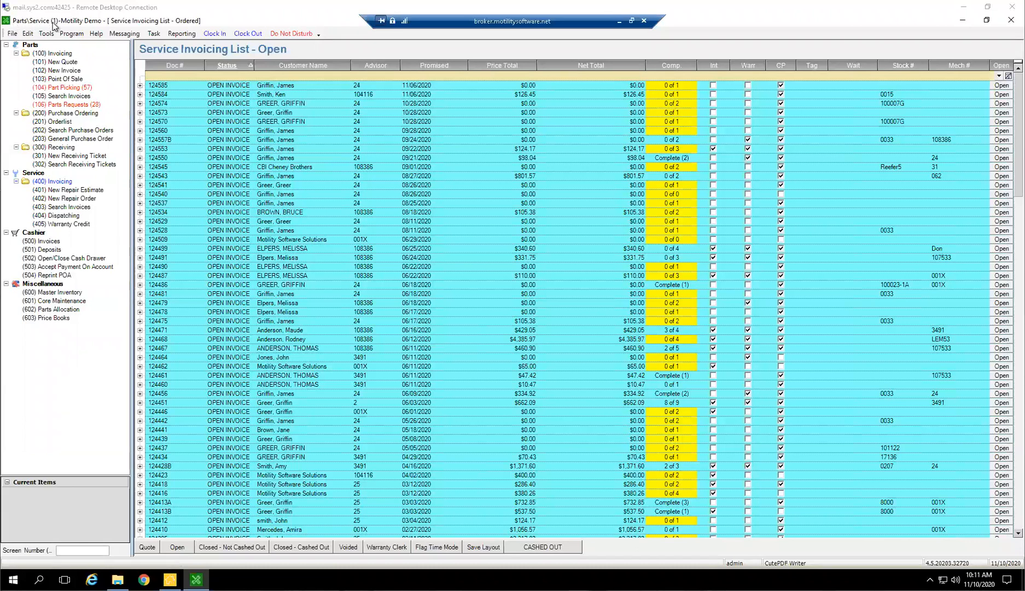
Open the Parts/Service module for Location 2 in its own window alongside the Location 1 one
click(170, 579)
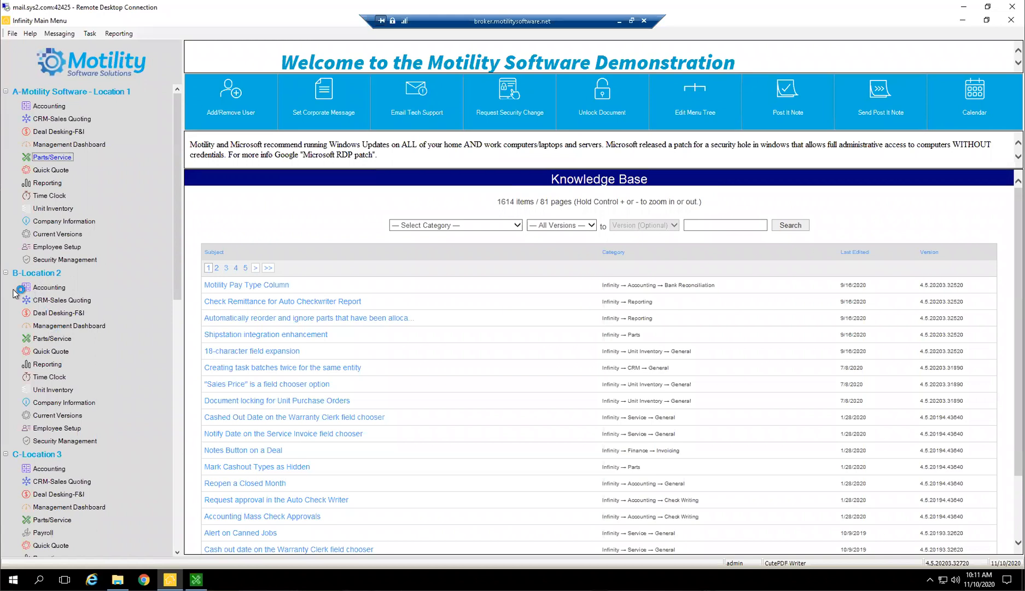
click(54, 338)
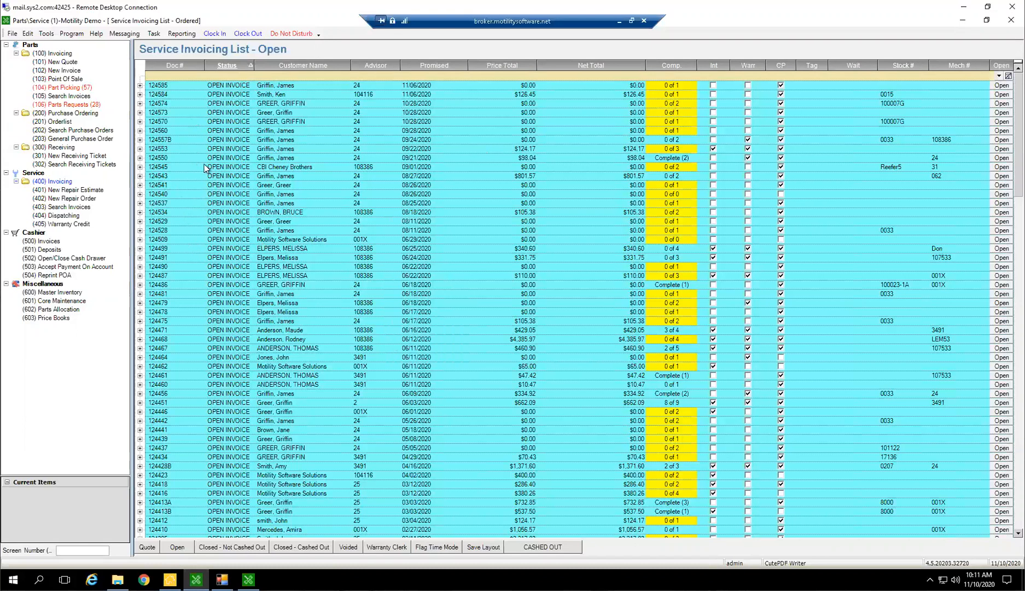
click(248, 579)
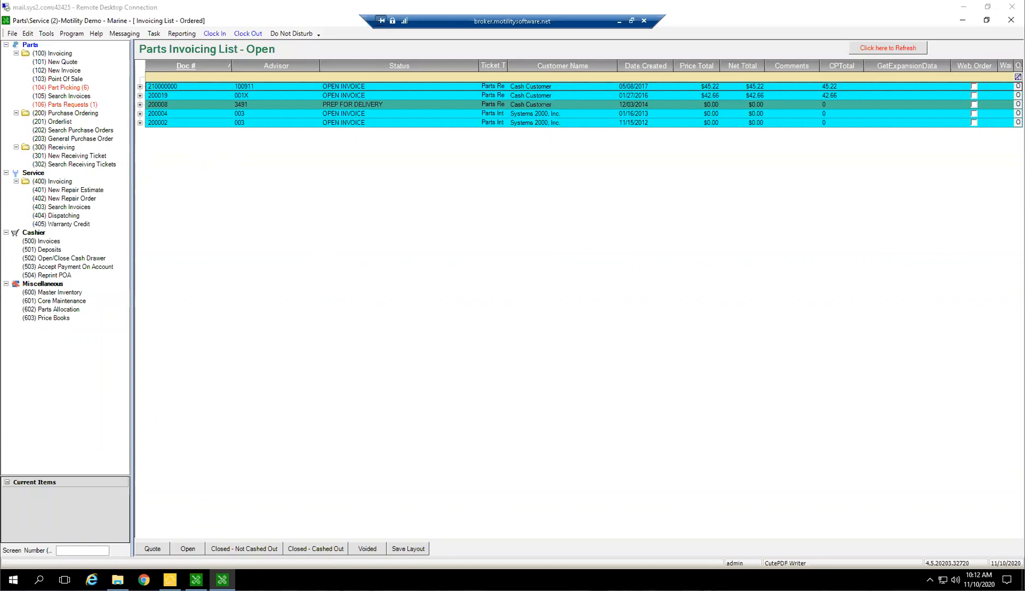
Alternate between the Location 1 and Location 2 Parts/Service windows to compare their invoicing lists
click(51, 12)
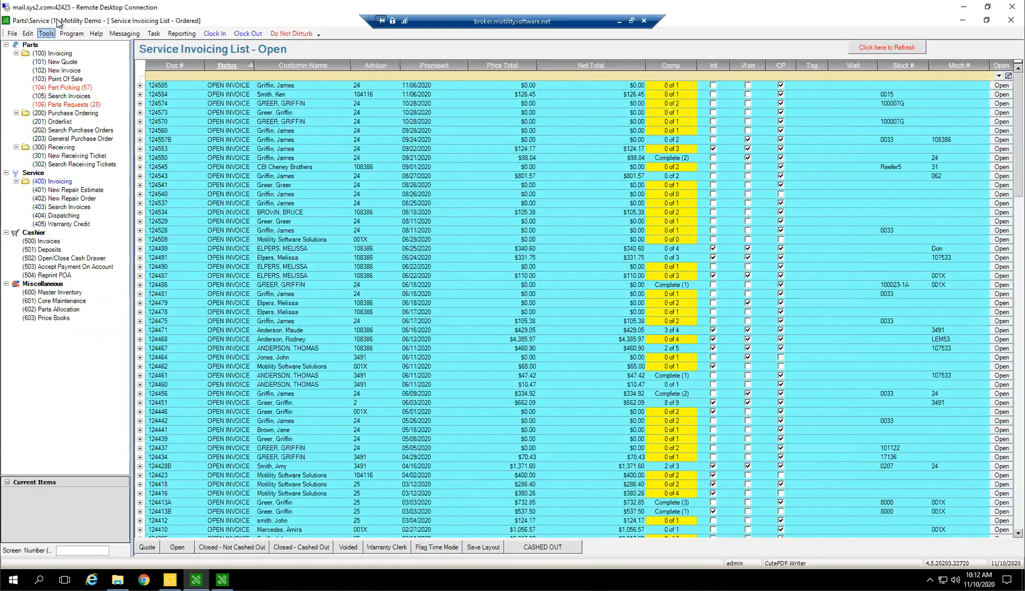
click(222, 579)
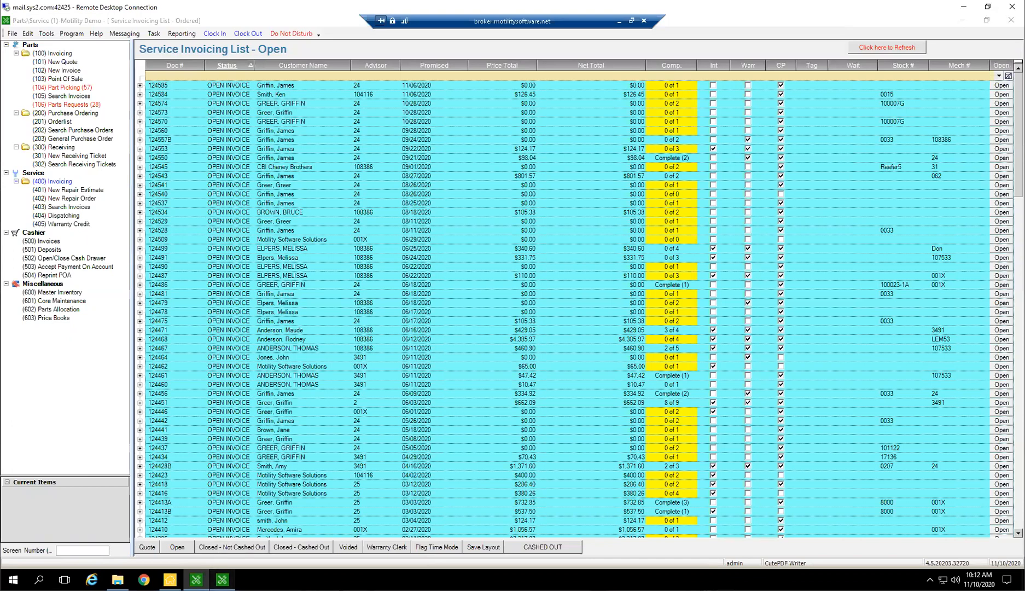
click(196, 579)
click(222, 579)
click(196, 580)
click(222, 579)
click(196, 580)
click(222, 580)
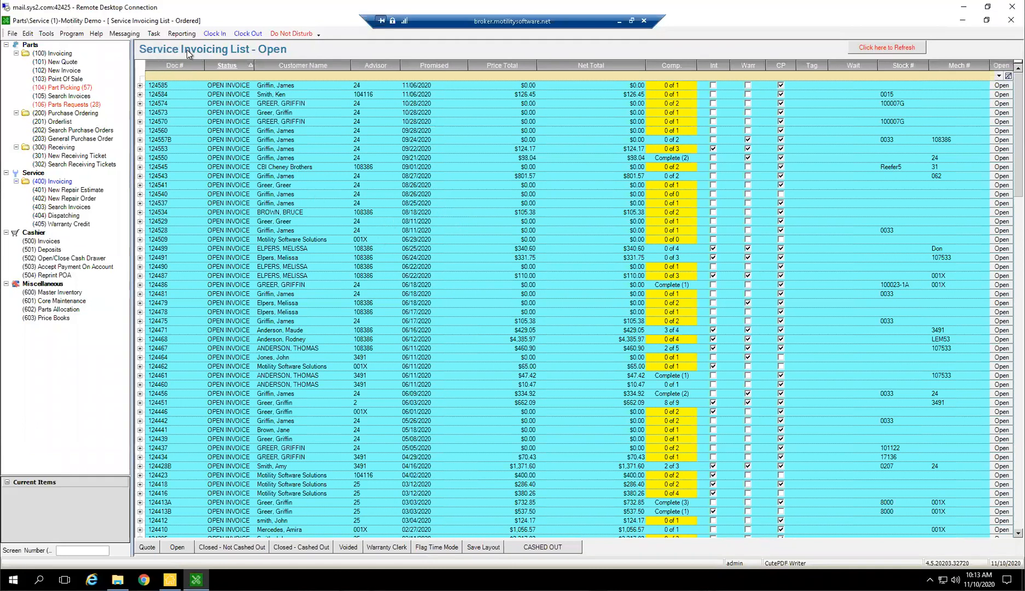
View Location 1's open parts invoicing list, followed by its open service invoicing list
click(65, 53)
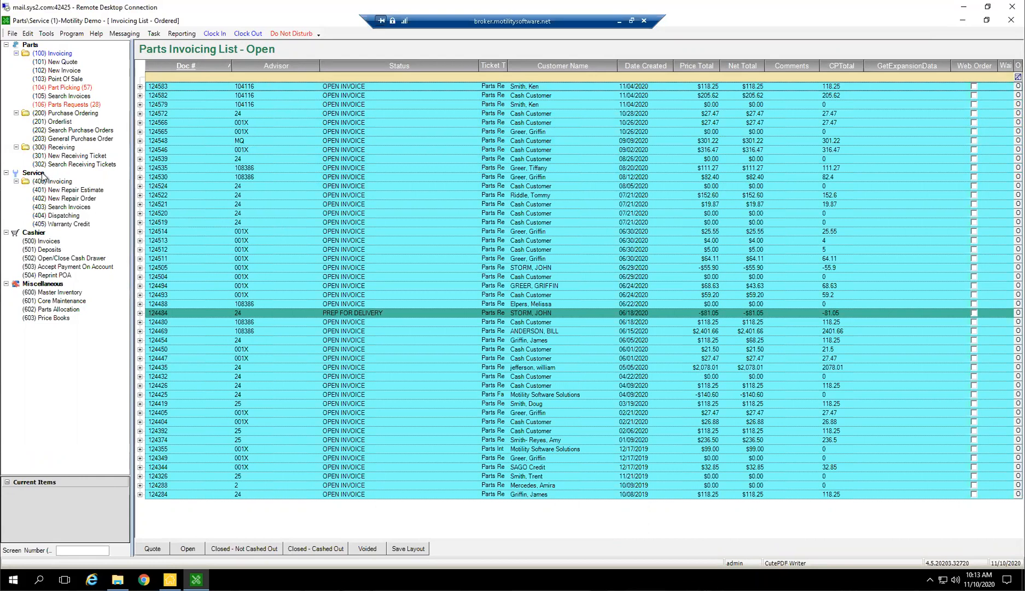
click(46, 55)
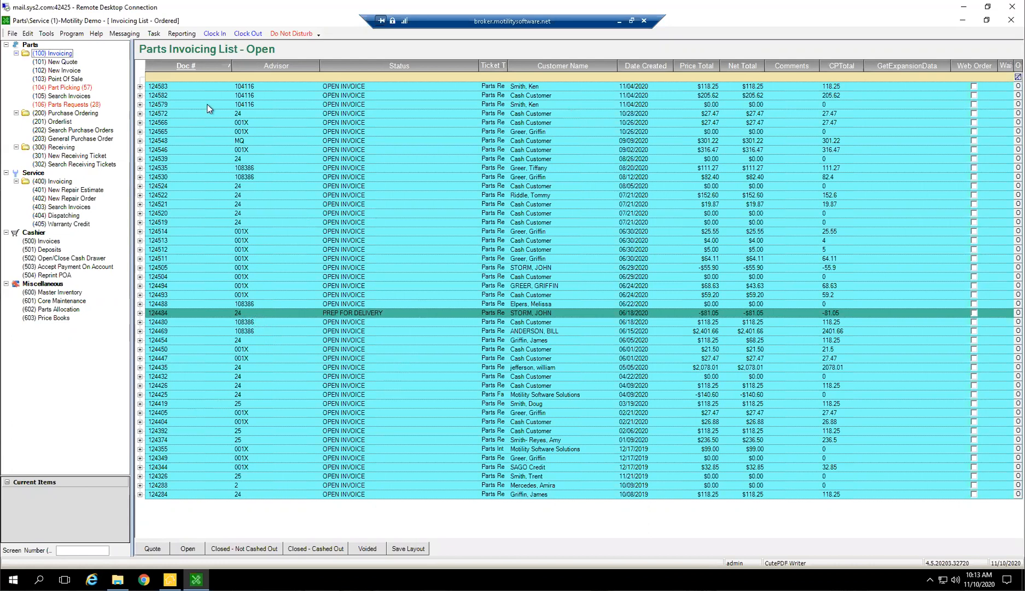
click(60, 182)
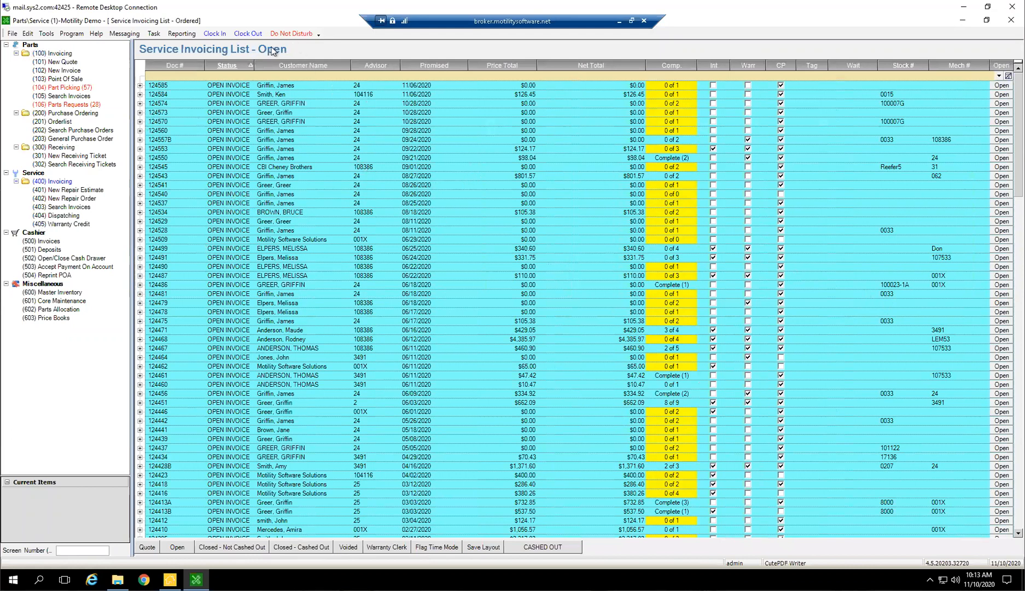
click(72, 183)
Show the quotes in the service invoicing list and widen its Status column
click(147, 548)
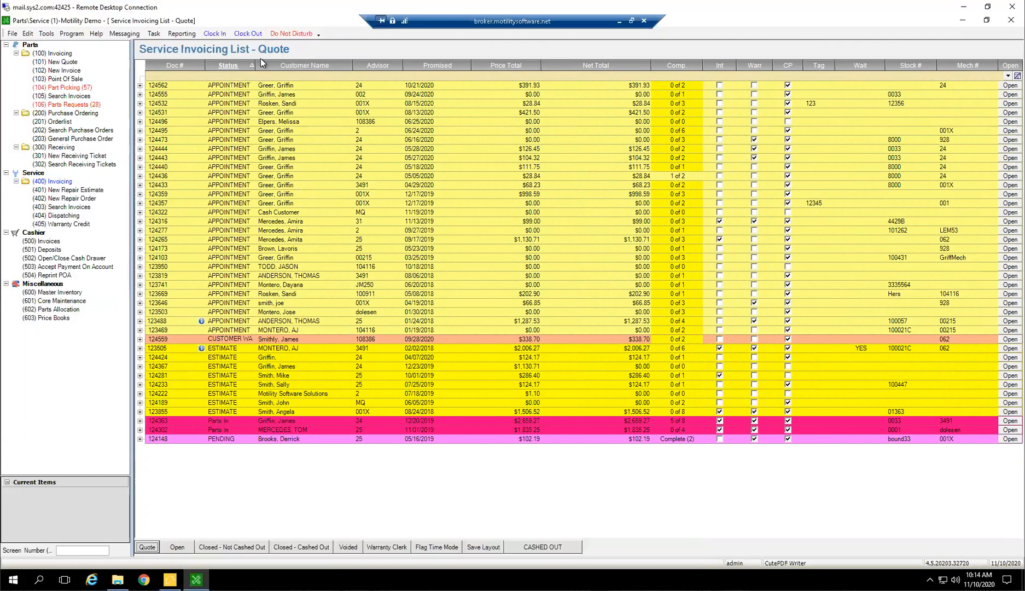
drag(255, 67, 347, 71)
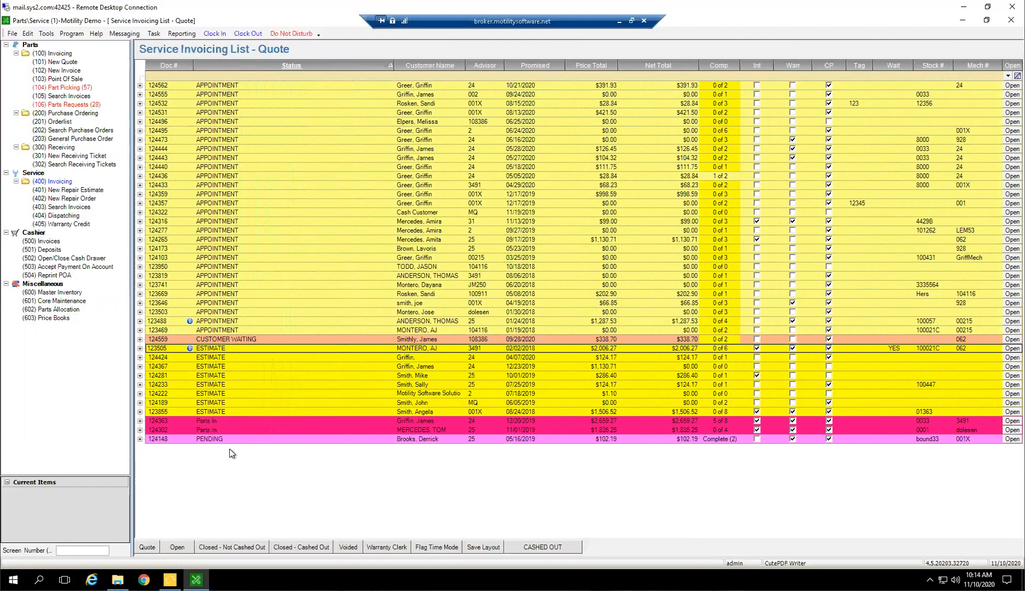
click(213, 423)
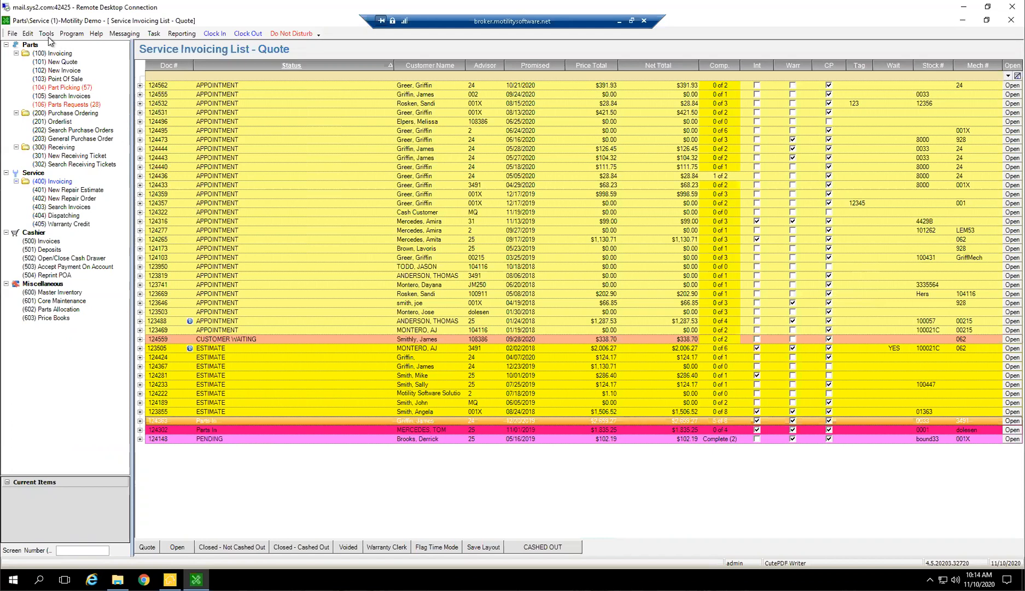
Open the setup for adding and modifying Parts/Service statuses and enlarge its window slightly
click(28, 34)
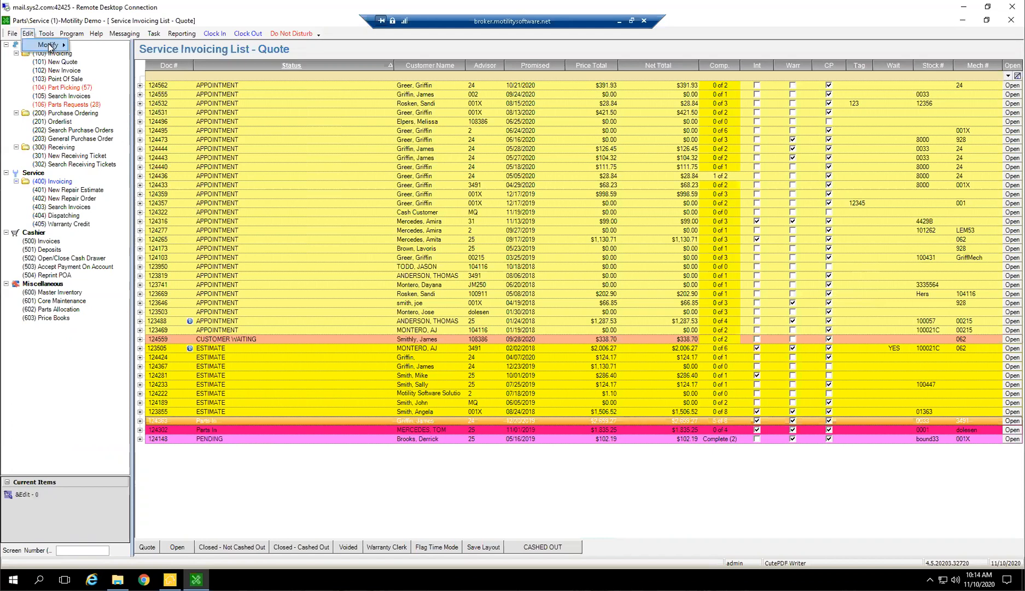
mouse_move(48, 45)
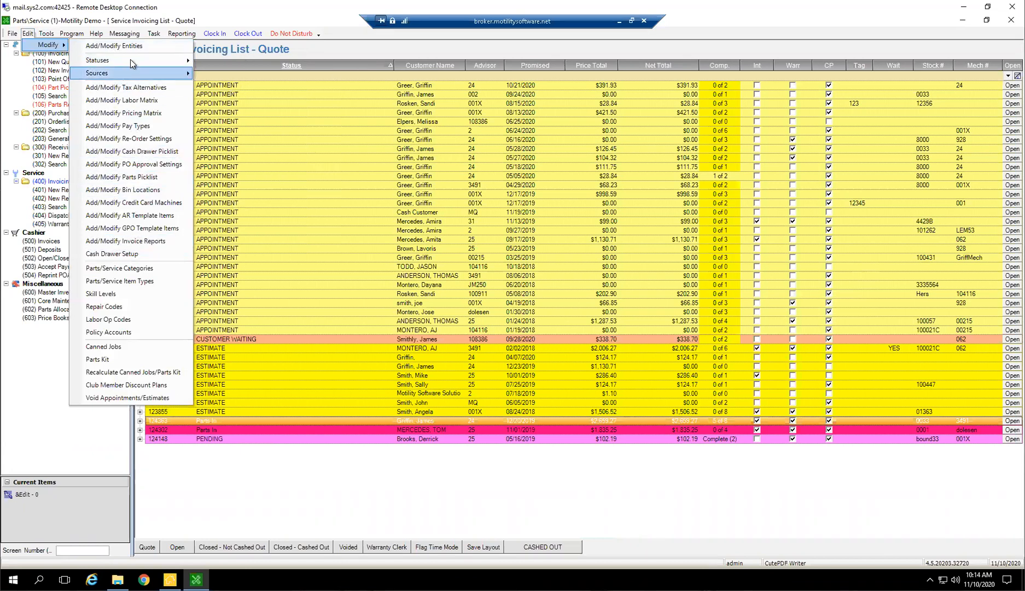
mouse_move(131, 59)
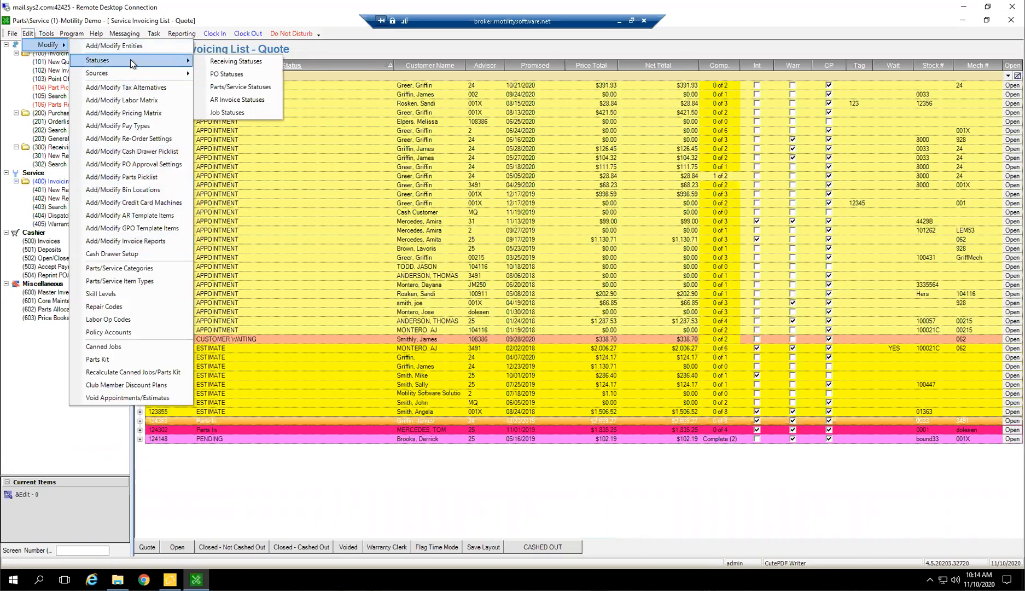
click(229, 88)
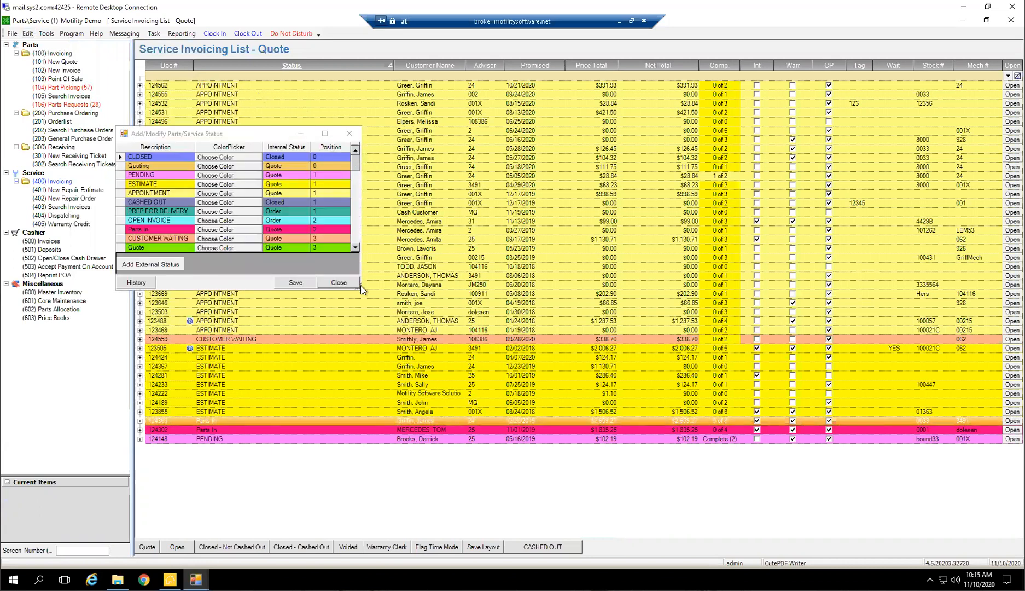
mouse_move(361, 290)
mouse_down()
mouse_move(386, 312)
mouse_move(366, 303)
mouse_up()
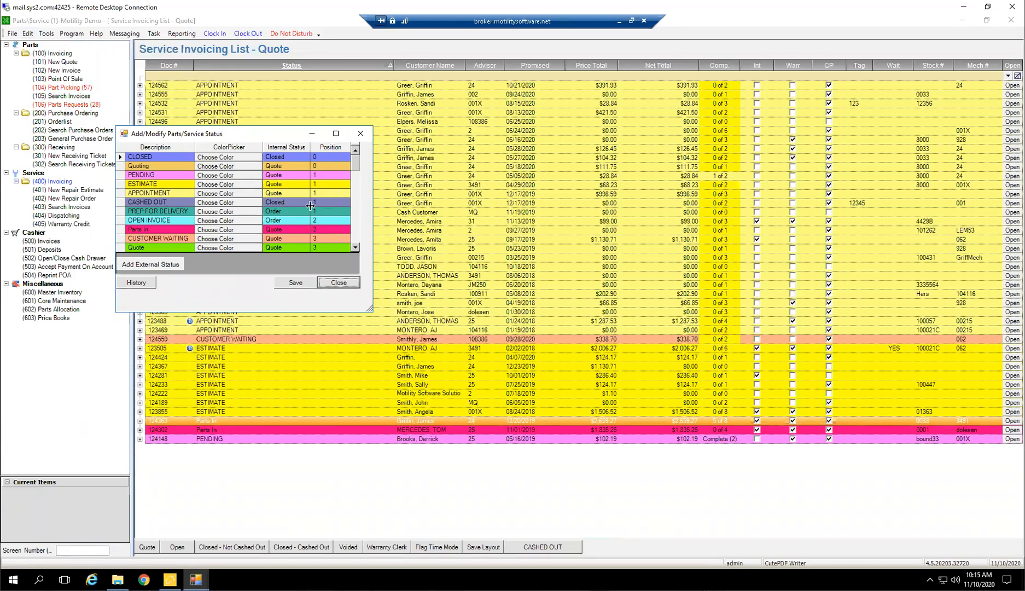
Look through the full list of Parts/Service statuses with their colors, internal statuses and positions
drag(357, 163, 361, 189)
scroll(306, 191, down, 2)
scroll(129, 214, down, 3)
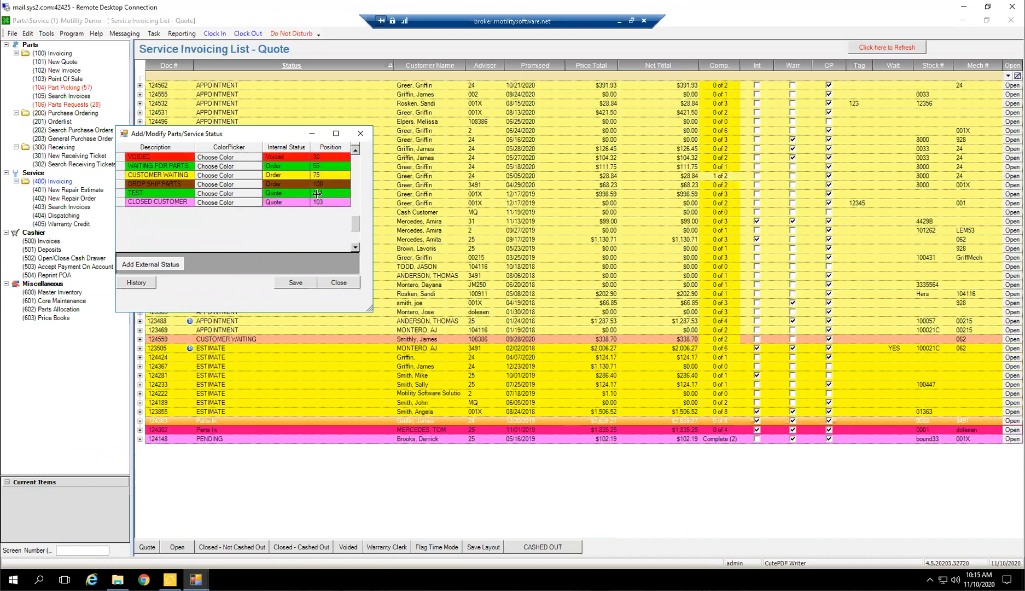
scroll(129, 213, up, 6)
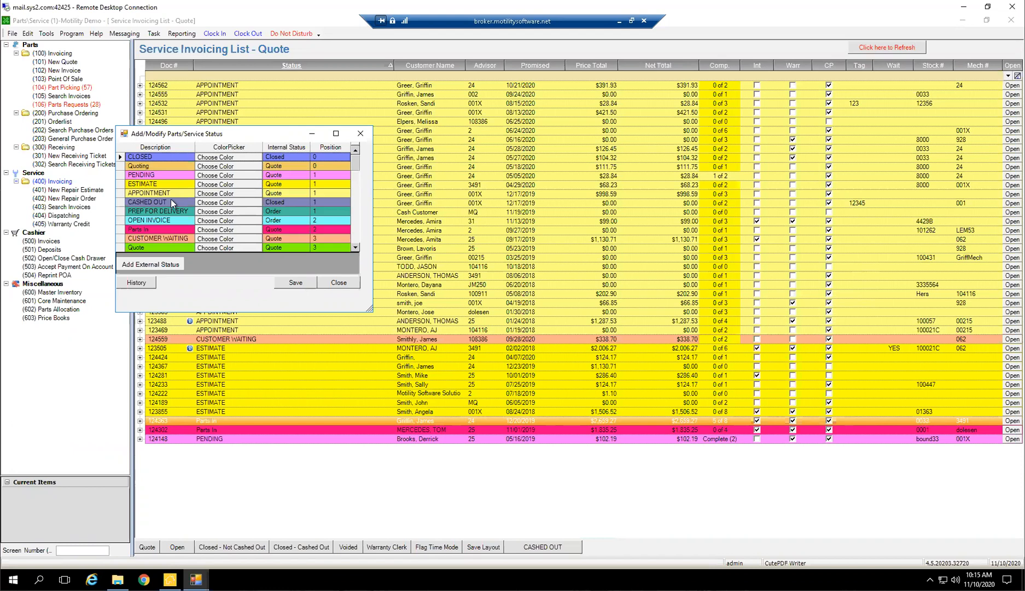
scroll(167, 204, down, 6)
scroll(162, 201, down, 5)
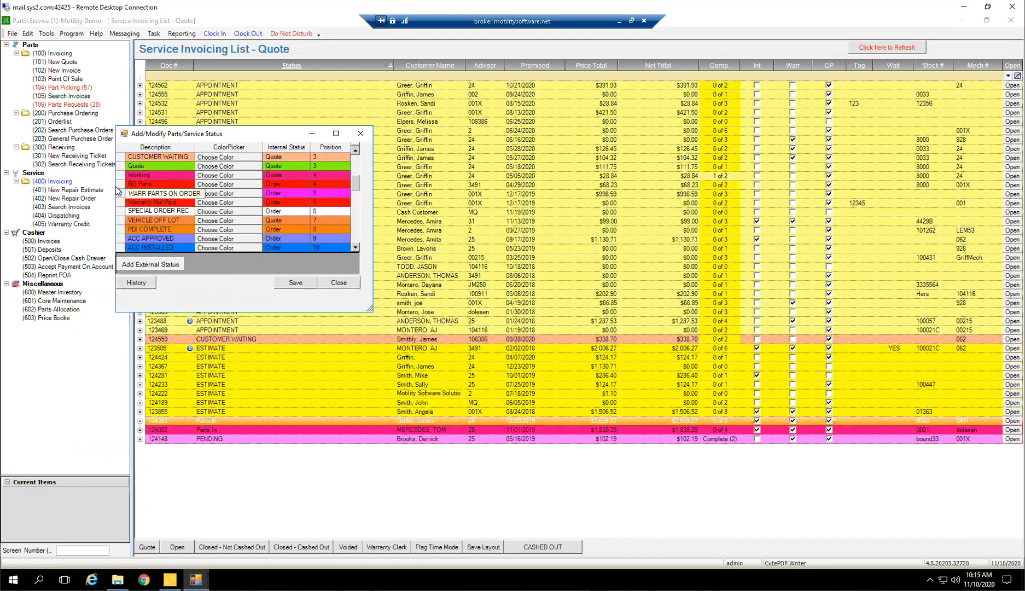
scroll(214, 186, down, 3)
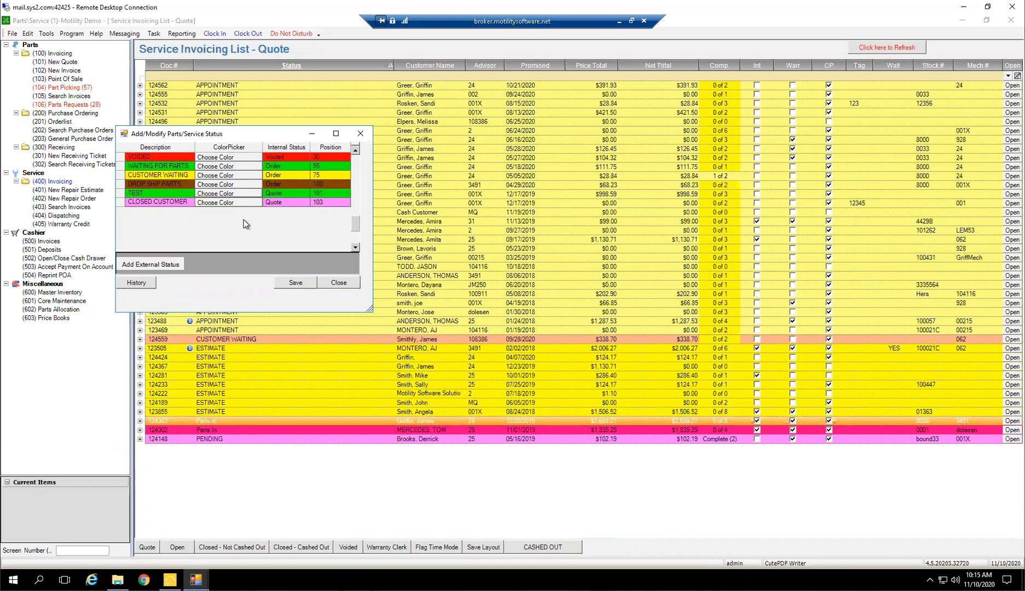
scroll(244, 220, up, 1)
scroll(249, 225, up, 1)
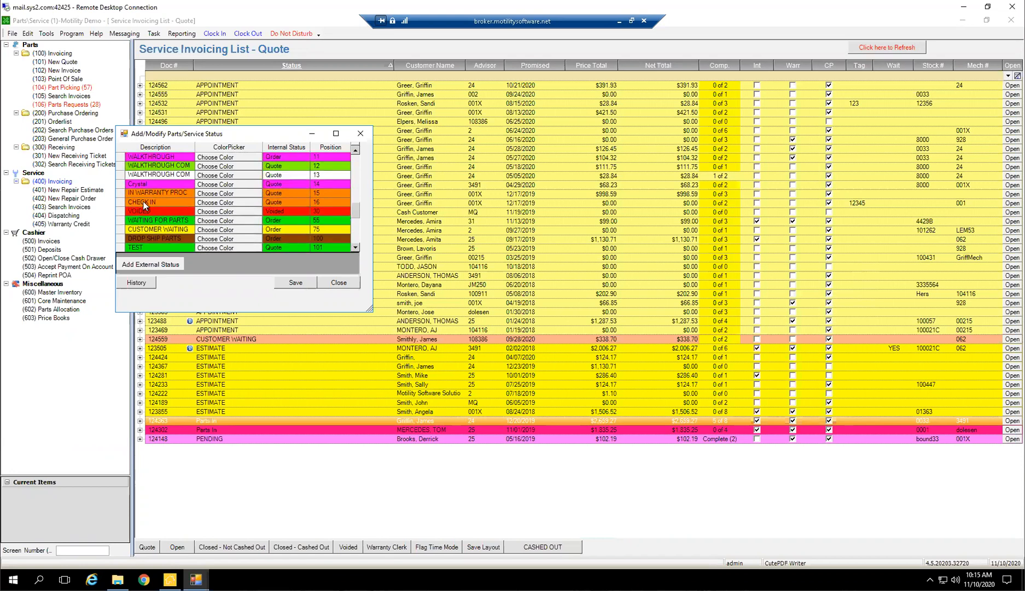
scroll(175, 197, up, 3)
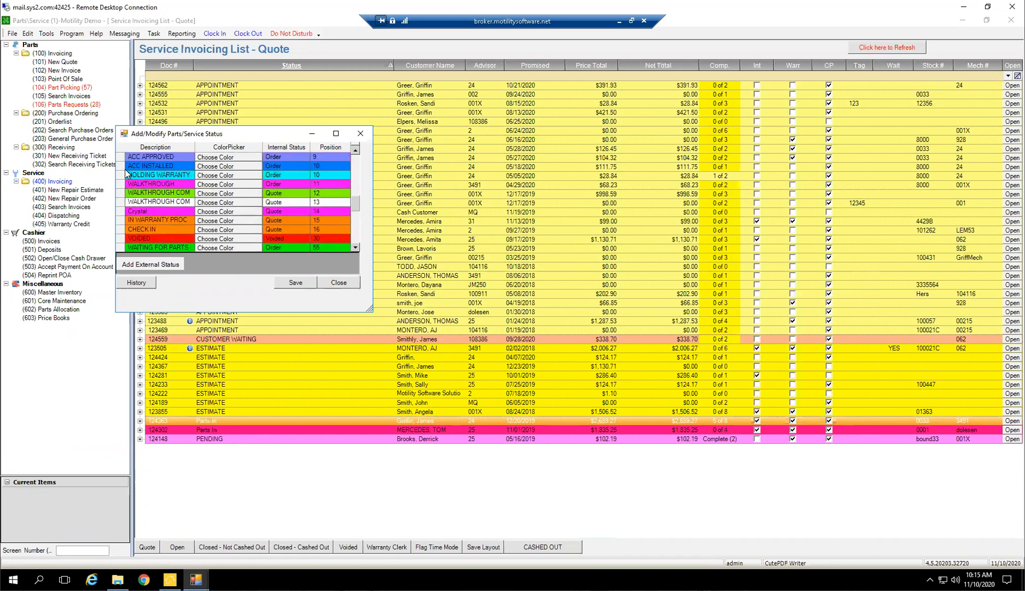
scroll(208, 193, up, 3)
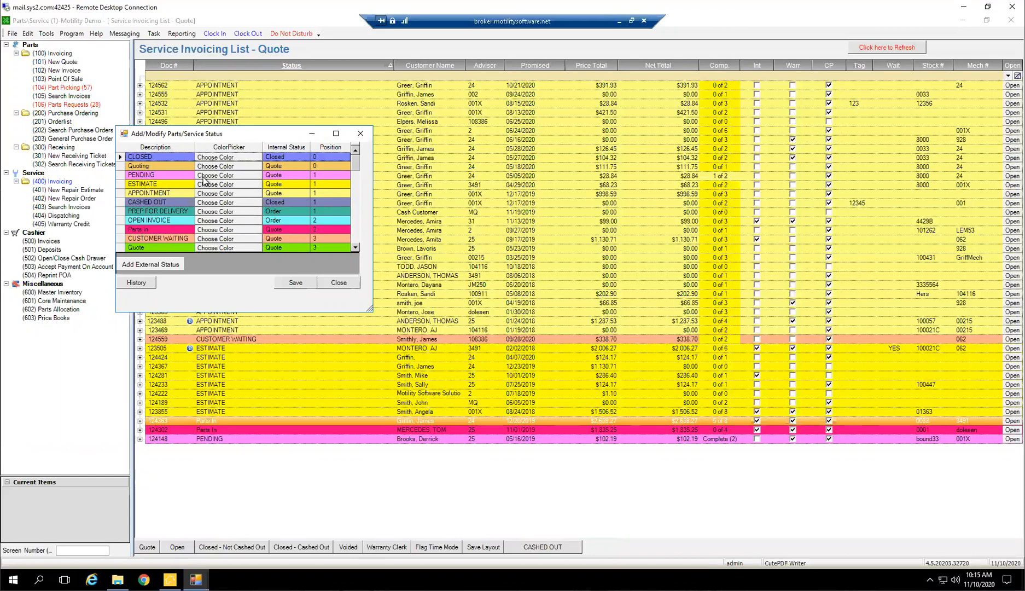
click(148, 174)
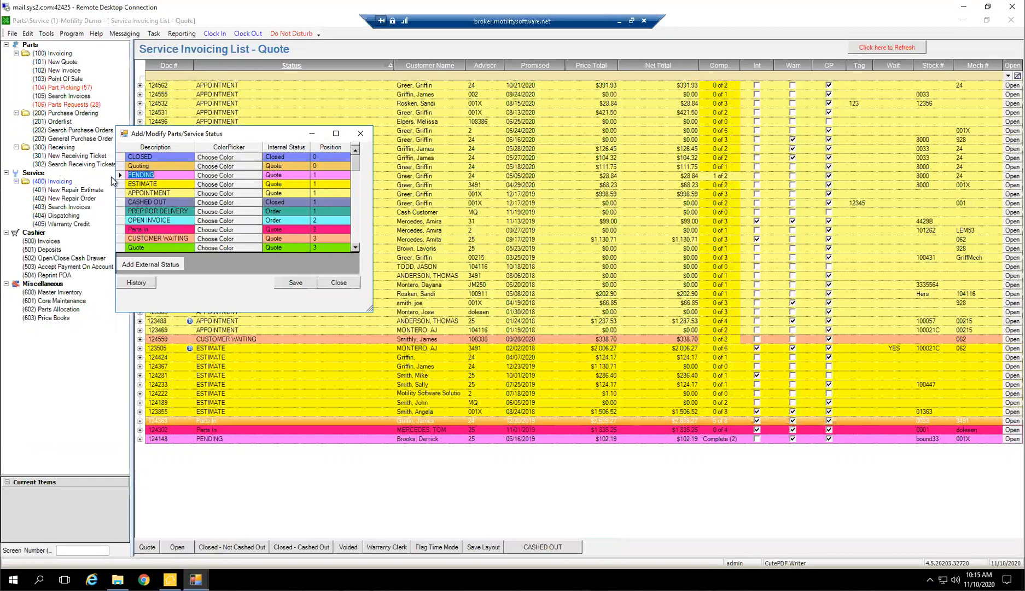
click(207, 176)
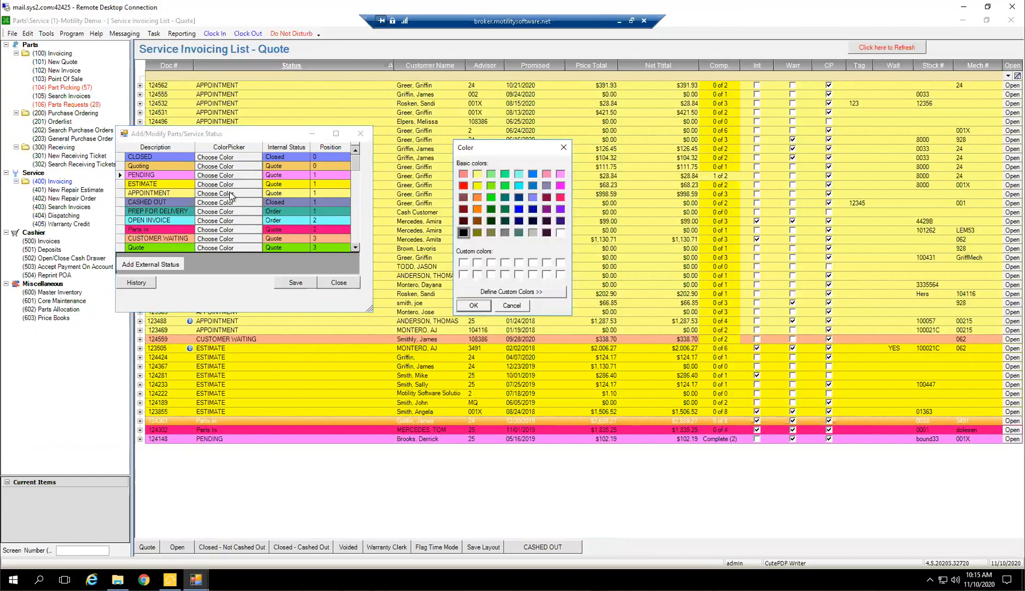
click(510, 306)
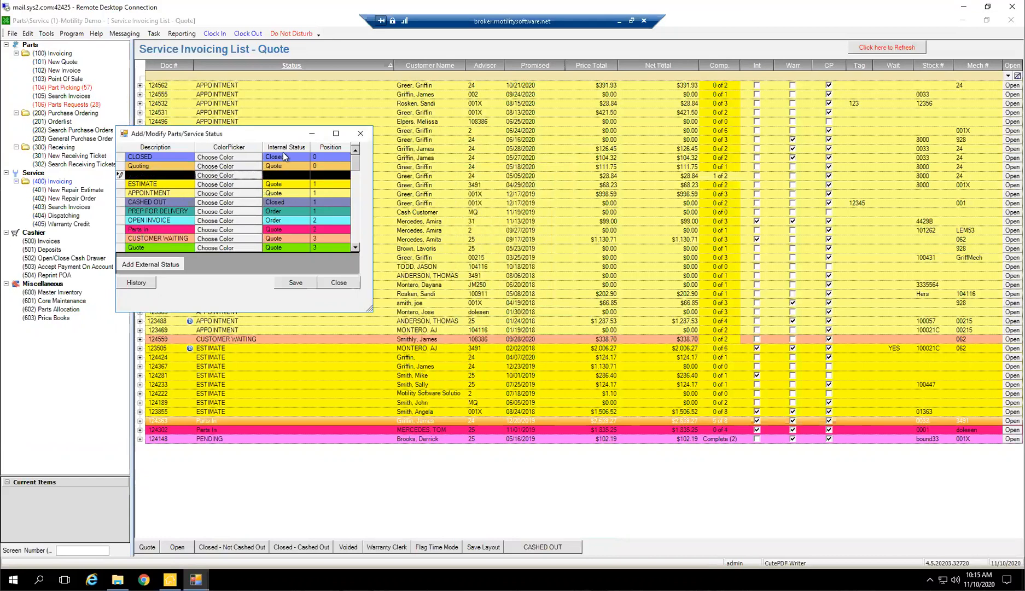
Change the color of the PENDING status to orange, then close the status setup and save the changes
click(217, 175)
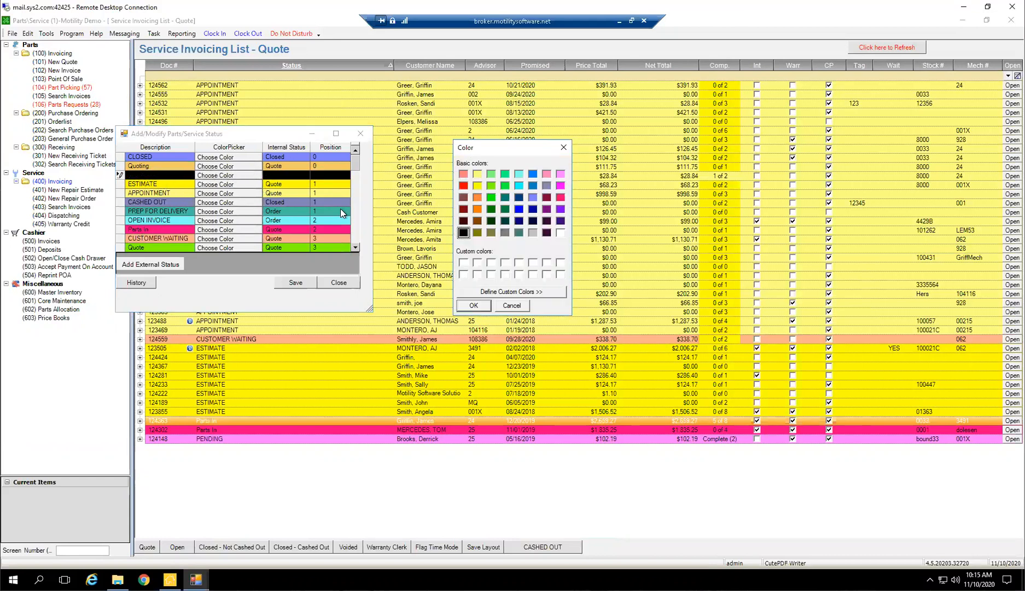
click(474, 306)
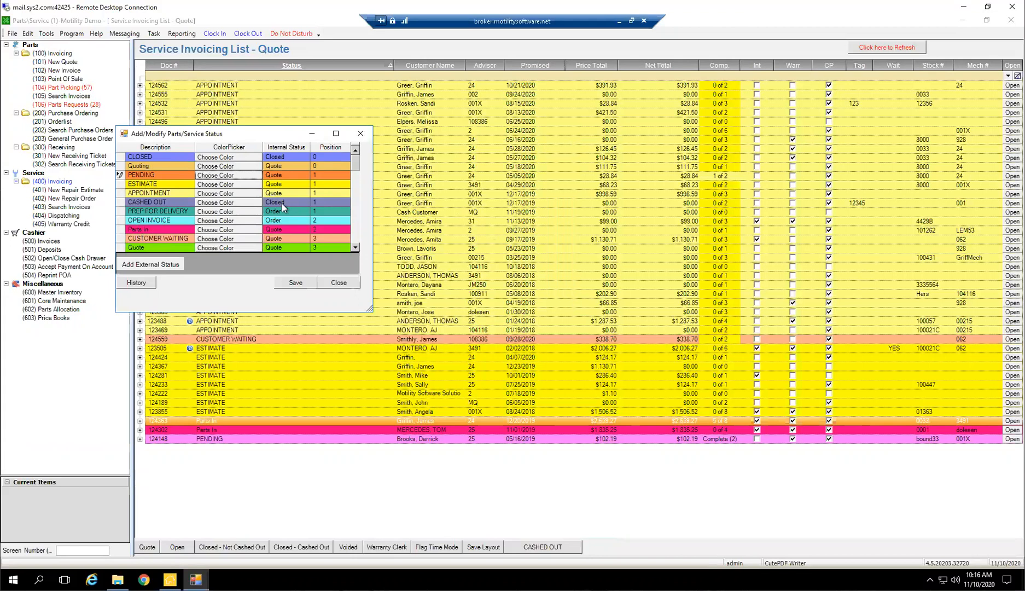
click(340, 283)
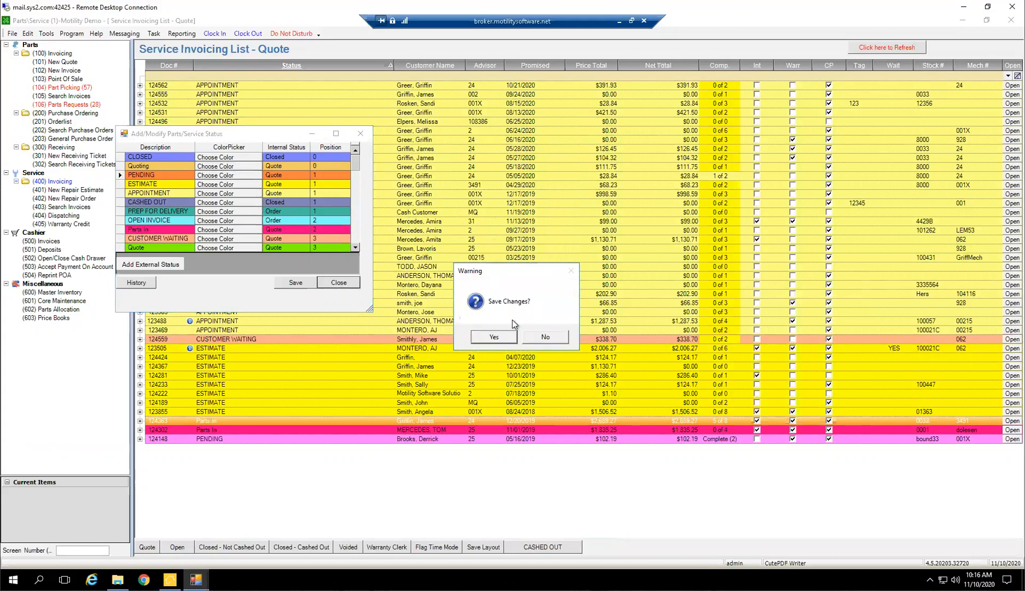
click(493, 335)
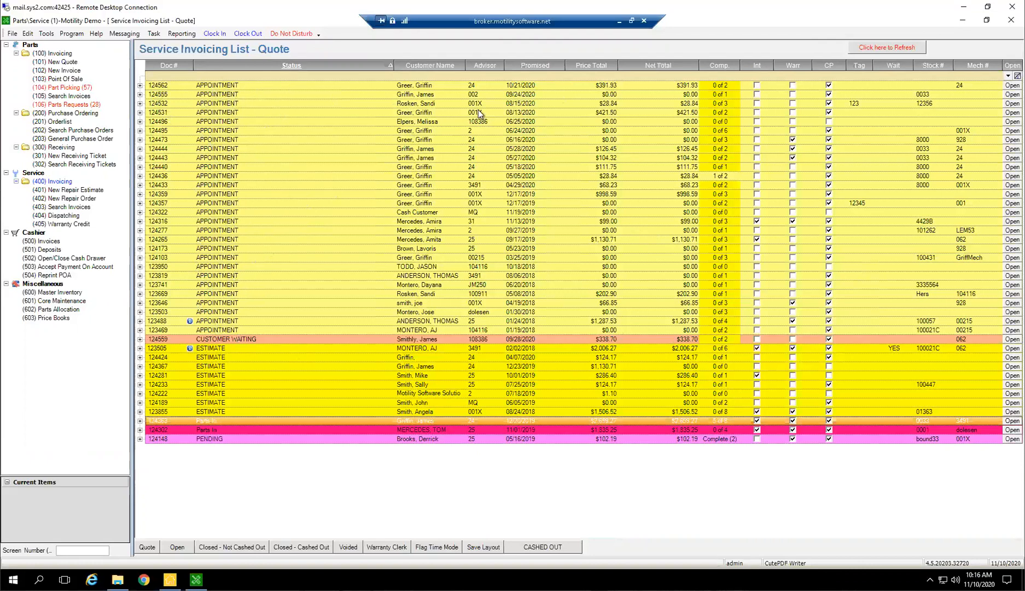
click(421, 103)
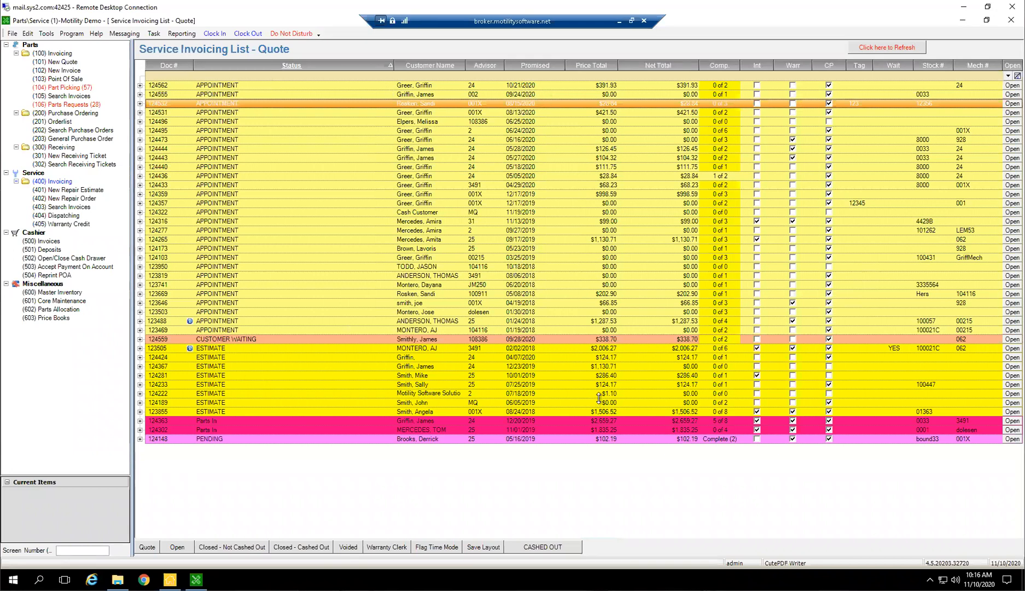
Void all appointments and estimates created before 10/01/2020 for both service tickets and parts tickets
click(535, 212)
click(534, 331)
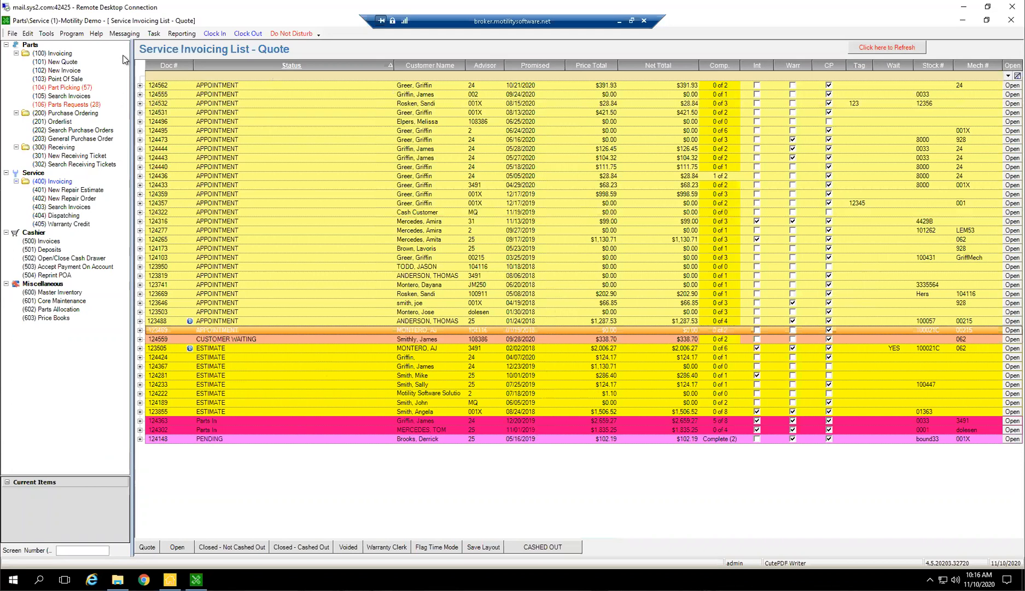
click(27, 34)
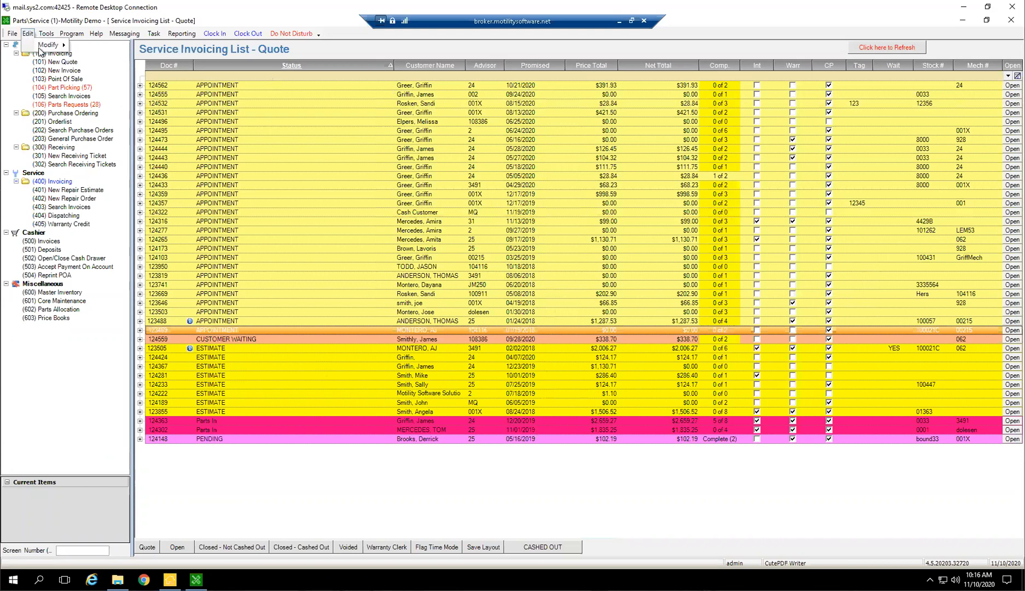
mouse_move(58, 46)
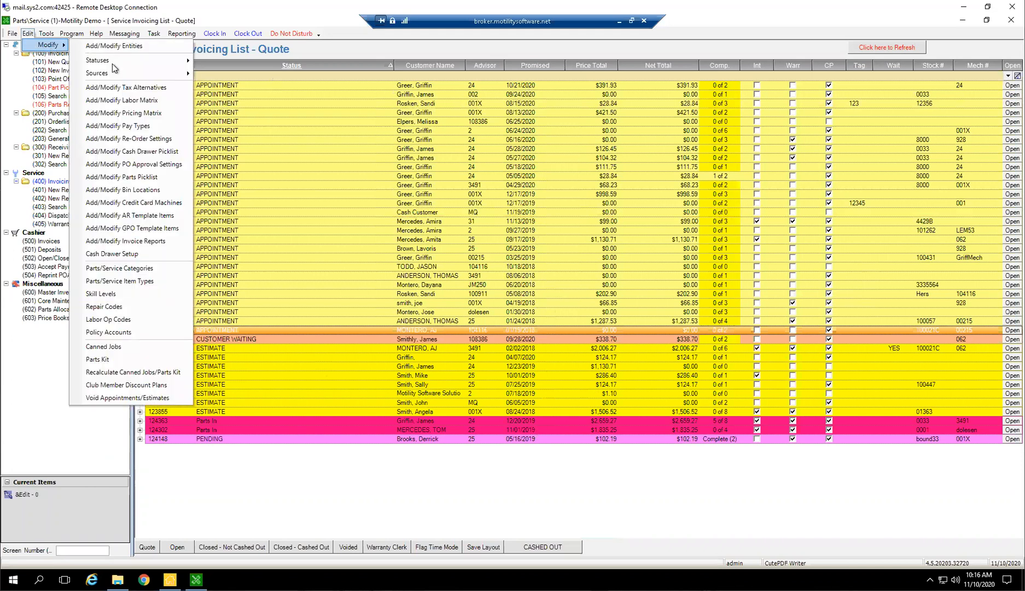
click(114, 397)
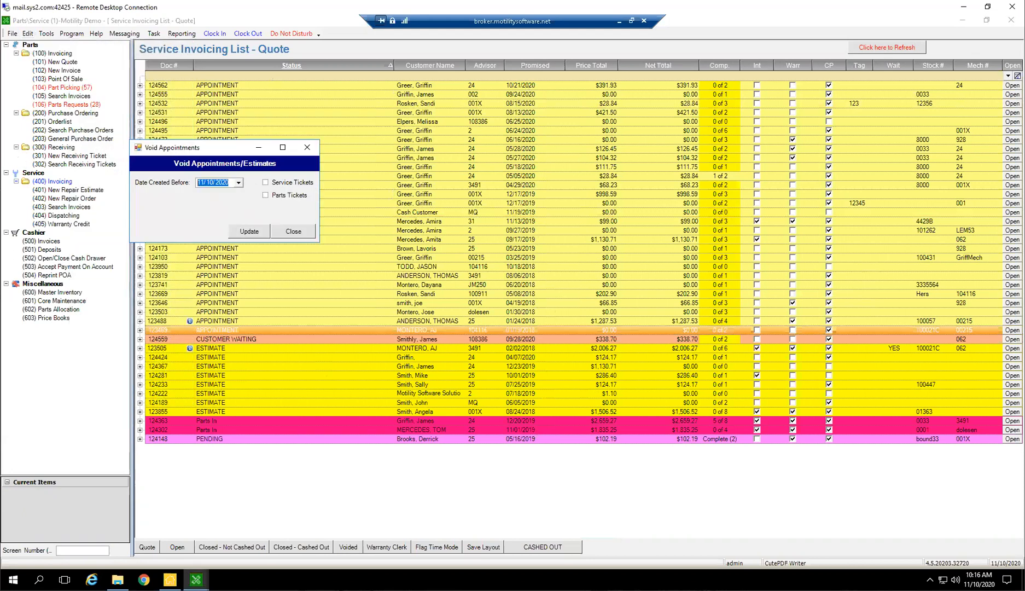
text(10/01/2020)
click(264, 182)
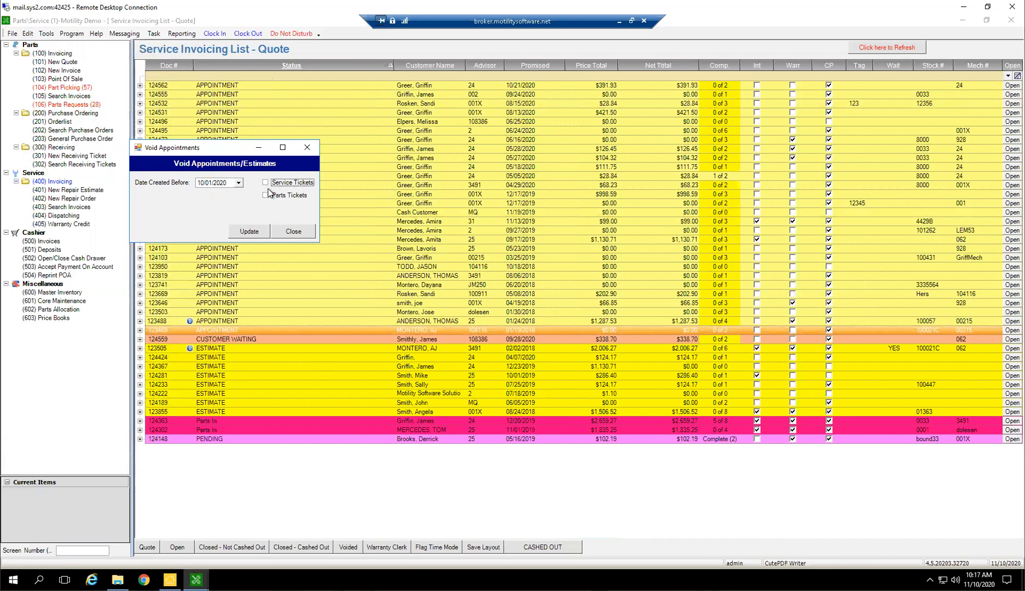
click(266, 195)
click(251, 232)
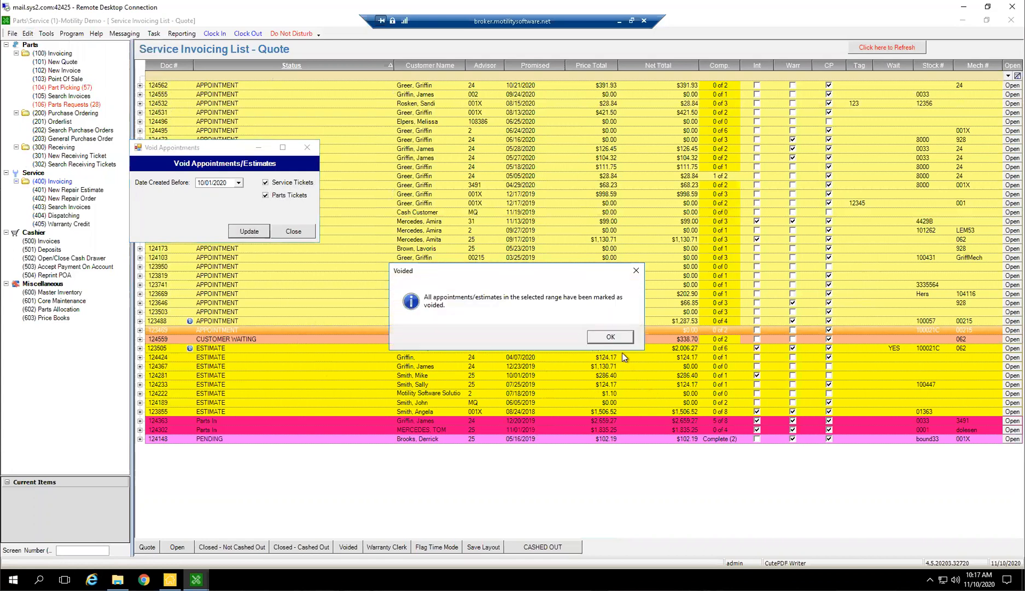
click(611, 336)
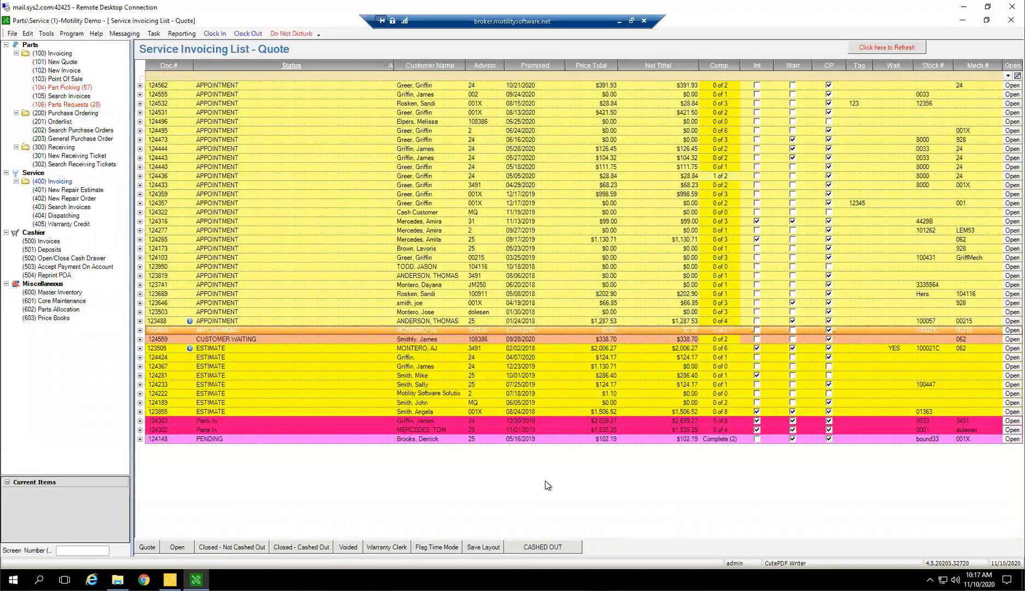
Reload the quotes in the service invoicing list, then show the quotes in the parts invoicing list
click(146, 546)
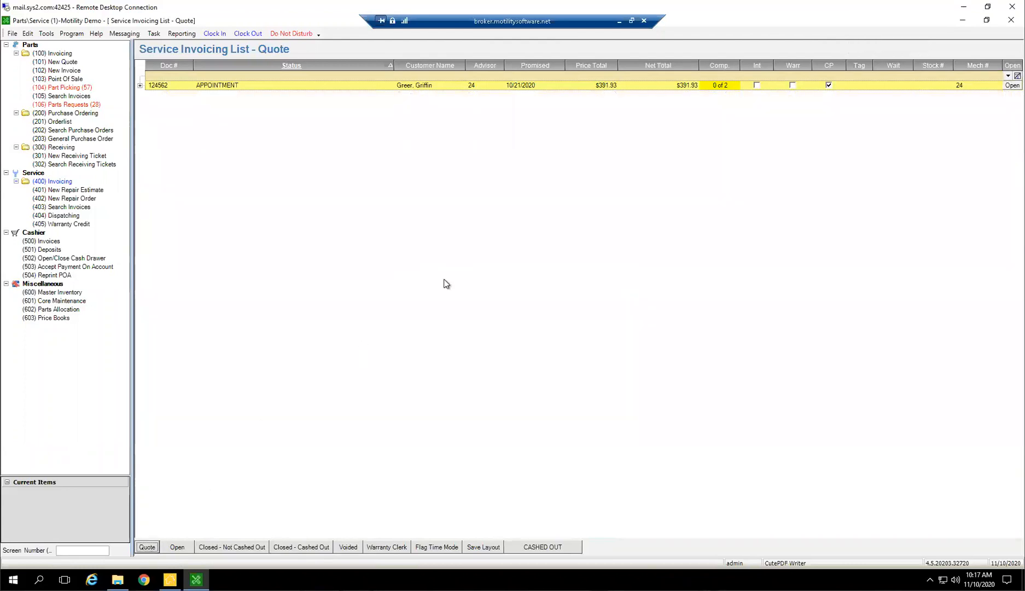
click(532, 86)
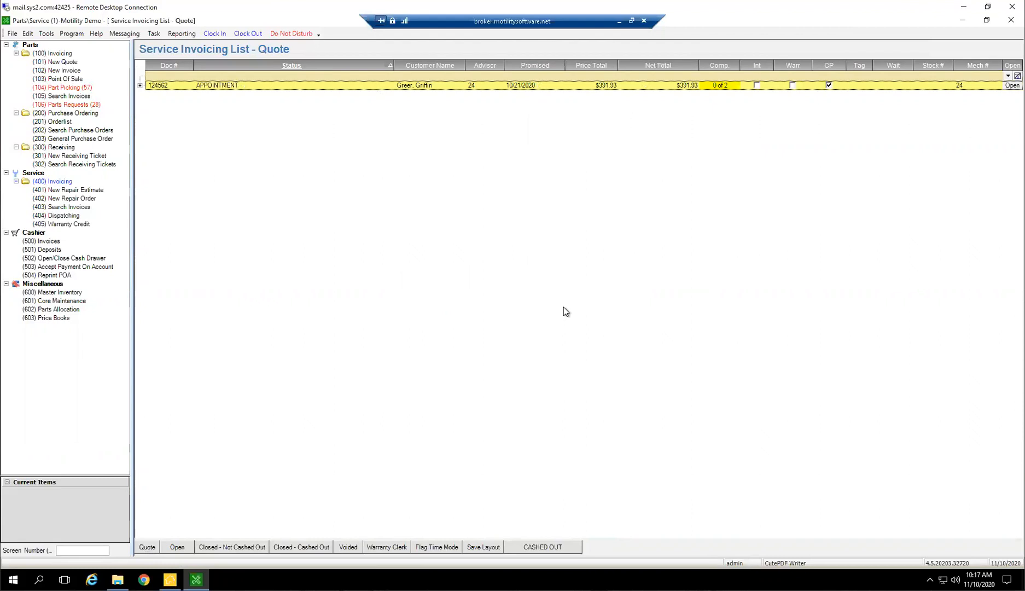
click(56, 51)
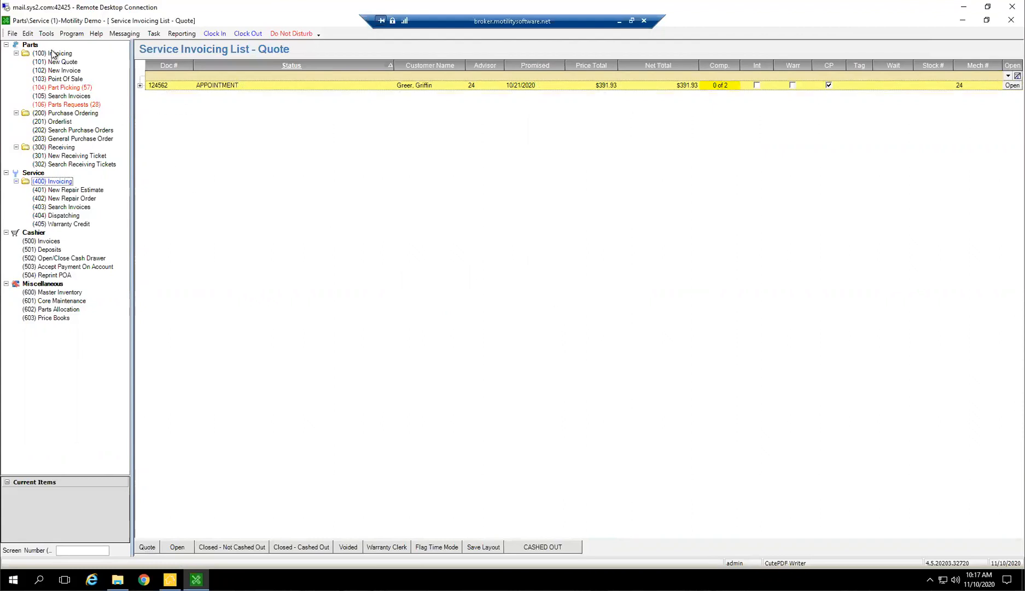
click(152, 550)
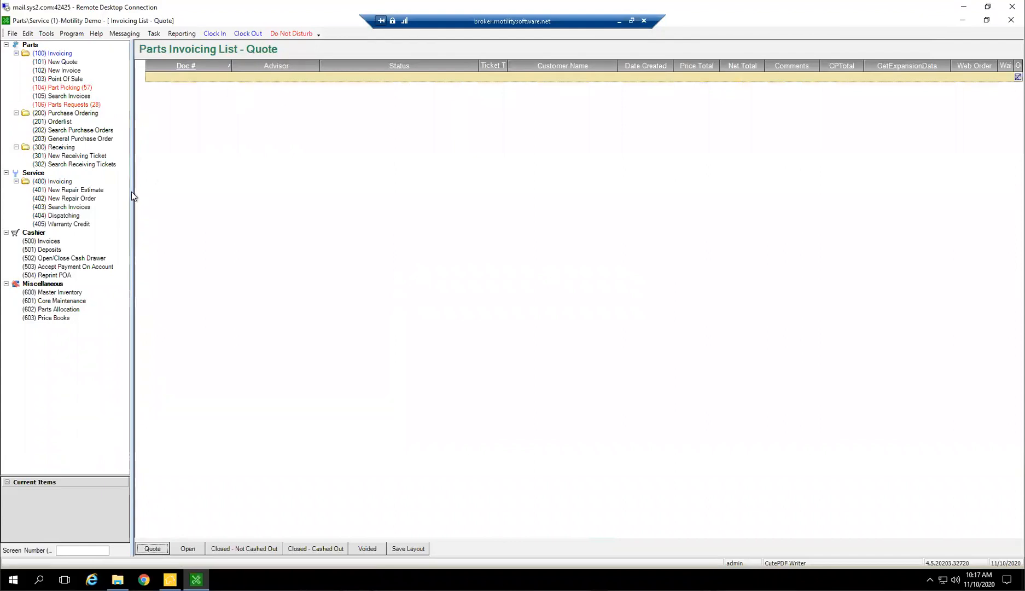
Return to the service invoicing quotes and select the 10/21/2020 appointment
click(63, 182)
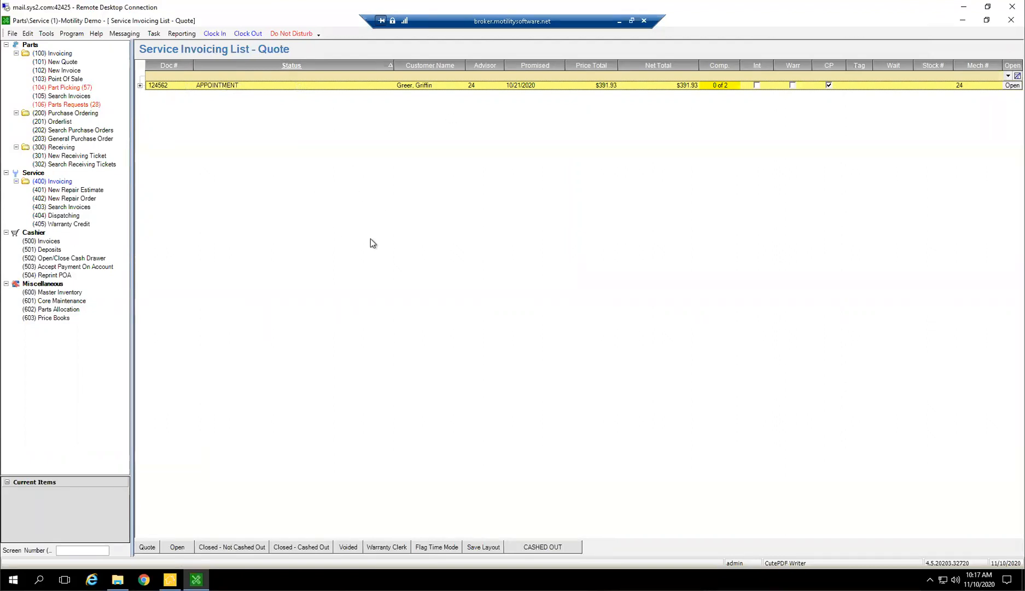
click(527, 86)
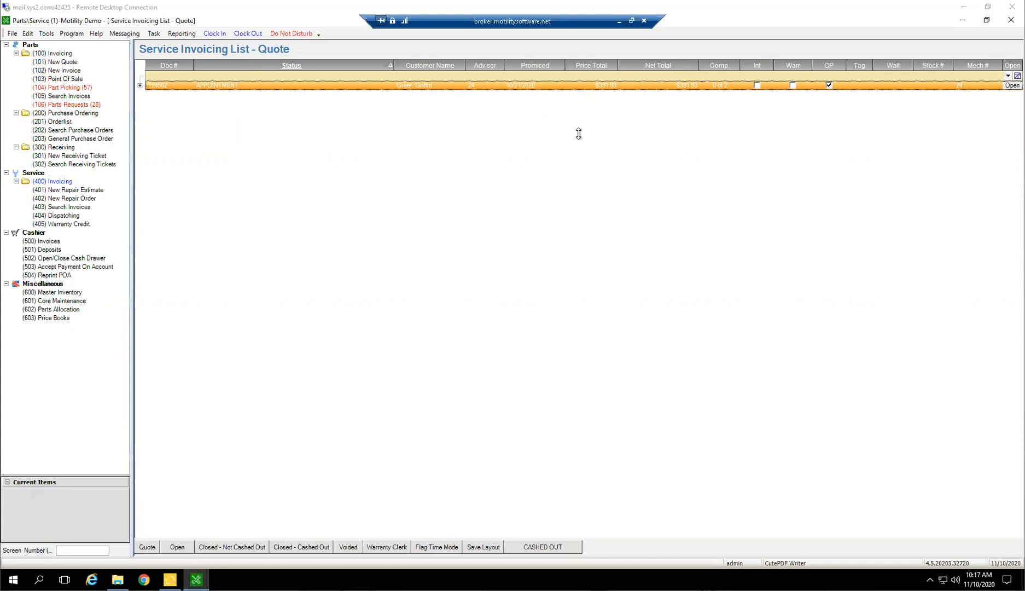
click(344, 76)
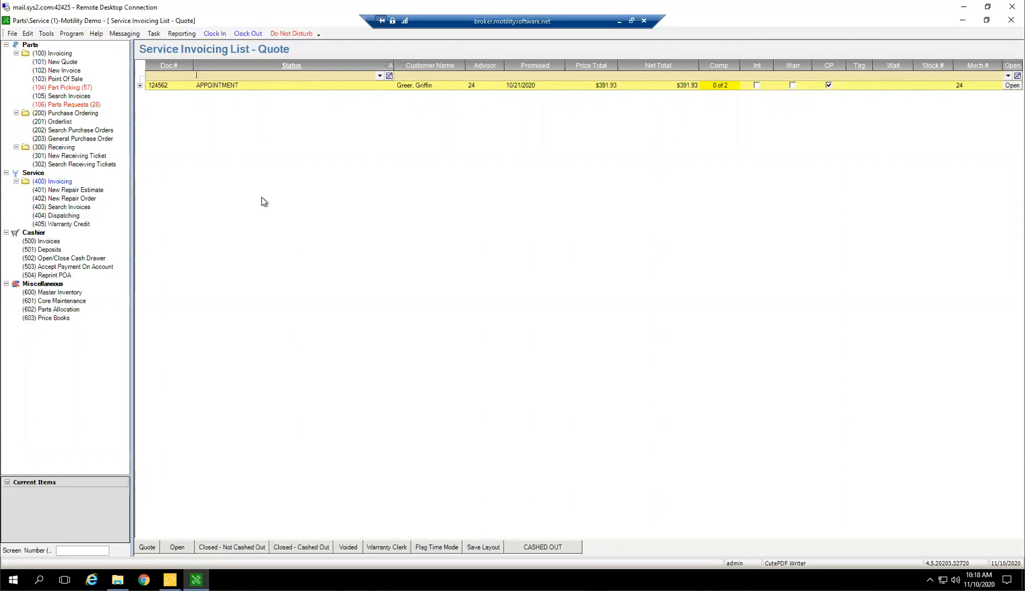
View the service advisors' day schedule in the Advisor Calendar, then close the calendar
click(49, 34)
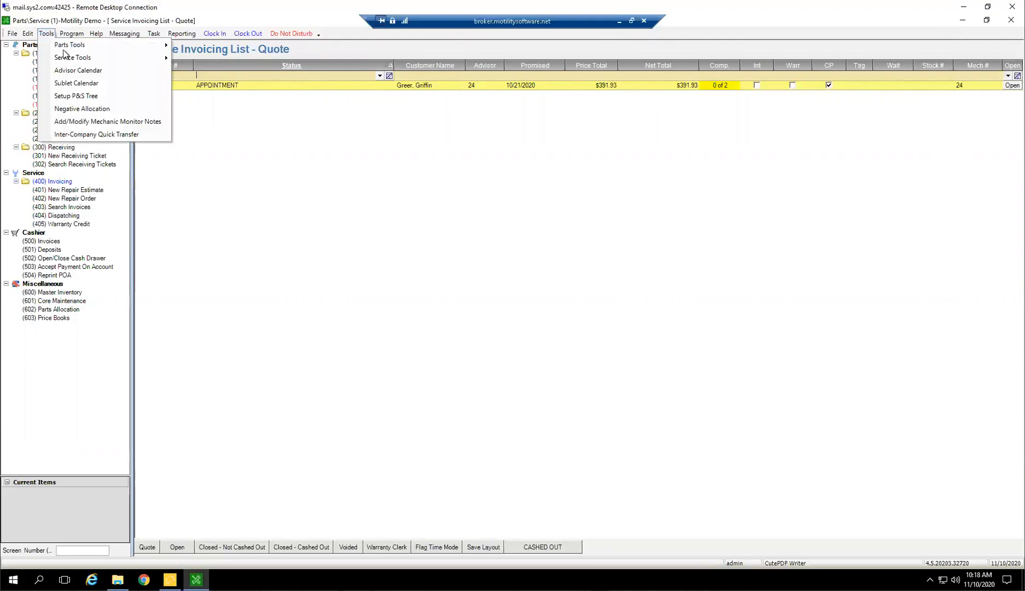
click(70, 72)
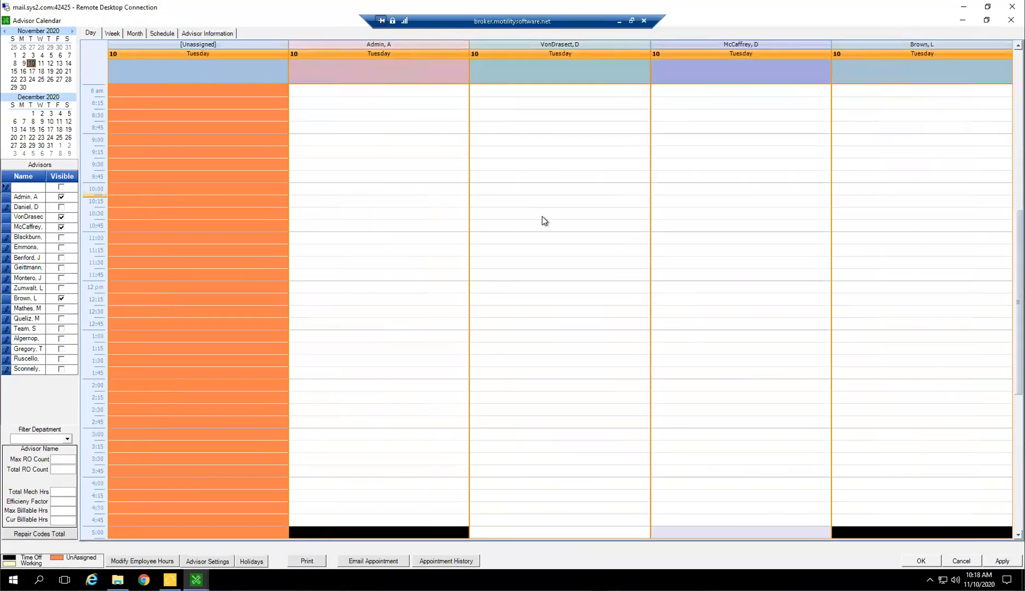
click(1011, 20)
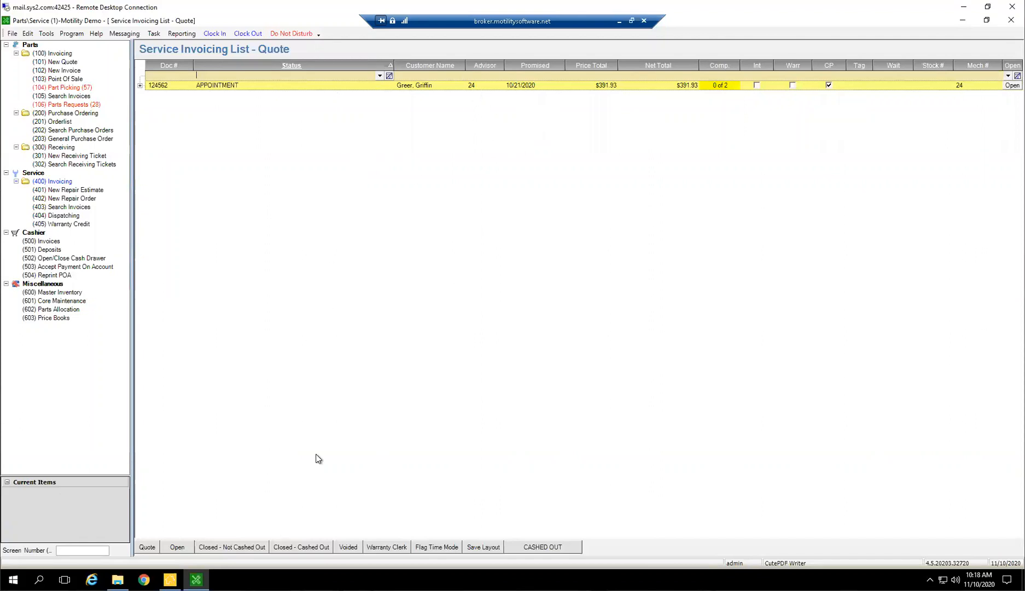
Show the open service invoices and look through the list's color-coded statuses and promised dates
click(178, 547)
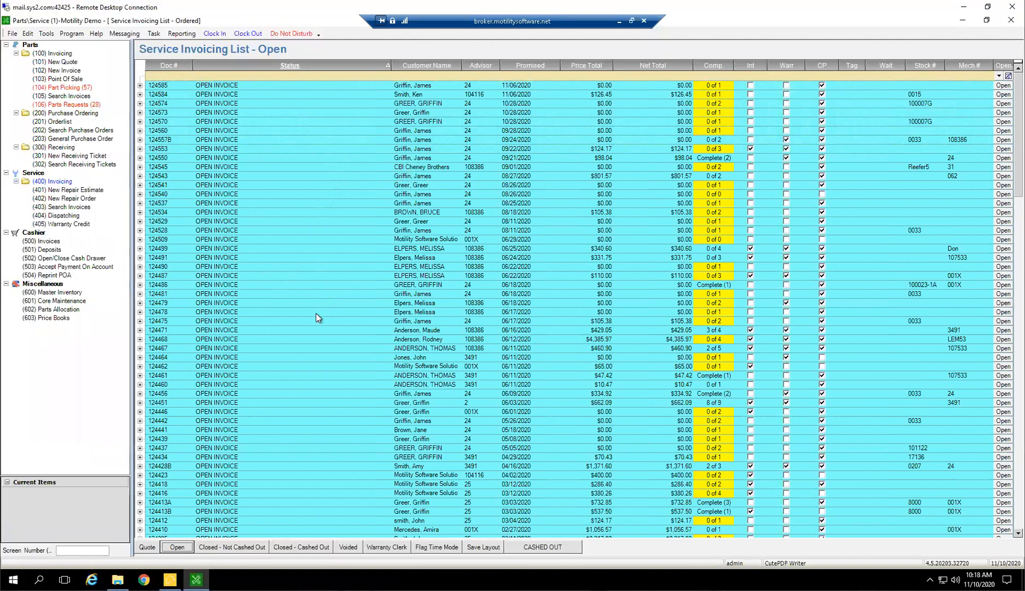
scroll(318, 318, down, 7)
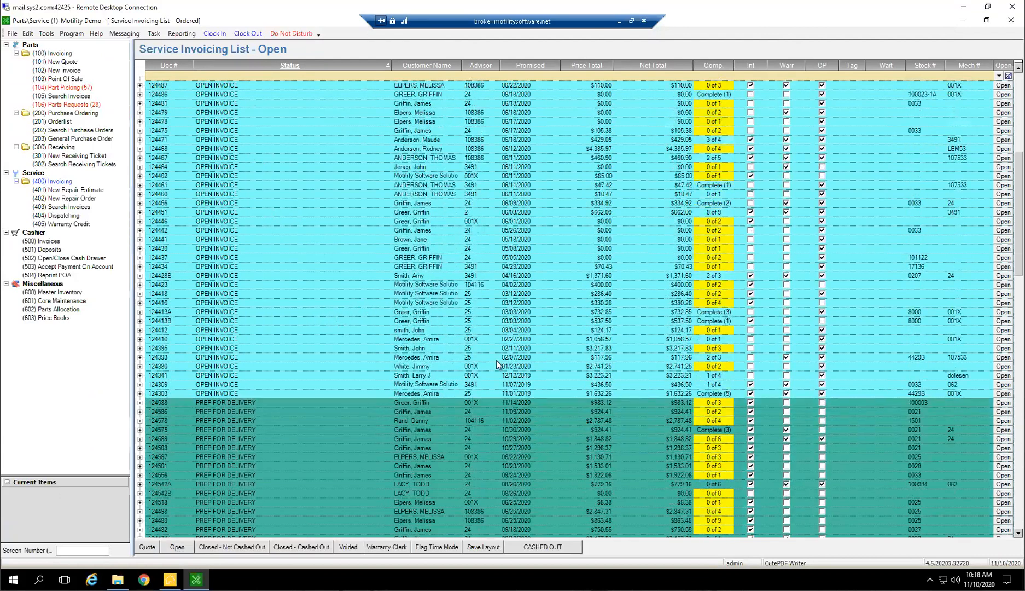
scroll(405, 321, down, 4)
click(404, 320)
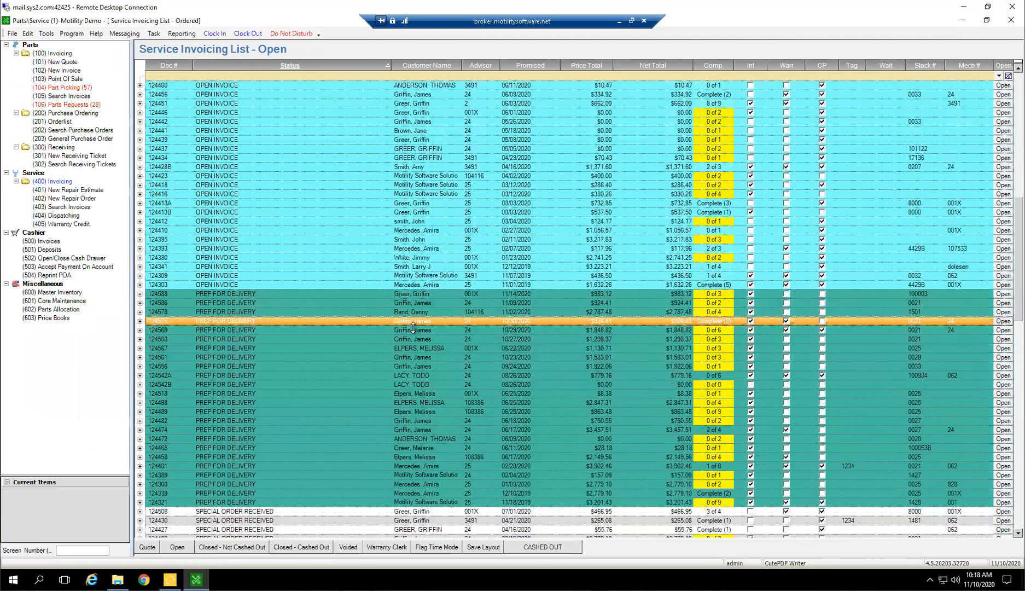
scroll(413, 328, down, 12)
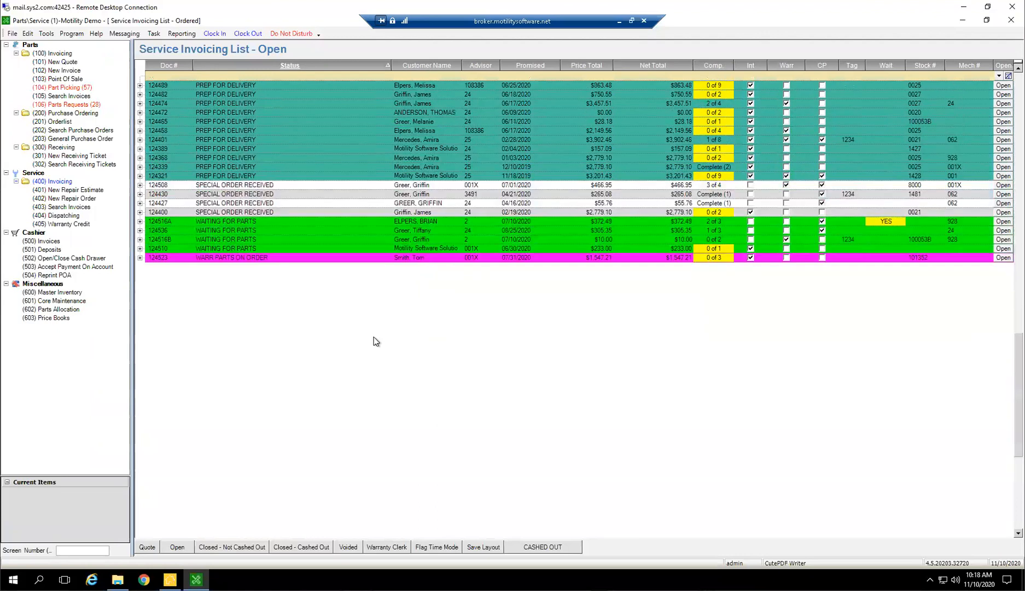
scroll(376, 341, up, 11)
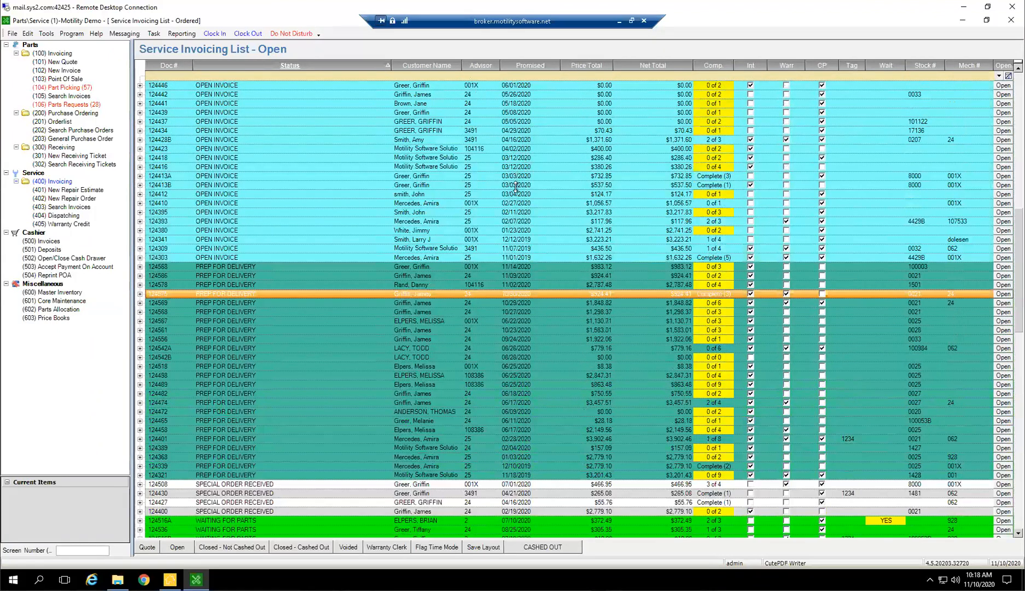
click(530, 249)
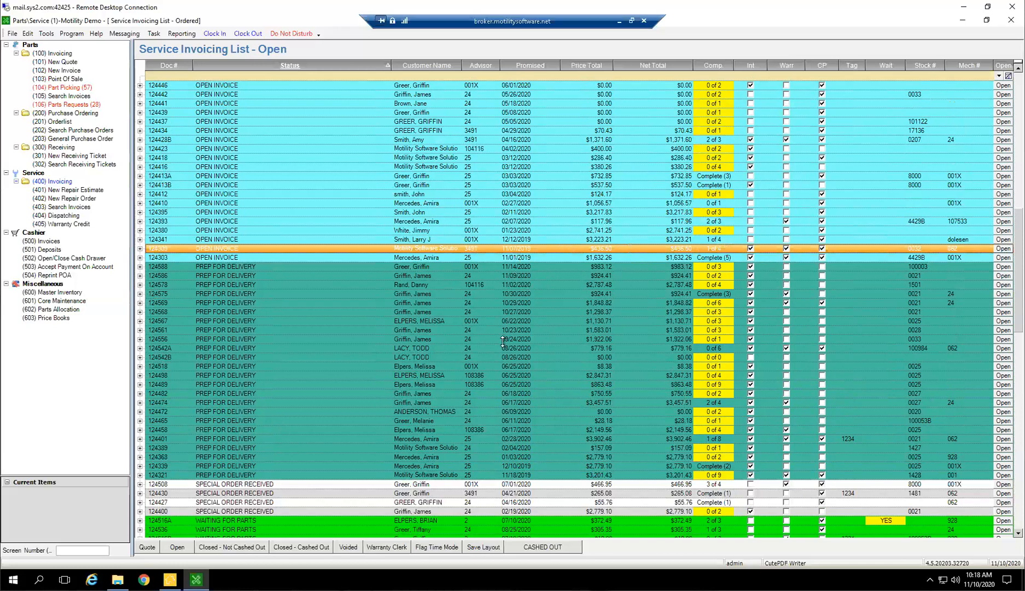
scroll(378, 358, up, 7)
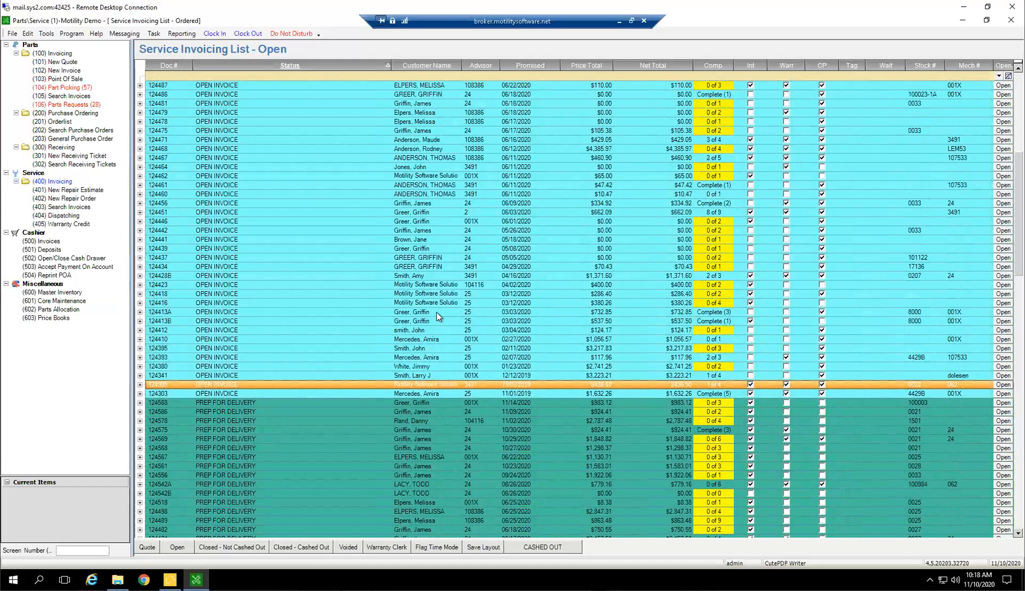
scroll(435, 342, up, 2)
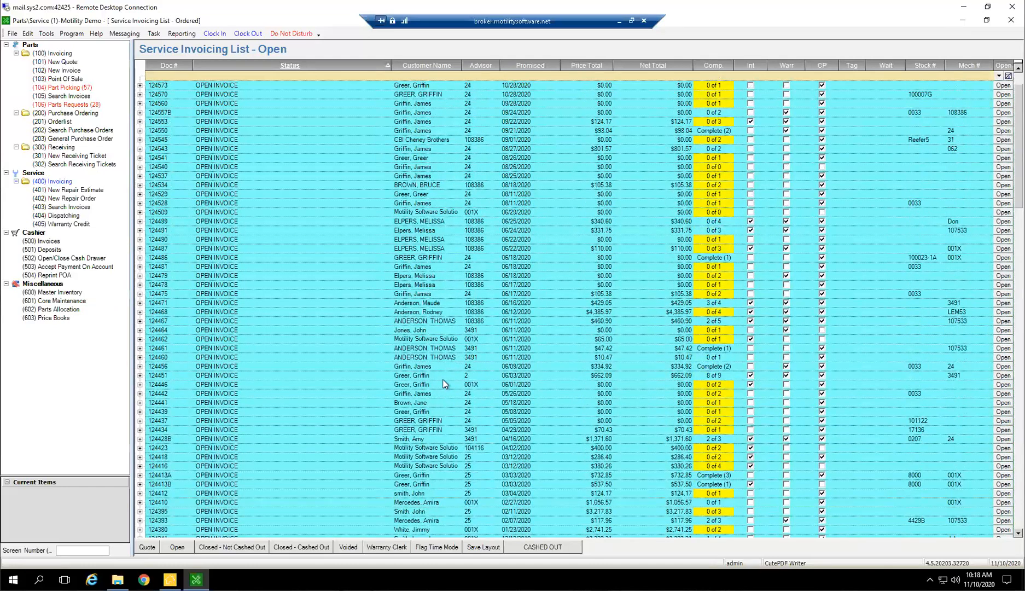
scroll(439, 369, up, 1)
scroll(439, 365, down, 5)
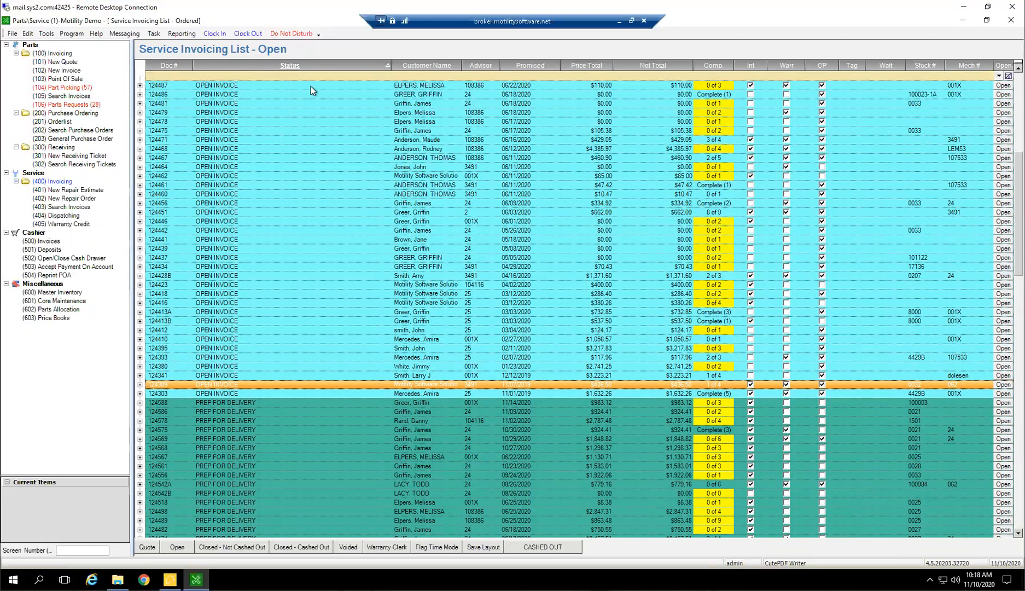
Filter the open service invoices by the status text "prep" and sort them by promised date, oldest first
click(261, 75)
text(prep)
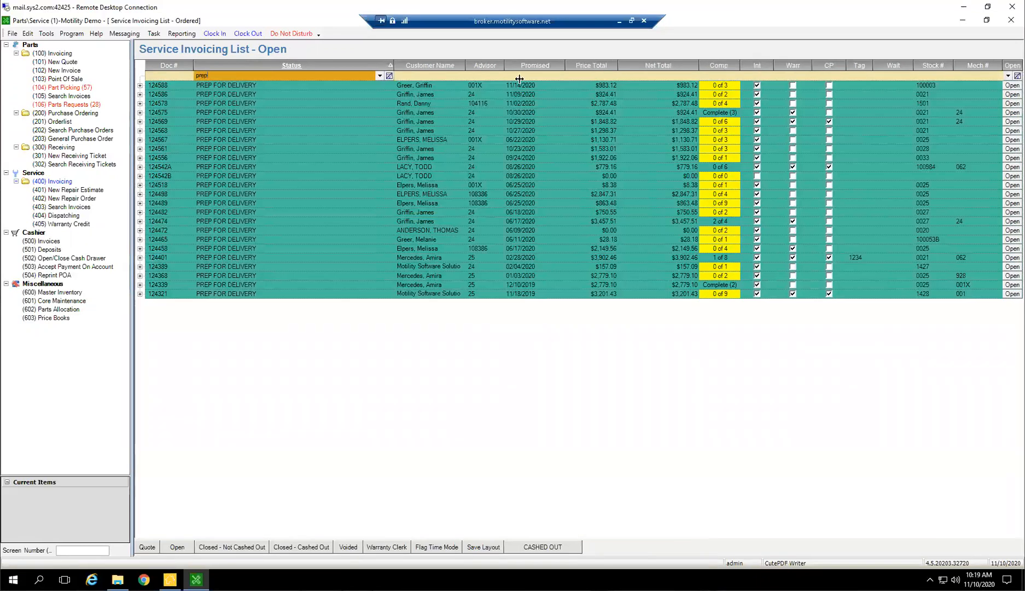
click(533, 64)
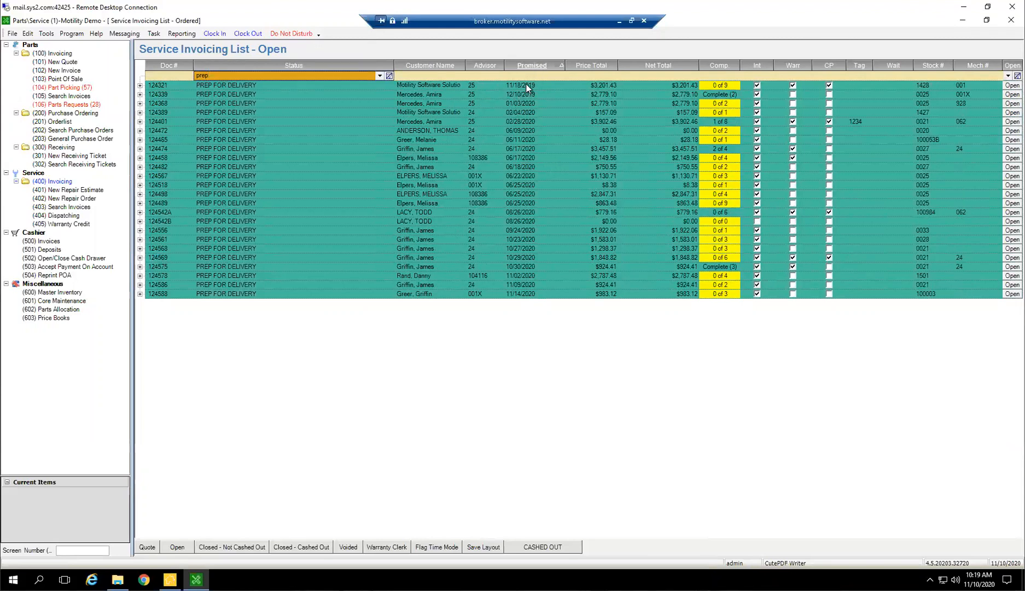
Highlight the PREP FOR DELIVERY invoices promised from 11/18/2019 through 10/30/2020, then select only the 10/30/2020 one
click(547, 86)
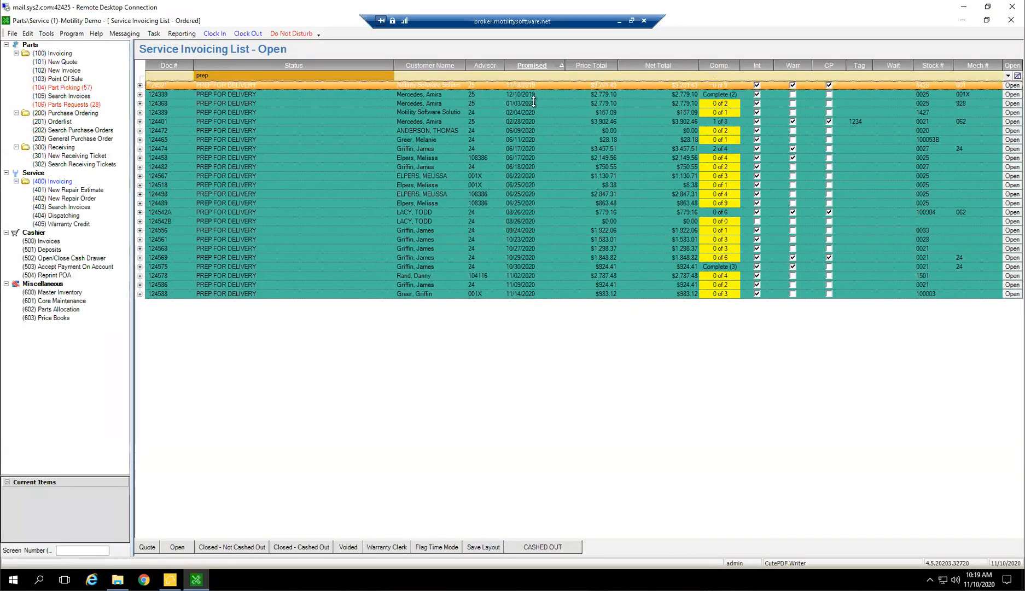
drag(528, 116, 527, 267)
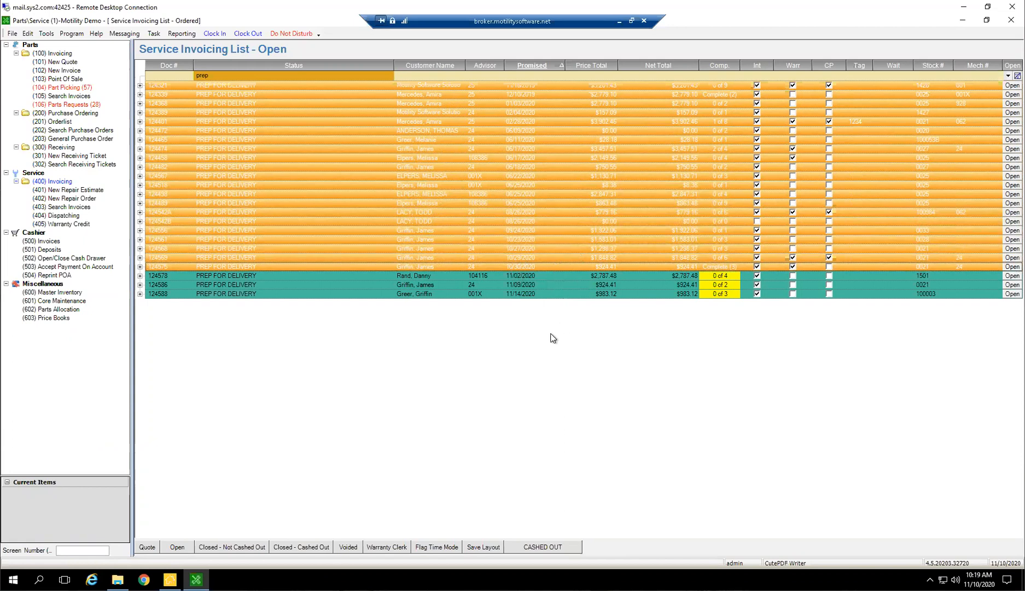
click(260, 267)
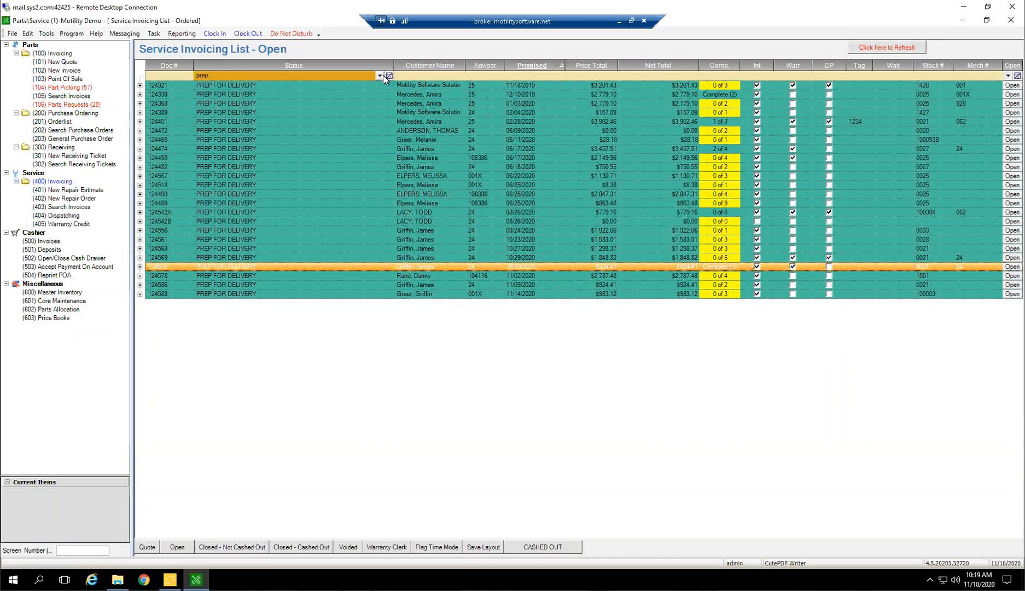
Clear the Status filter to review all open service invoices by promised date, then switch back to the service quotes
click(389, 75)
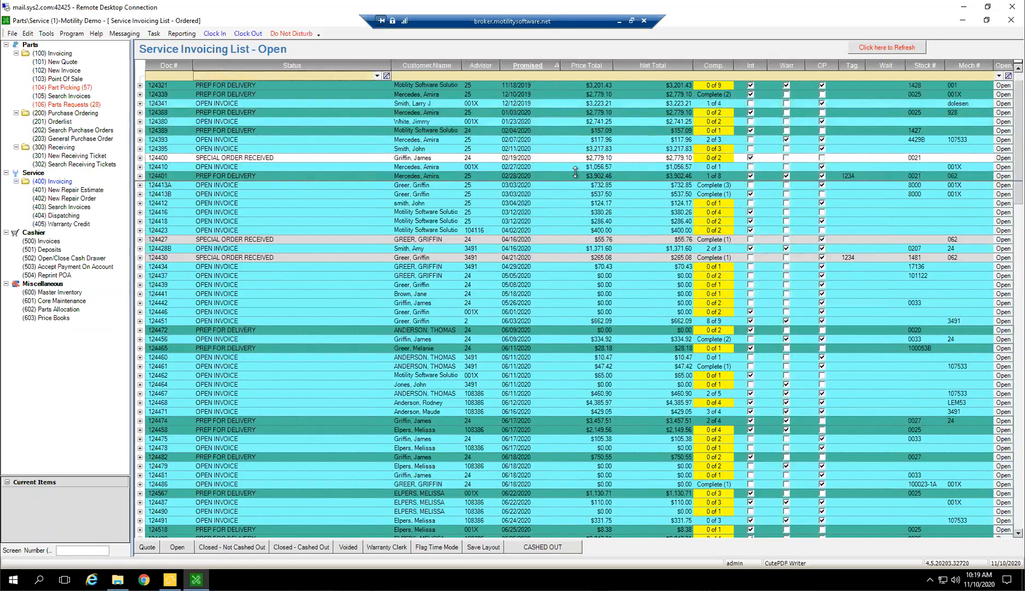
scroll(582, 230, down, 6)
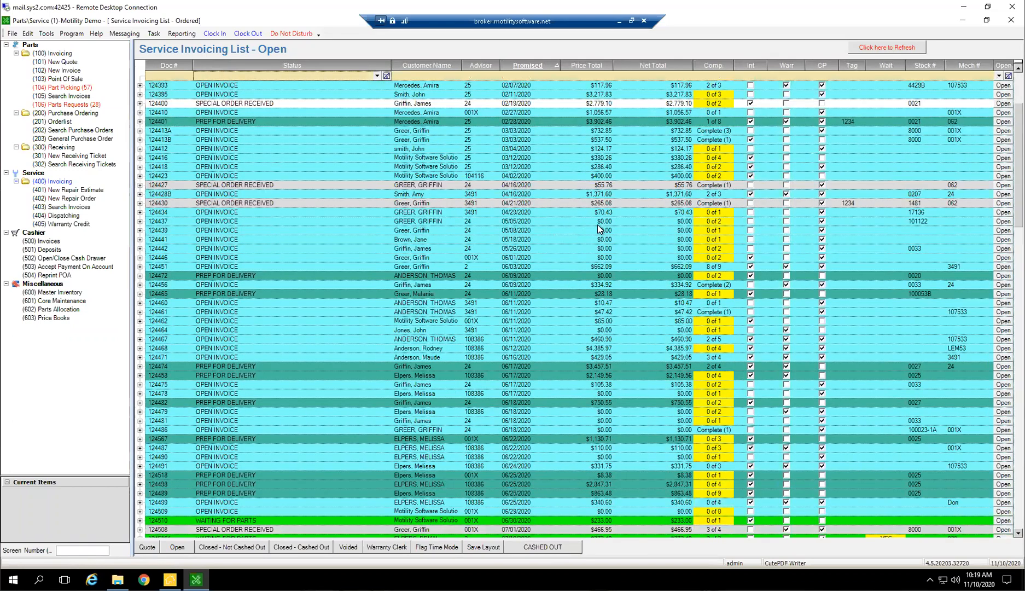
scroll(569, 220, up, 10)
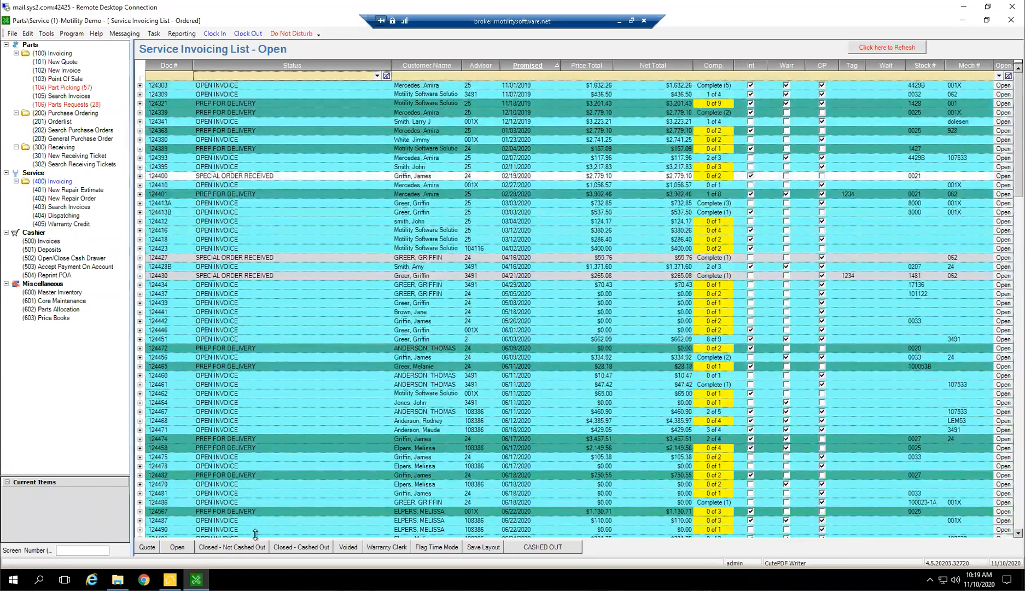
click(156, 546)
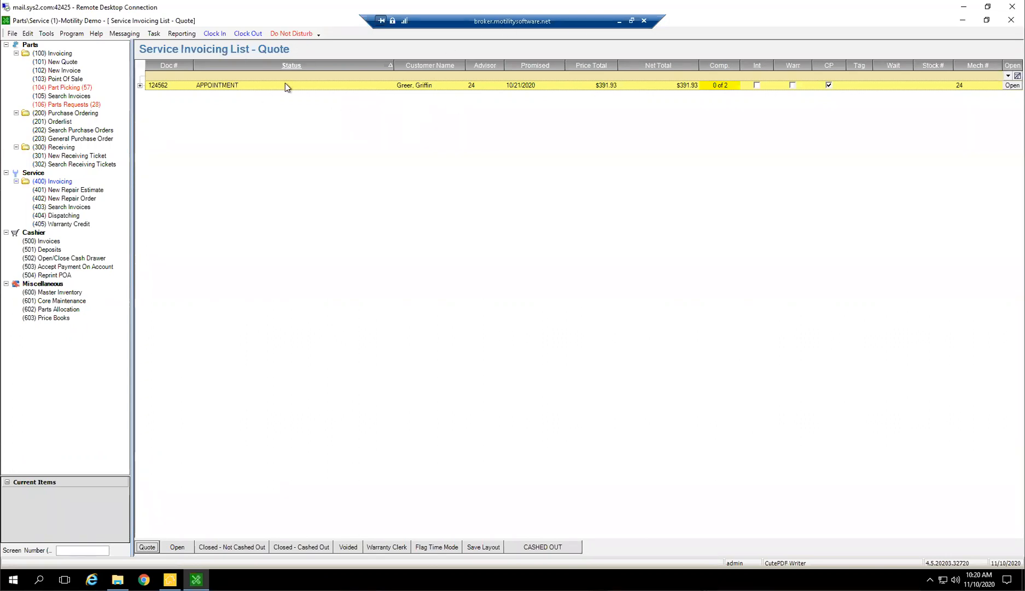
Show the open service invoices, then expand and collapse the repair lines of the CBI Cheney Brothers invoice promised 09/01/2020
click(181, 547)
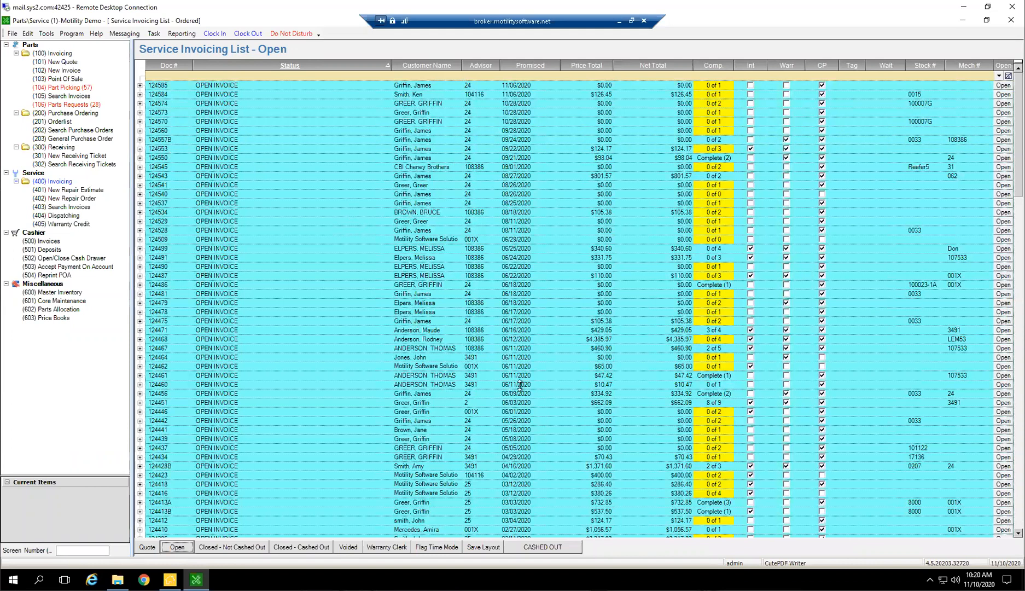
scroll(543, 420, down, 3)
scroll(543, 420, down, 3)
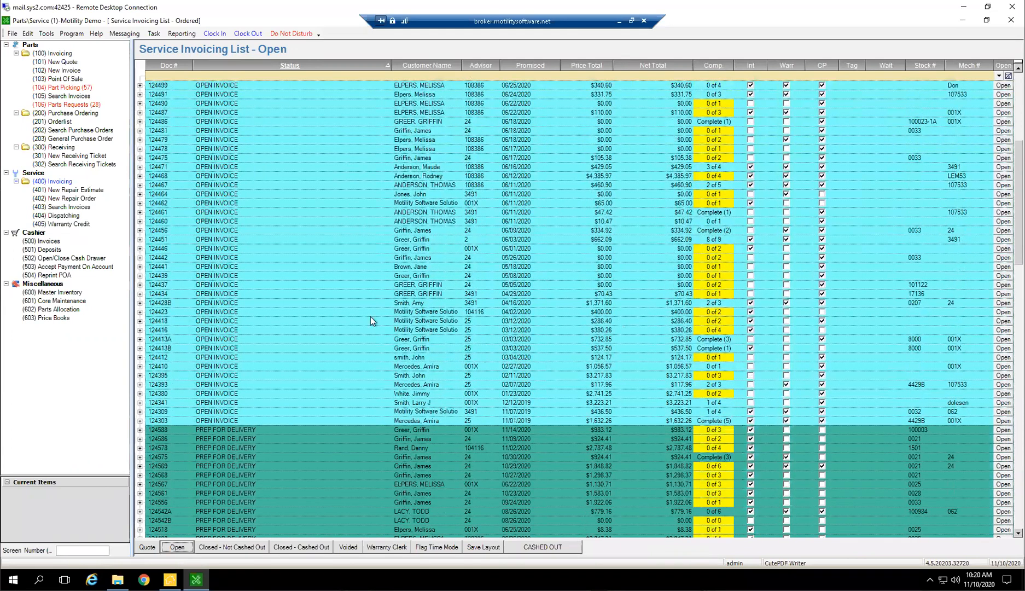
scroll(514, 295, up, 6)
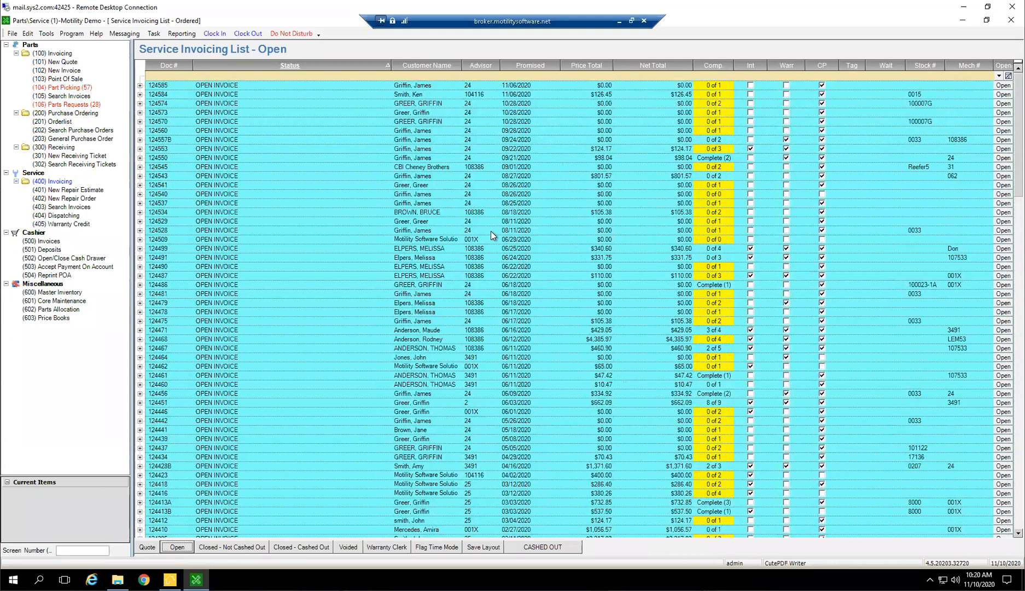
click(140, 168)
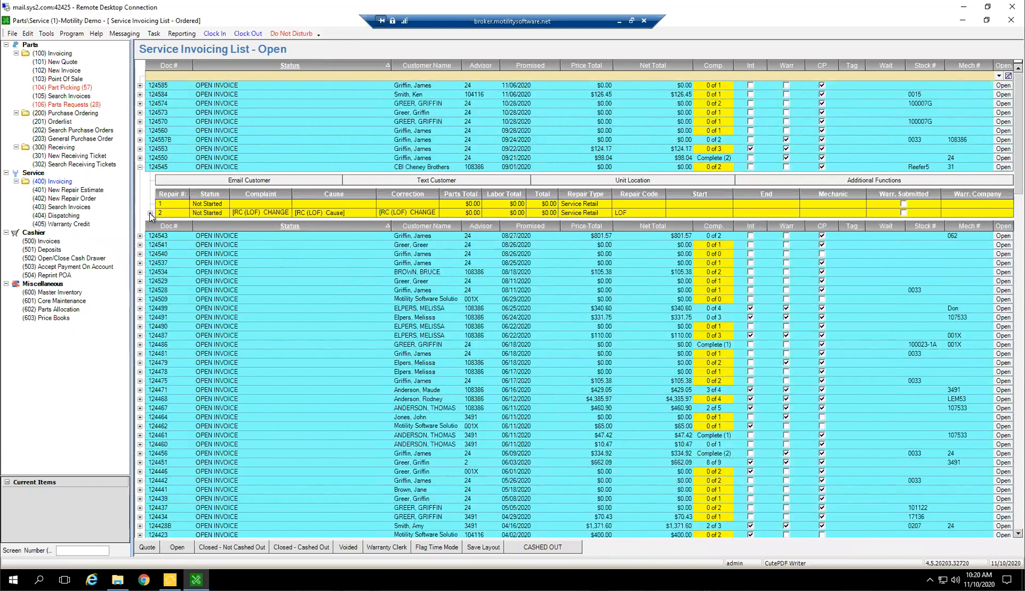
click(141, 167)
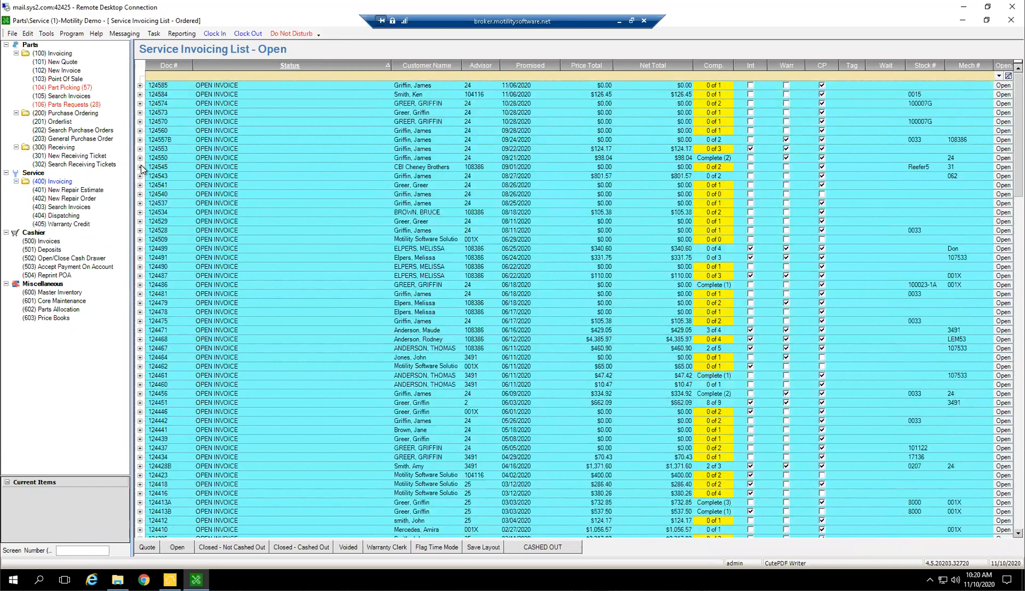
Expand the open invoice promised 09/21/2020, inspect the details of its first two repairs, and collapse it again
click(140, 157)
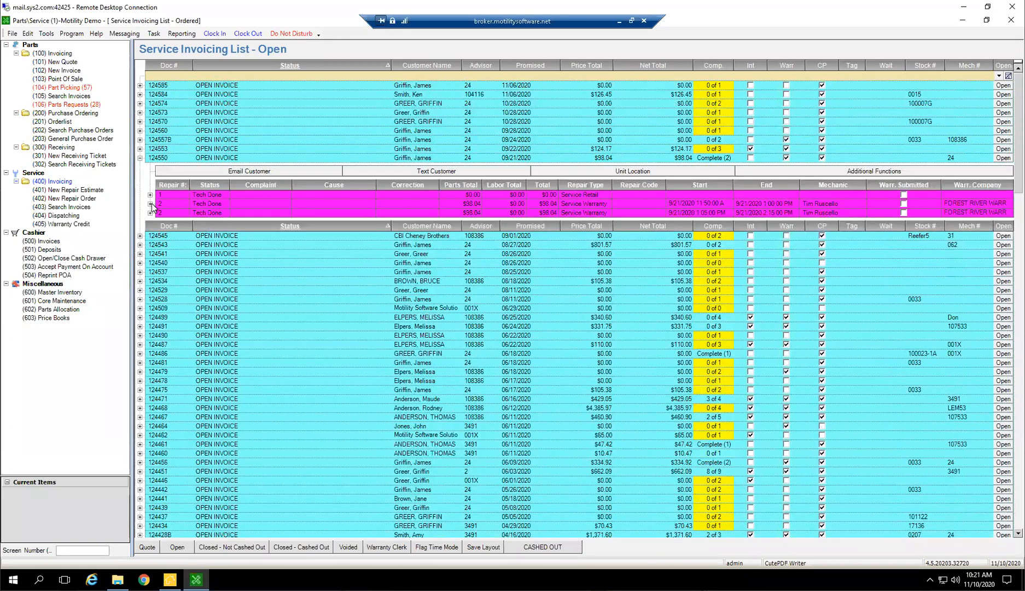
click(150, 203)
click(151, 204)
click(151, 195)
click(150, 195)
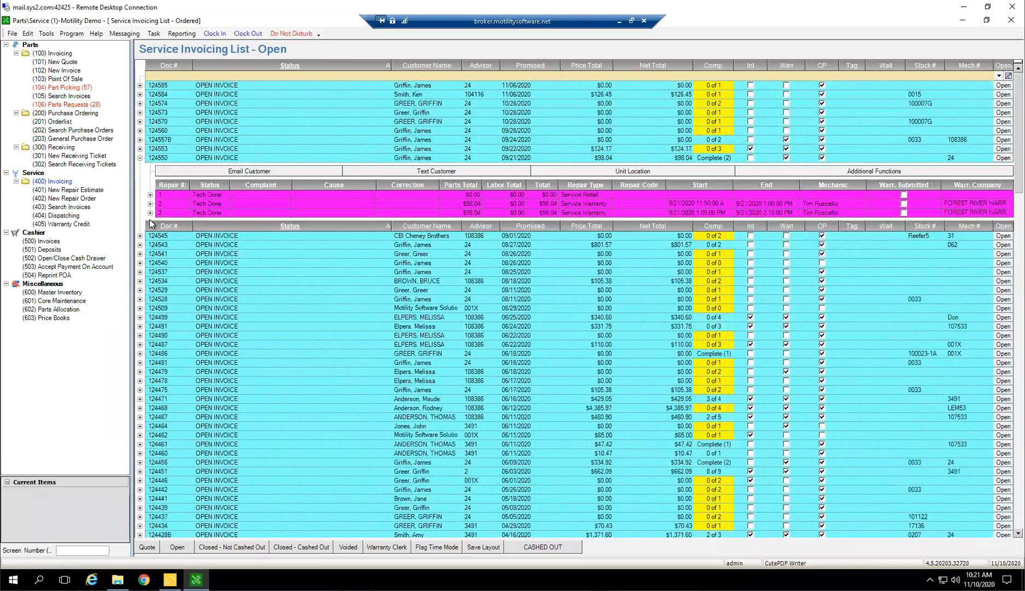
click(139, 158)
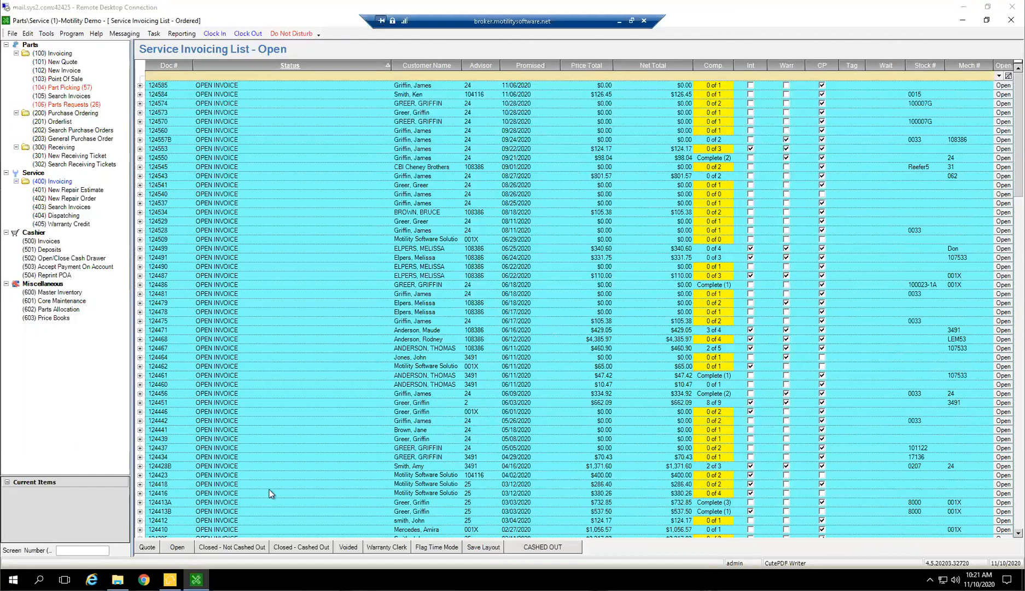
Check the service quotes, then return to the open invoices and look through their statuses to the end of the list
click(148, 547)
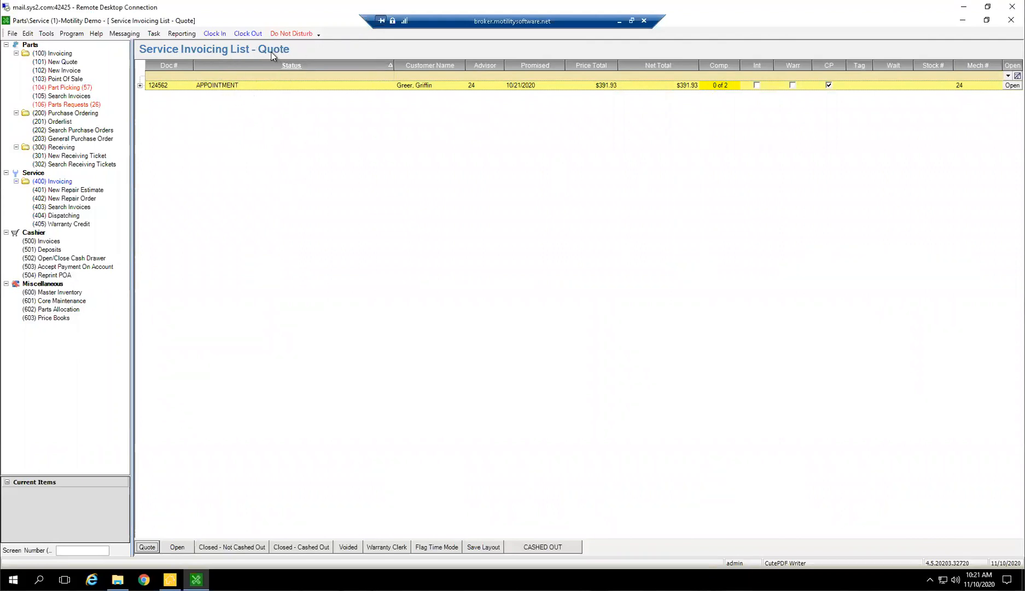
click(176, 547)
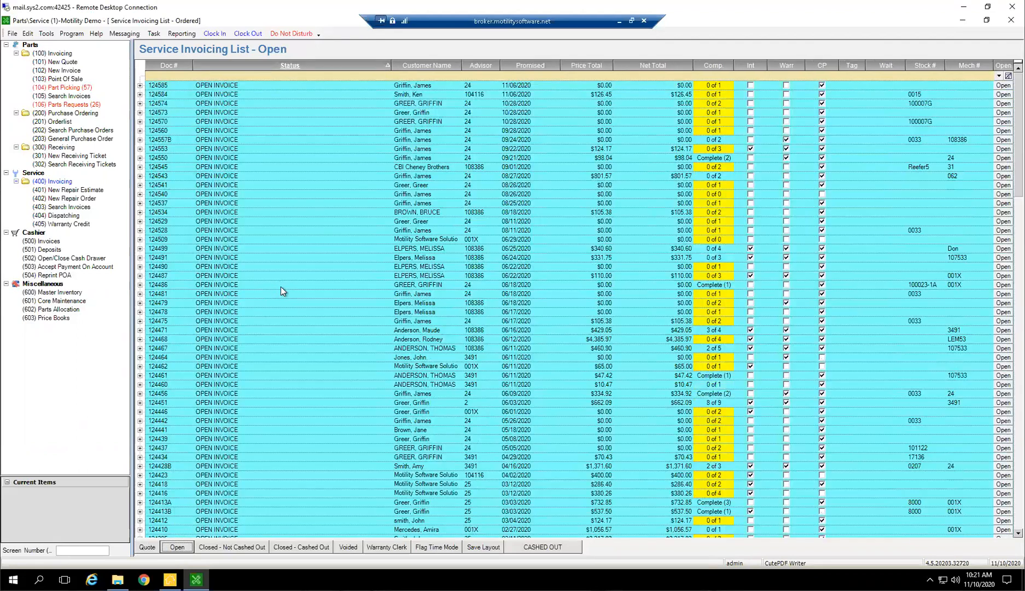
click(274, 229)
scroll(229, 475, down, 3)
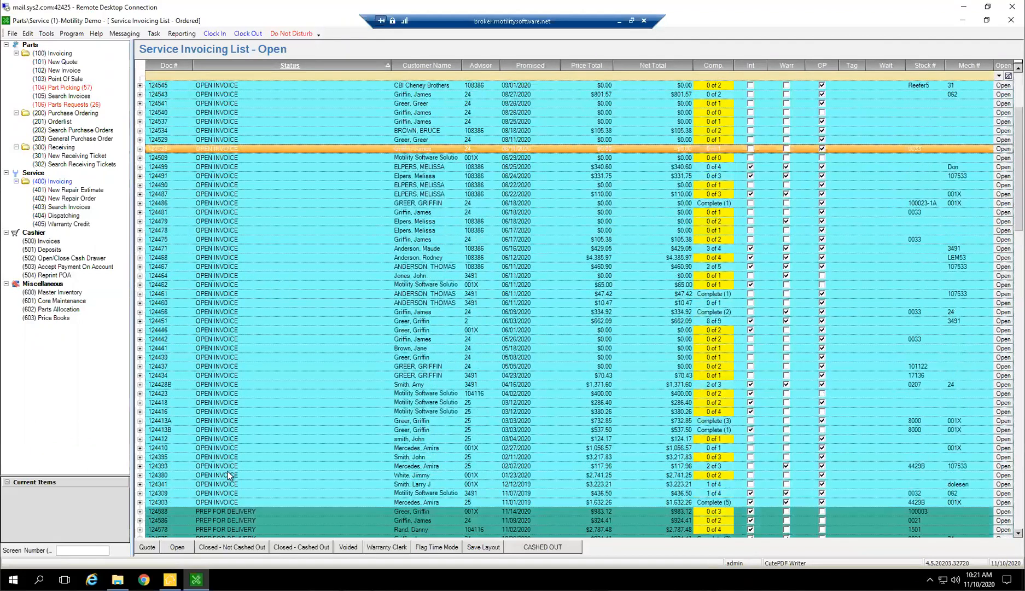
scroll(226, 454, down, 12)
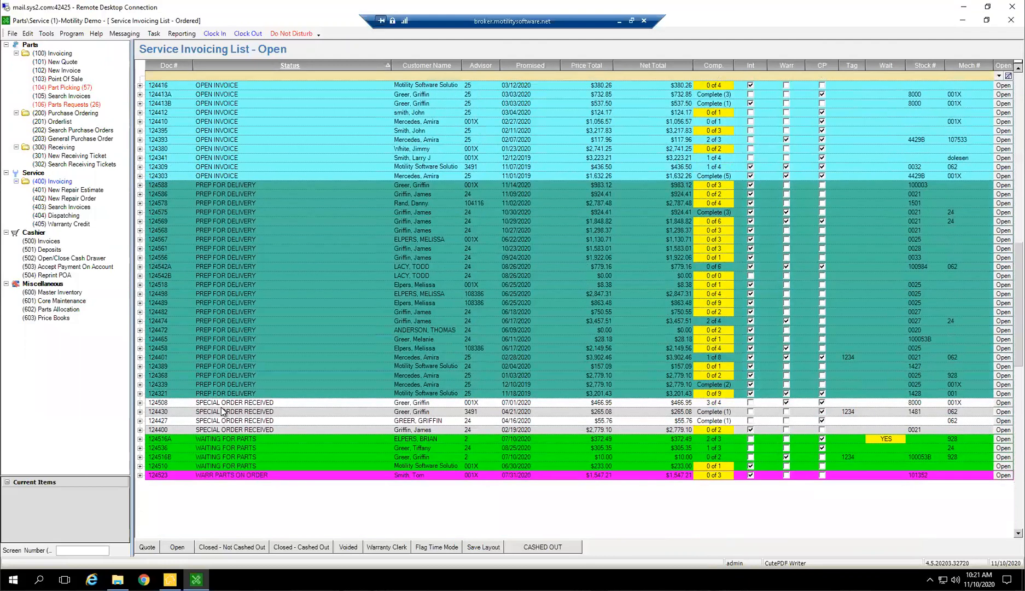
scroll(221, 394, down, 3)
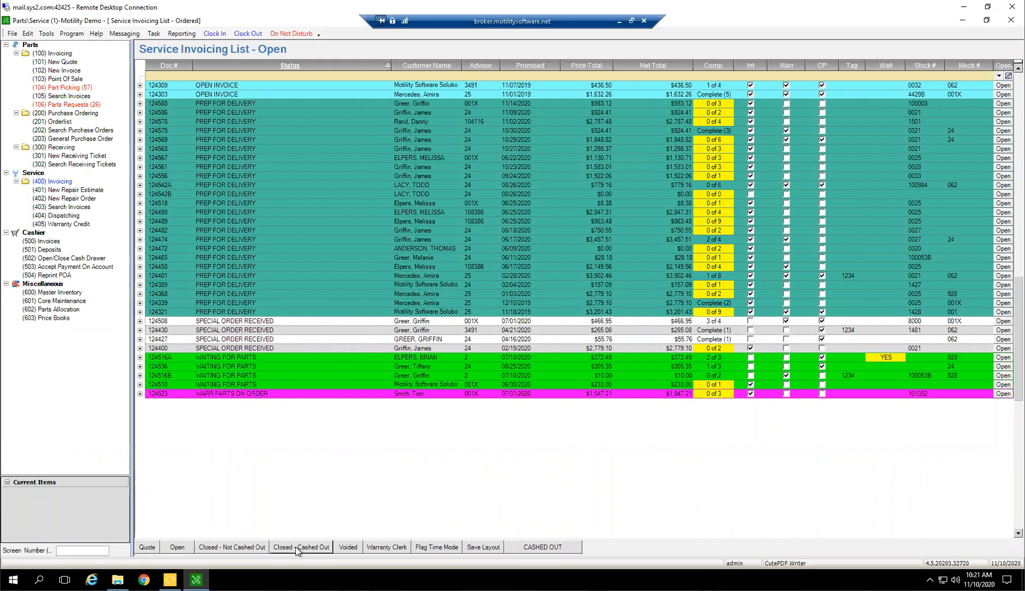
Show the Closed - Not Cashed Out service invoices, then look through the Closed - Cashed Out list
click(262, 547)
click(279, 547)
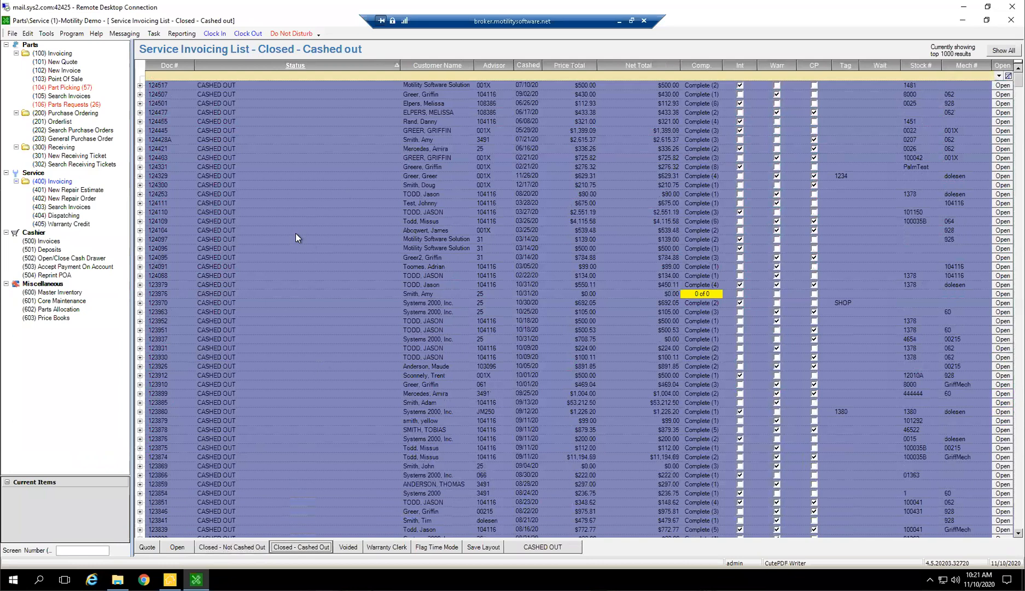
scroll(440, 312, down, 3)
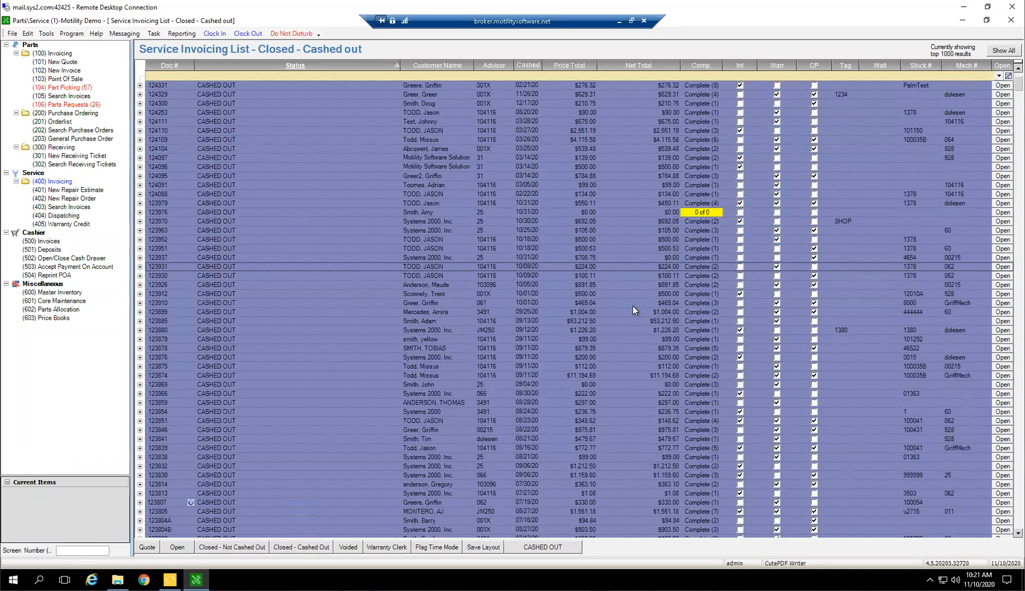
Show the voided service invoices and look through the list
click(348, 547)
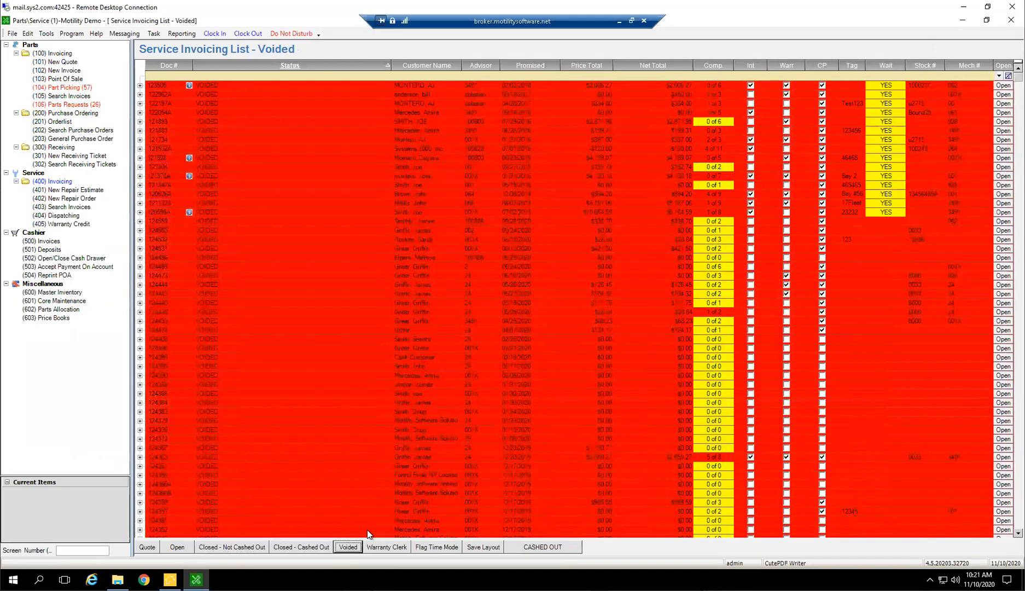
scroll(328, 356, down, 2)
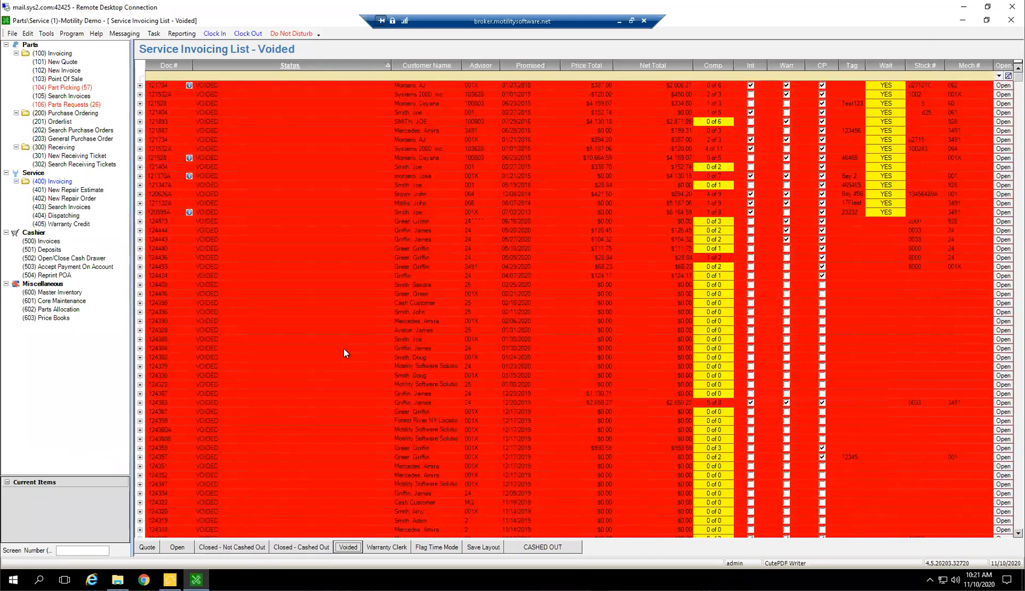
scroll(416, 359, down, 7)
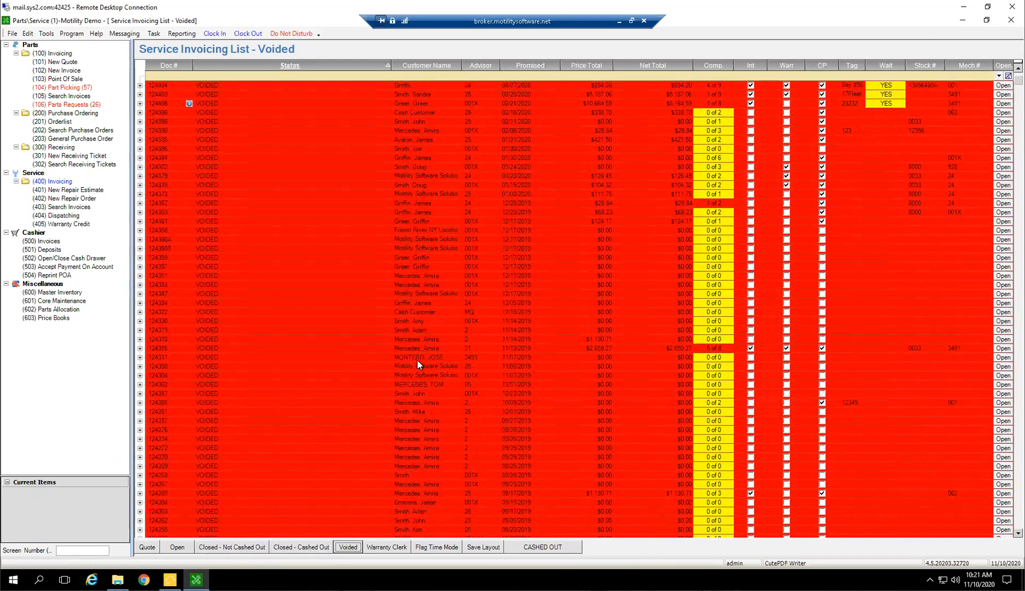
scroll(472, 340, down, 3)
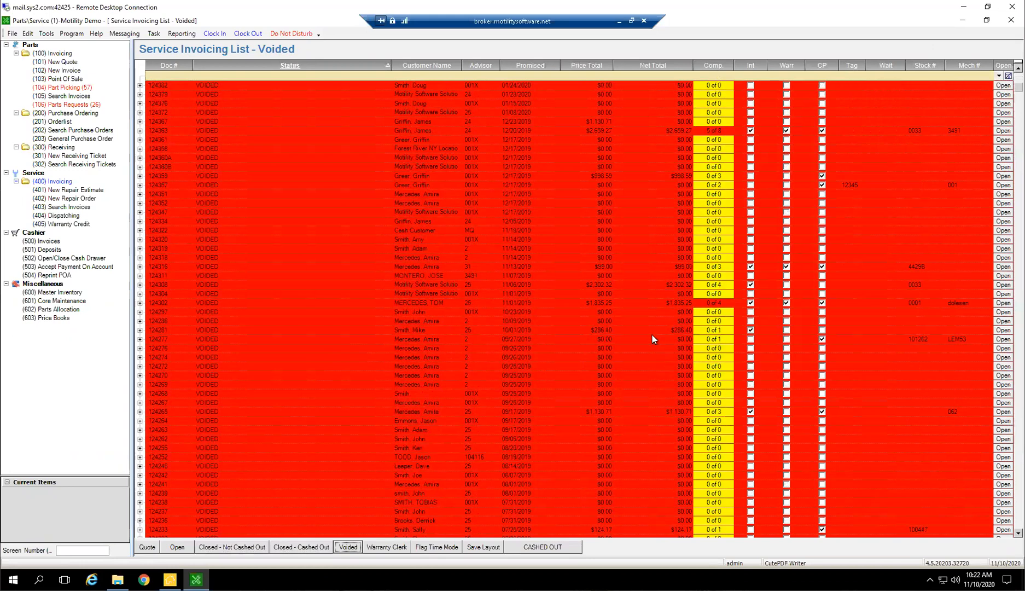
scroll(466, 252, down, 1)
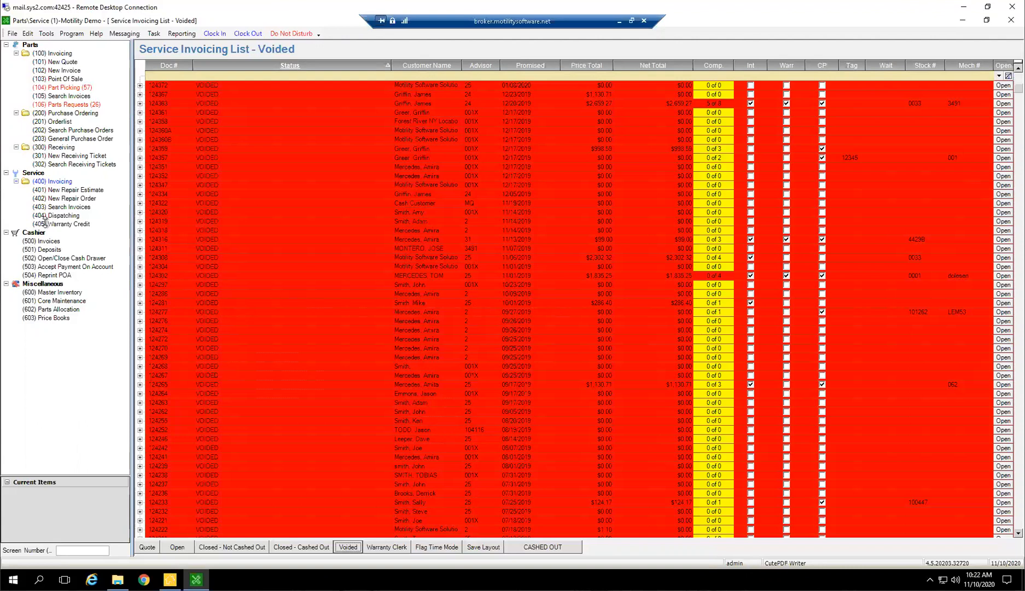
scroll(532, 302, down, 5)
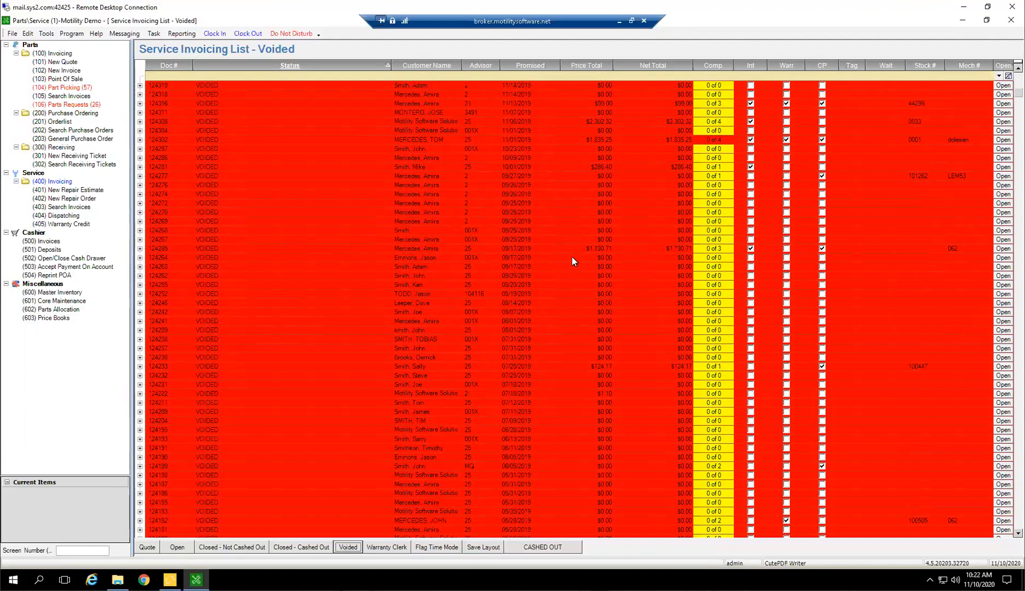
Open the voided repair order promised 09/17/2019 with the $1,130.71 total, review its void reason and repairs, and close it
click(544, 245)
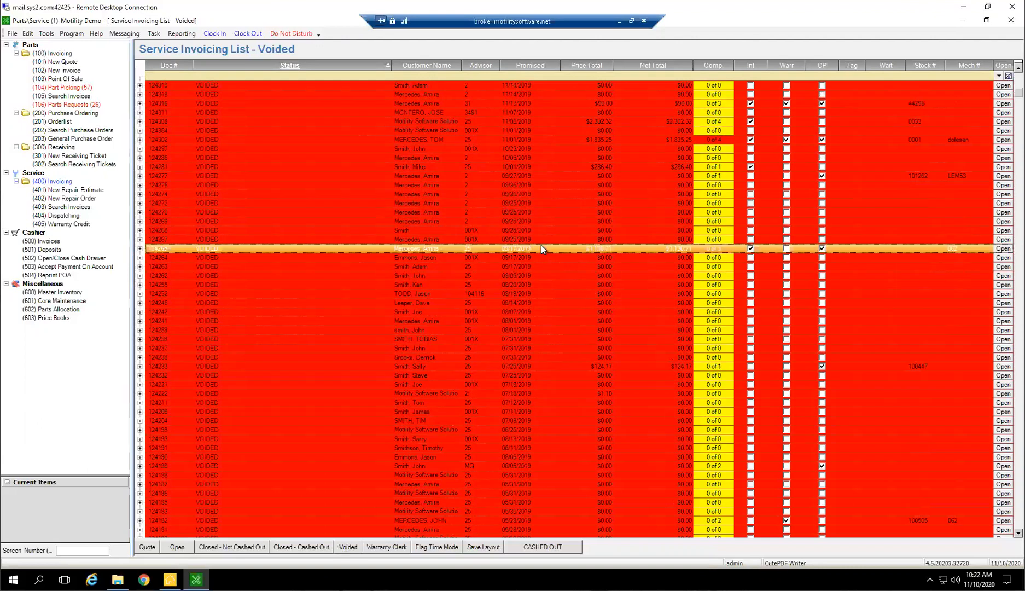
double_click(594, 249)
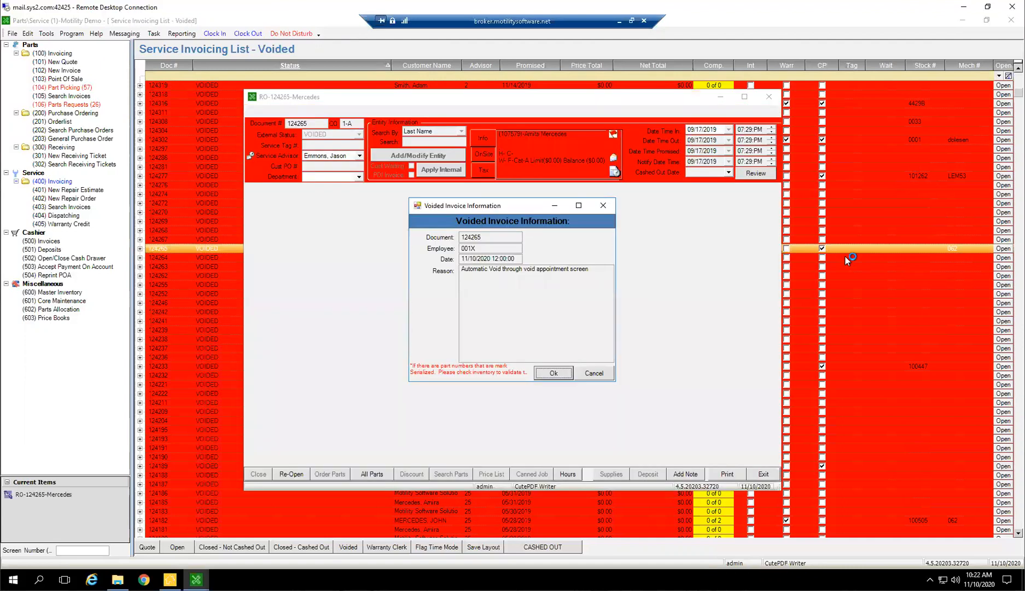
click(554, 373)
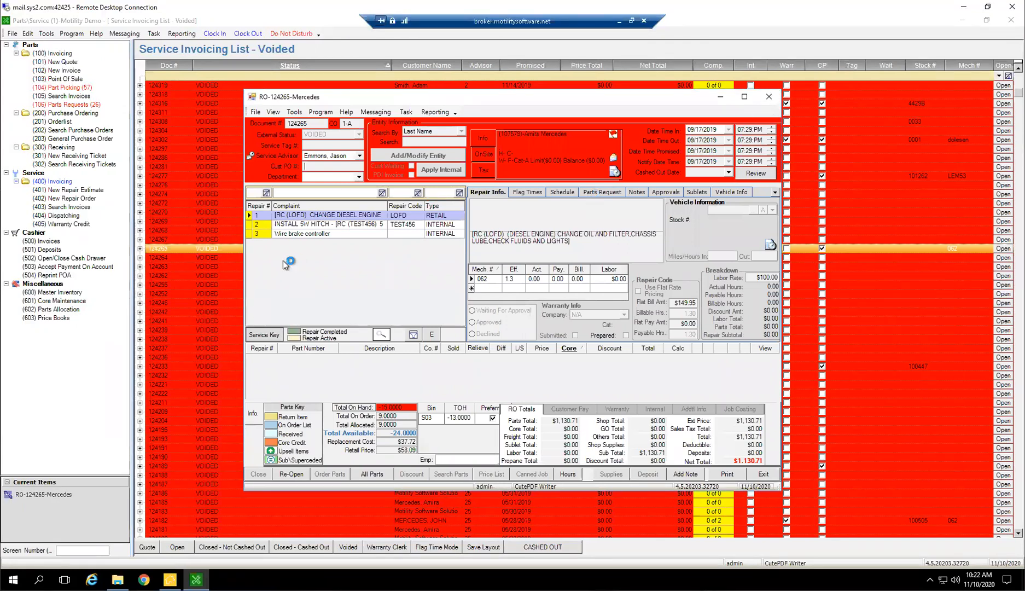
click(768, 97)
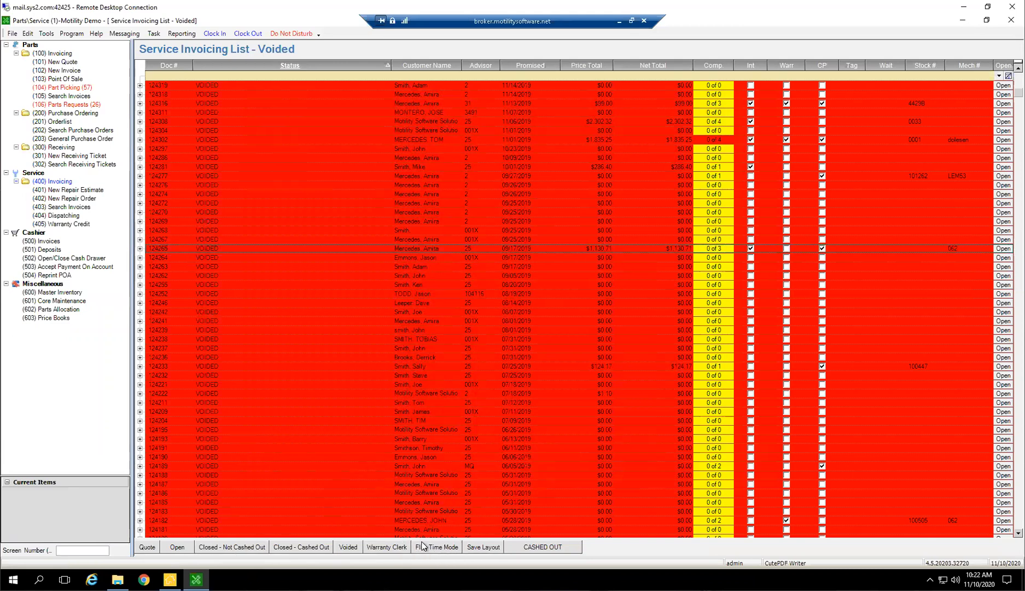
Go through the Quote, Open, Closed - Not Cashed Out and Closed - Cashed Out service lists, then return to the quotes
click(147, 547)
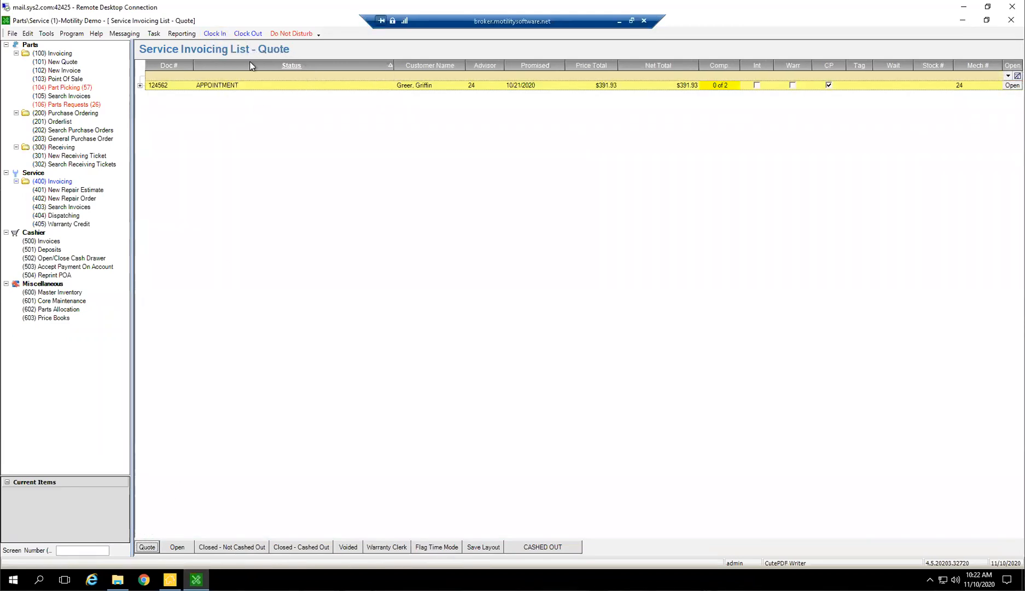
click(179, 547)
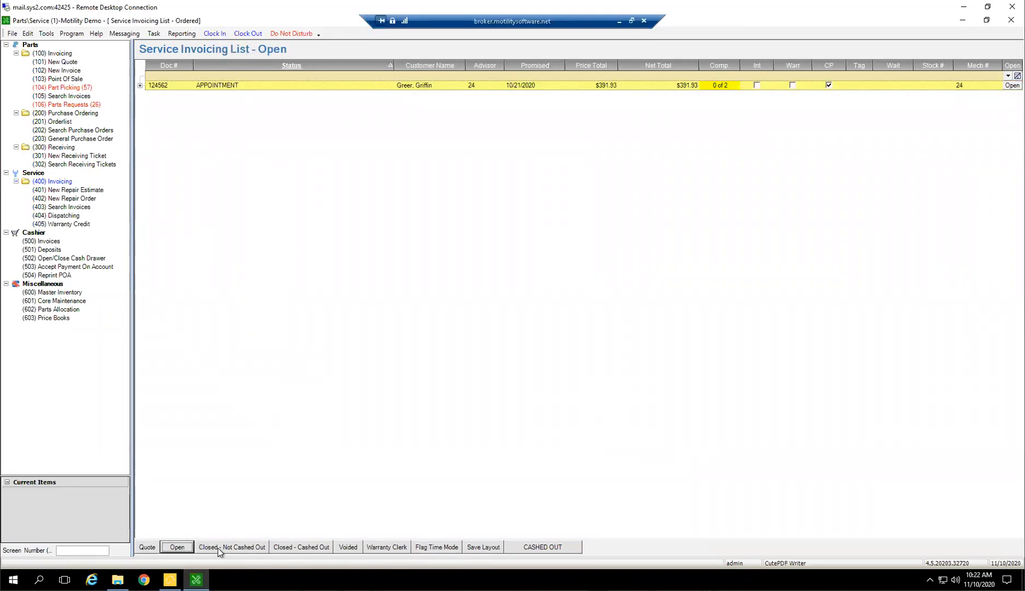
click(224, 547)
click(300, 548)
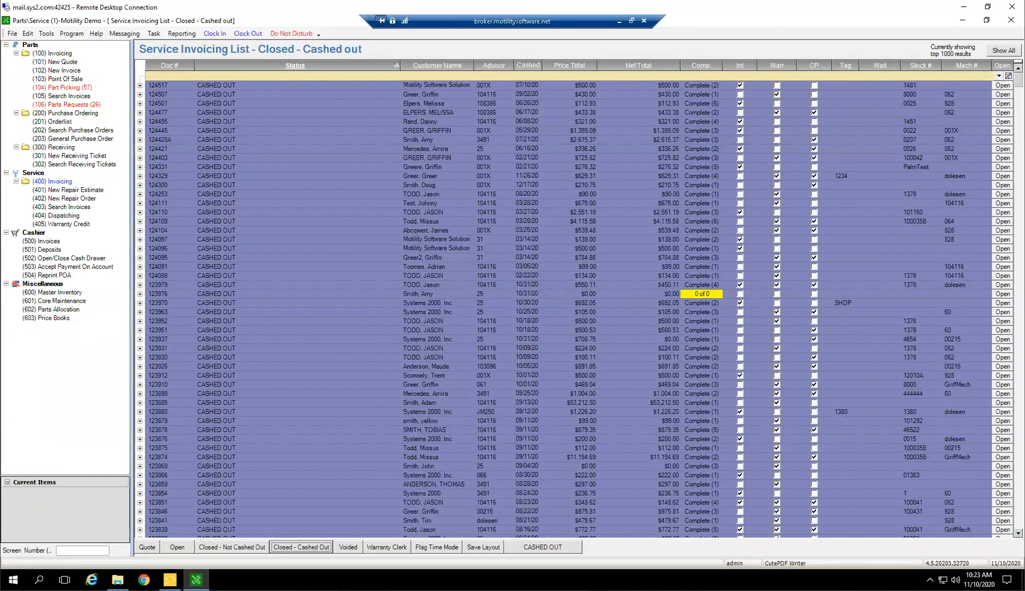
click(150, 547)
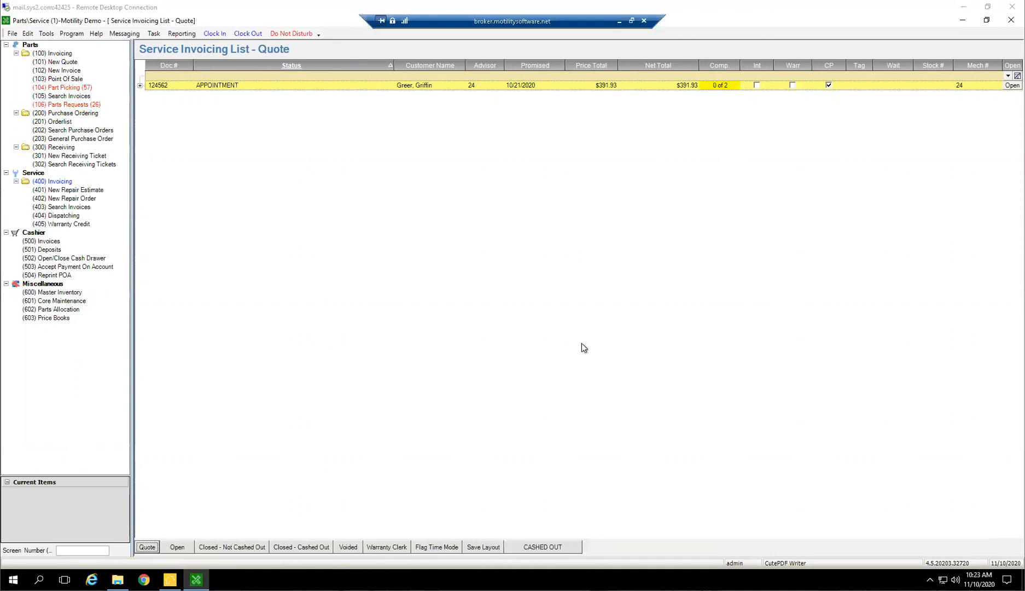
Show the open service invoices and add the Age column to the service invoicing list
click(178, 547)
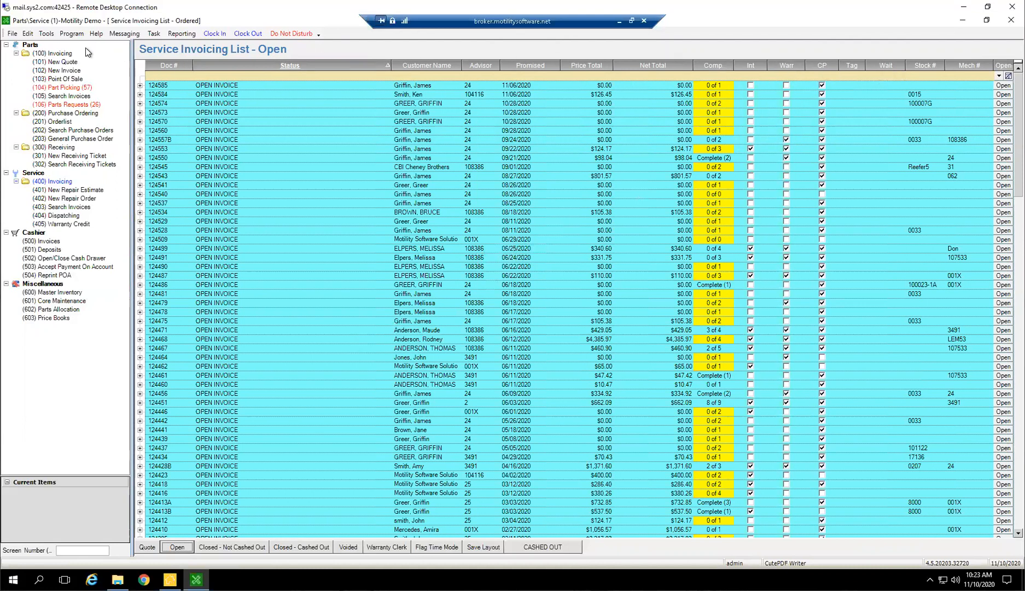
click(47, 35)
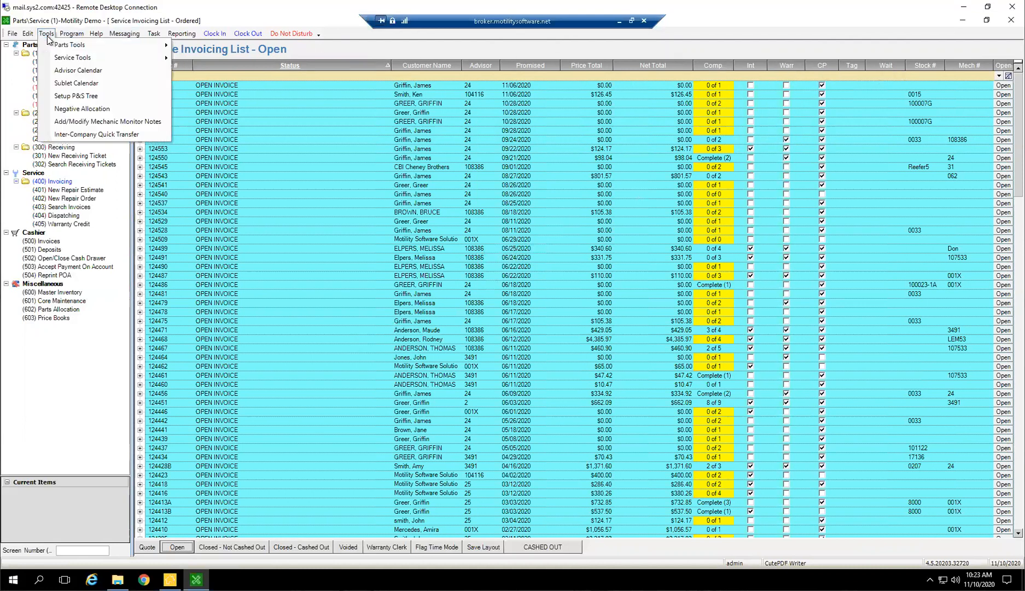
mouse_move(65, 59)
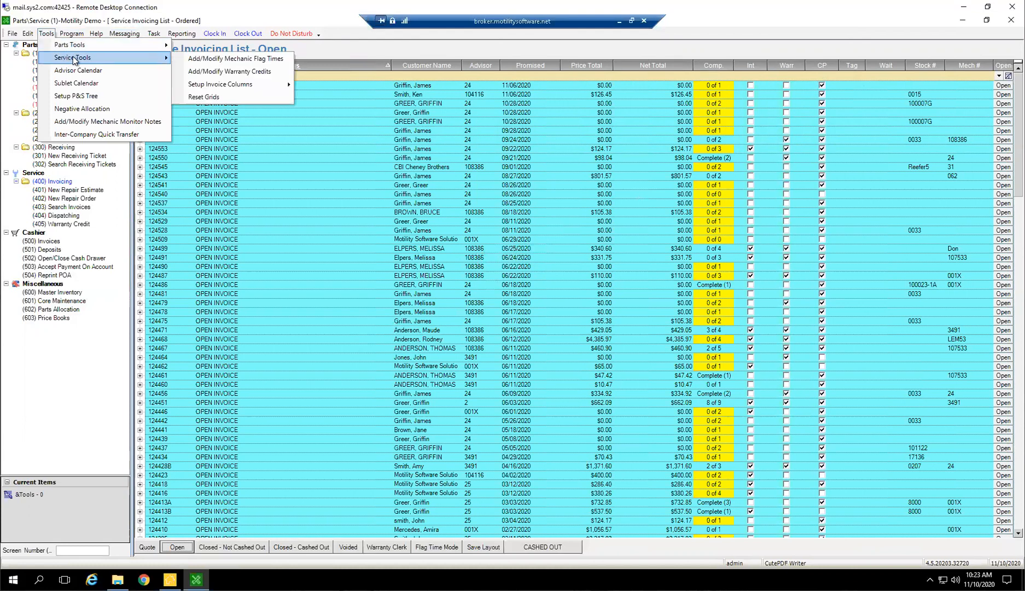
mouse_move(224, 87)
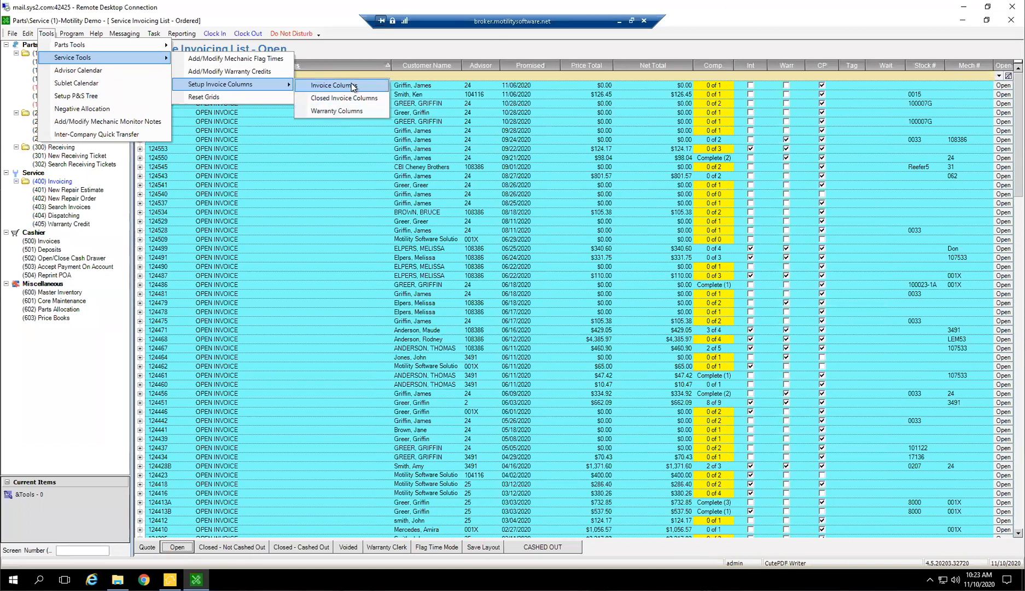
click(333, 85)
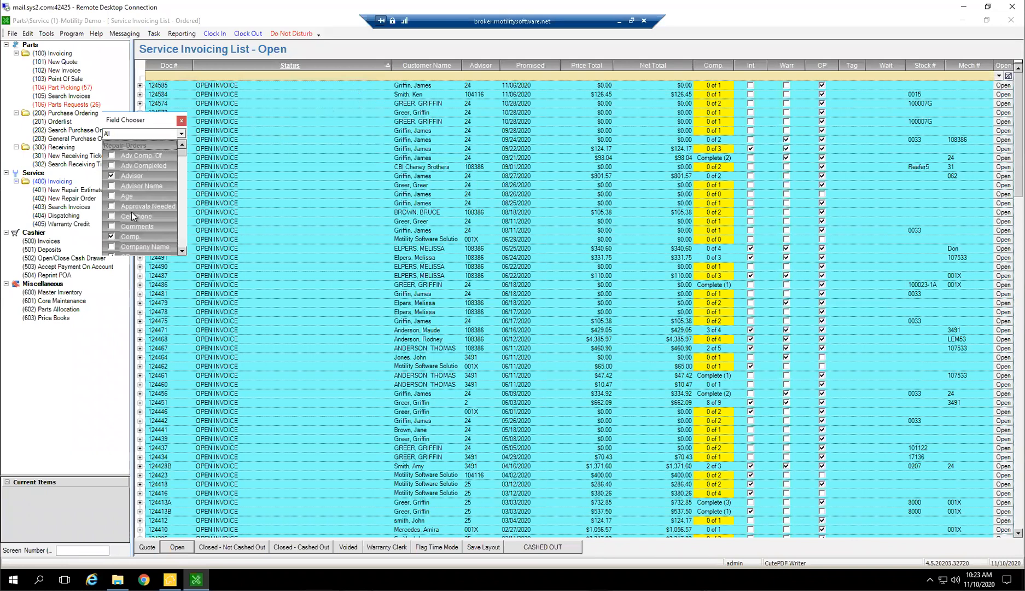
scroll(152, 213, down, 1)
click(112, 165)
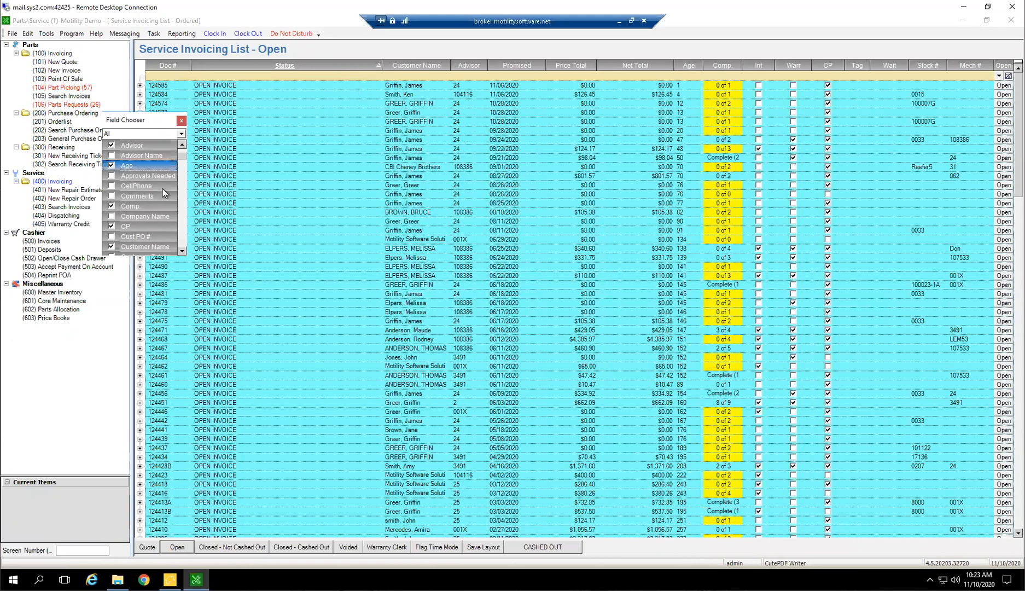
click(181, 120)
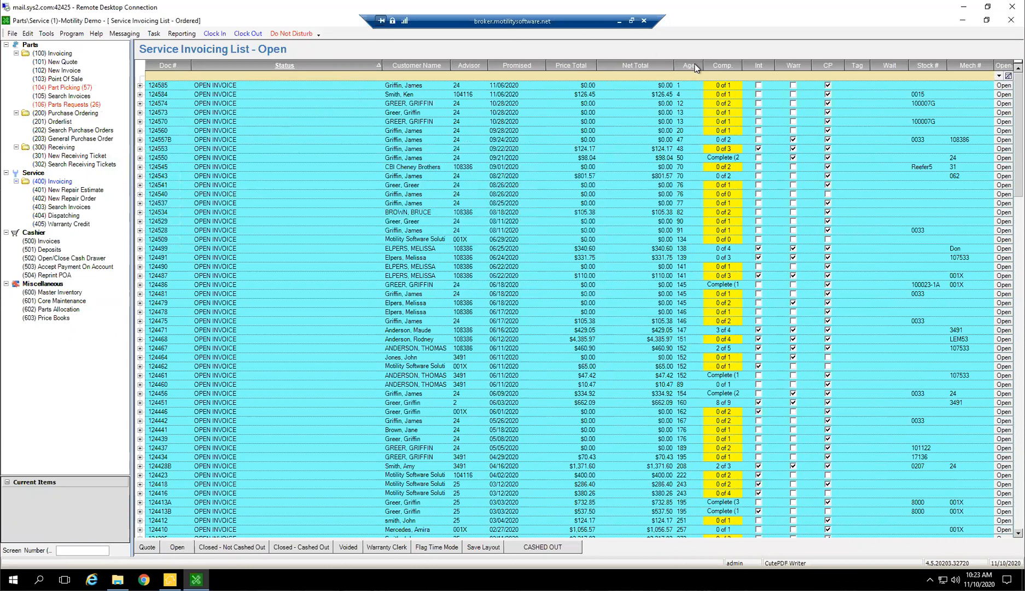
Sort the open service invoices by Age in descending and ascending order
click(687, 65)
click(691, 65)
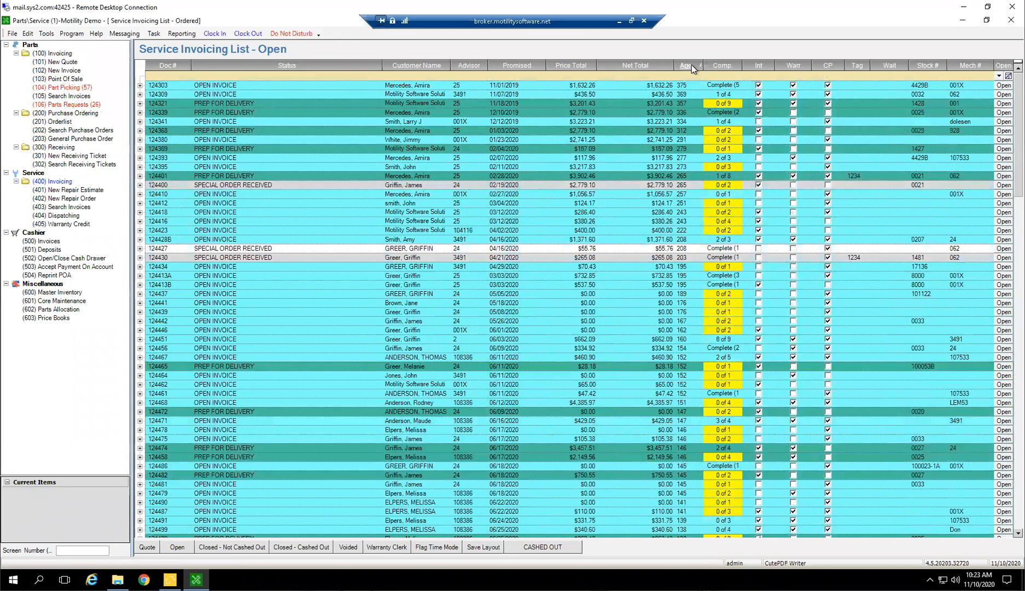
click(690, 67)
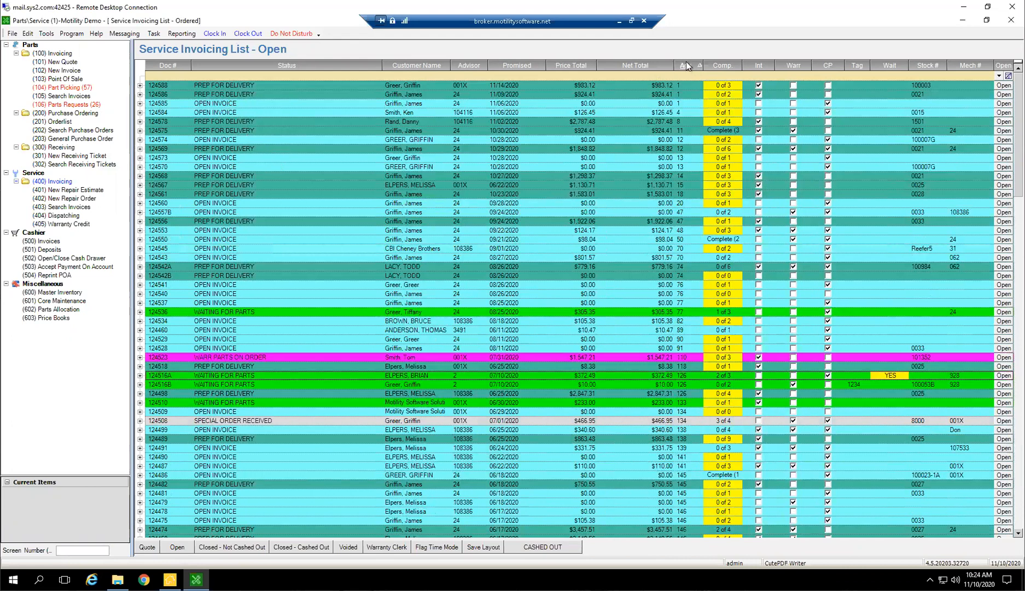
Sort the open service invoices by Status first and Age second, and look through the whole list
click(319, 66)
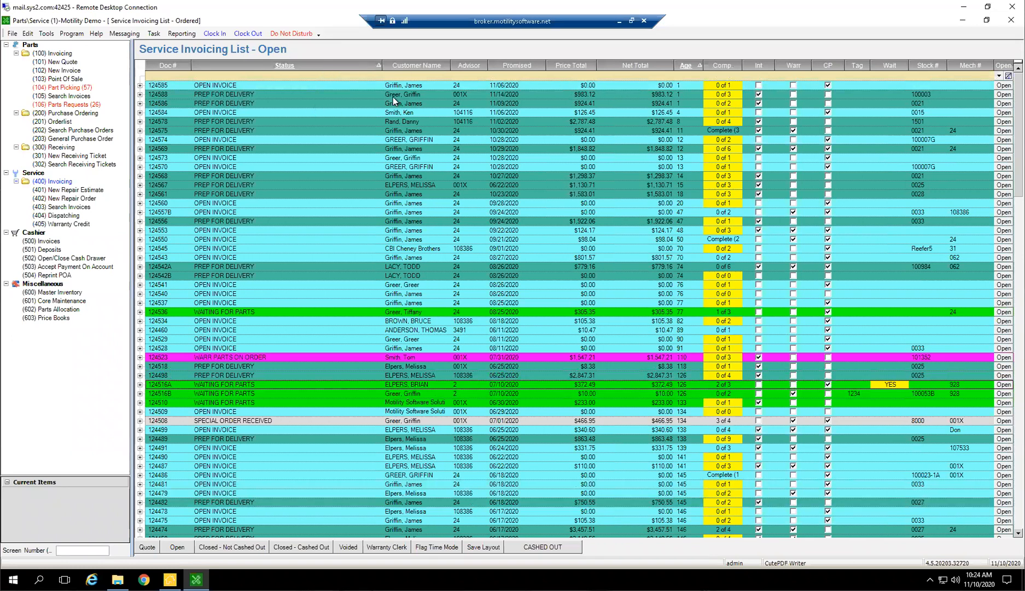
click(358, 113)
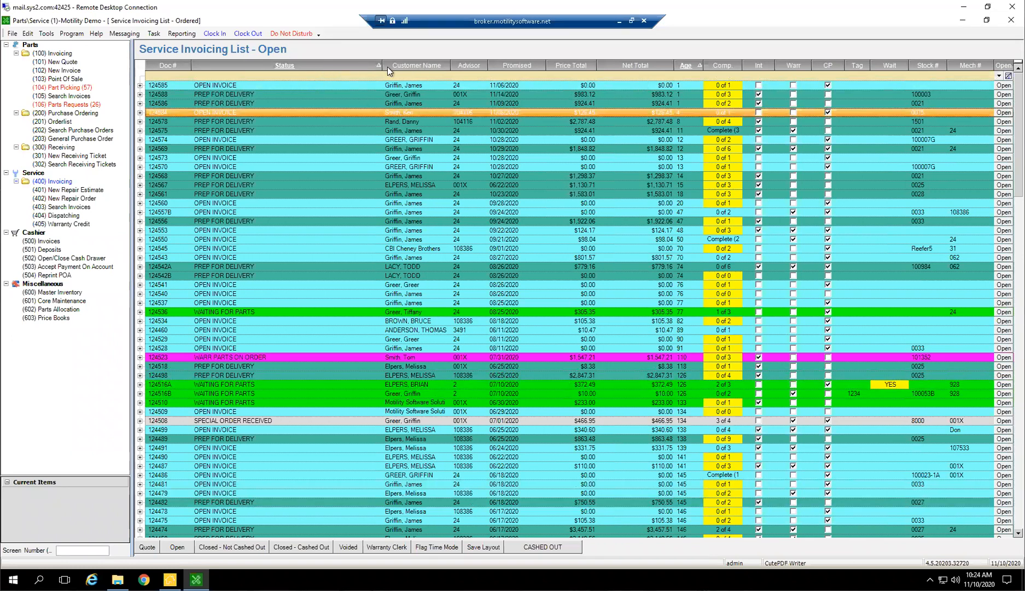
click(367, 67)
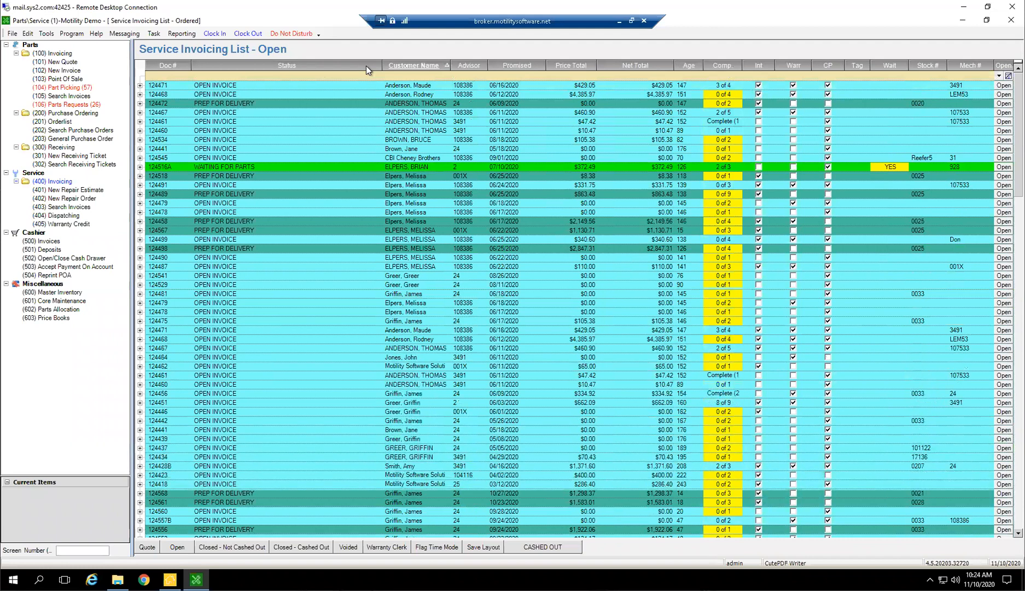
click(683, 68)
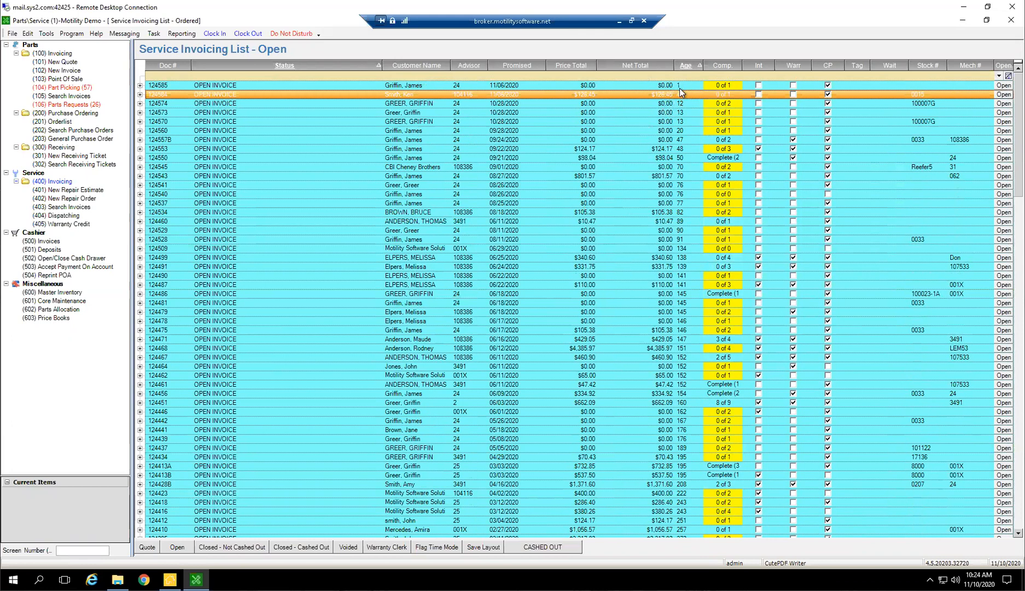
scroll(621, 427, down, 9)
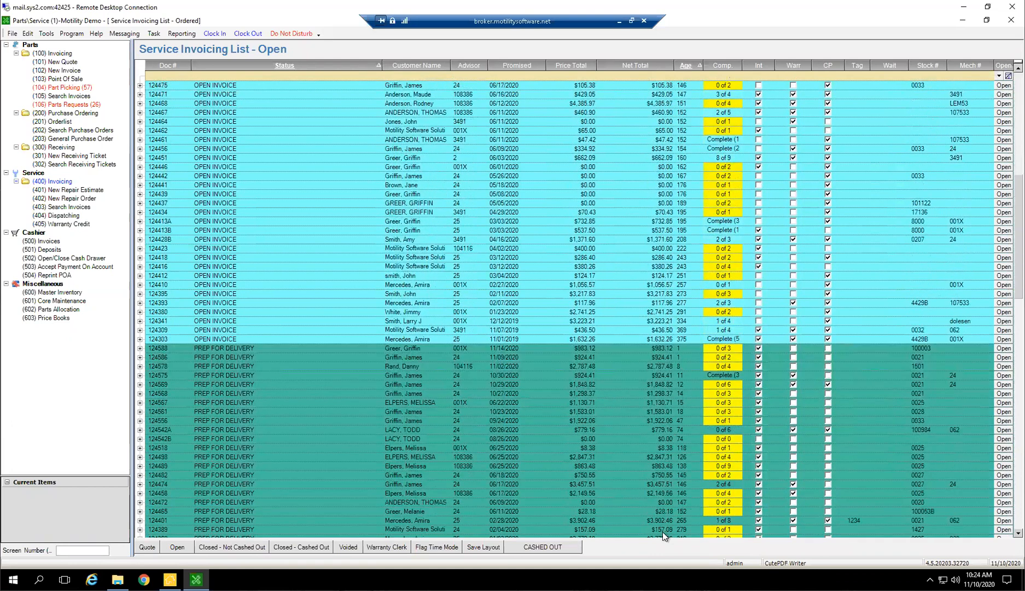
scroll(698, 498, down, 5)
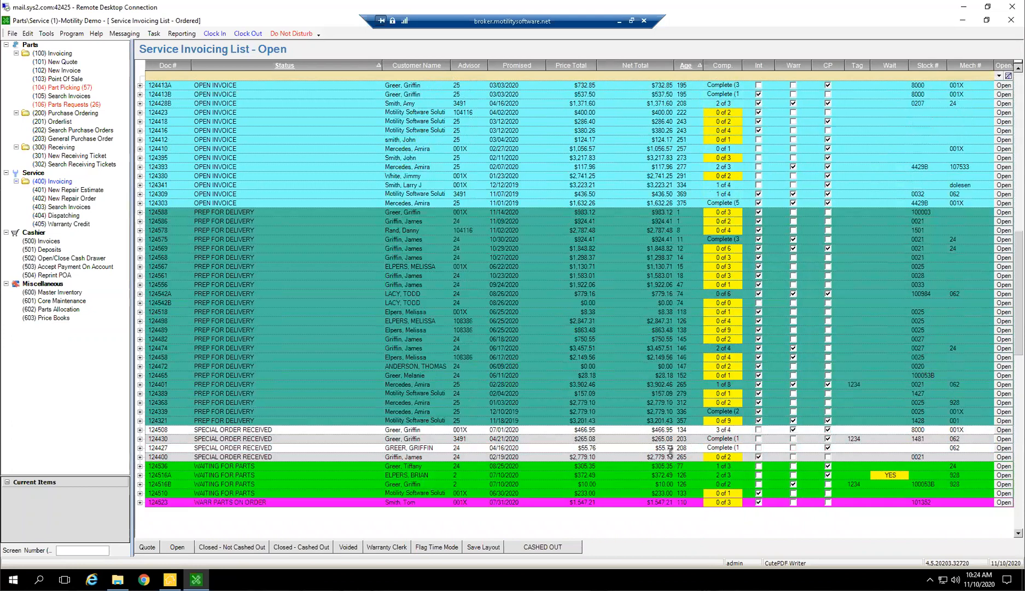
scroll(686, 404, up, 7)
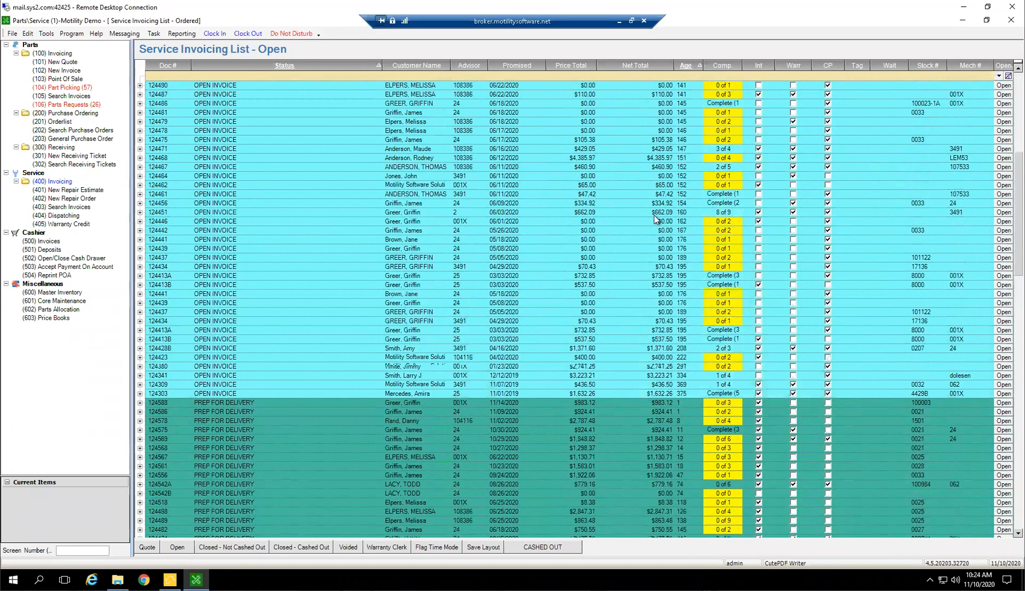
scroll(686, 78, up, 7)
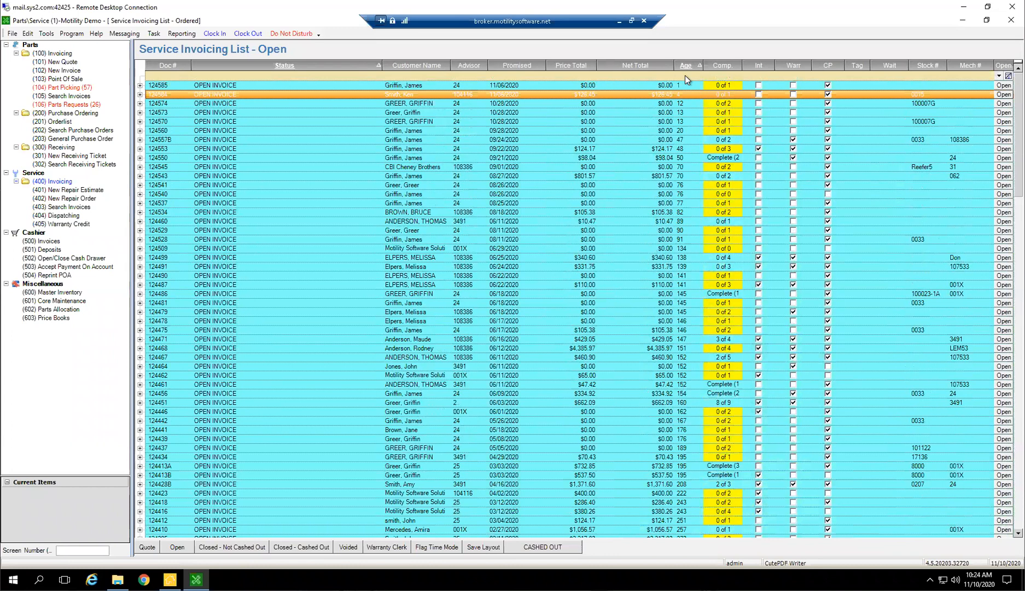
Apply a custom filter to the Age column for values greater than or equal to 30
click(682, 76)
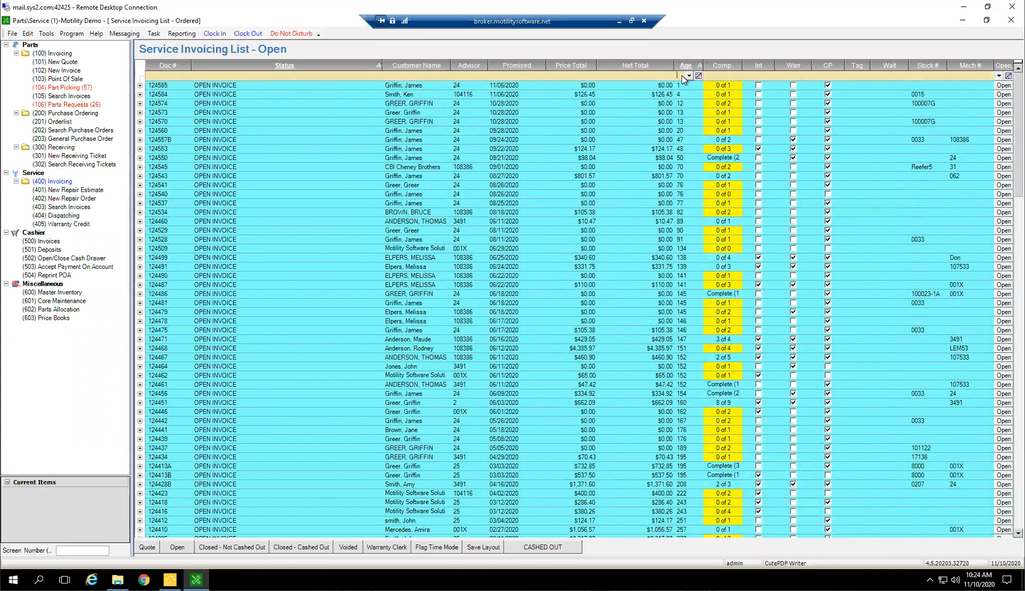
click(689, 76)
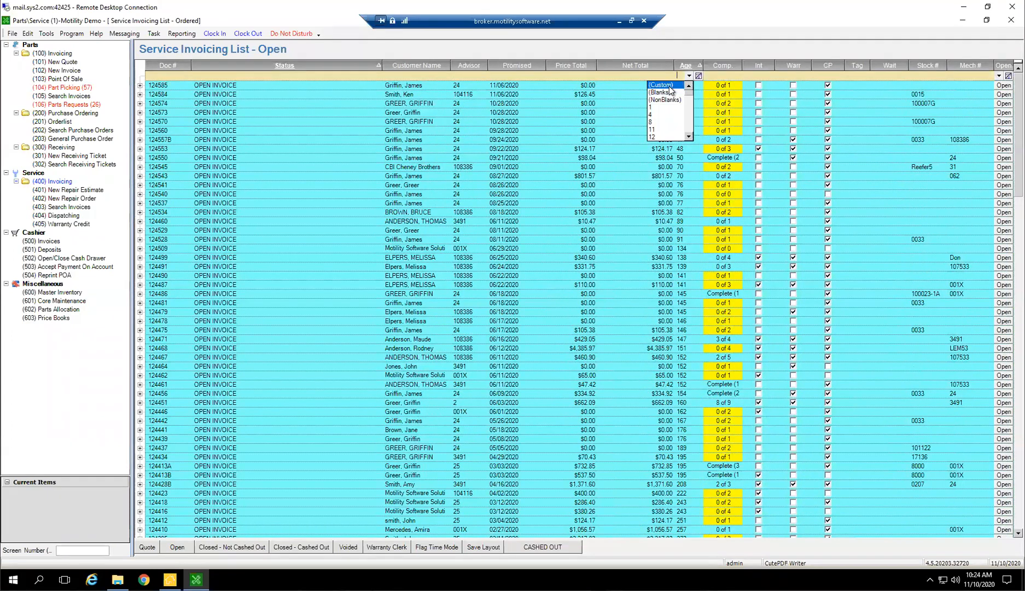
click(669, 86)
click(482, 284)
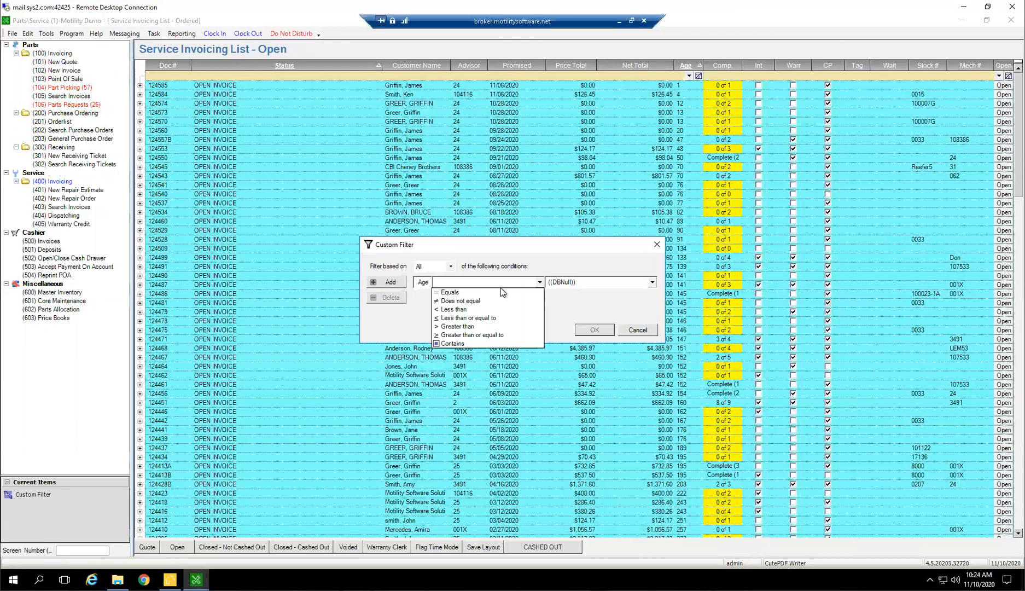
click(472, 334)
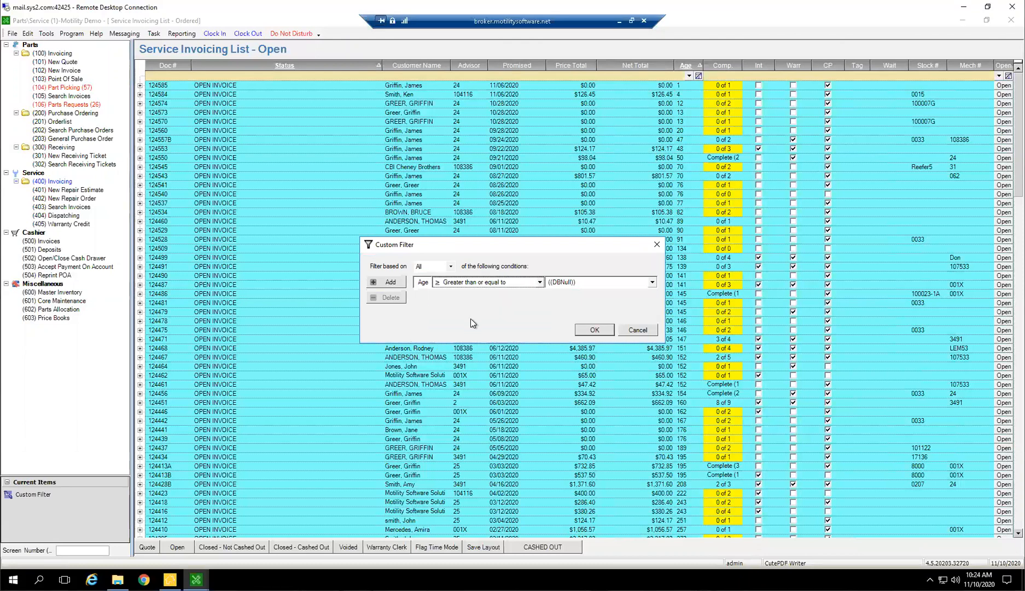
click(569, 281)
text(30)
click(596, 331)
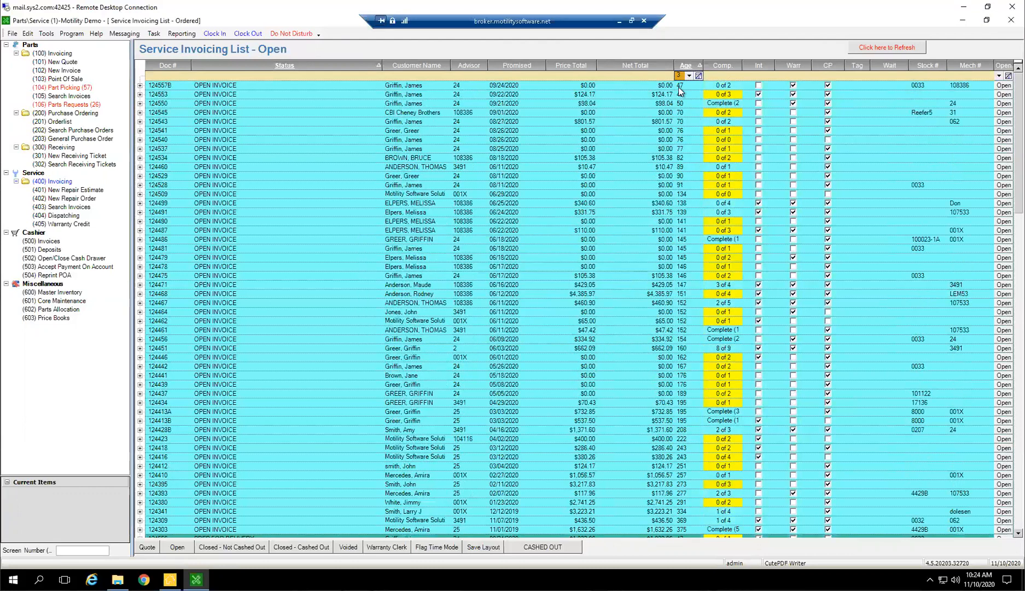
Widen the Age column and look through the filtered open invoices across all statuses
mouse_move(709, 83)
mouse_down()
mouse_move(720, 74)
mouse_move(706, 66)
mouse_up()
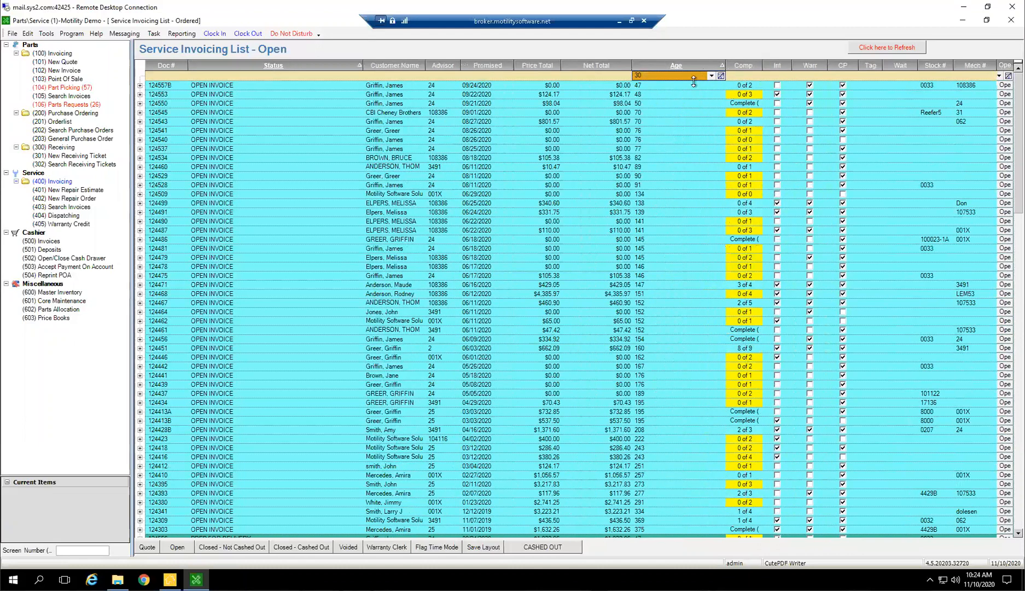
scroll(673, 246, down, 6)
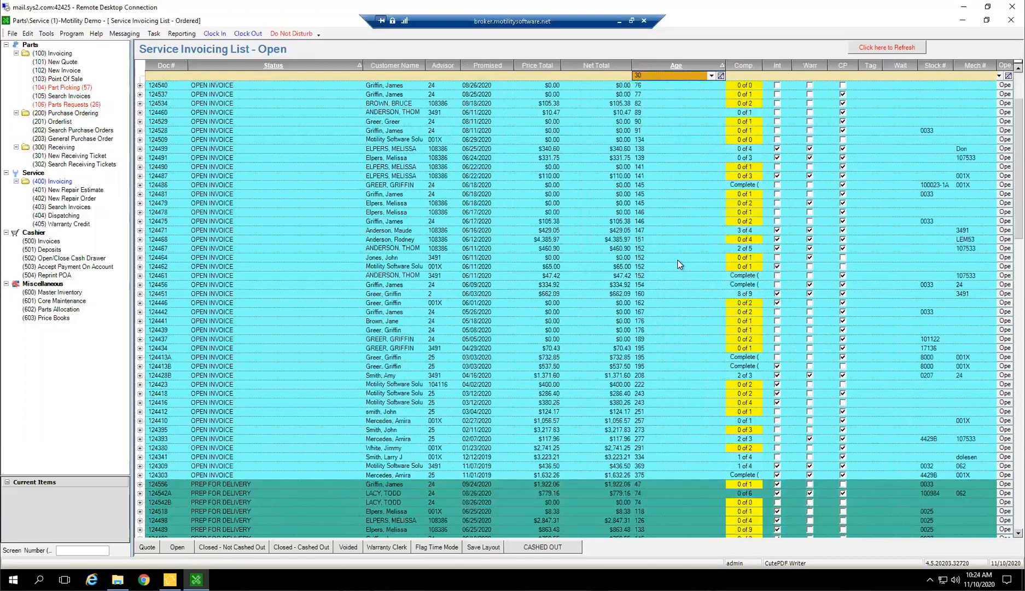
scroll(664, 261, down, 6)
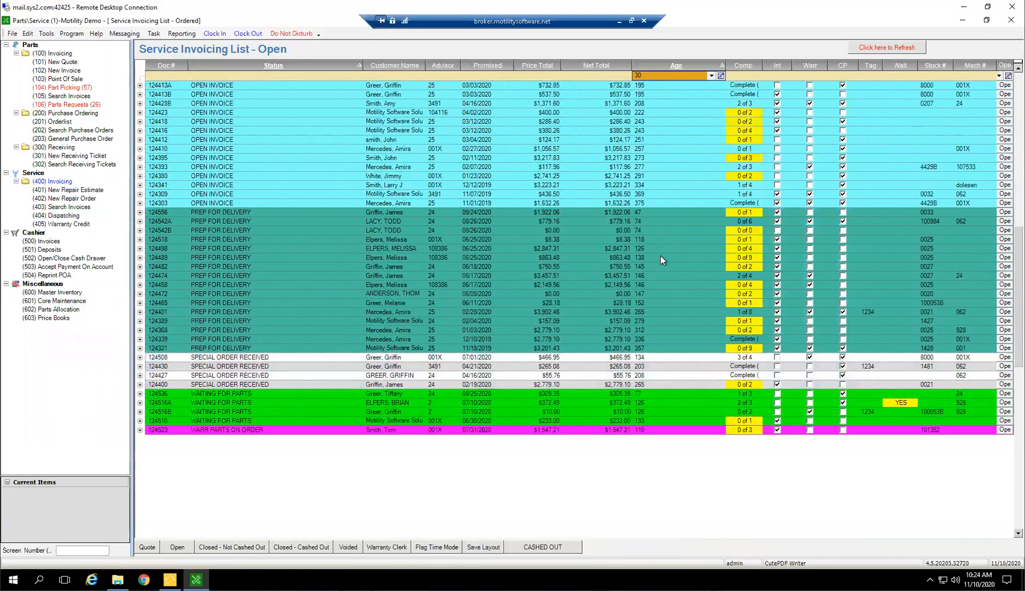
scroll(643, 153, up, 10)
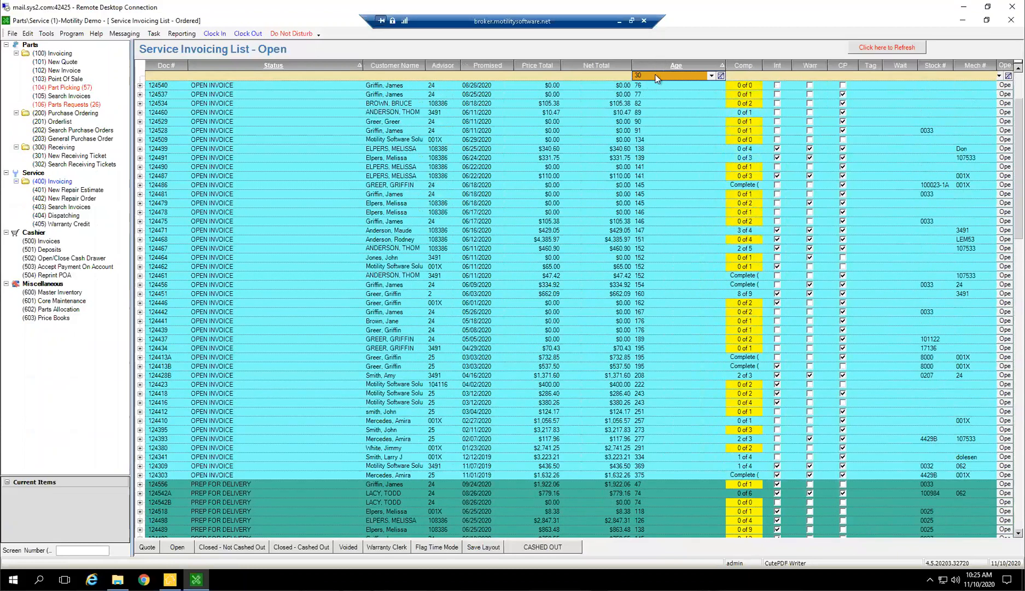
Clear the Age filter and filter the open invoices by Mech # 24
click(668, 76)
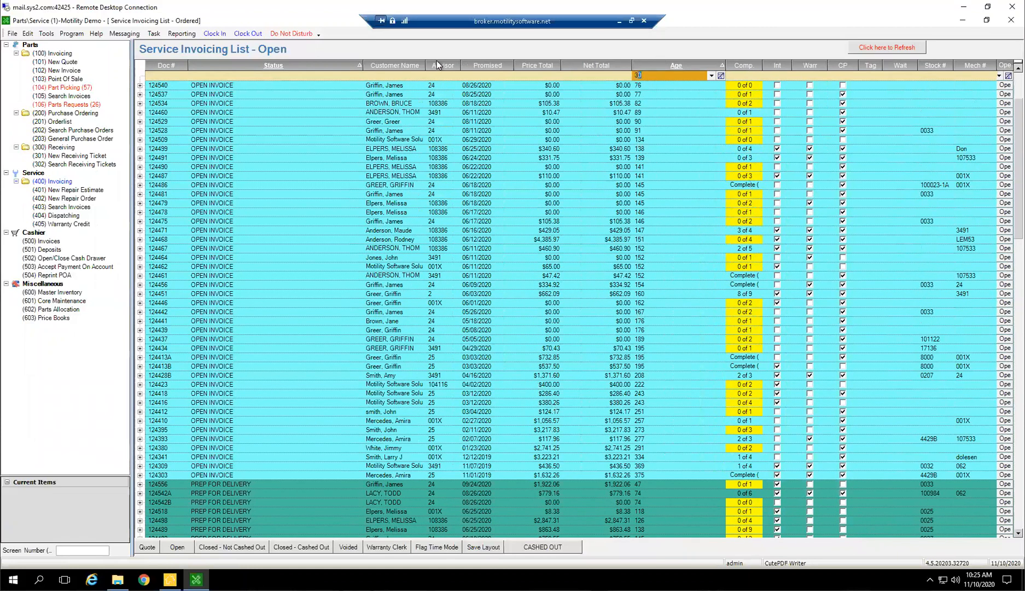
key(BackSpace)
click(639, 131)
scroll(638, 98, up, 4)
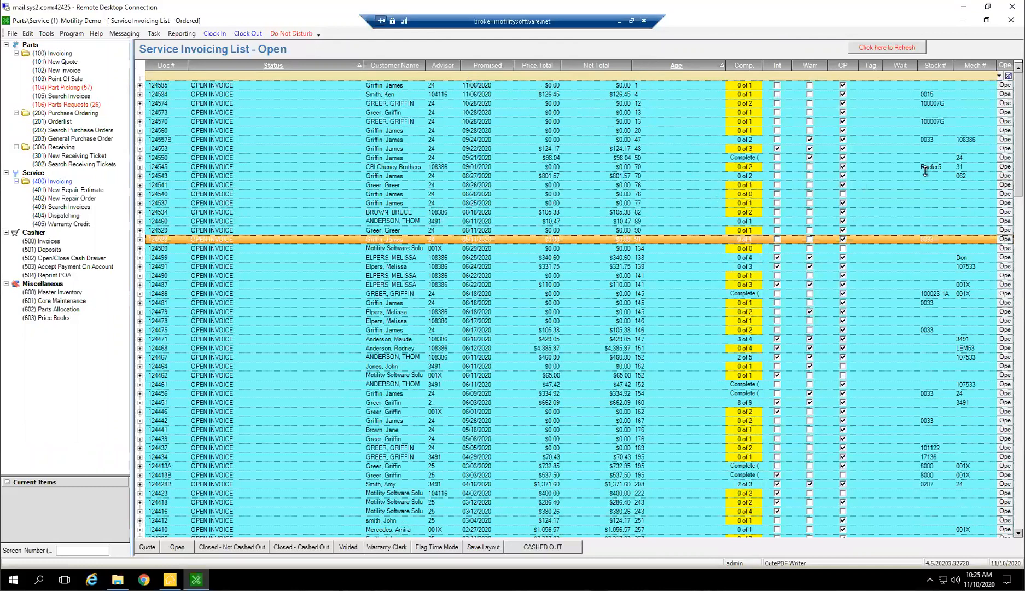
click(974, 76)
text(24)
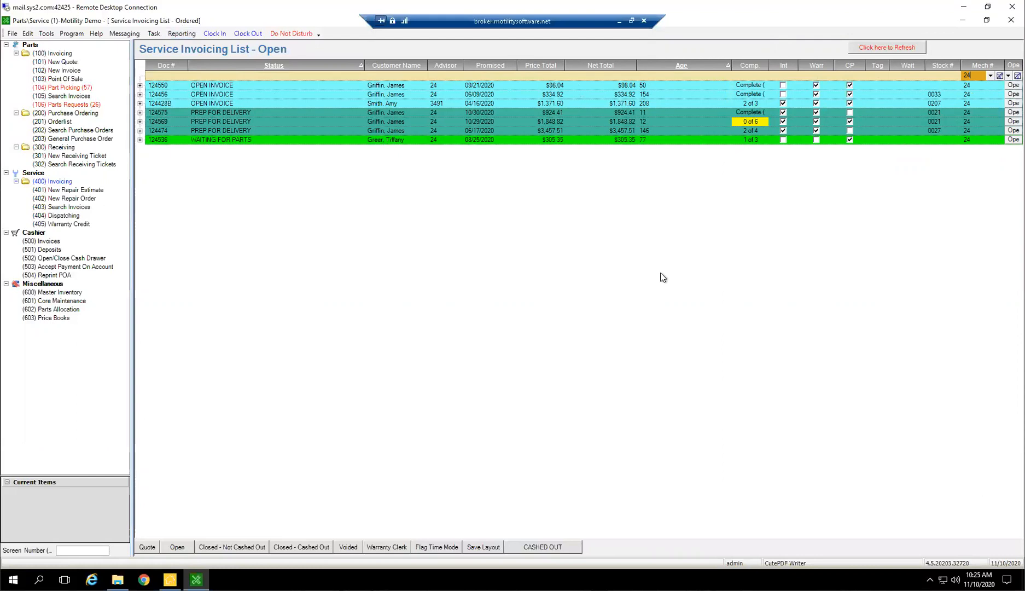
Log back in with the username and password, and clear the Mech # filter
drag(972, 75, 771, 29)
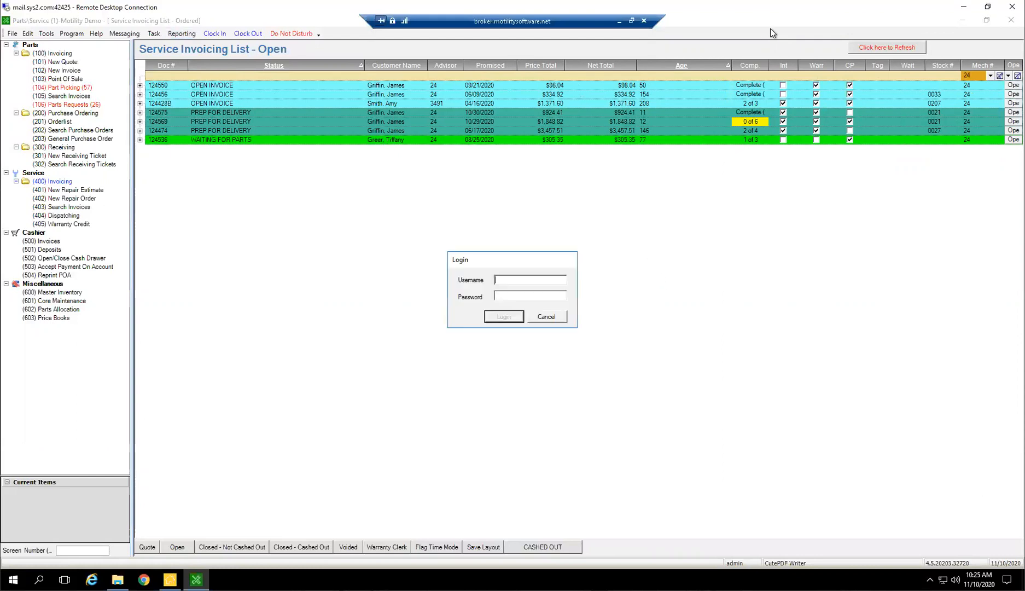
text(admin)
key(Return)
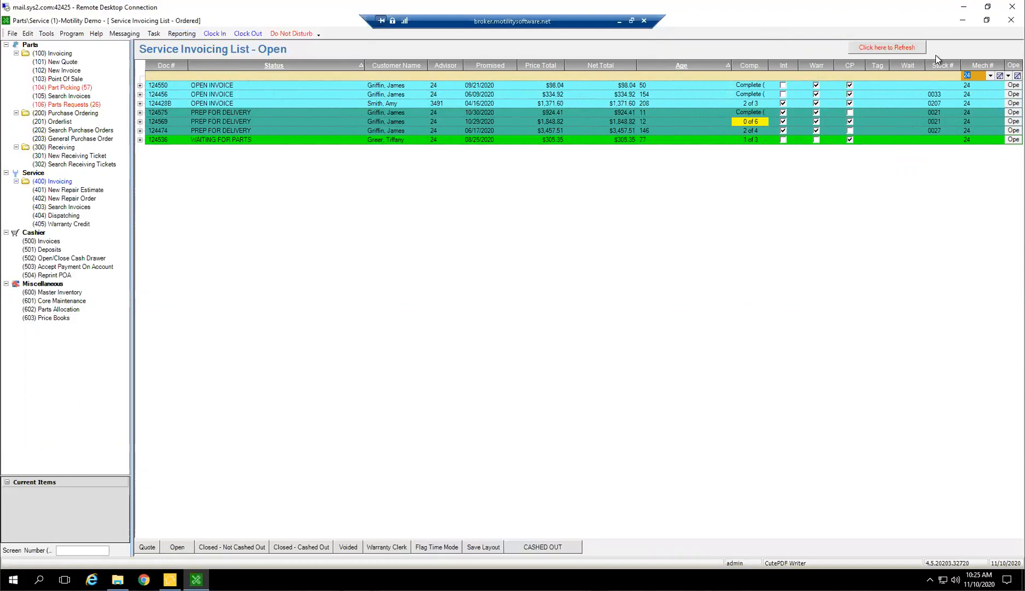
click(1000, 76)
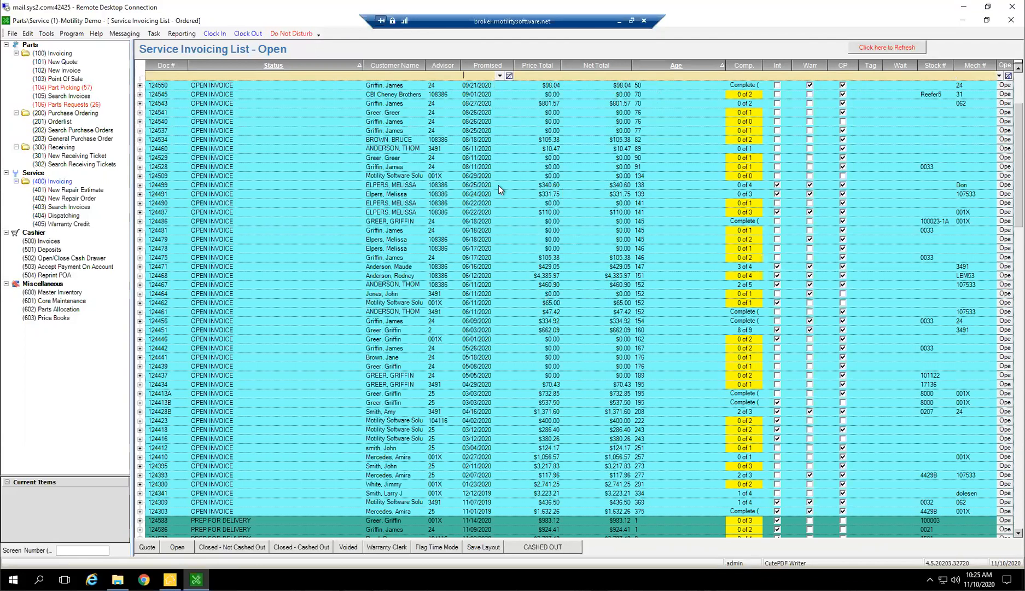
Try filtering the Promised column by the date 11/10/2020 and look through the promised dates in the open list
click(500, 76)
click(490, 75)
text(11/10/202)
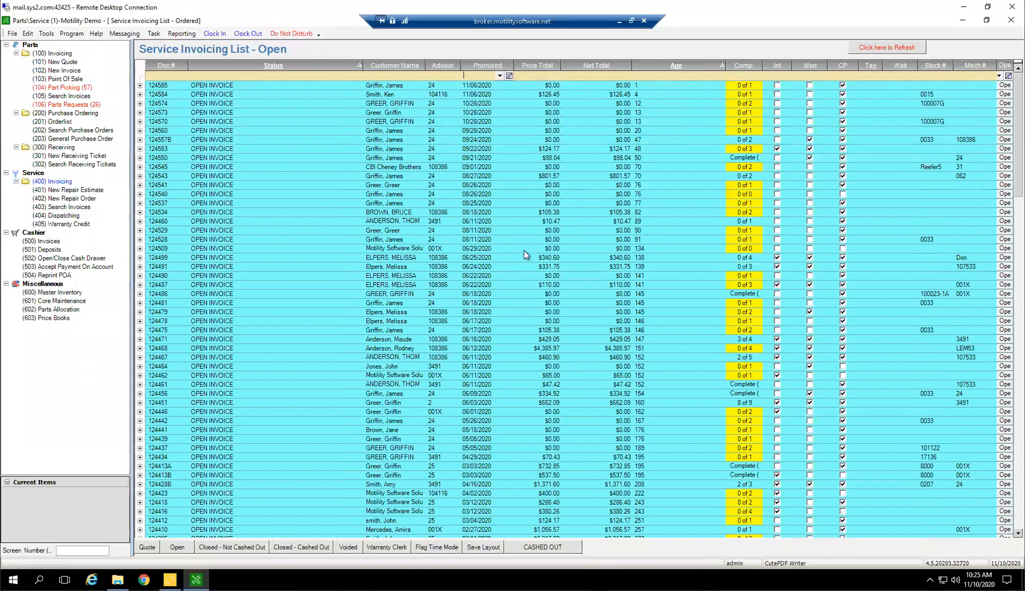
scroll(475, 235, down, 8)
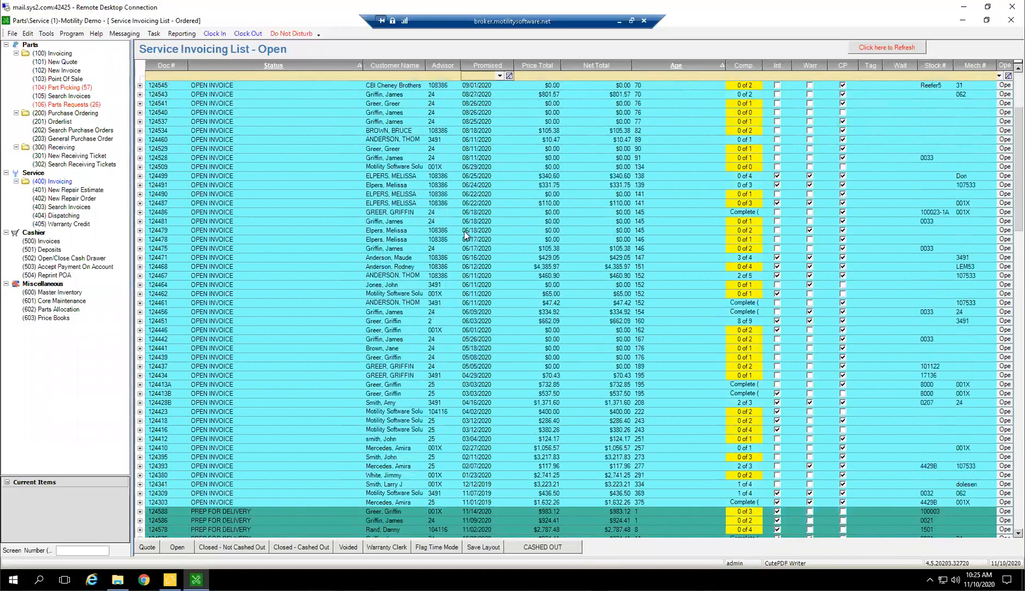
scroll(470, 258, down, 1)
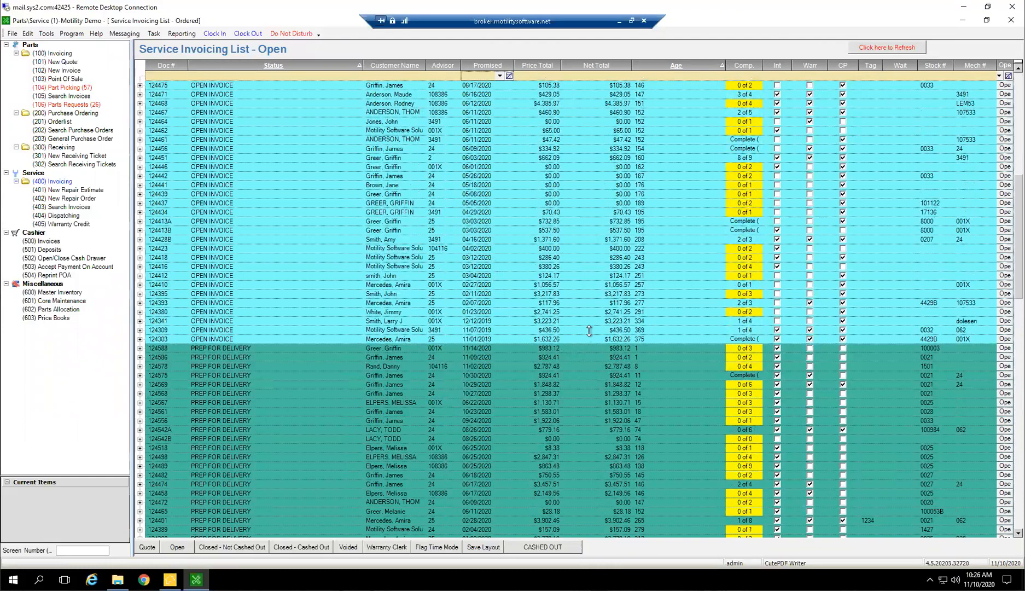
scroll(585, 331, down, 3)
scroll(581, 312, up, 8)
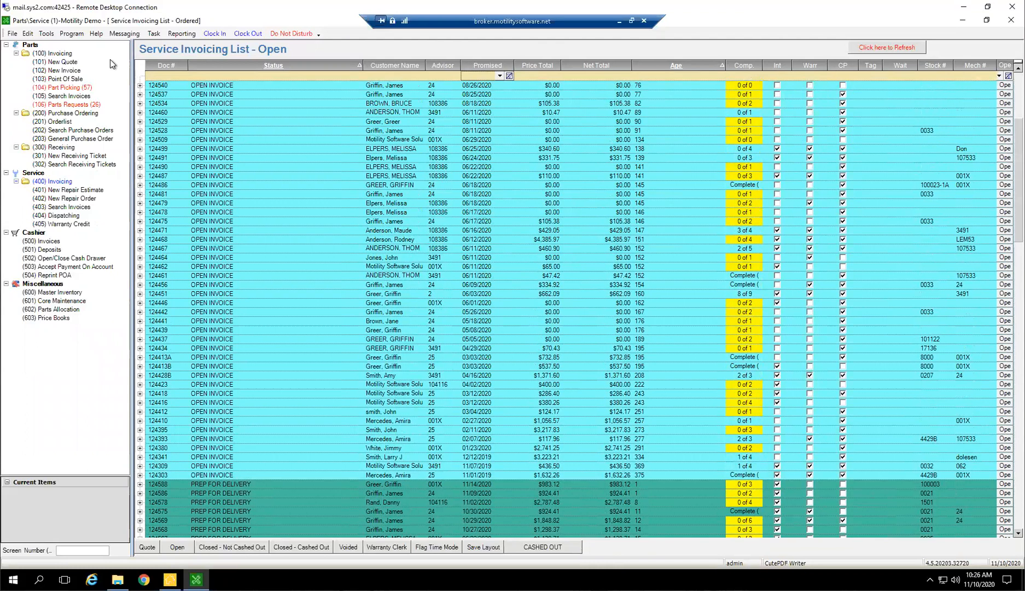
Add the VIN column to the open service invoices list through the Service Tools invoice column setup
click(46, 34)
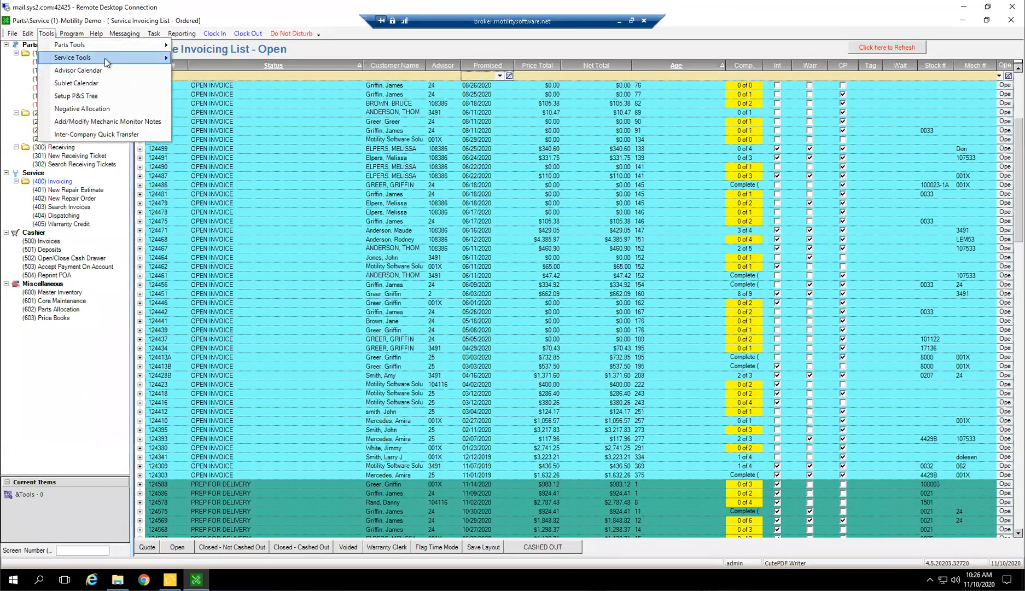
mouse_move(121, 59)
mouse_move(230, 89)
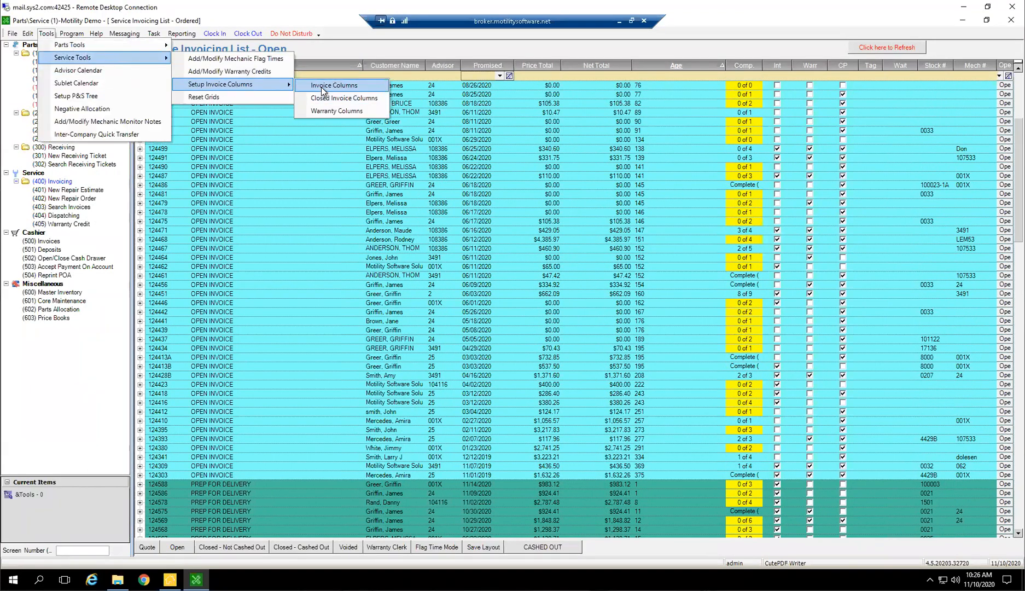
click(309, 87)
drag(181, 155, 128, 196)
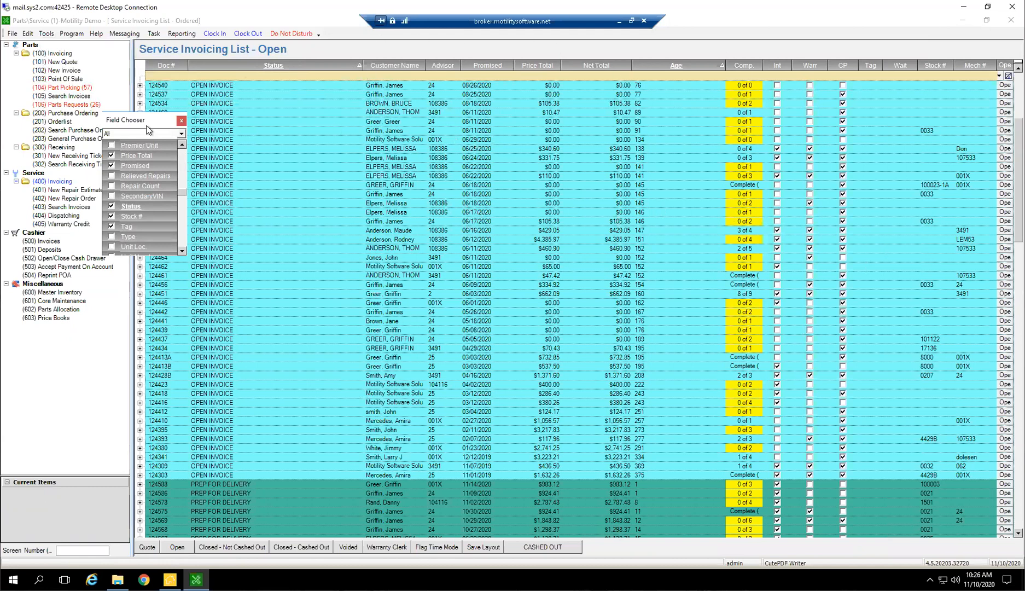
scroll(141, 197, down, 1)
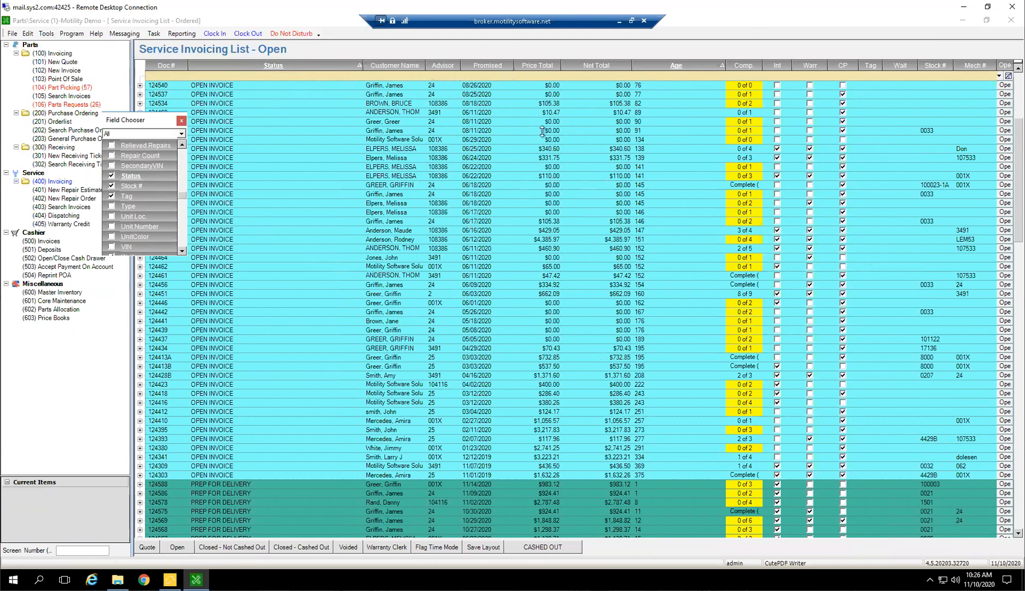
scroll(135, 222, down, 2)
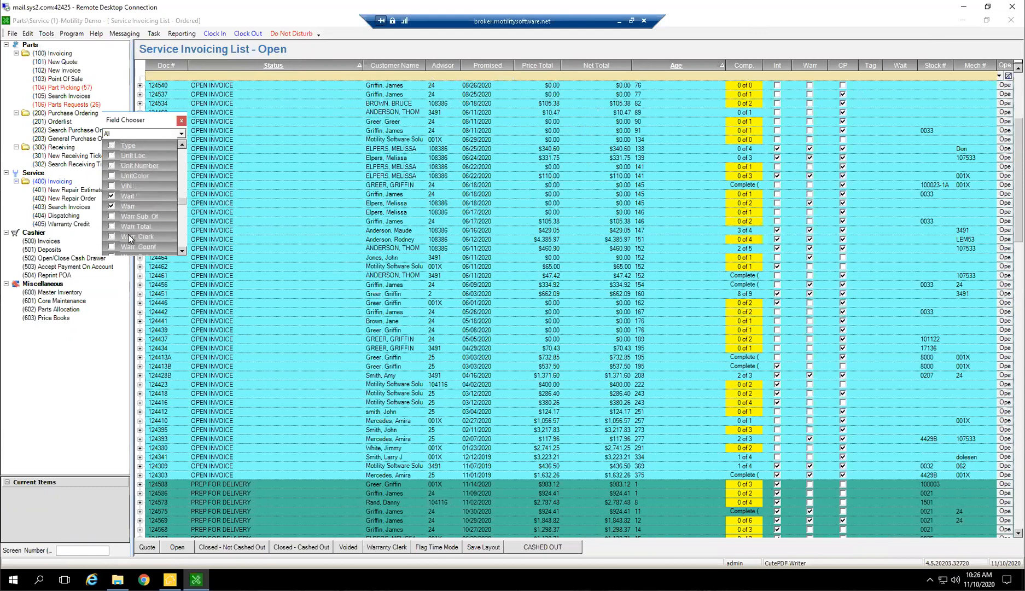
scroll(129, 224, down, 1)
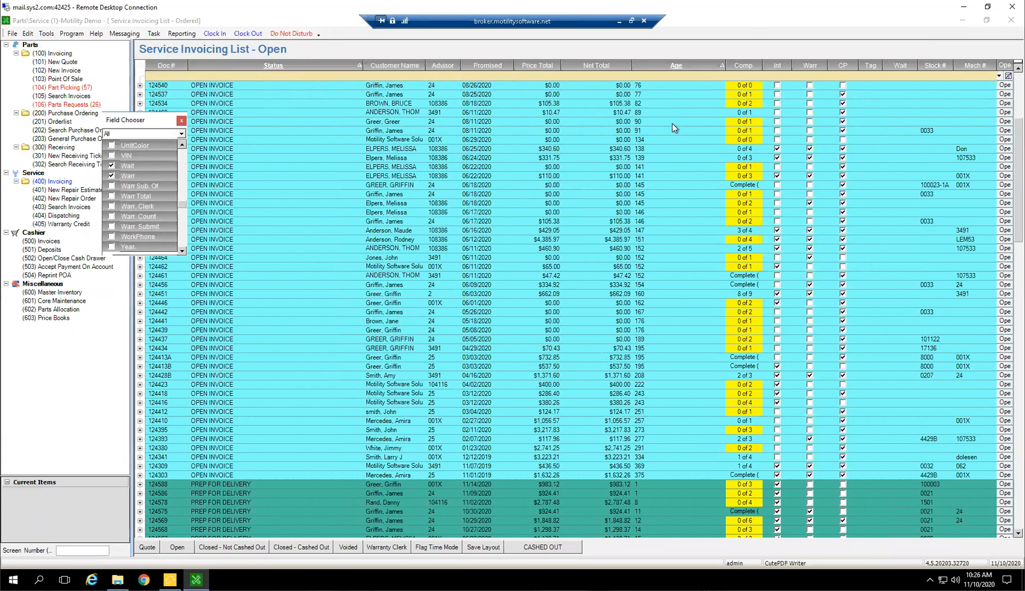
click(112, 156)
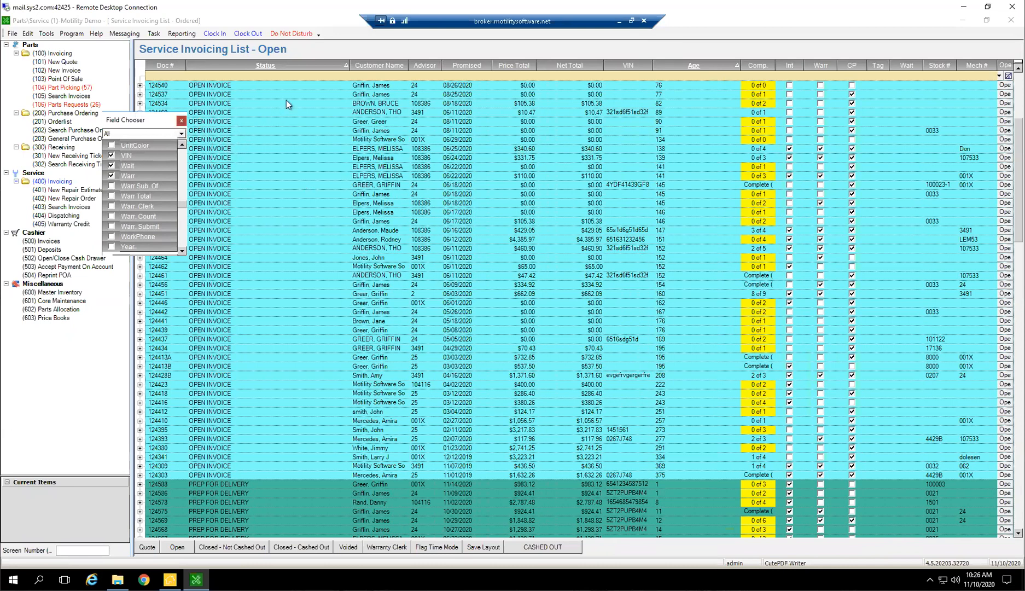
click(181, 120)
Filter the open invoices by the partial VIN 9GF8, select the matching invoice, and clear the VIN filter
click(633, 78)
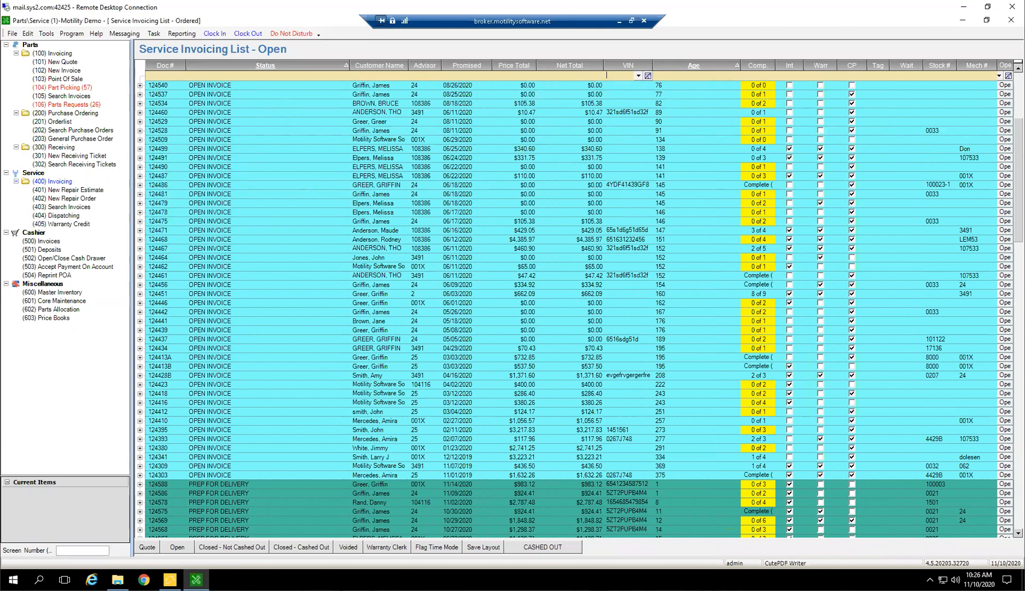
text(9GF8)
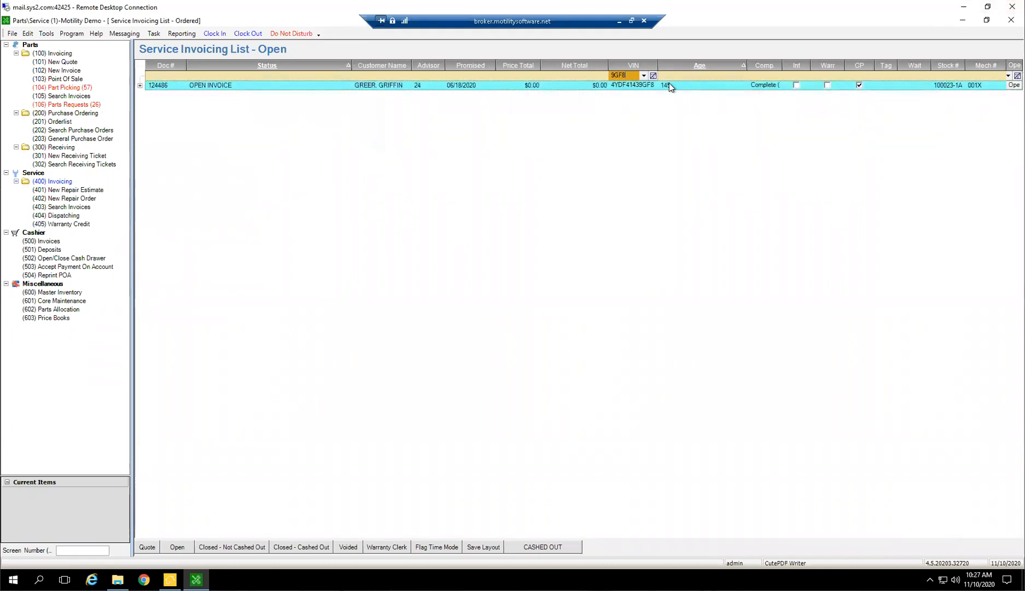
click(698, 85)
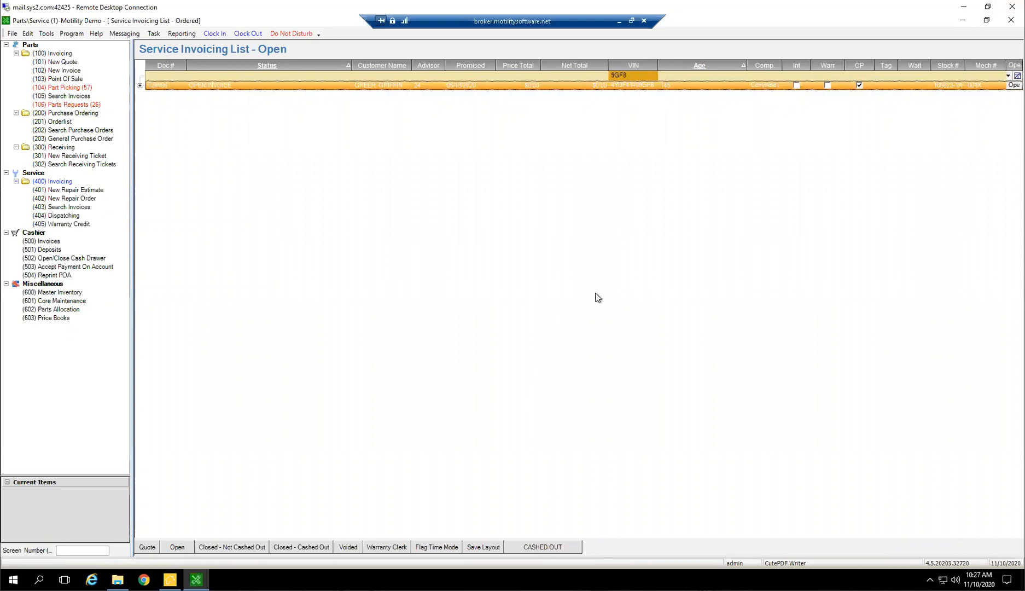
click(631, 76)
key(BackSpace)
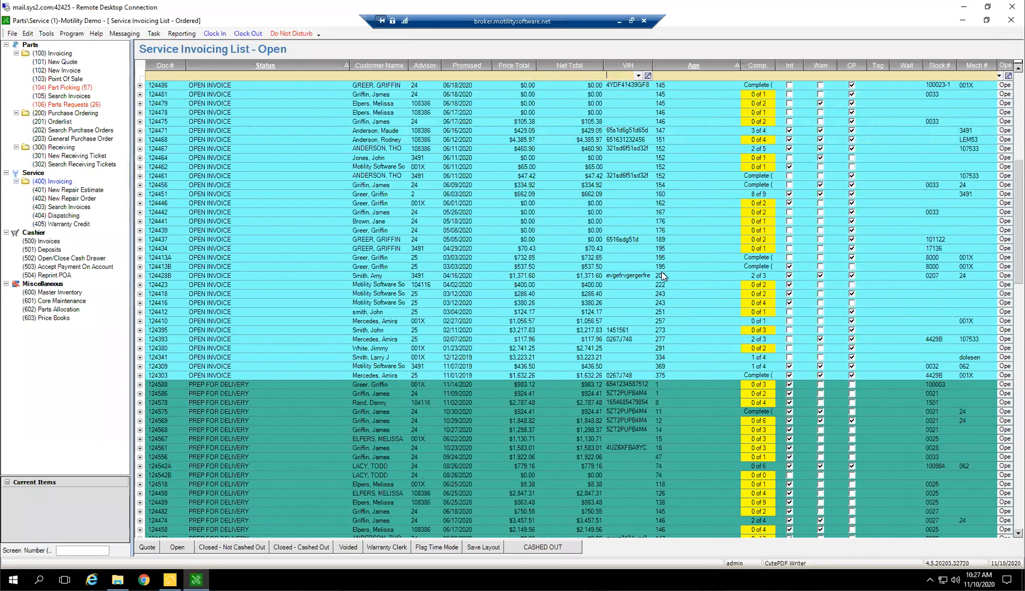
Look at the VIN criterion in the Service History Search window and close it without searching
double_click(66, 207)
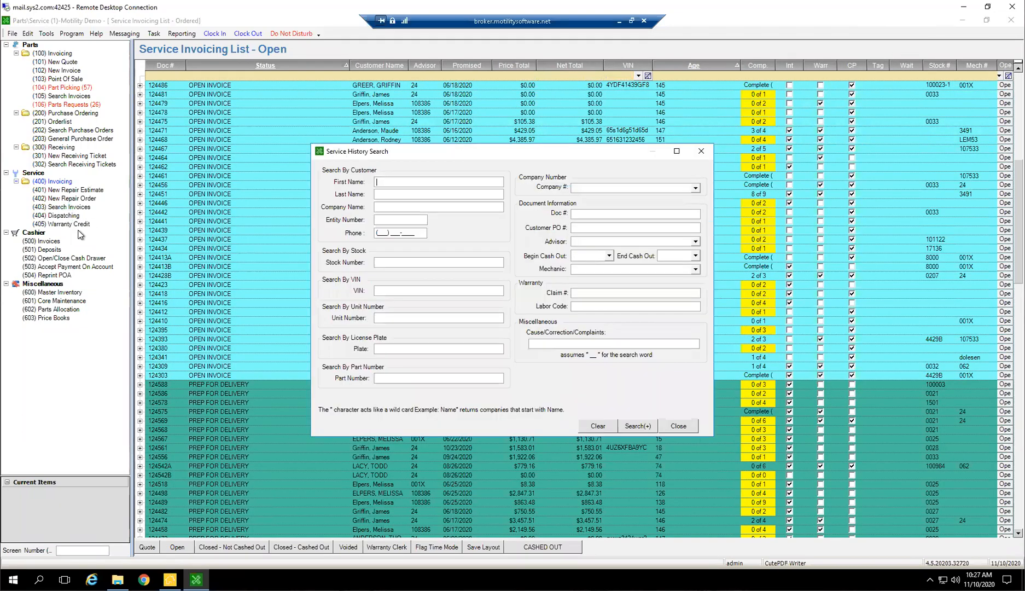
click(376, 291)
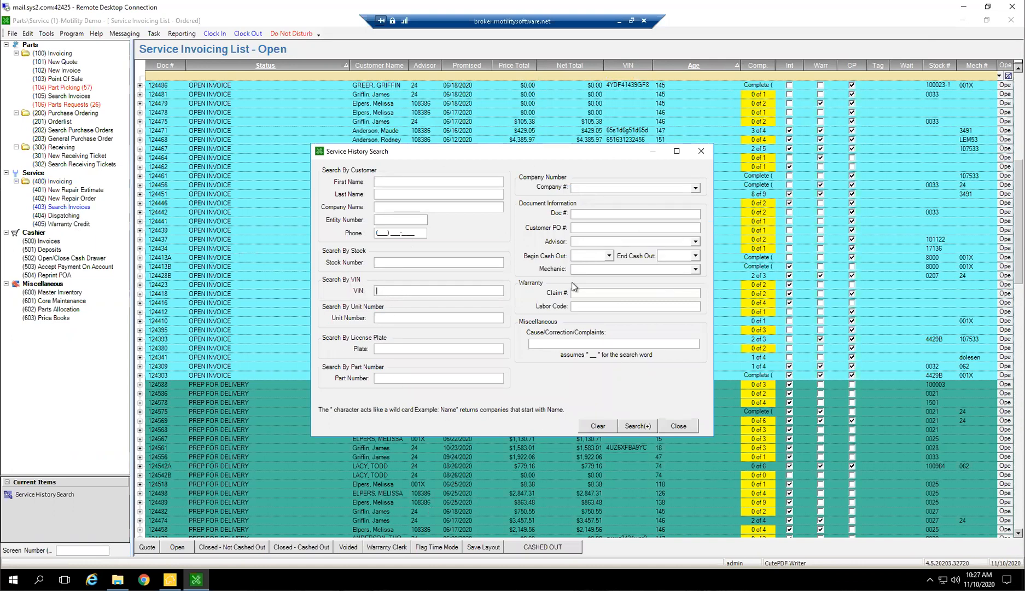
click(678, 425)
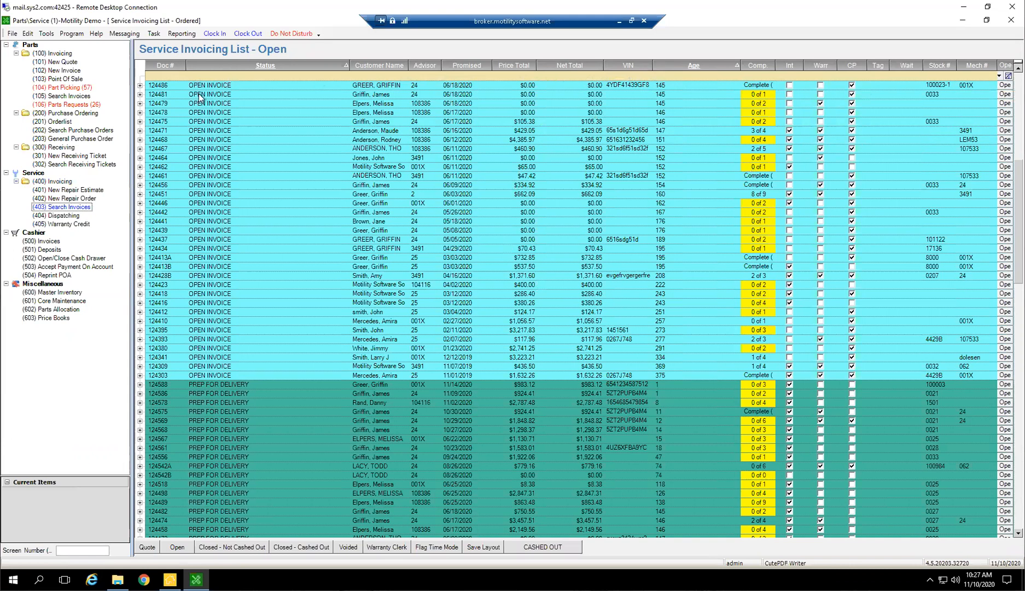
Look at the filter fields of the Doc #, Status, Advisor and Promised columns without applying a filter
click(171, 76)
click(224, 81)
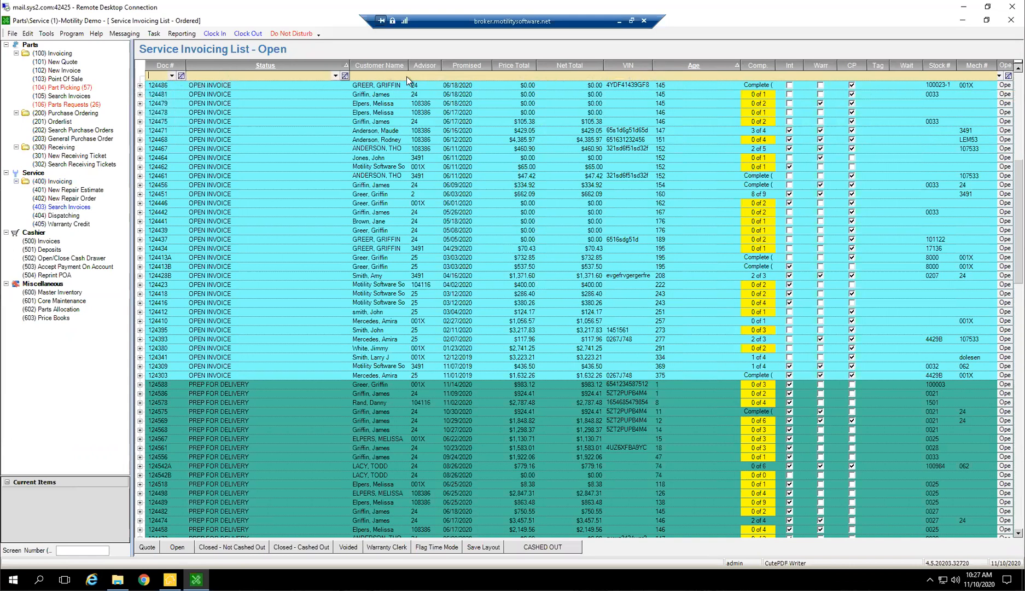
click(427, 75)
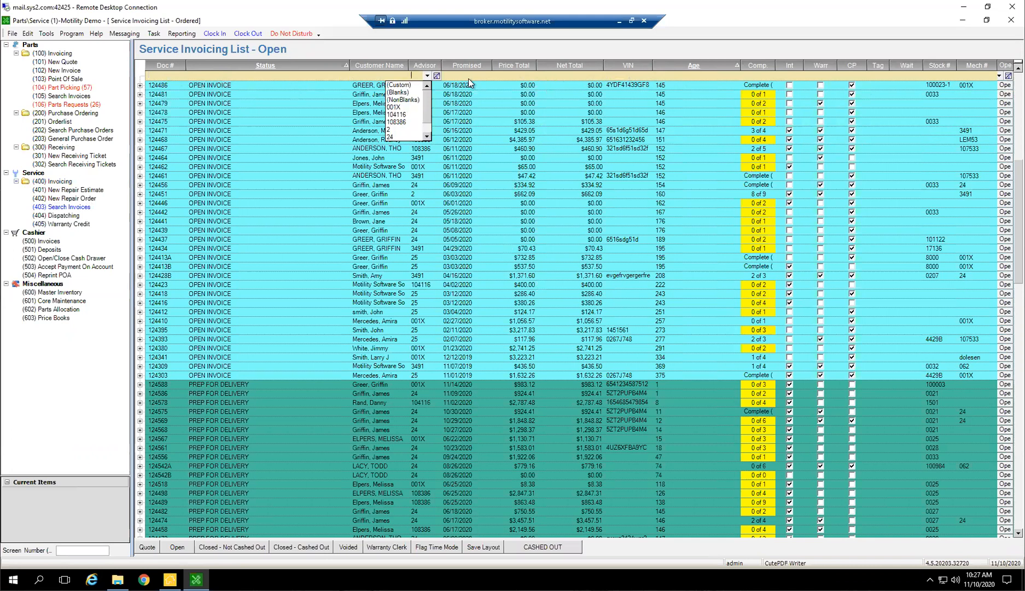
click(472, 83)
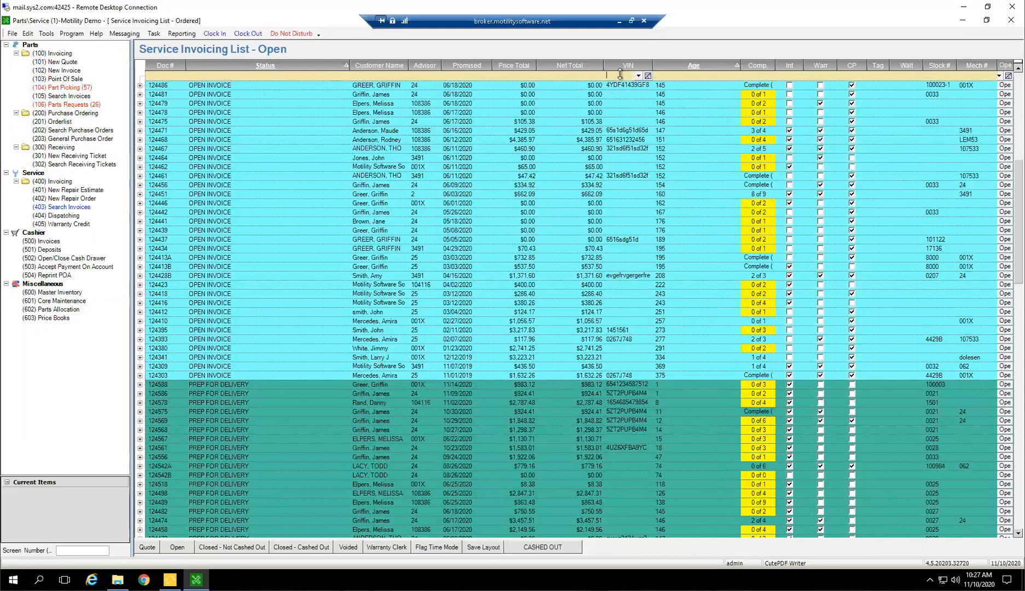
Move the VIN column between Promised and Price Total and save the list layout
drag(606, 67, 500, 78)
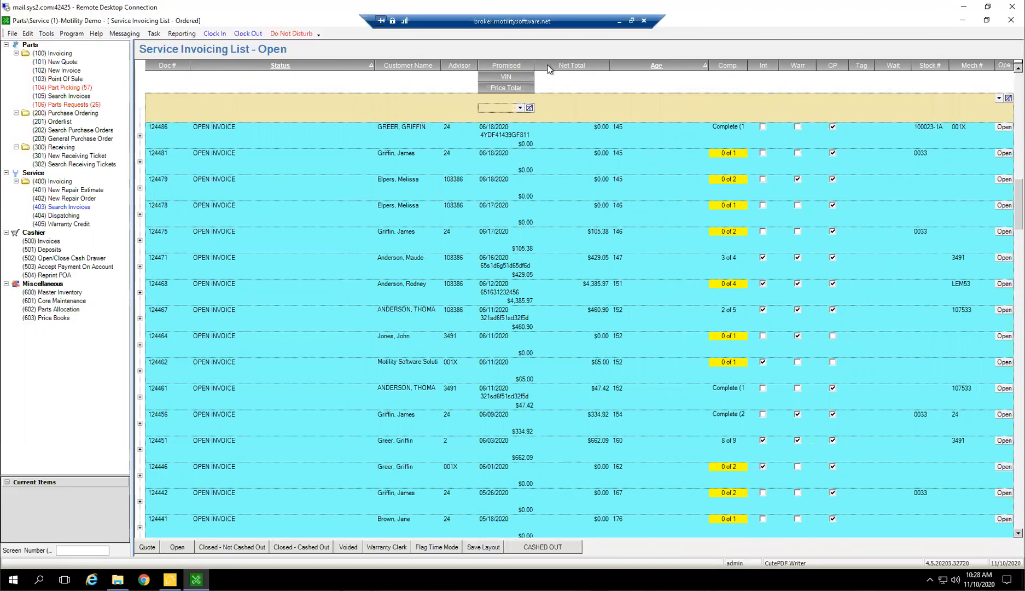
drag(535, 65, 565, 64)
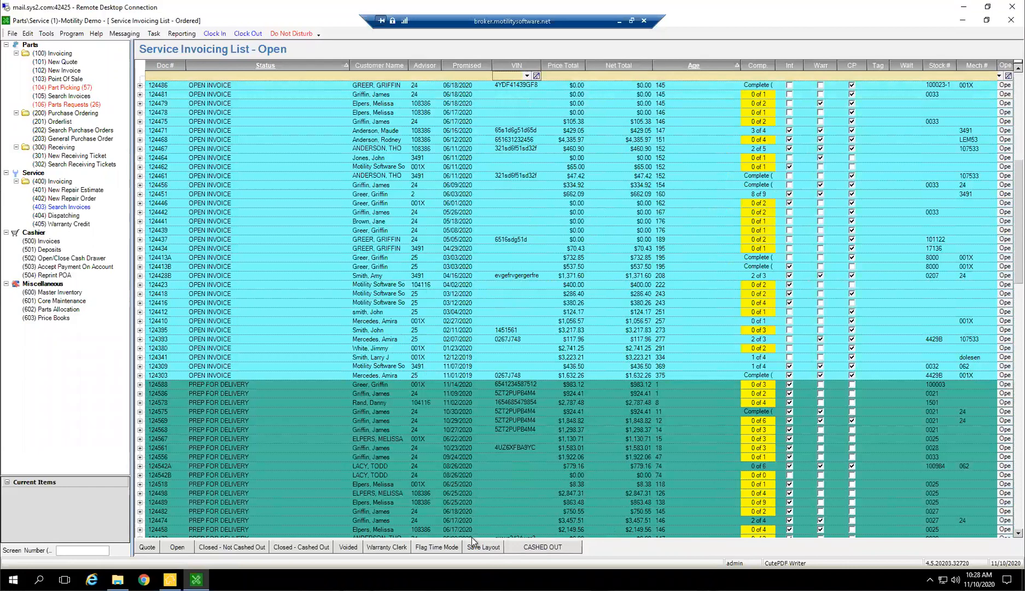
click(480, 549)
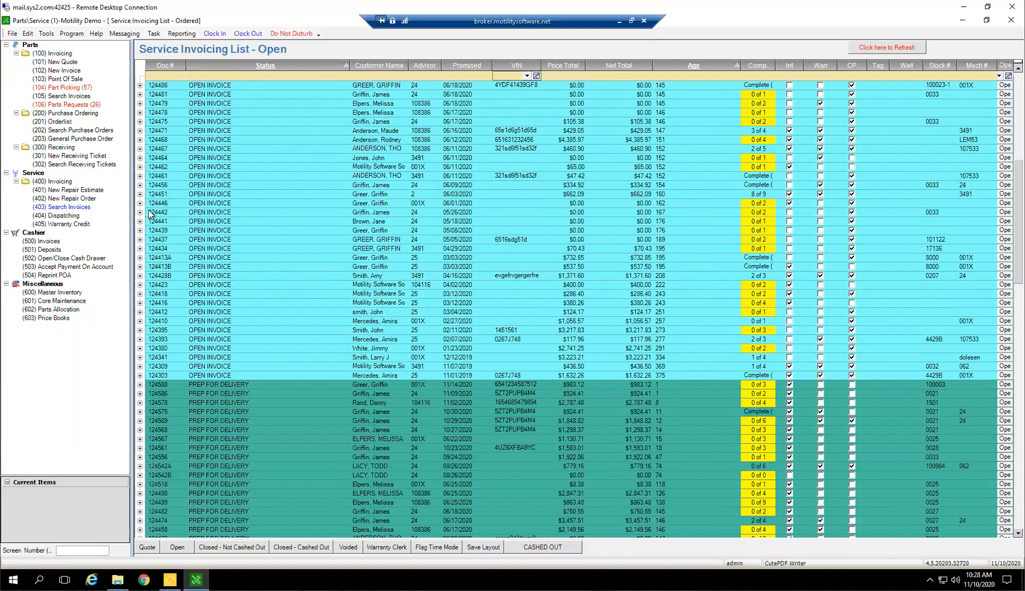
Open a new repair estimate and a new repair order and arrange their windows side by side for comparison
click(65, 188)
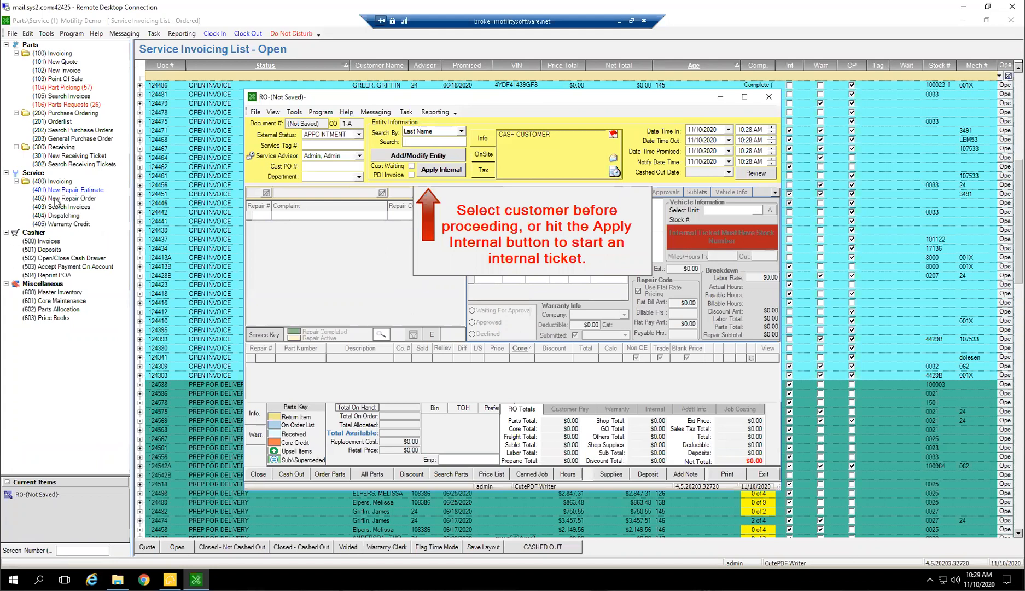
click(79, 199)
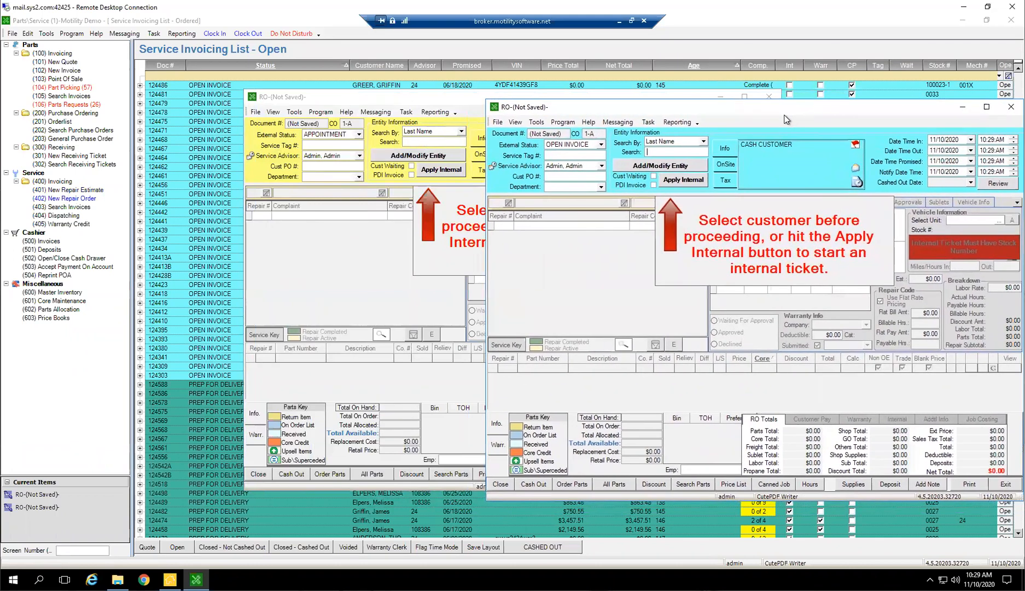
drag(412, 97, 200, 117)
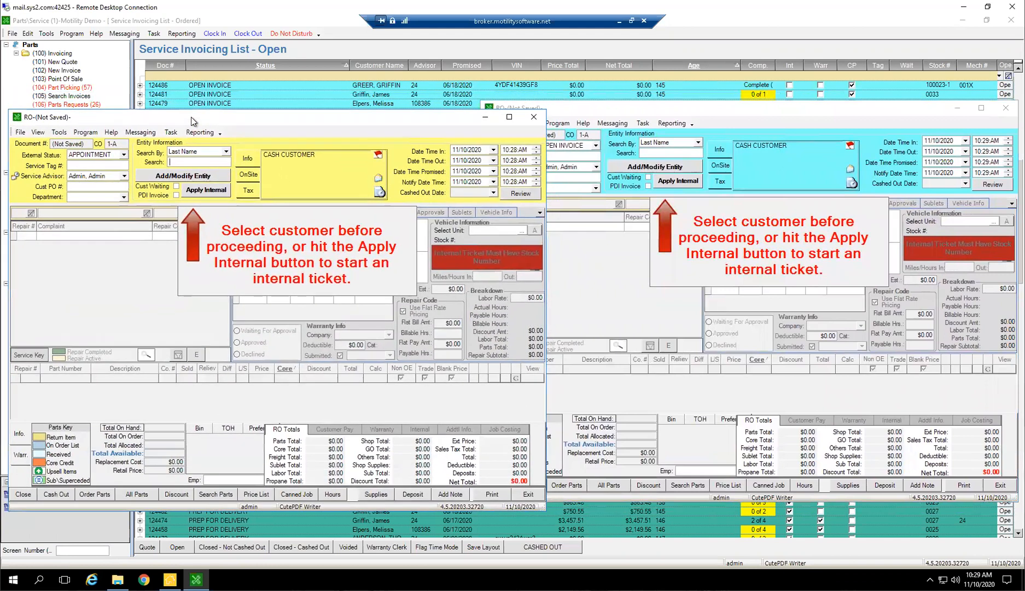
drag(545, 348, 474, 336)
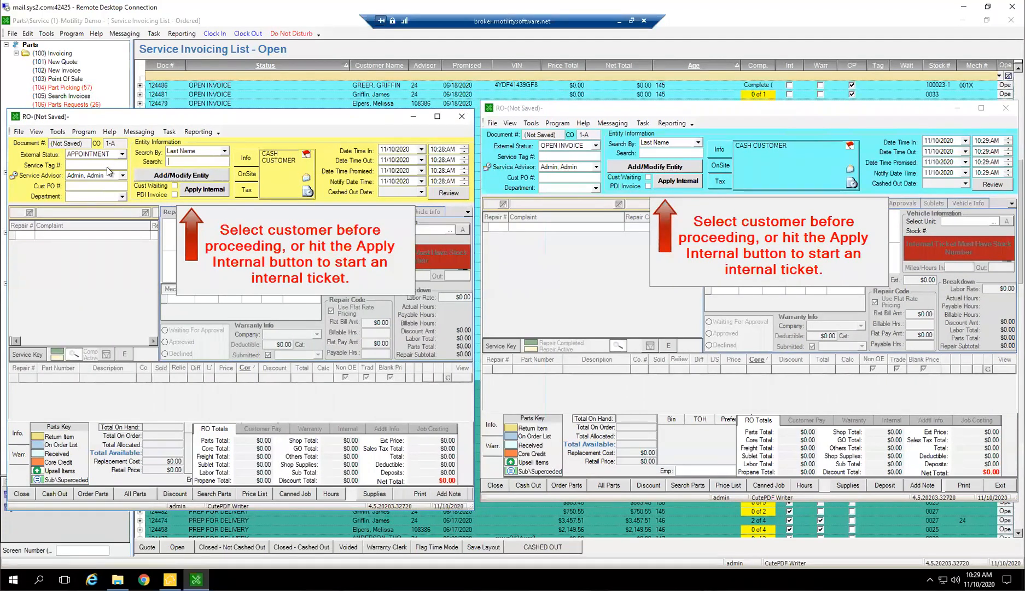
Set the new repair estimate's external status to OPEN INVOICE
click(121, 155)
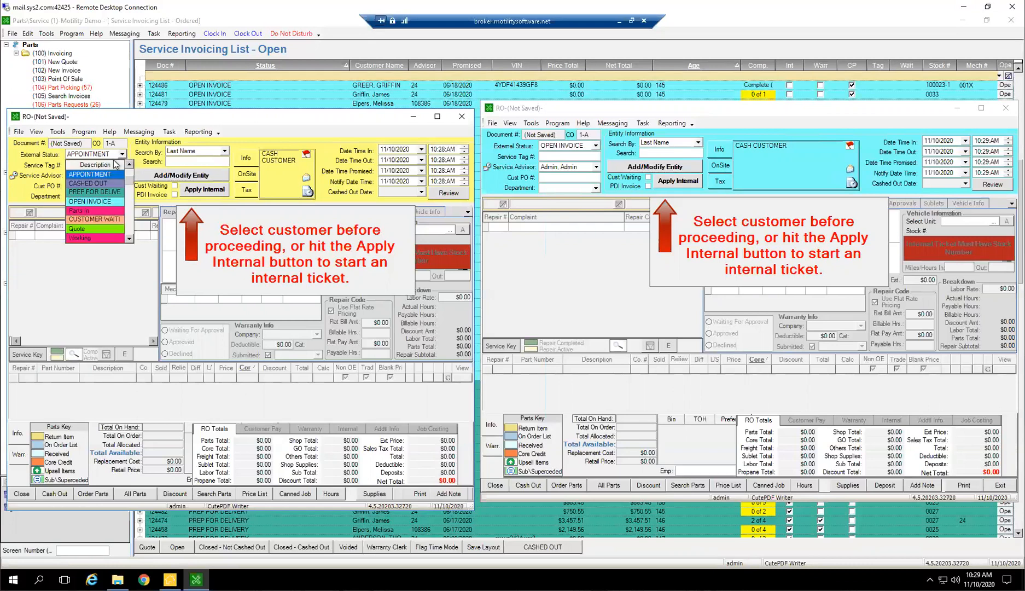
click(92, 200)
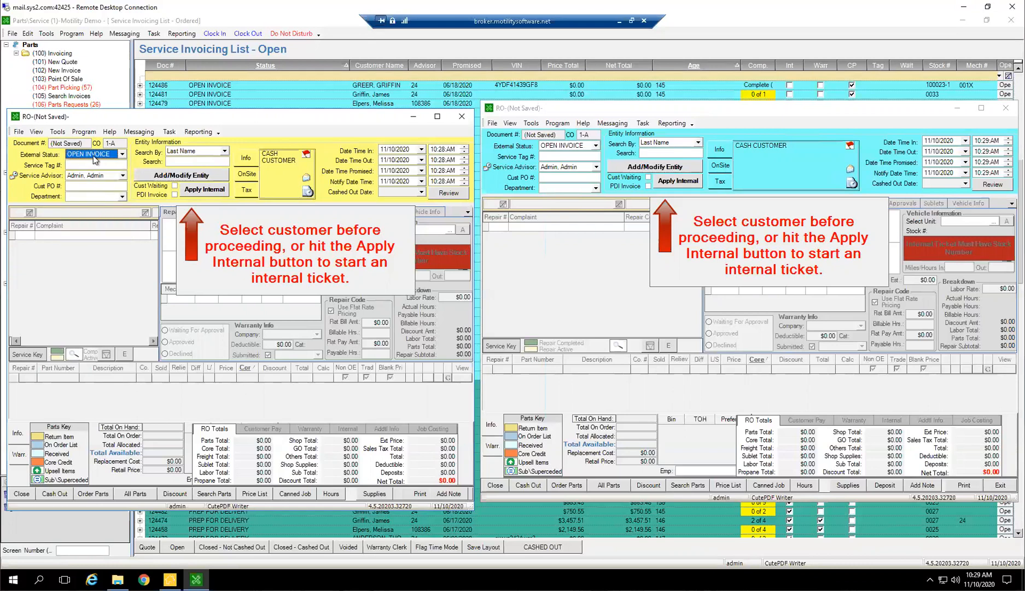
click(83, 164)
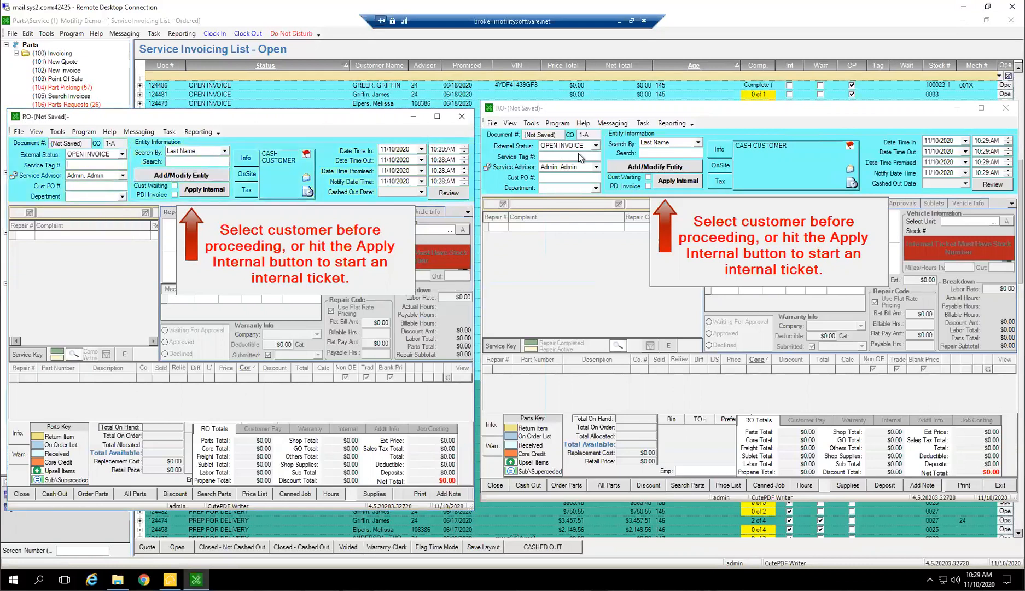
Set the new repair order's external status to APPOINTMENT and close both unsaved documents
click(595, 146)
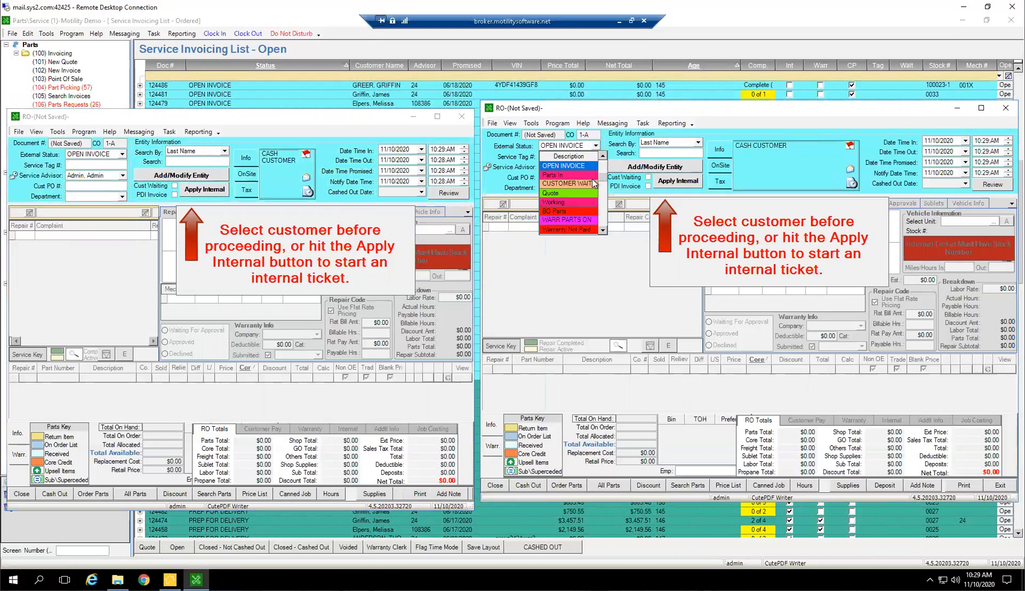
scroll(558, 159, up, 1)
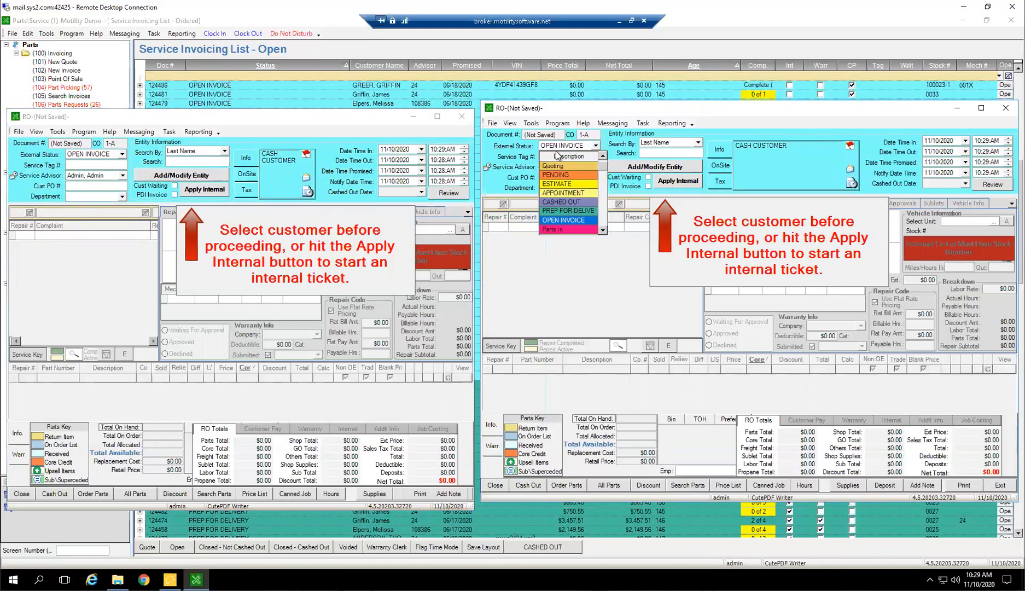
click(558, 193)
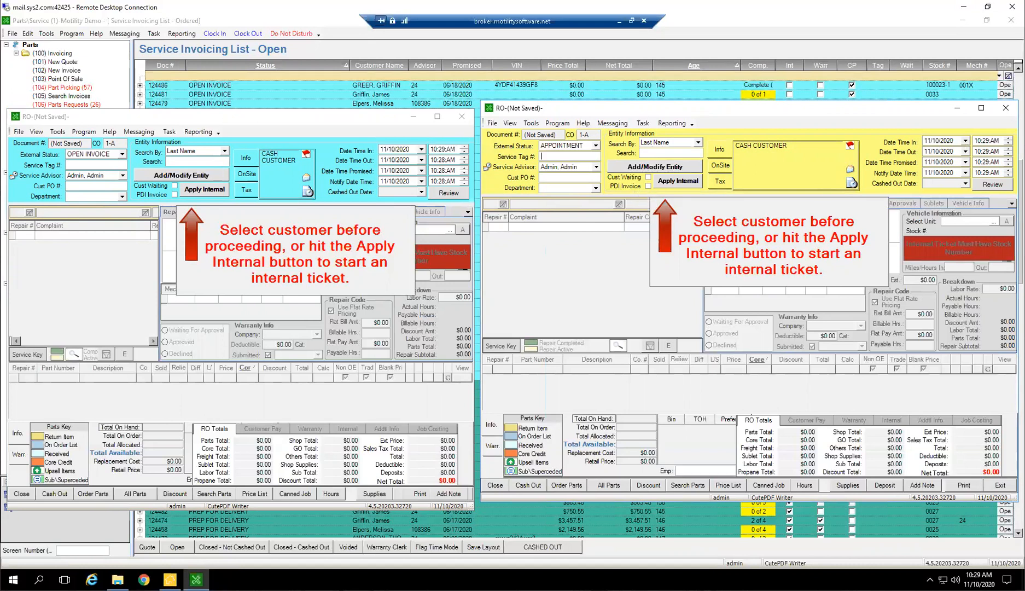
click(1006, 108)
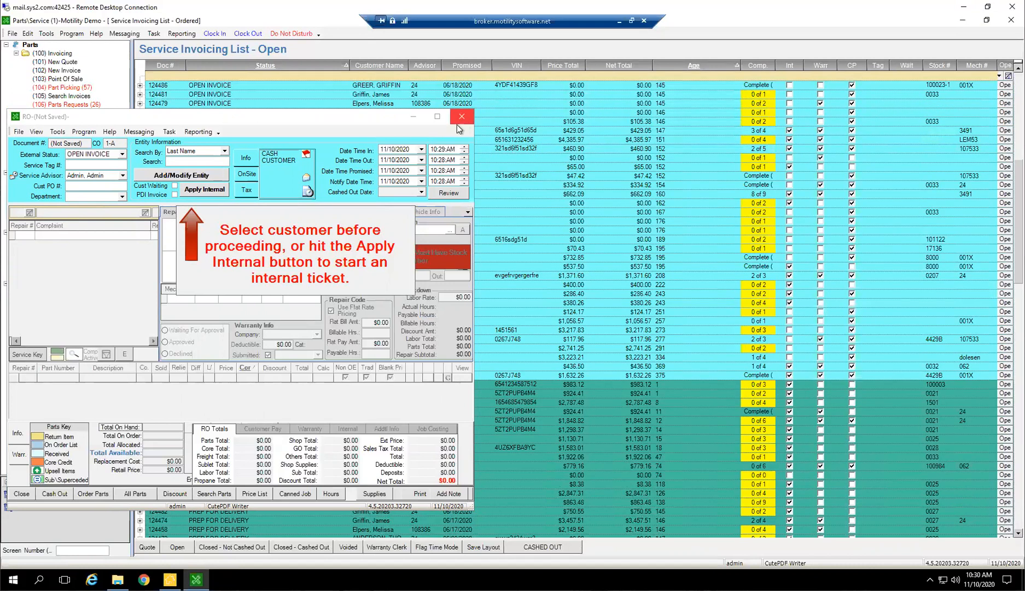
click(461, 117)
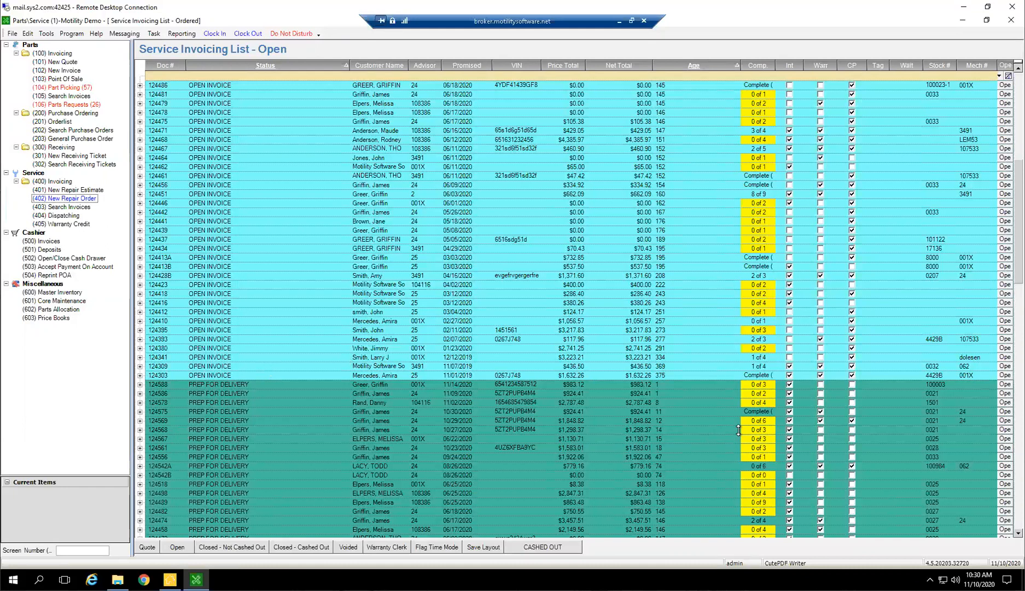
Compare the Quote and Open service invoicing lists, finishing on the Quote list
click(153, 547)
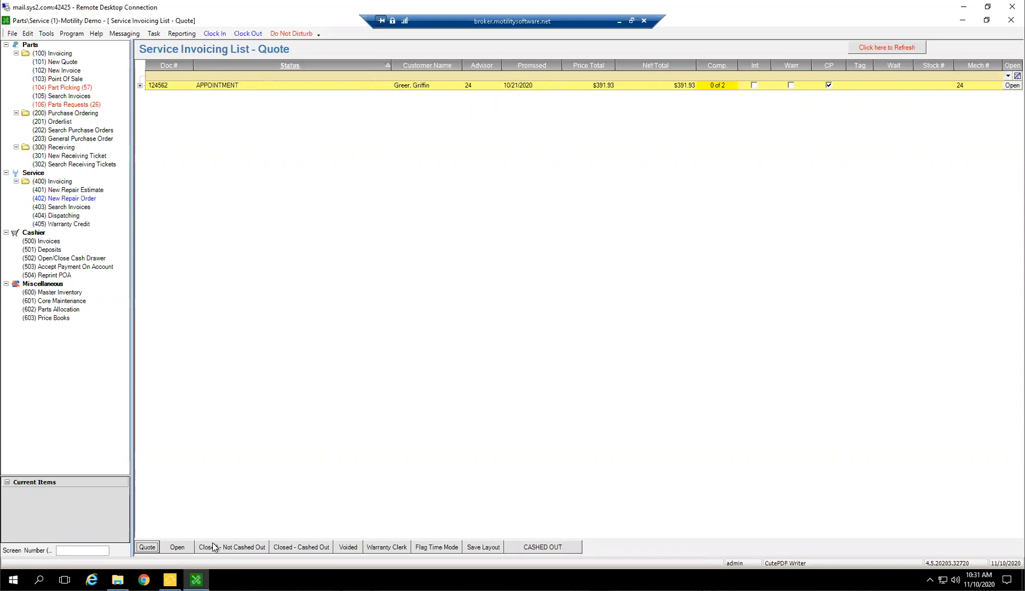
click(170, 548)
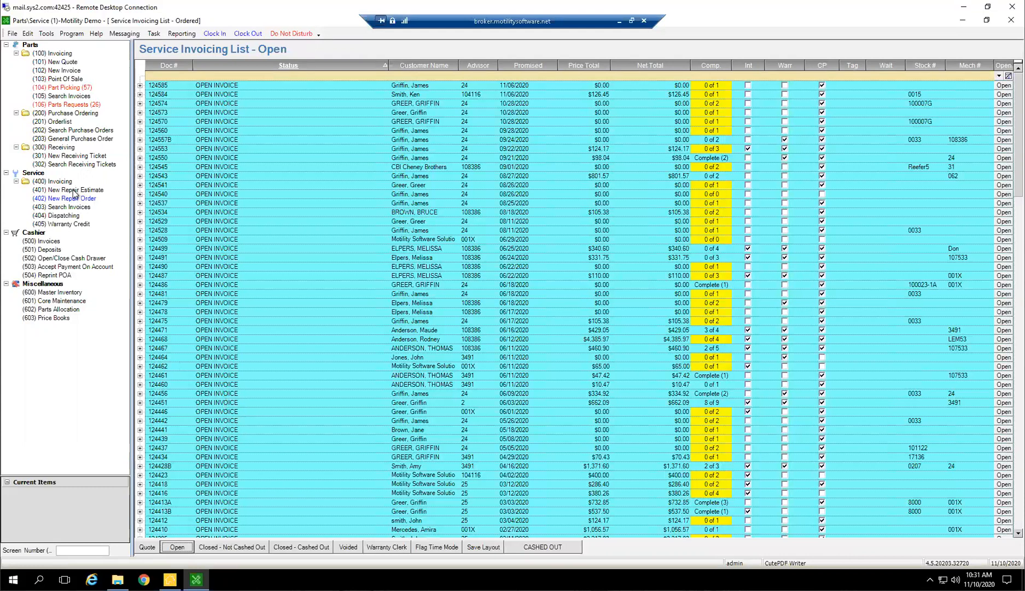
click(147, 547)
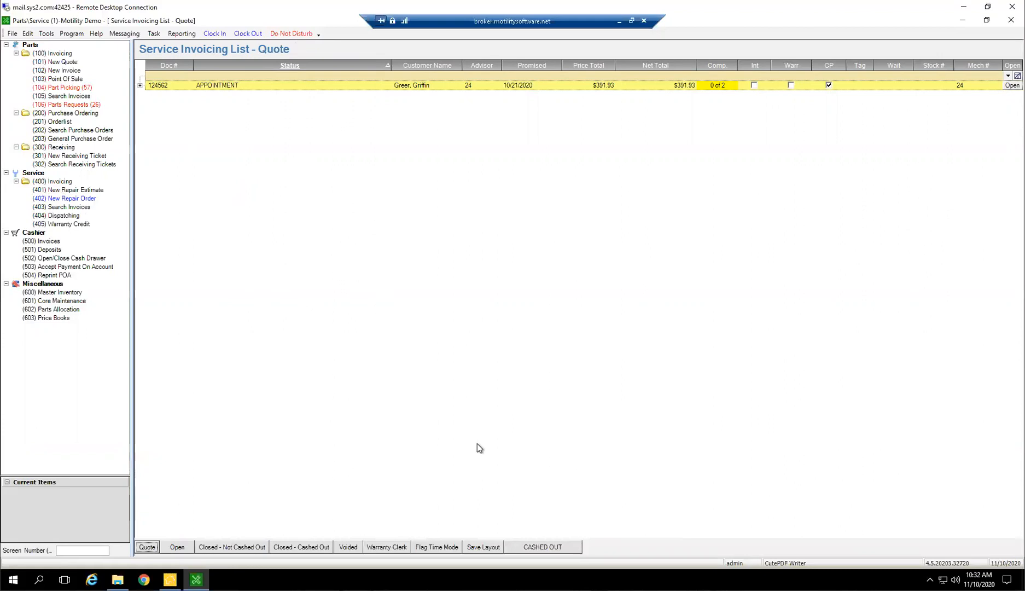
Open a new repair order and bring its window up in front of the Quote service invoicing list
click(93, 198)
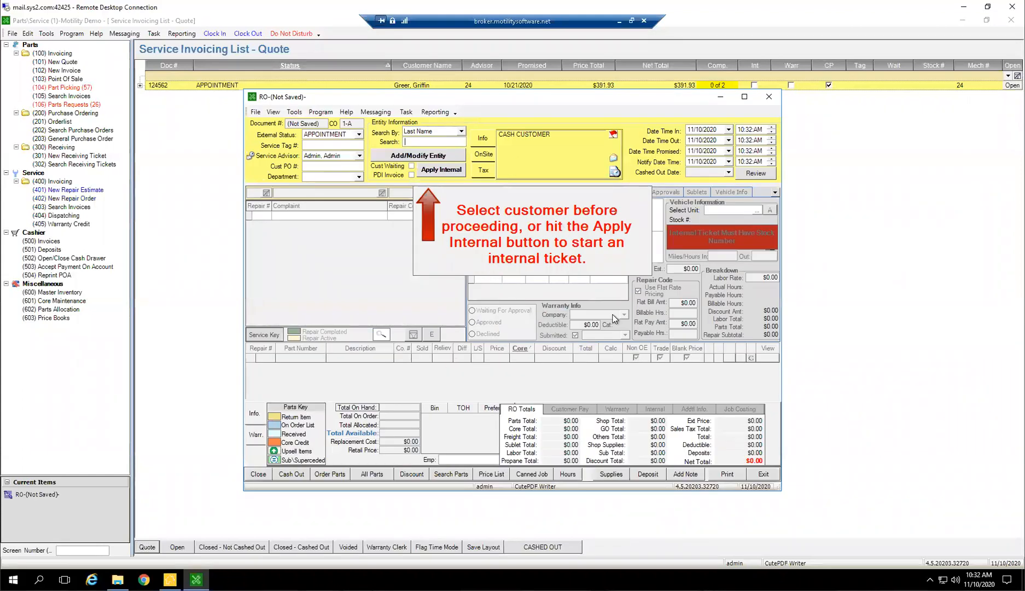
click(745, 97)
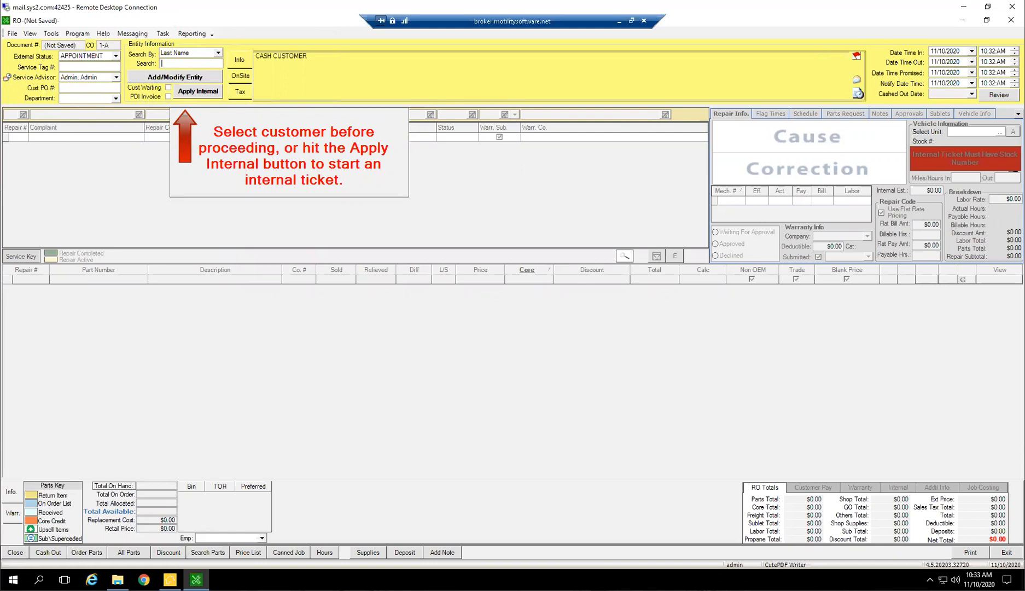
click(938, 56)
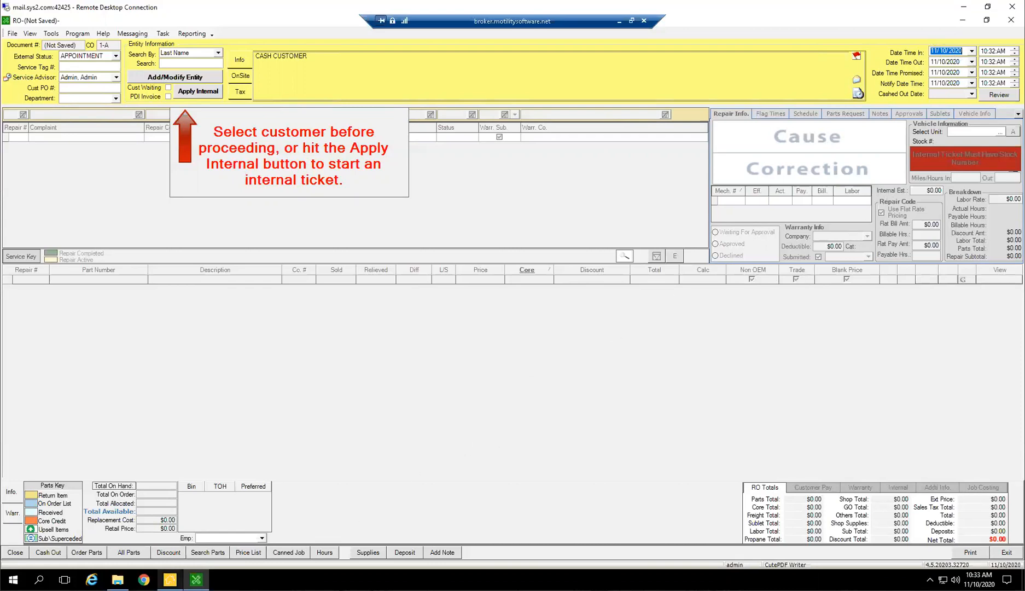
click(171, 578)
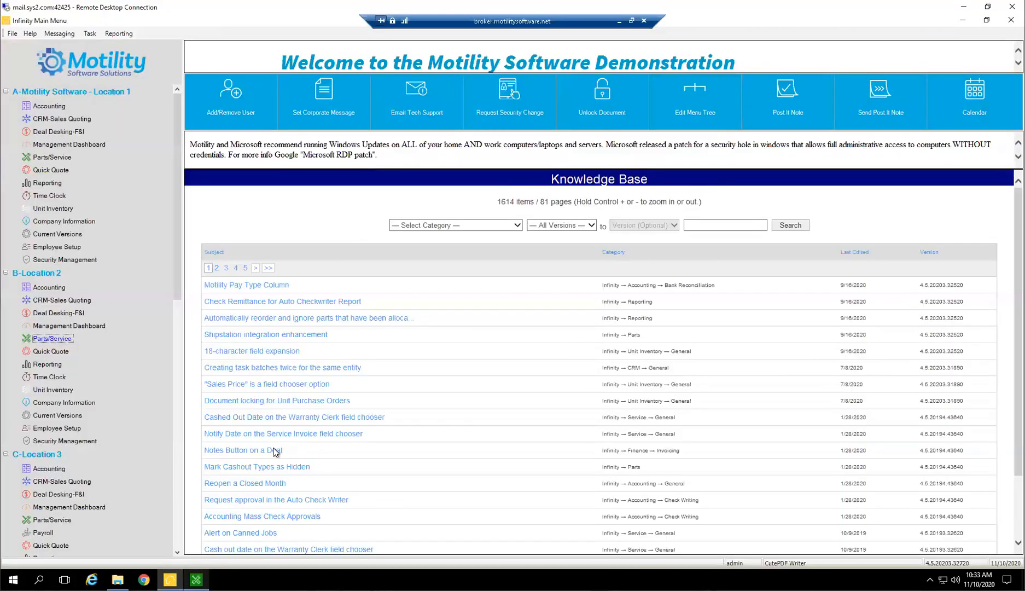
click(196, 579)
click(961, 20)
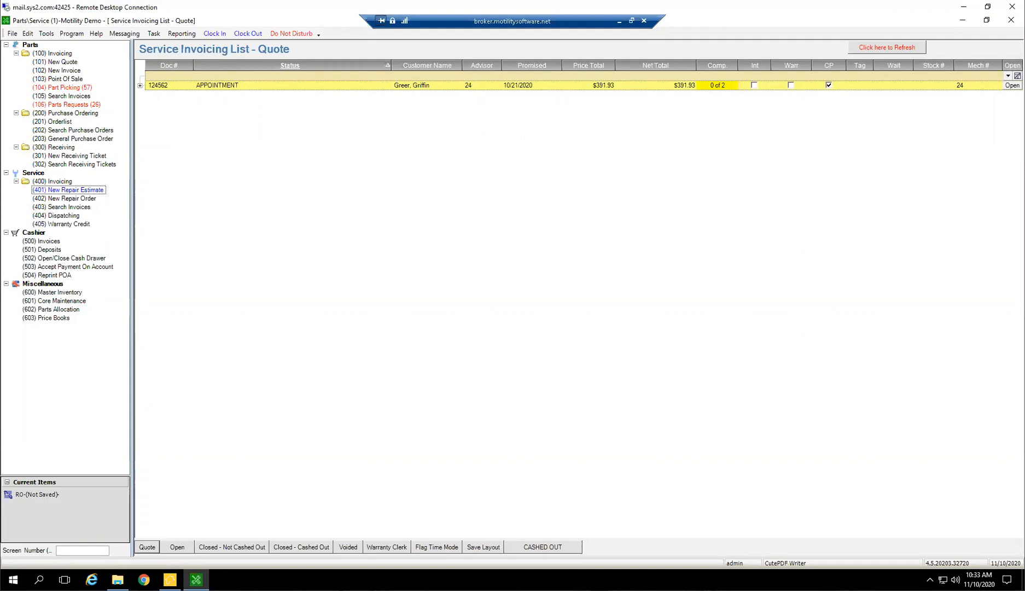
click(46, 494)
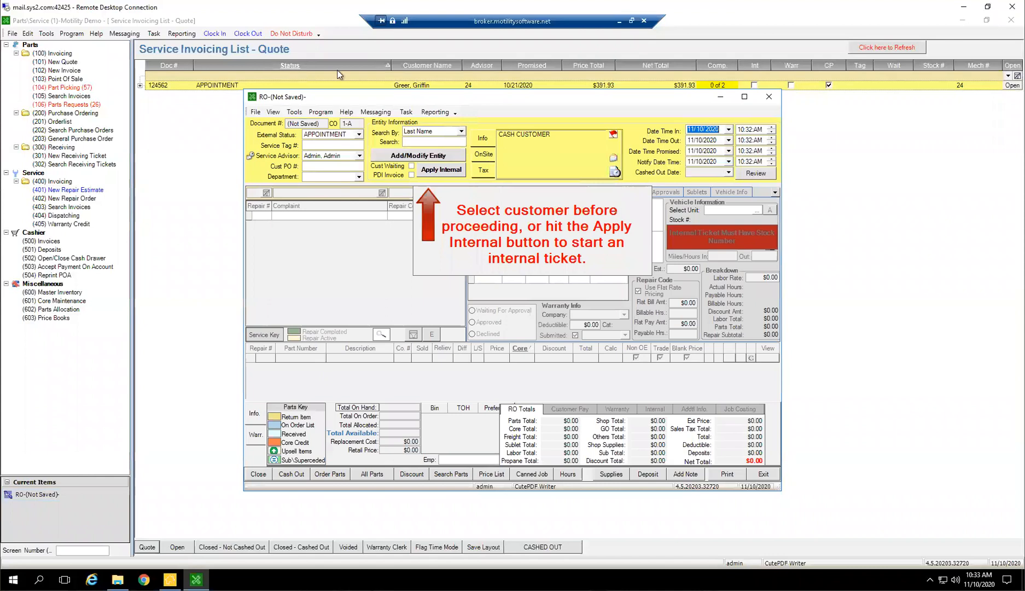
Search for the repair order's customer by last name
click(420, 143)
text(Greer)
click(456, 159)
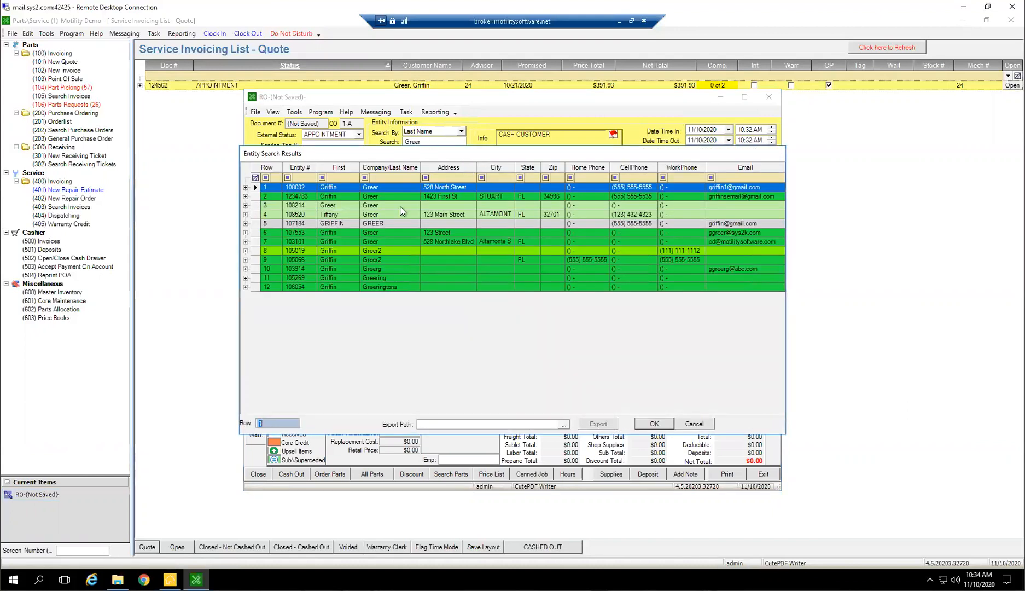
Examine the rows of the entity search results, comparing row colors, addresses and contact details of the similarly named customers
key(Down)
key(Down)
text(9)
key(Down)
key(Down)
key(Down)
key(Up)
key(Up)
key(Up)
key(Up)
key(Up)
key(Up)
key(Up)
key(Up)
key(Up)
key(Up)
key(Up)
key(Down)
key(Down)
key(Down)
key(Down)
key(Down)
key(Down)
key(Down)
key(Down)
key(Down)
key(Down)
key(Down)
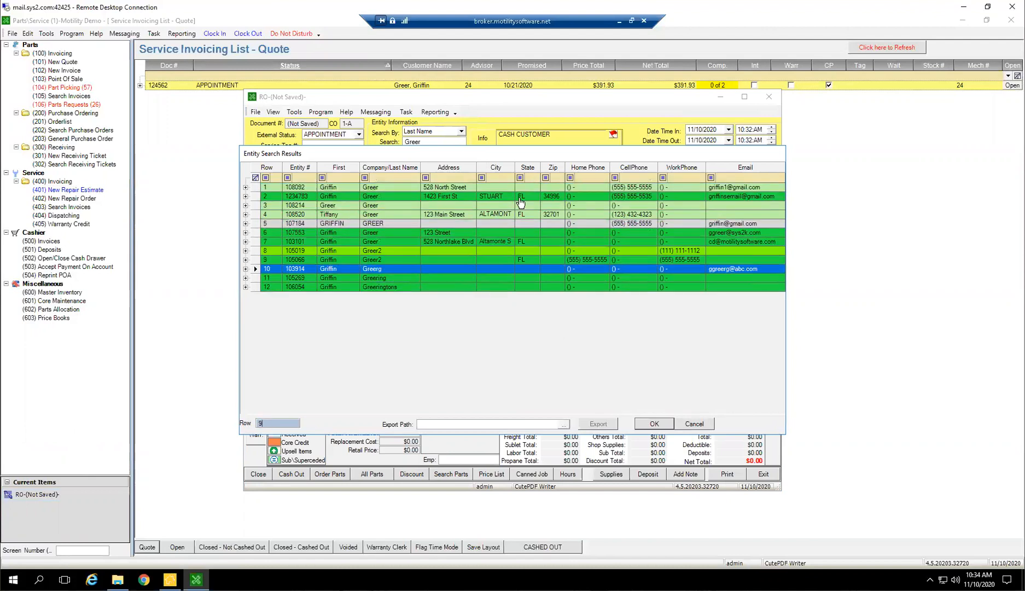
key(Up)
key(Up)
key(Up)
key(Up)
key(Up)
key(Up)
key(Up)
key(Up)
key(Up)
key(Up)
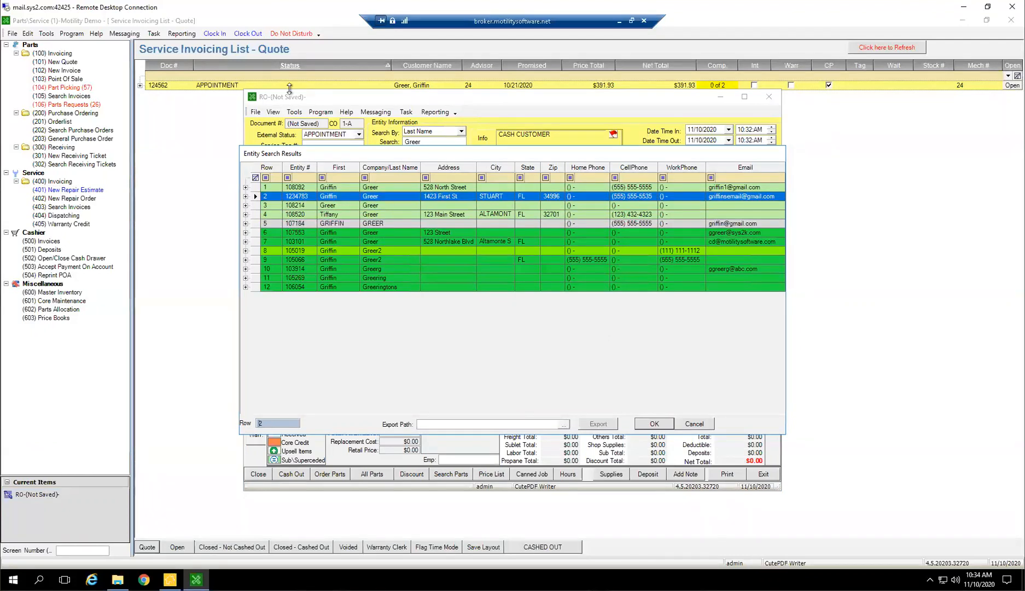
key(Down)
key(Down)
key(Up)
key(Up)
key(Up)
key(Down)
key(Down)
key(Down)
key(Down)
key(Down)
key(Down)
key(Down)
key(Down)
key(Down)
key(Down)
key(Up)
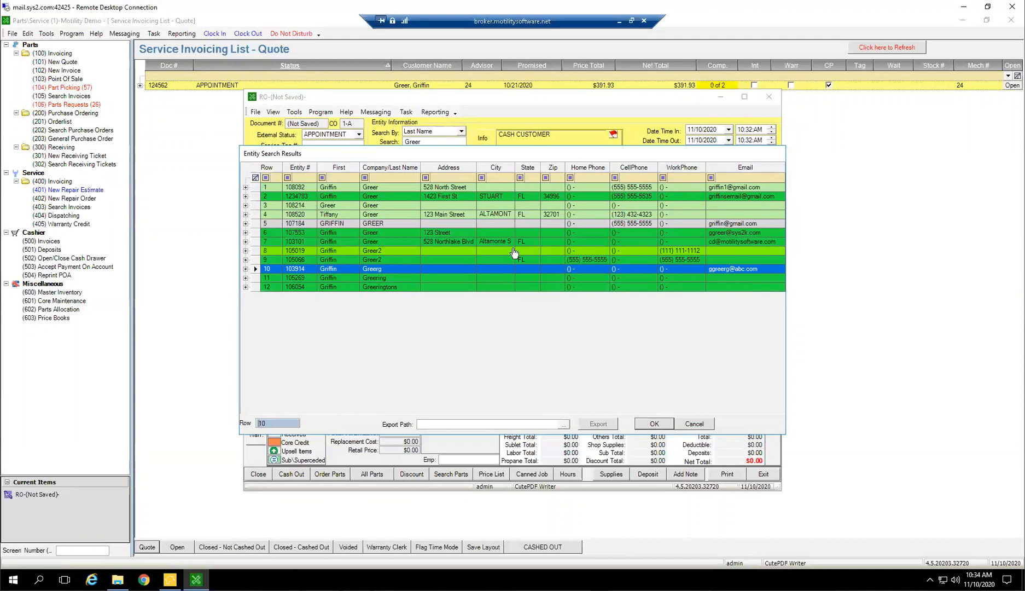
key(Down)
key(Down)
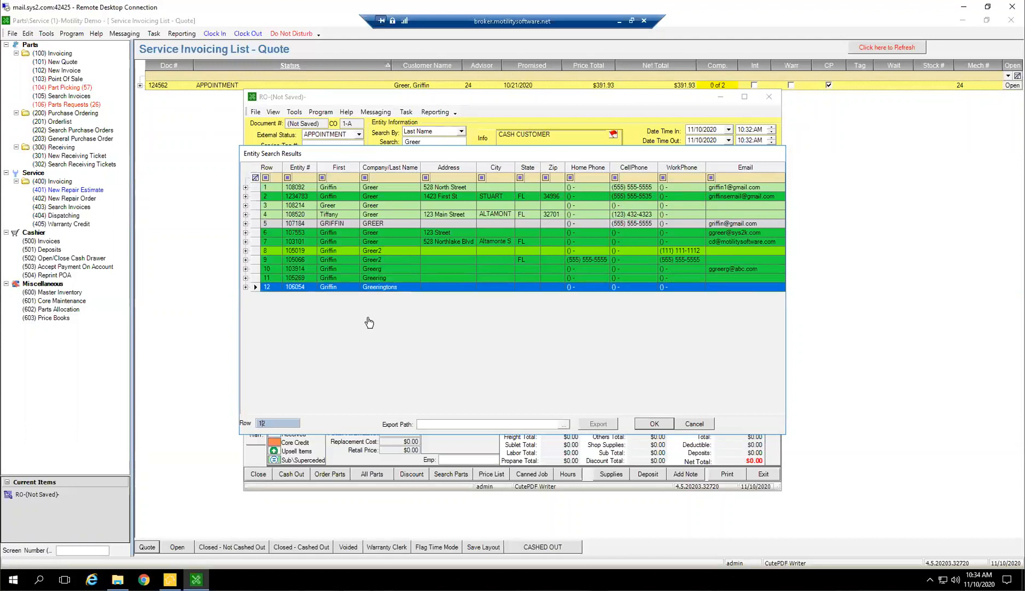
key(Up)
key(Up)
key(Up)
key(Up)
key(Up)
key(Up)
key(Up)
key(Up)
key(Up)
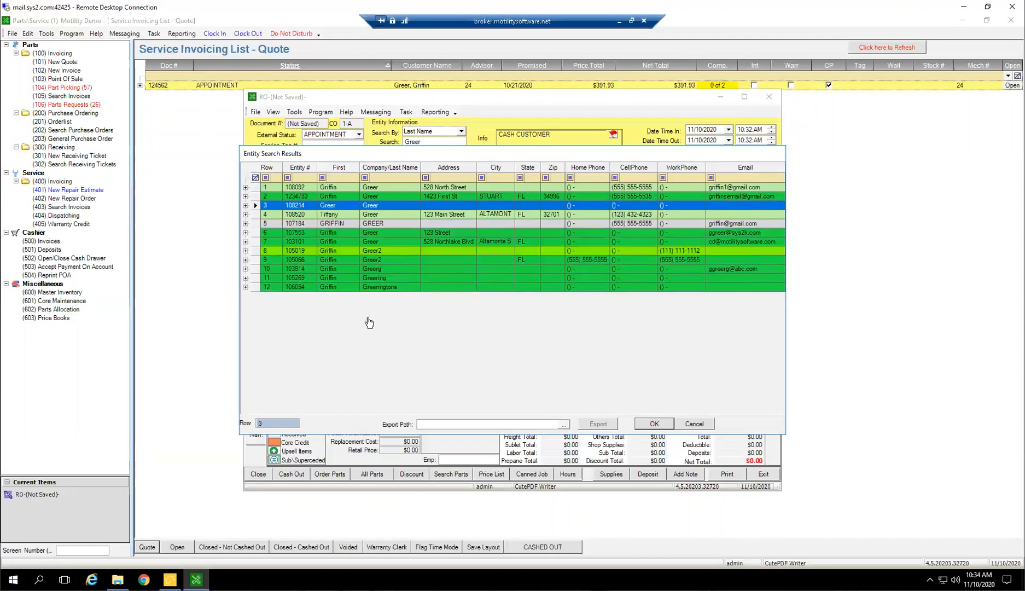
key(Up)
key(Up)
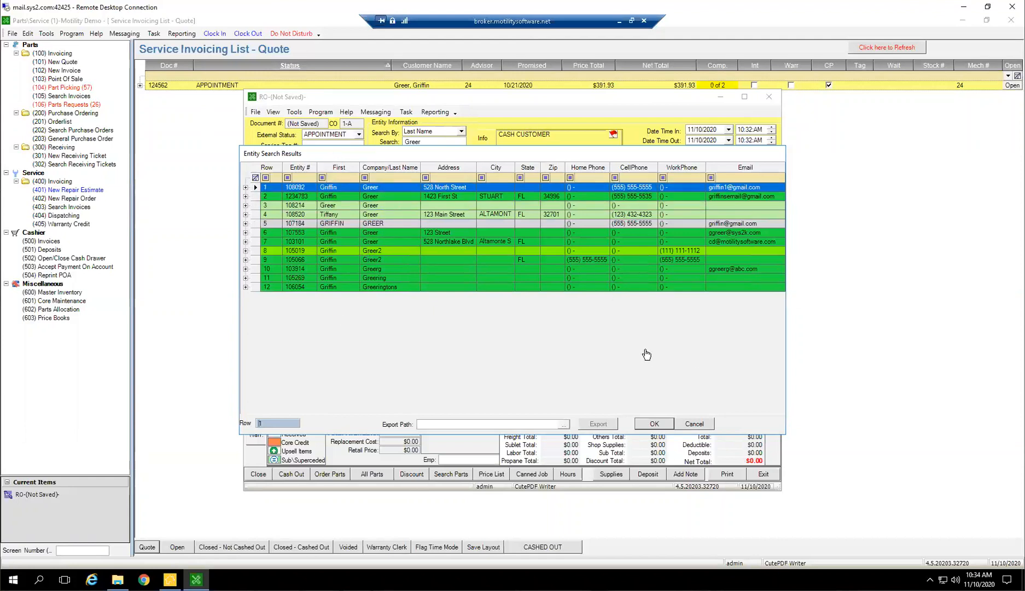
key(Down)
key(Down)
key(Down)
key(Down)
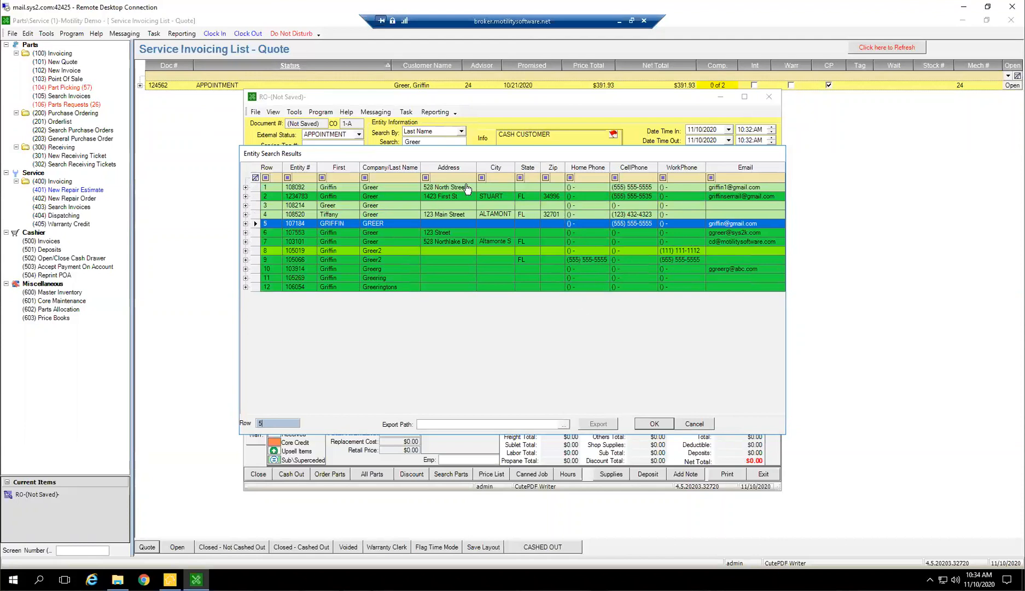
Filter the entity results by the customer's street number, select the matching customer and continue with a new document instead of the open one
click(444, 177)
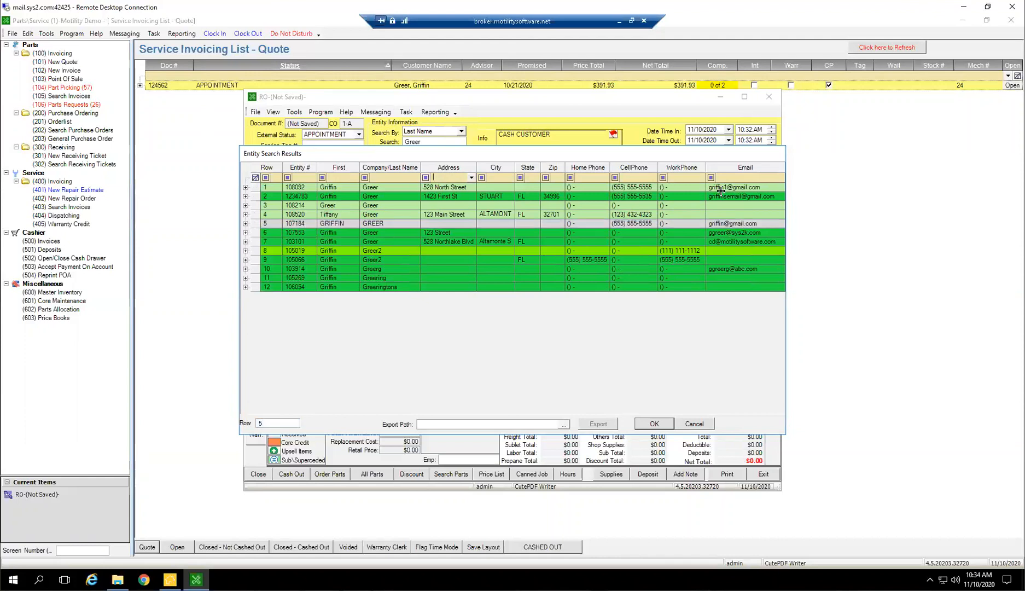
text(1423)
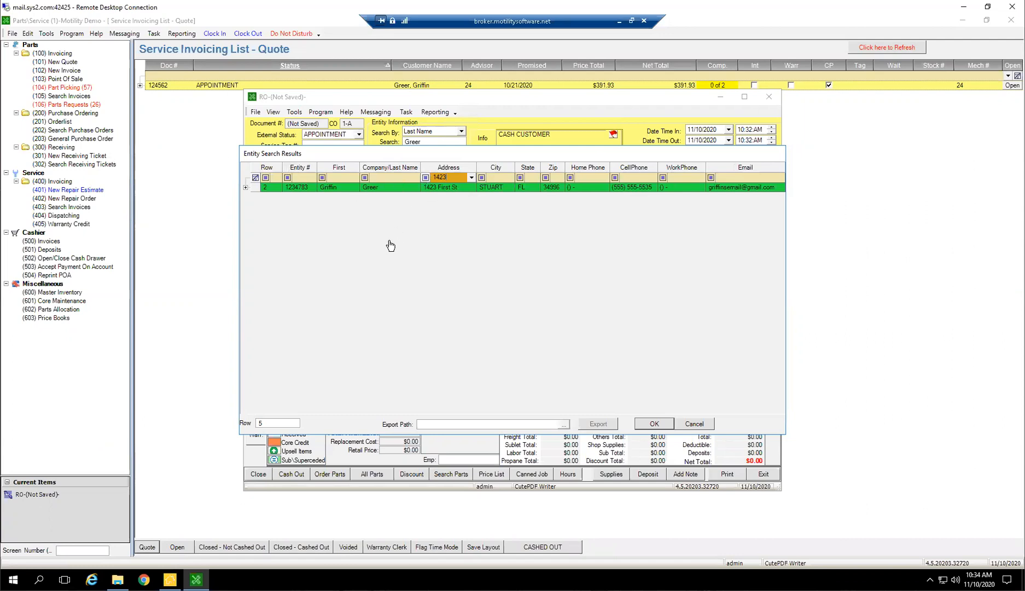
click(368, 189)
double_click(369, 189)
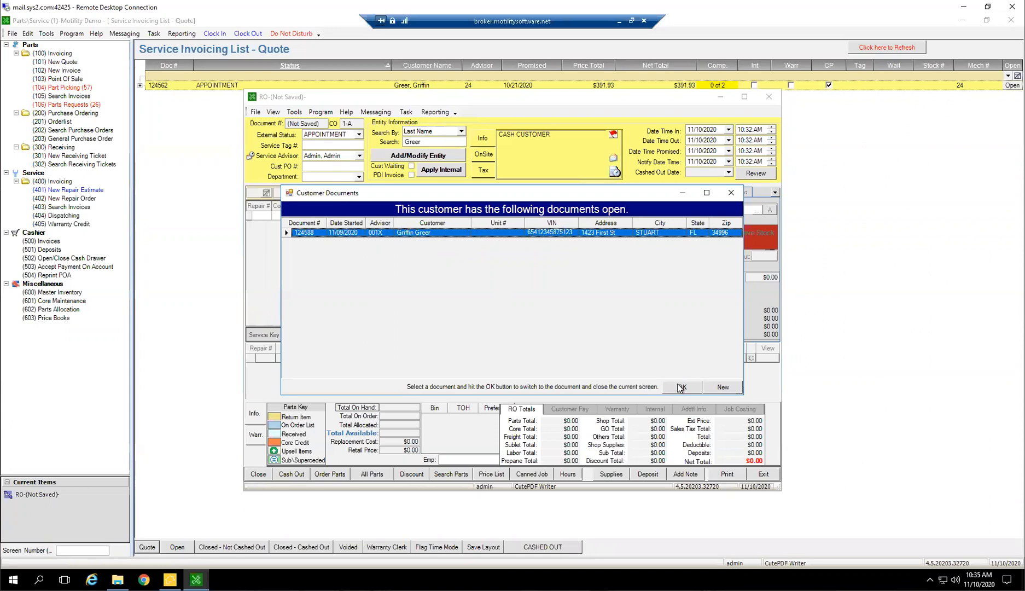
click(714, 388)
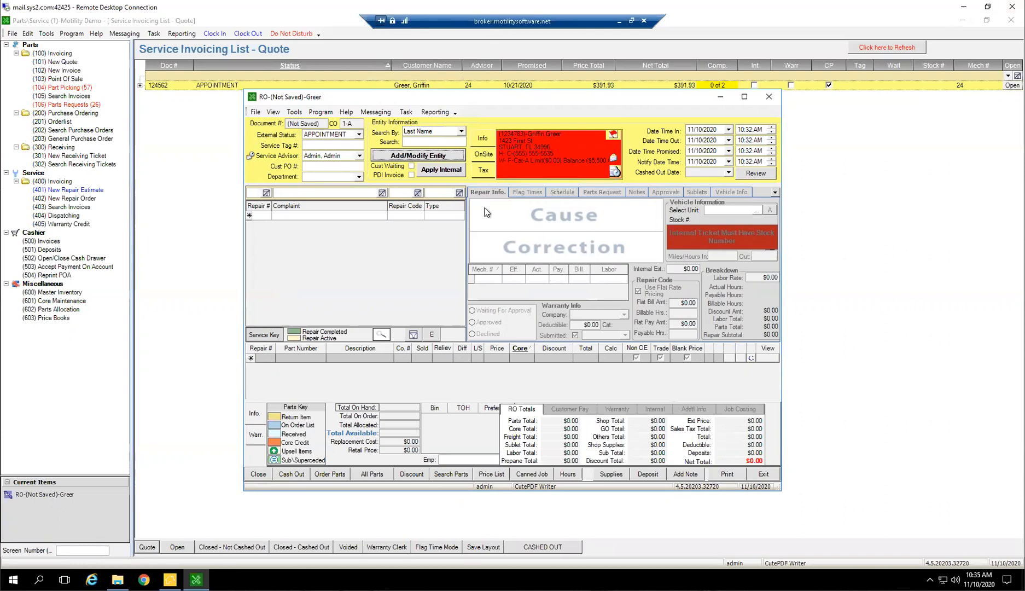
click(511, 133)
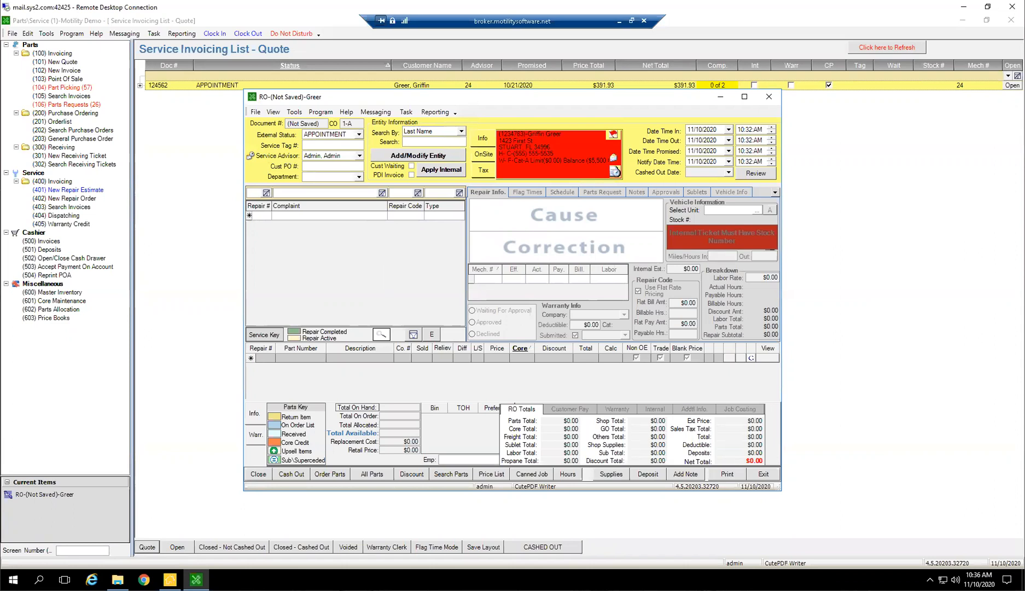
Set the repair order's Date Time In to 11/10/2020 at 02:00 PM
click(728, 130)
click(728, 131)
click(752, 130)
text(200p)
key(Tab)
click(708, 130)
drag(762, 130, 738, 130)
click(709, 131)
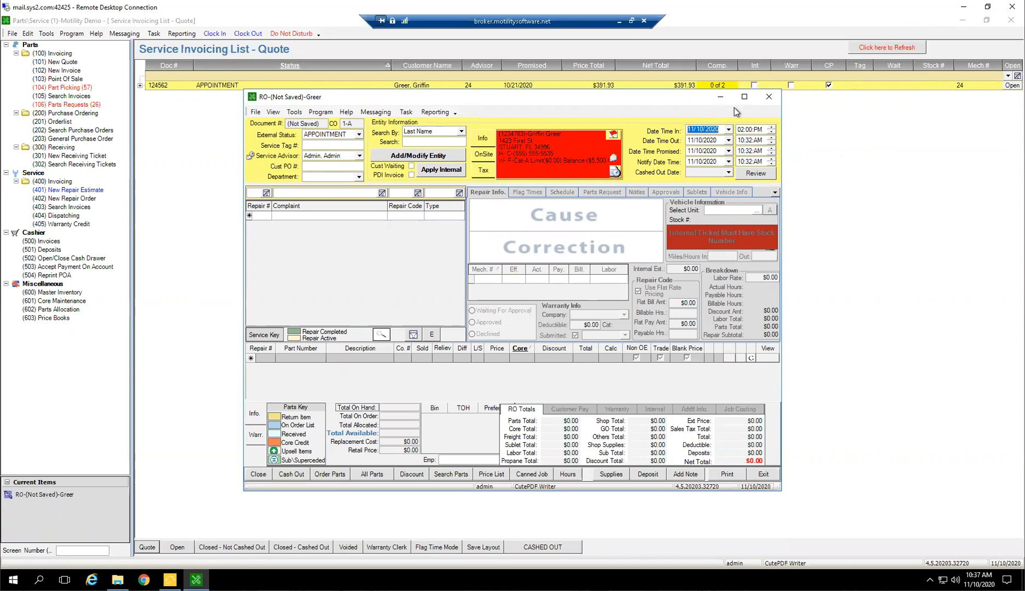
Set the repair order's Date Time Promised to 11/12/2020 at 02:00 PM
click(707, 142)
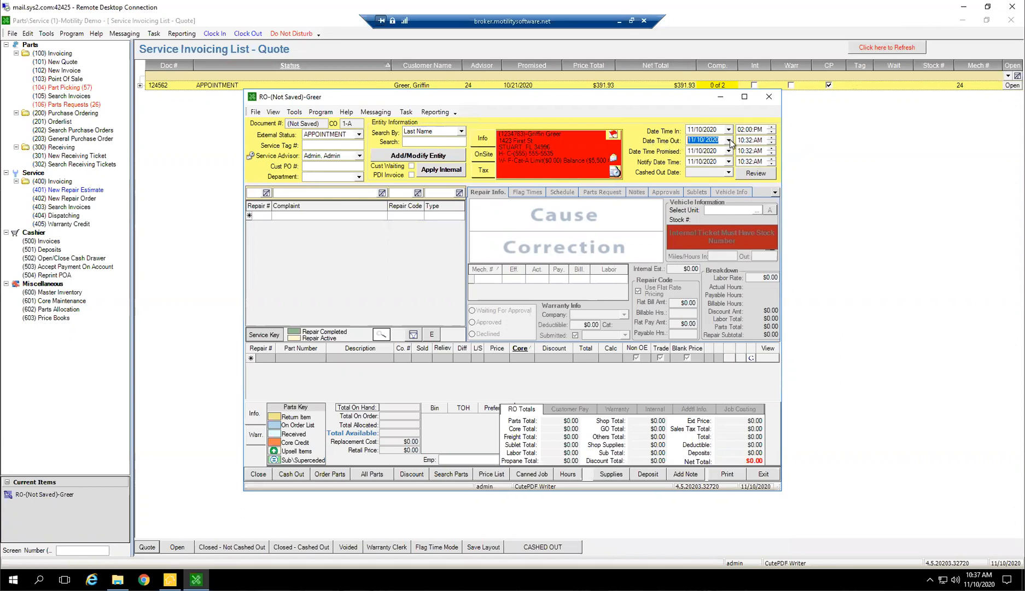
click(700, 159)
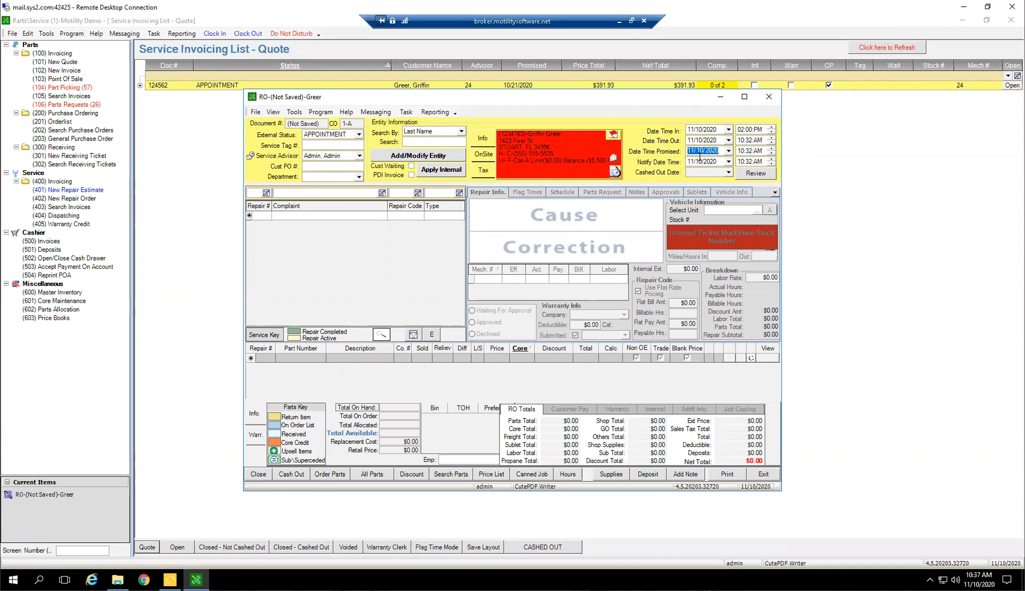
click(695, 150)
click(693, 165)
click(729, 151)
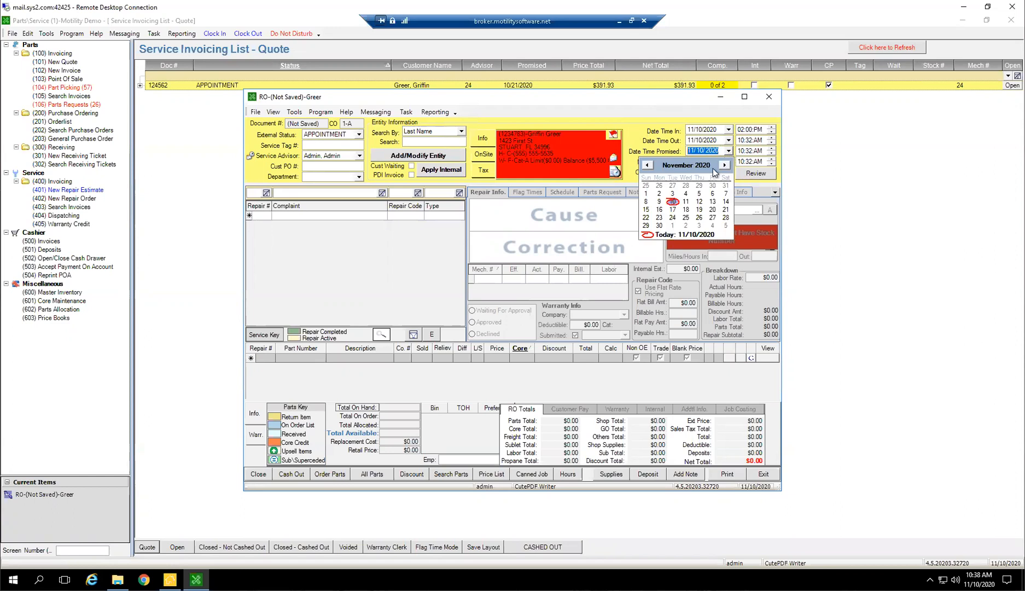
click(700, 201)
click(745, 150)
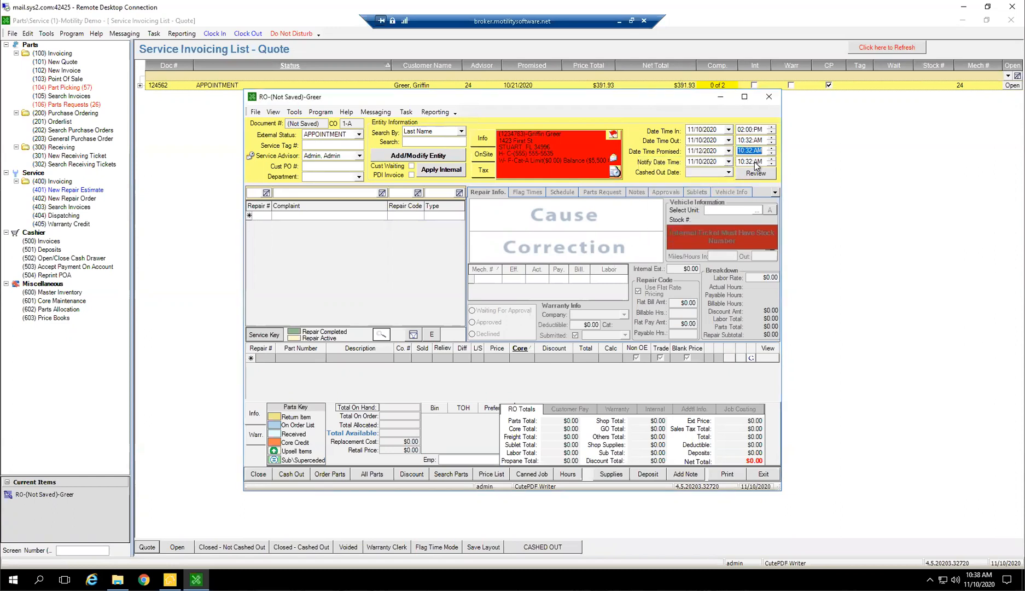
text(200Pm)
key(Tab)
click(712, 151)
key(Tab)
click(712, 152)
click(757, 149)
Enter Winterization as the complaint on repair line 1
click(294, 216)
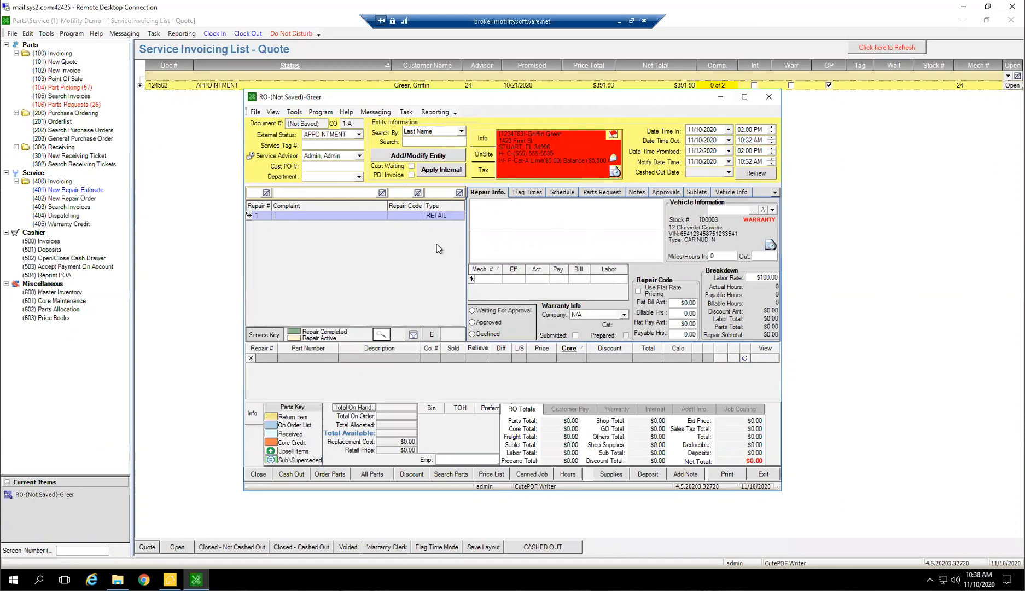
text(Wintyerization)
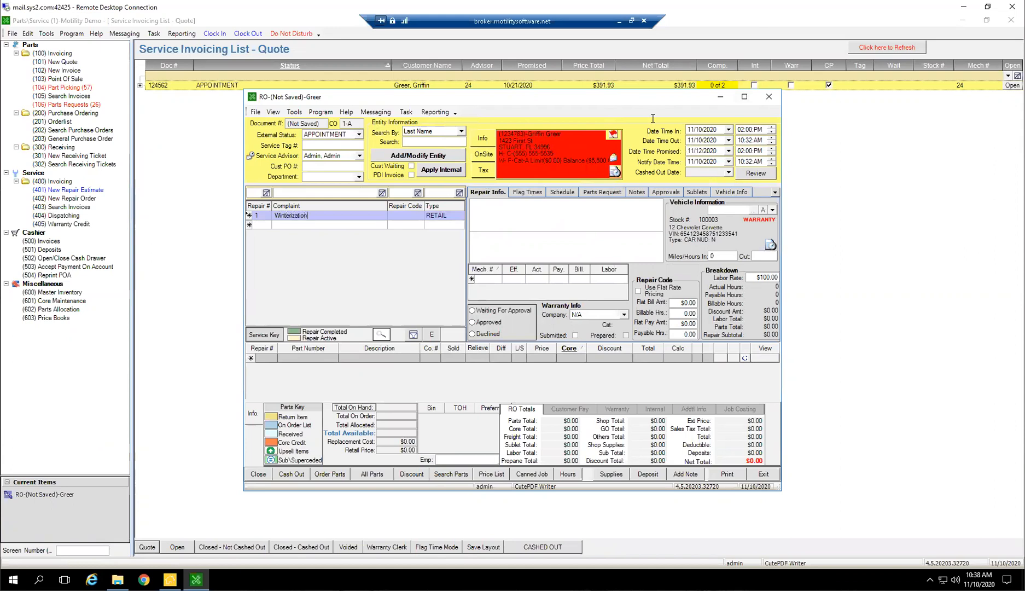
key(Tab)
Look up repair codes with "wint" in the description, assign the 1.2-hour WINTERIZE code to repair 1 and review its cause and correction text
click(418, 216)
click(676, 172)
click(421, 203)
text(win)
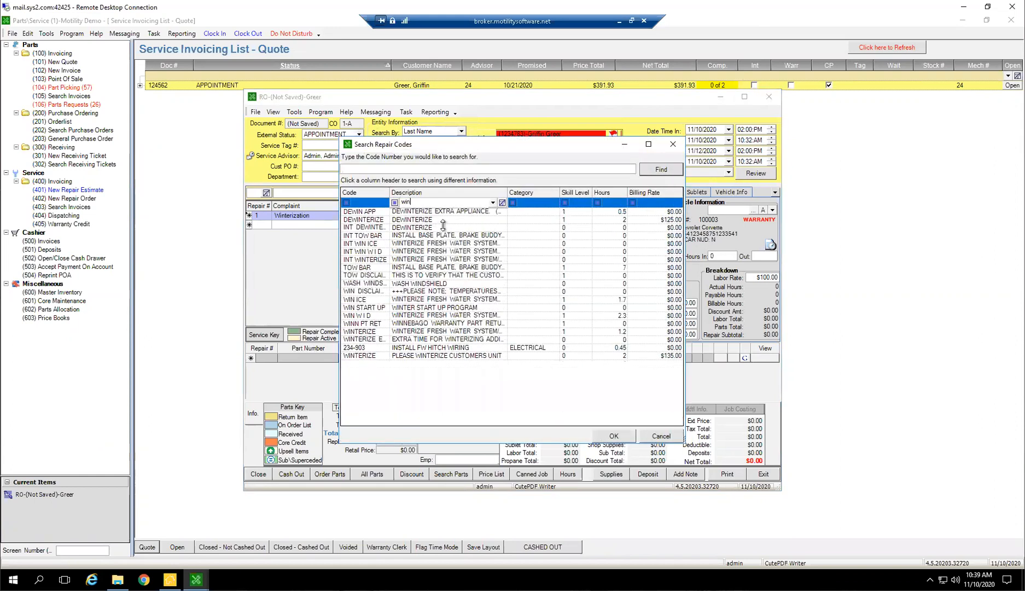
text(t)
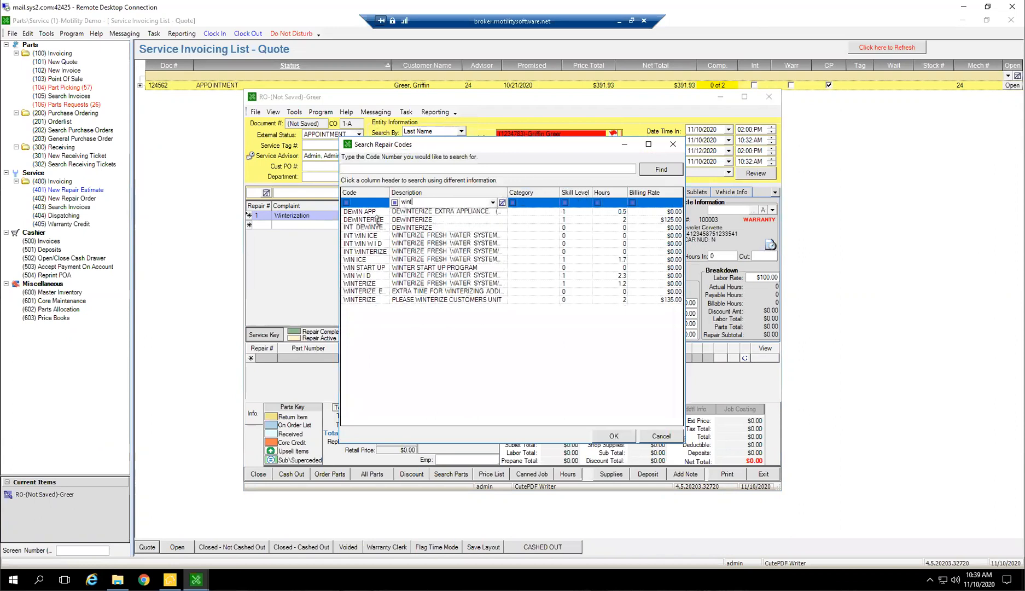
double_click(413, 283)
click(641, 291)
click(686, 334)
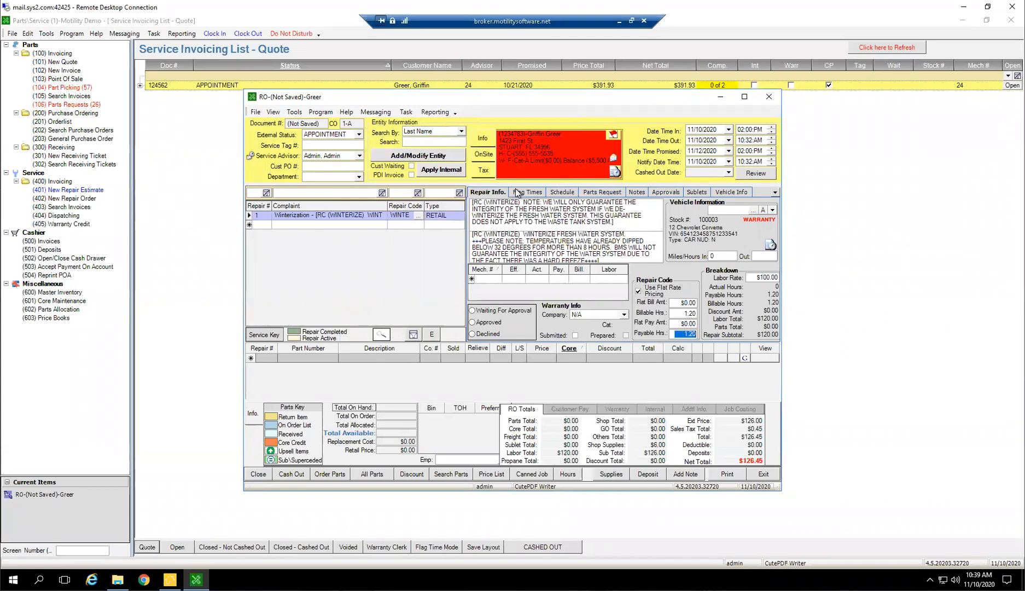
click(625, 221)
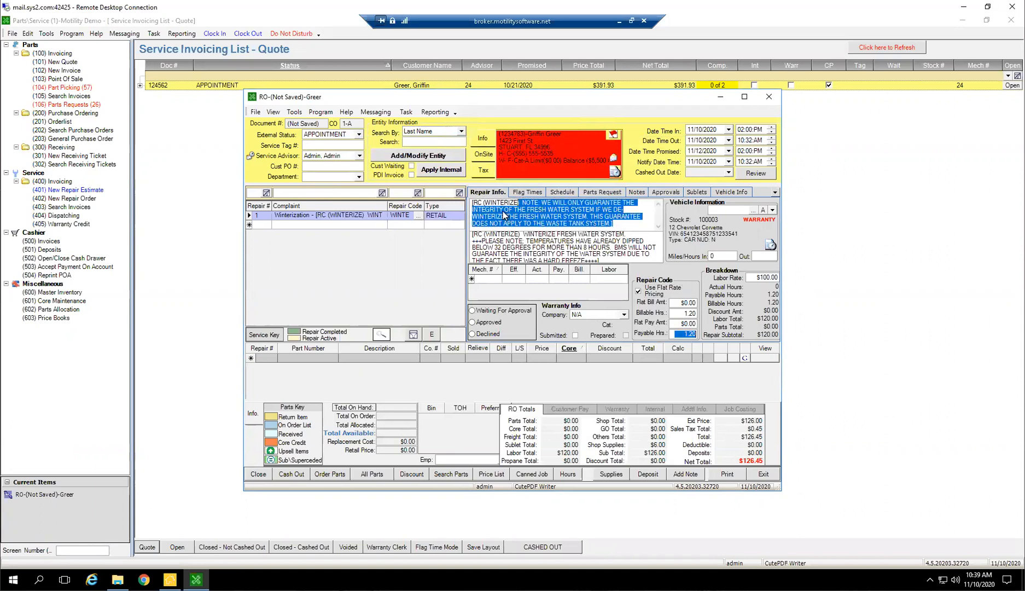
click(622, 258)
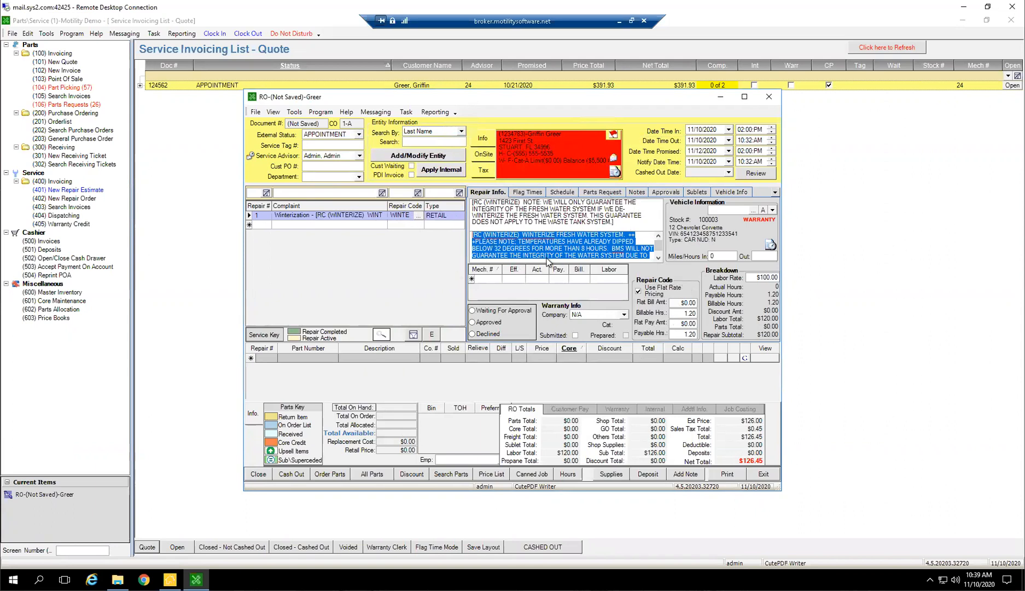
Enter Roof leak as the complaint on repair line 2
click(308, 225)
text(Roof leak)
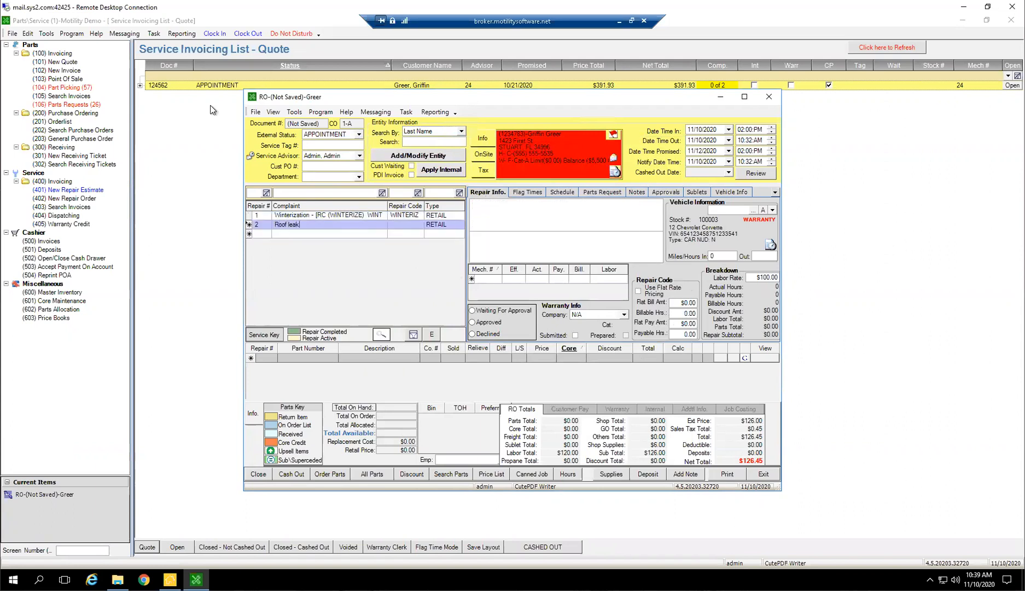
Look through the full repair code list for a code matching the roof leak, then leave it without choosing one
click(404, 223)
click(419, 225)
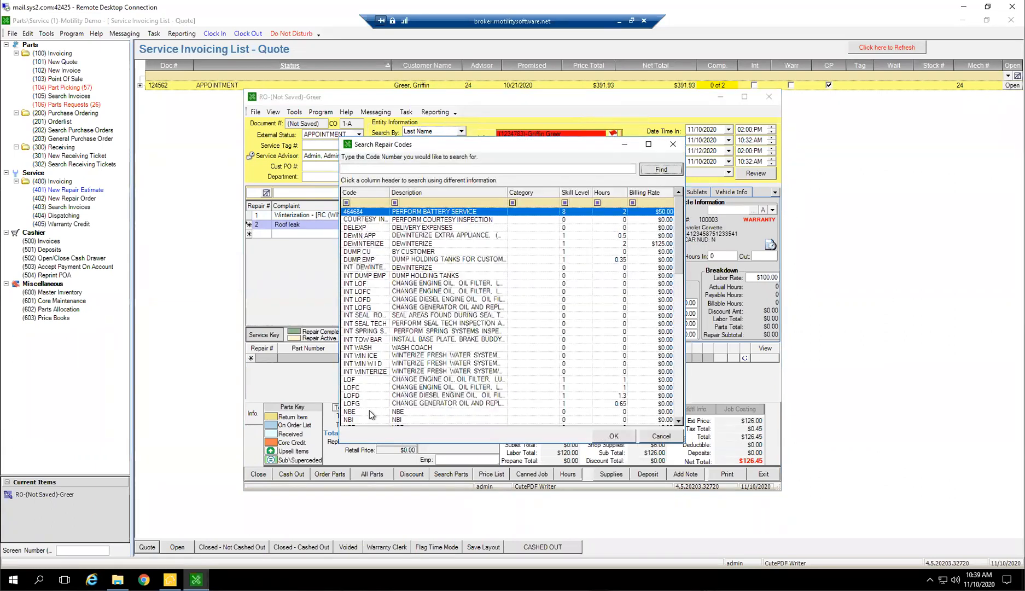
scroll(384, 403, down, 1)
scroll(391, 386, down, 3)
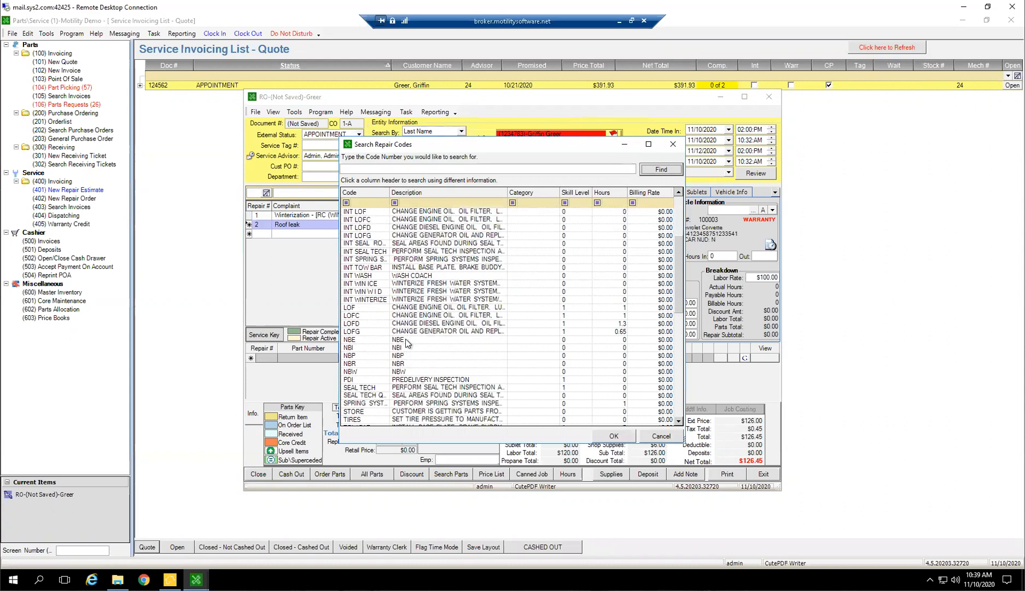
scroll(408, 343, down, 2)
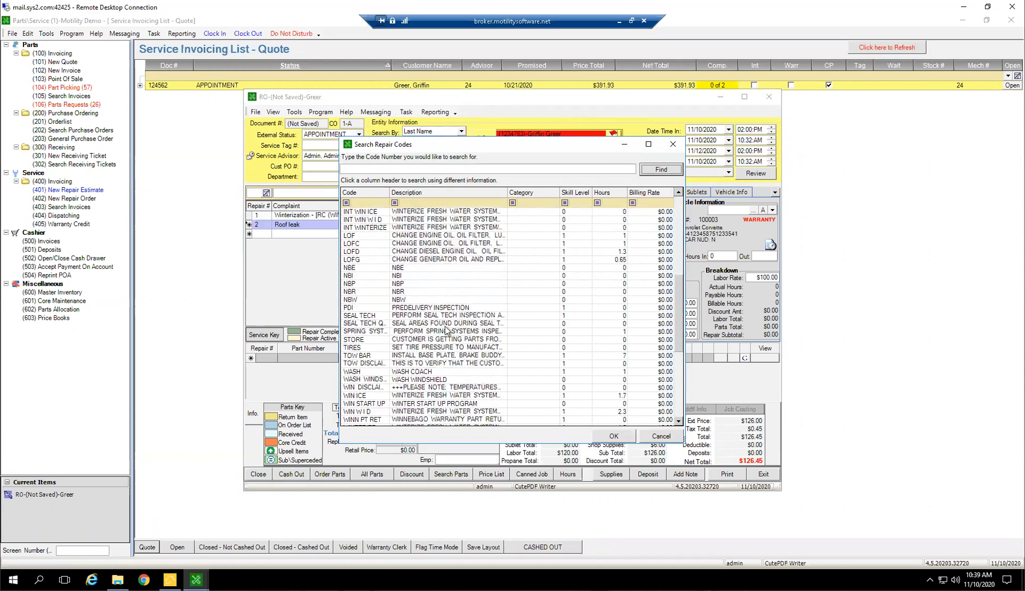
scroll(449, 331, down, 1)
scroll(464, 348, down, 2)
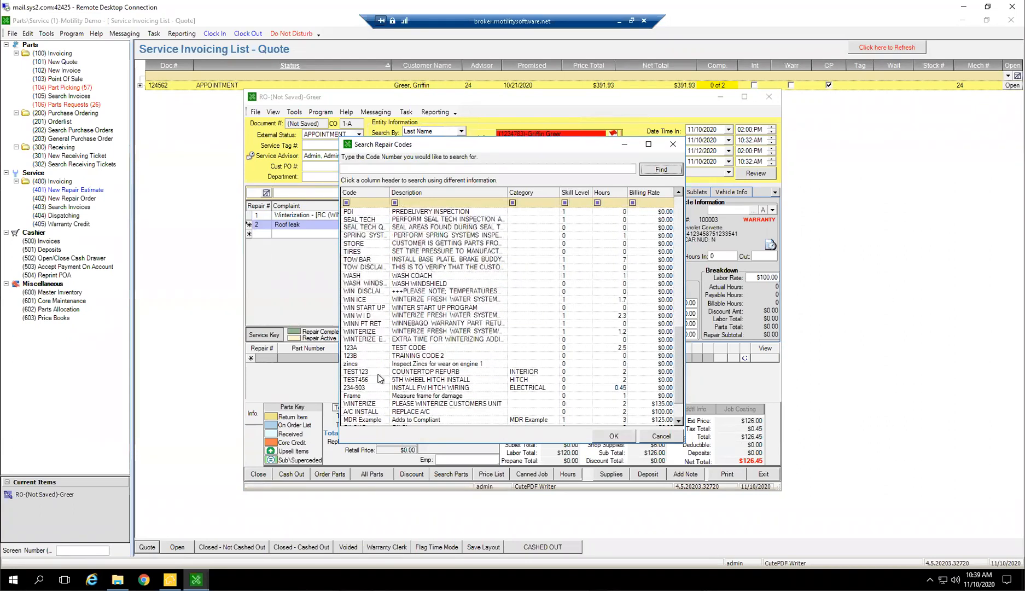
scroll(383, 378, down, 2)
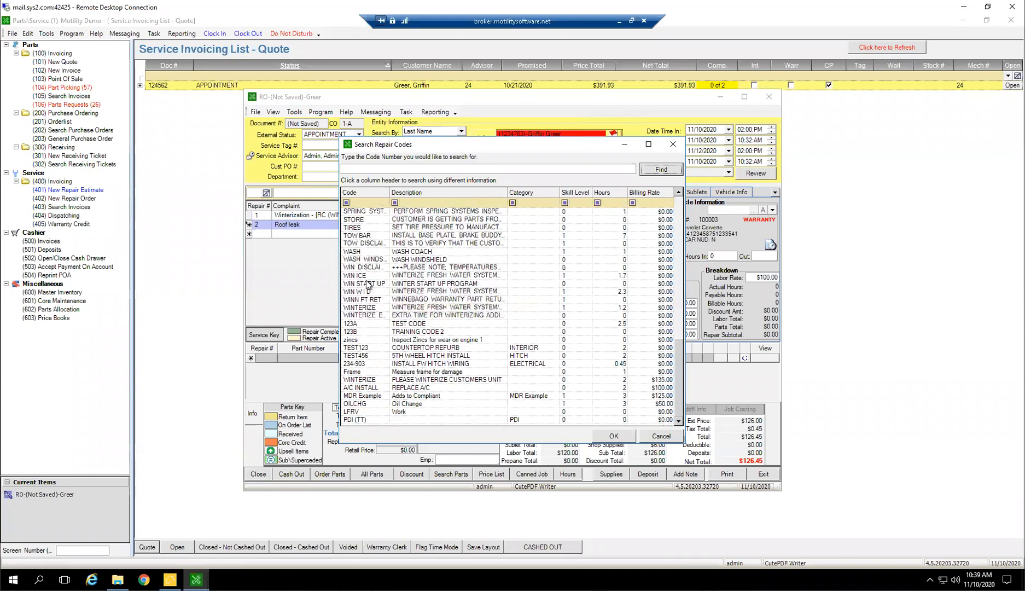
scroll(395, 288, up, 3)
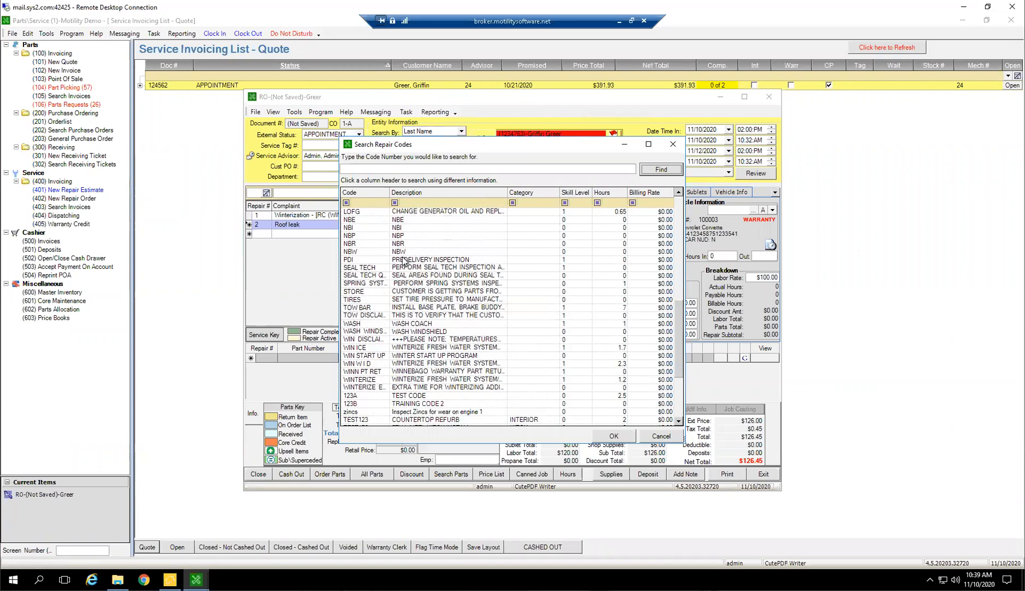
scroll(410, 264, up, 2)
scroll(410, 264, up, 5)
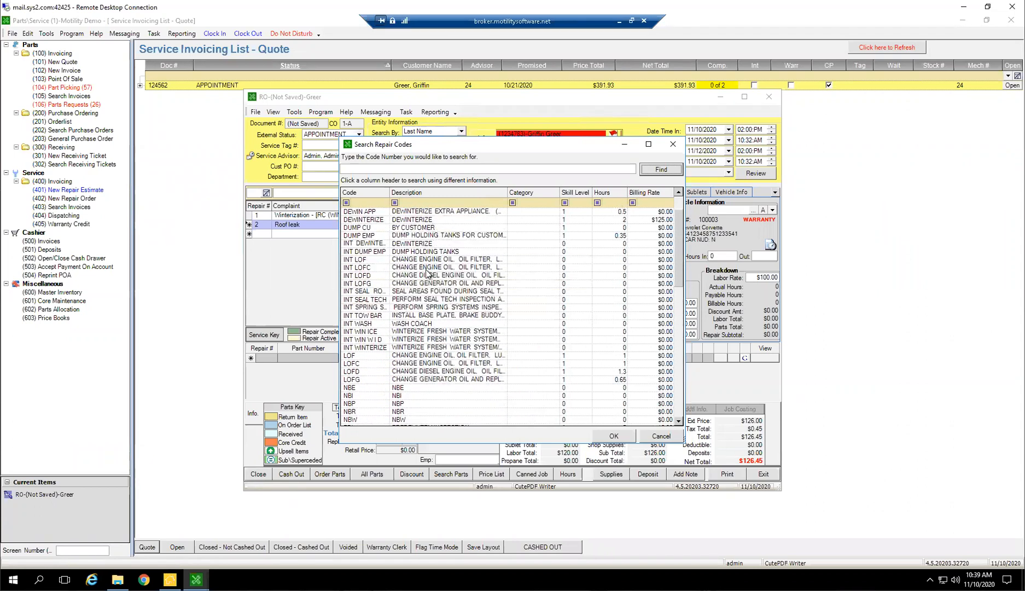
scroll(430, 275, up, 1)
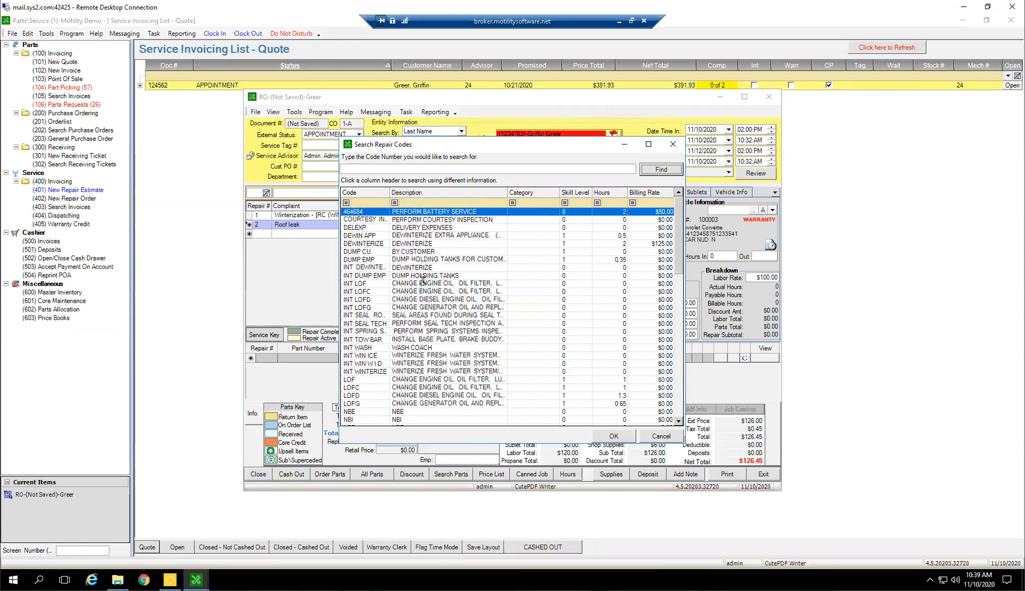
click(661, 435)
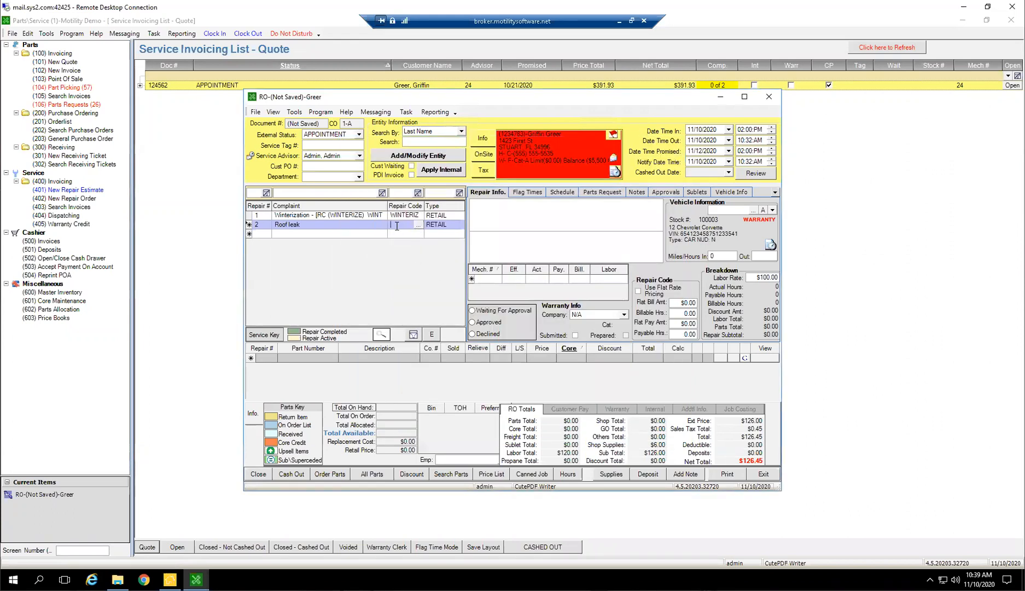
Turn on flat rate pricing for the Roof leak repair and set its billable hours to 1
click(475, 245)
click(491, 241)
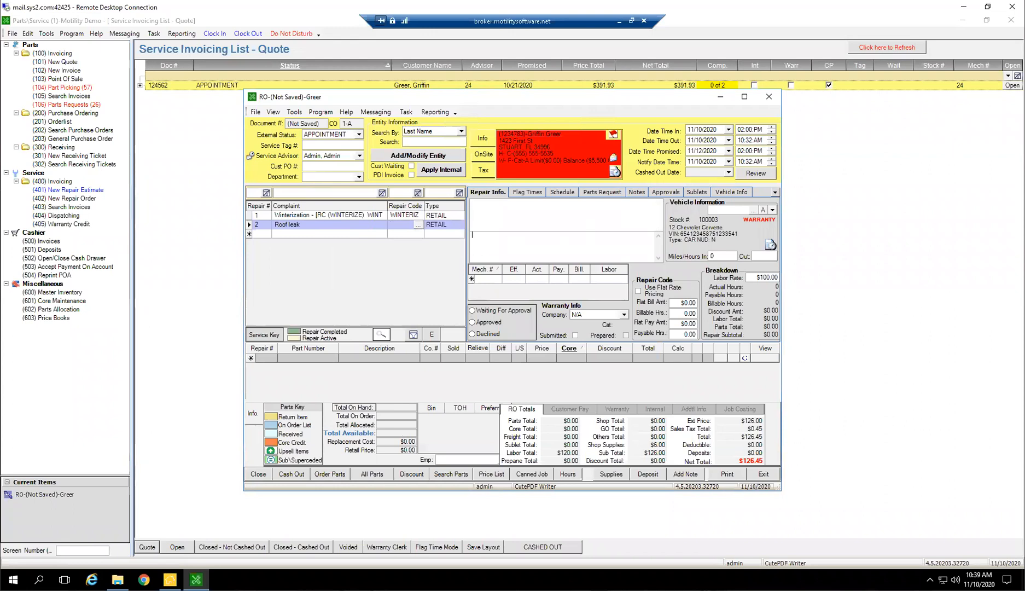
click(644, 294)
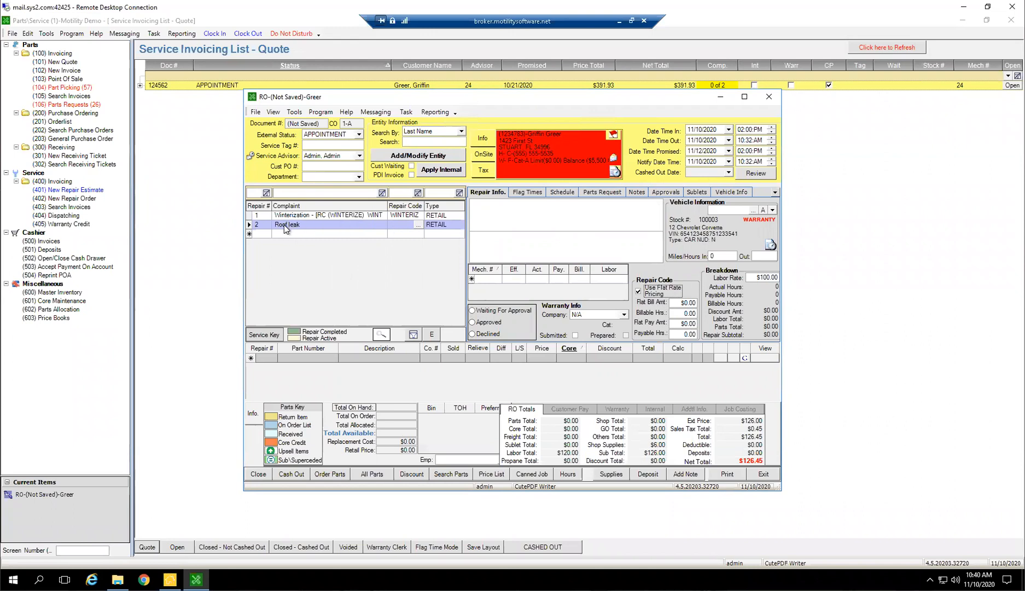
click(691, 314)
text(1)
key(Tab)
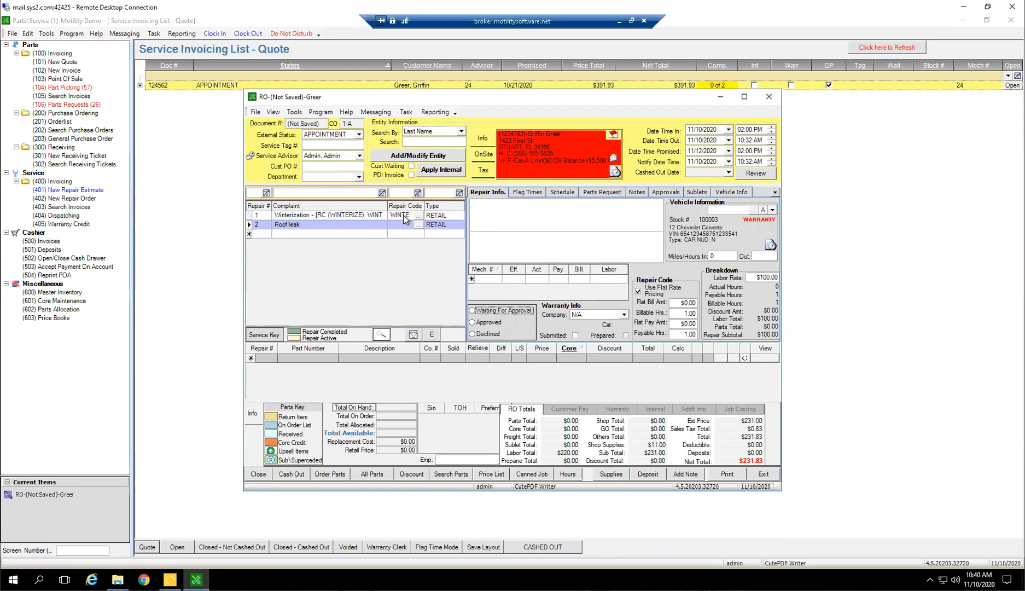
Review the Winterization line's complaint and repair code, the Roof leak line, and the order's Date Time Promised
click(284, 217)
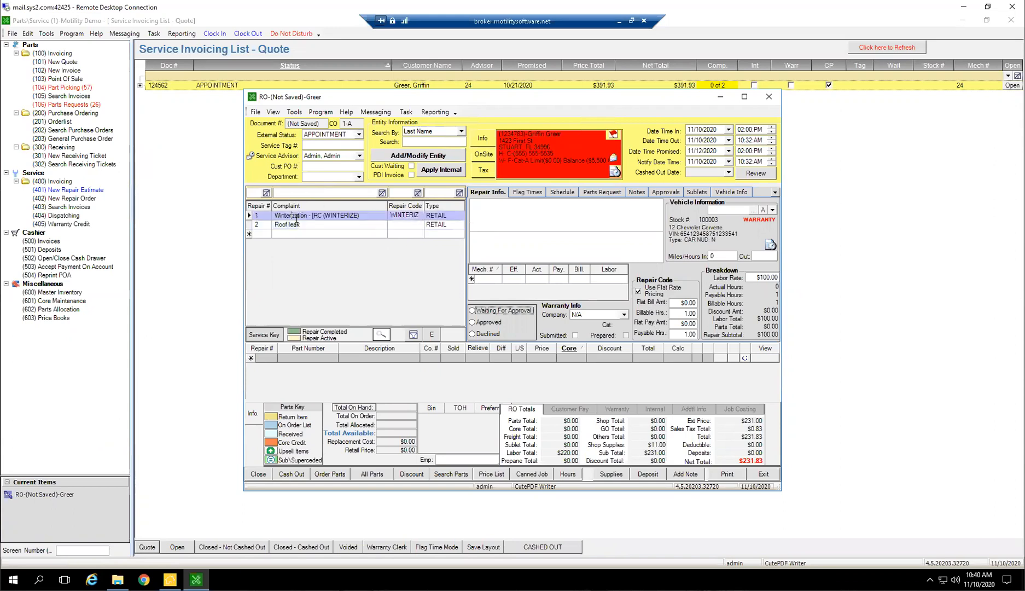
double_click(289, 216)
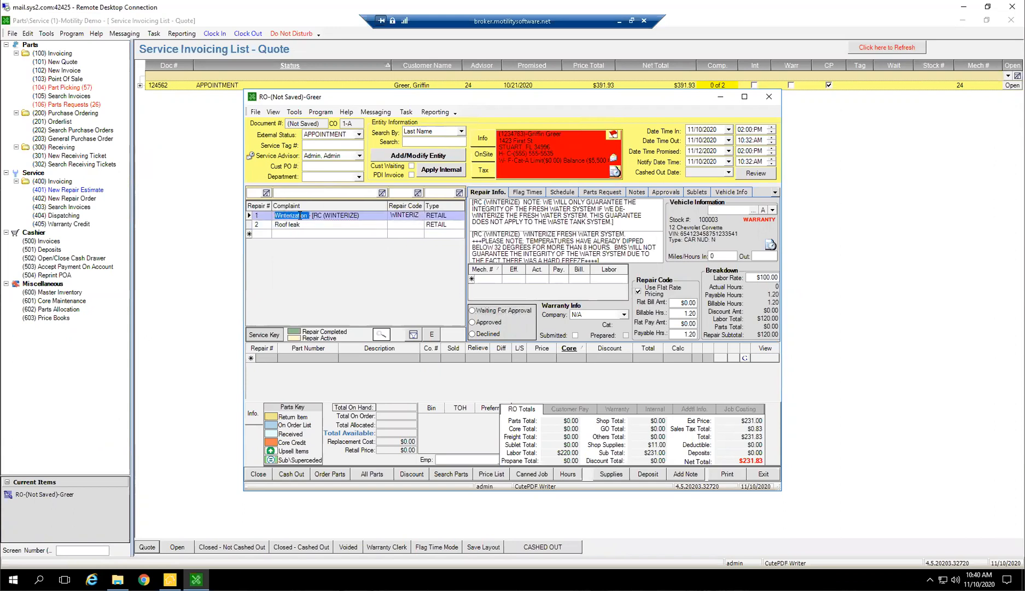
click(402, 215)
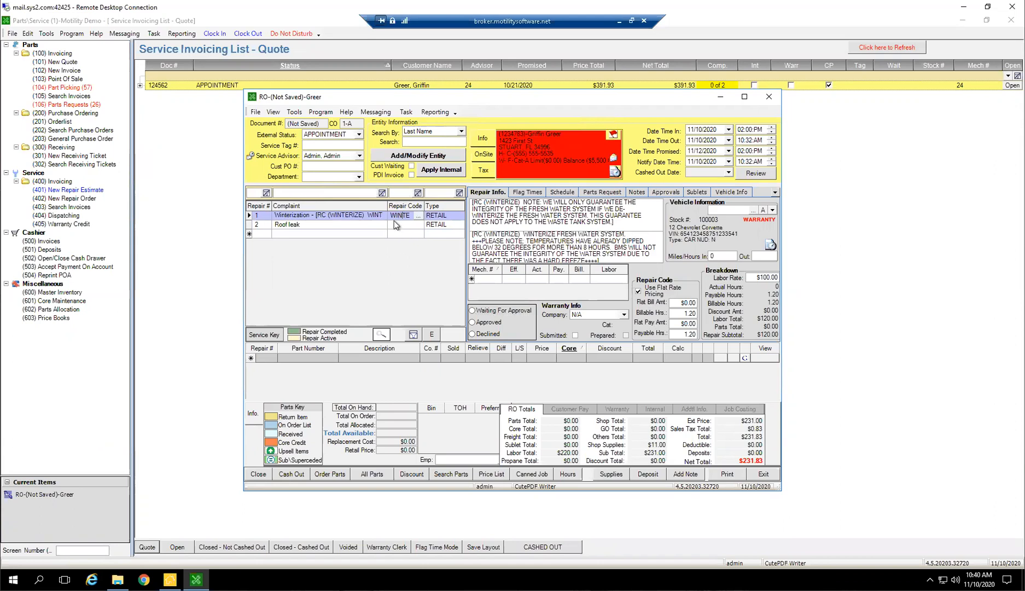
double_click(390, 217)
click(304, 222)
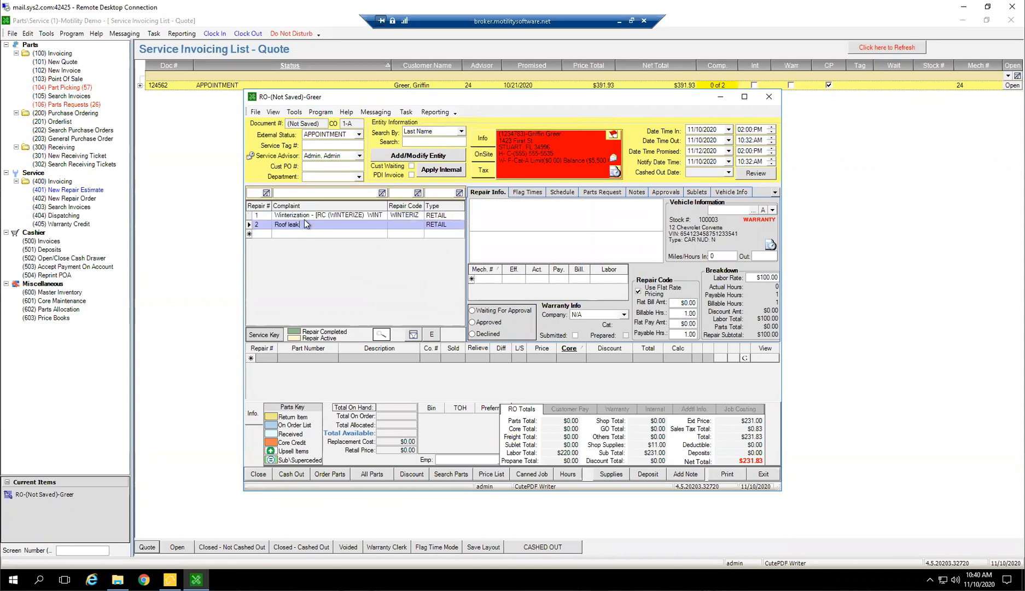
click(703, 151)
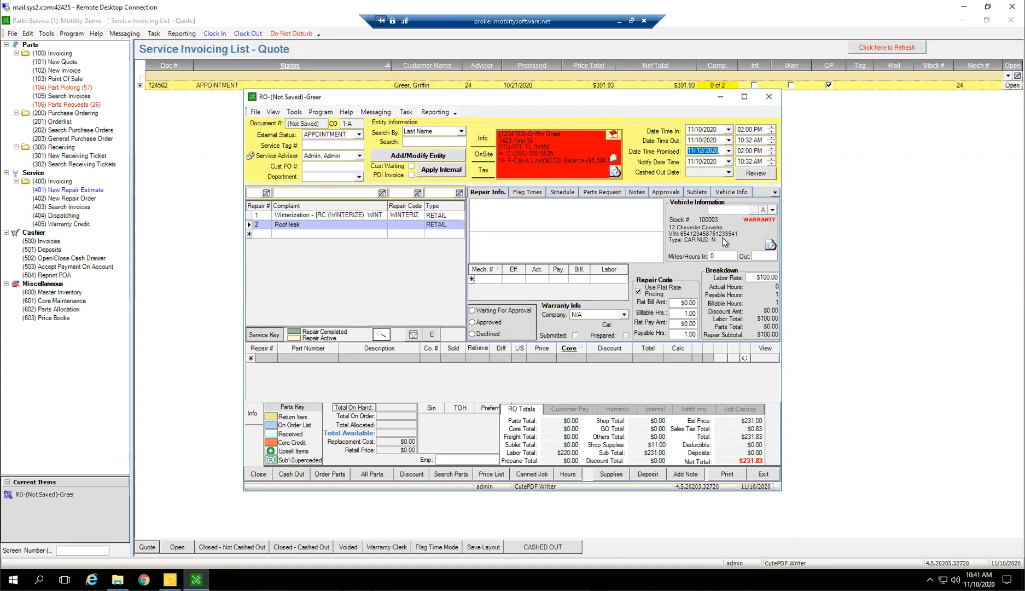
Set the repair order's Notify Date to 11/11/2020 and exit the order
click(706, 151)
click(728, 162)
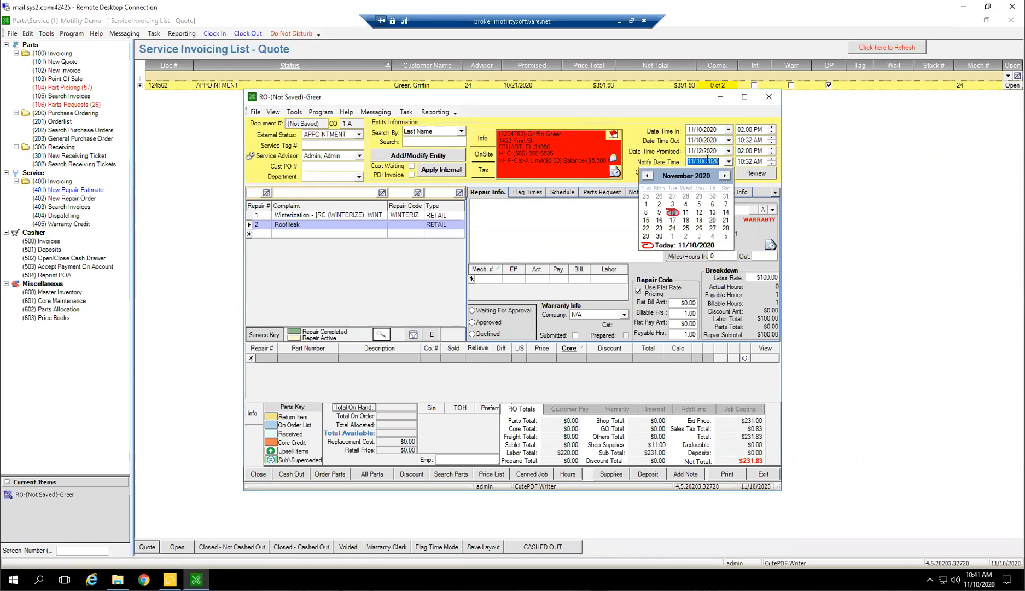
click(686, 212)
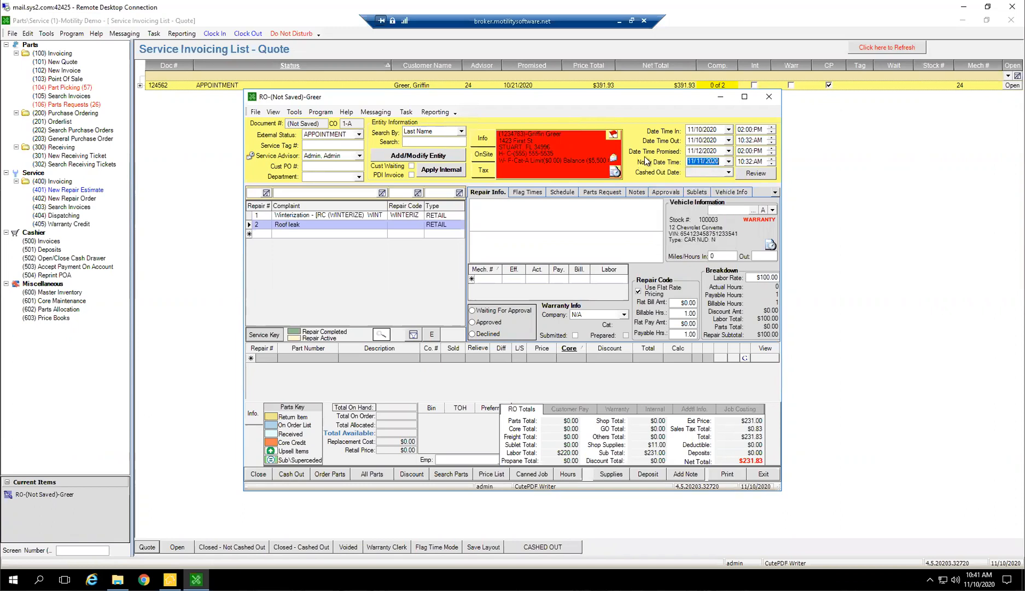
click(763, 474)
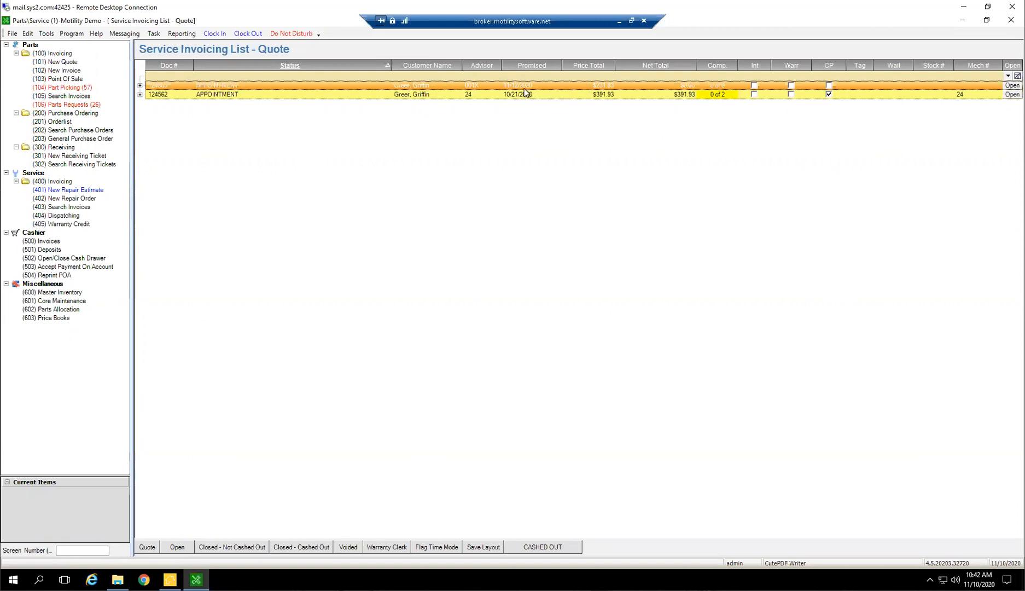
Enable the Notify Date field in the service invoice columns for the Open list
click(46, 33)
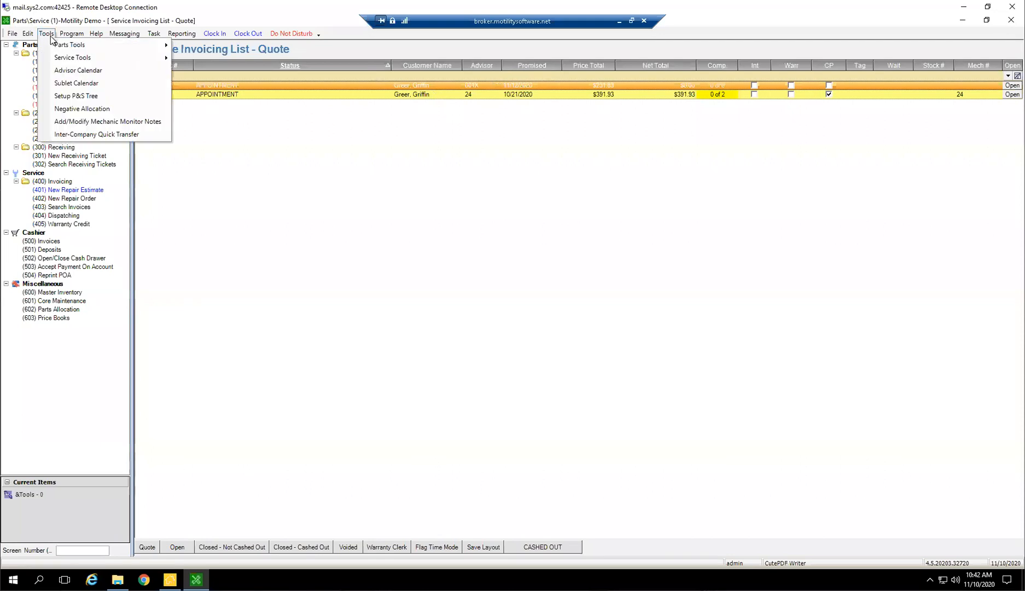
mouse_move(91, 58)
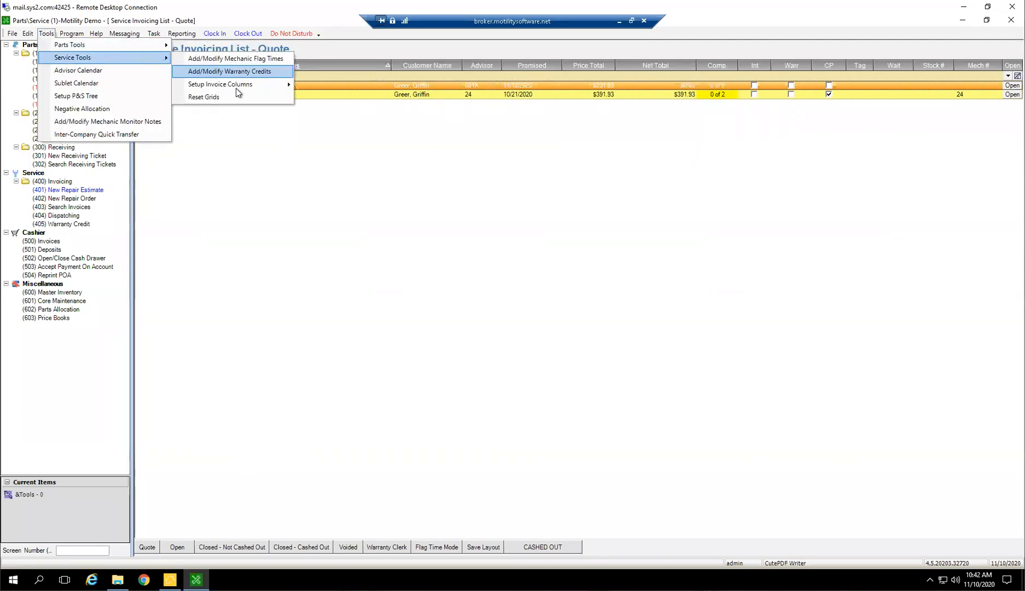
mouse_move(256, 84)
click(355, 86)
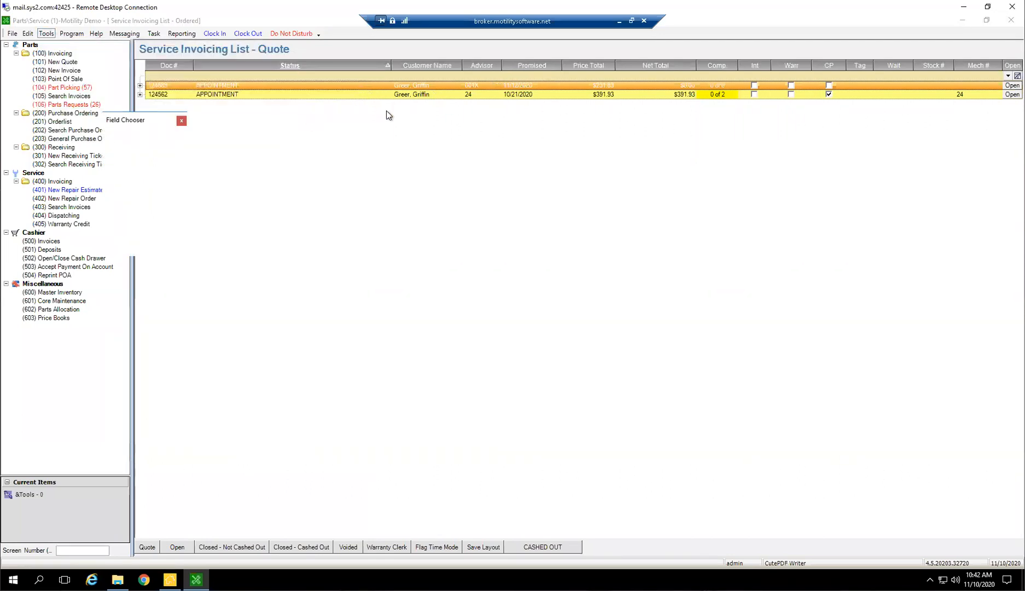
scroll(168, 194, down, 5)
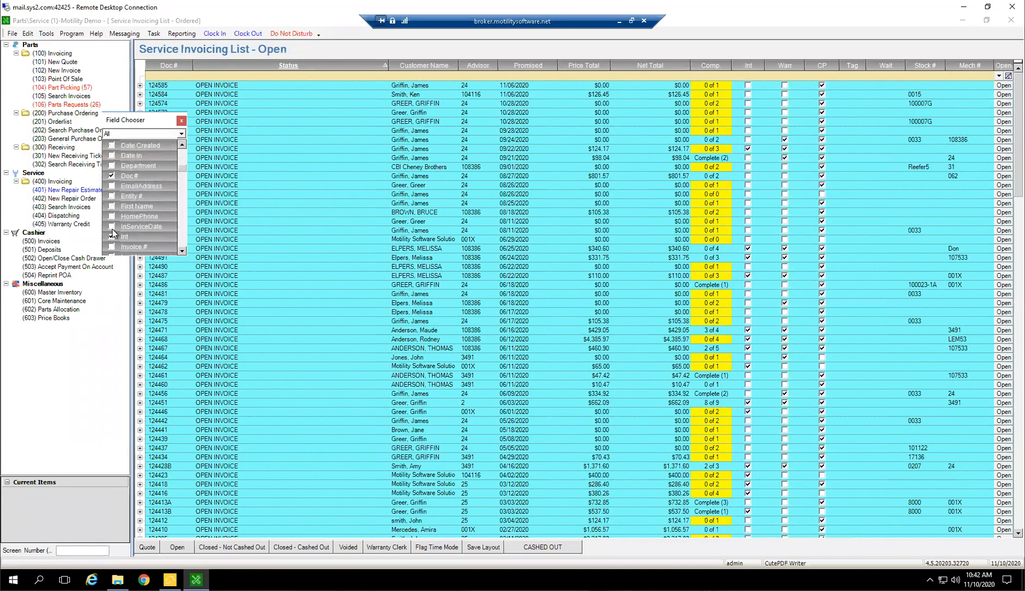
scroll(137, 194, down, 5)
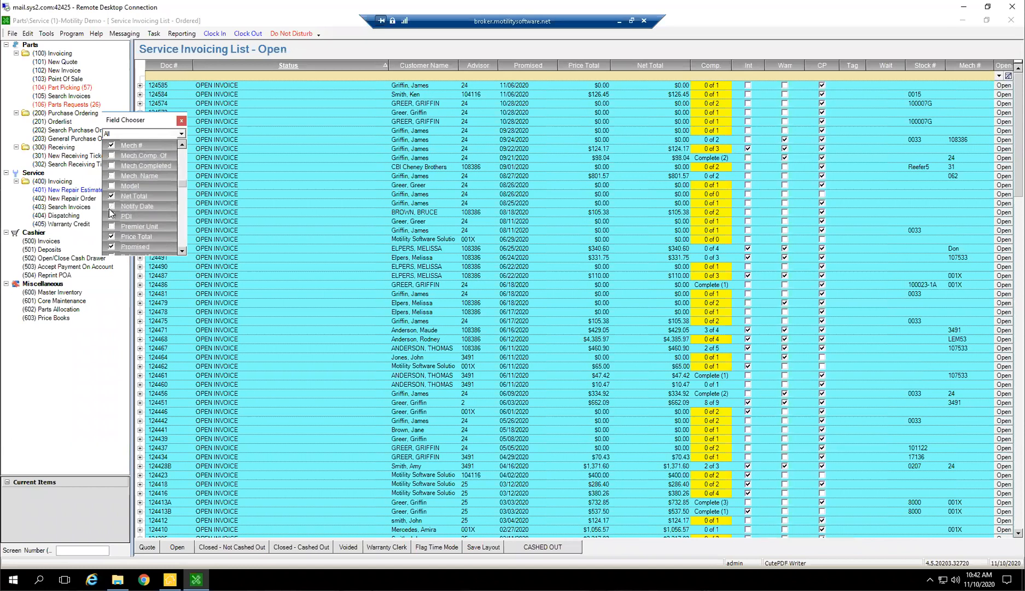
click(181, 121)
click(27, 33)
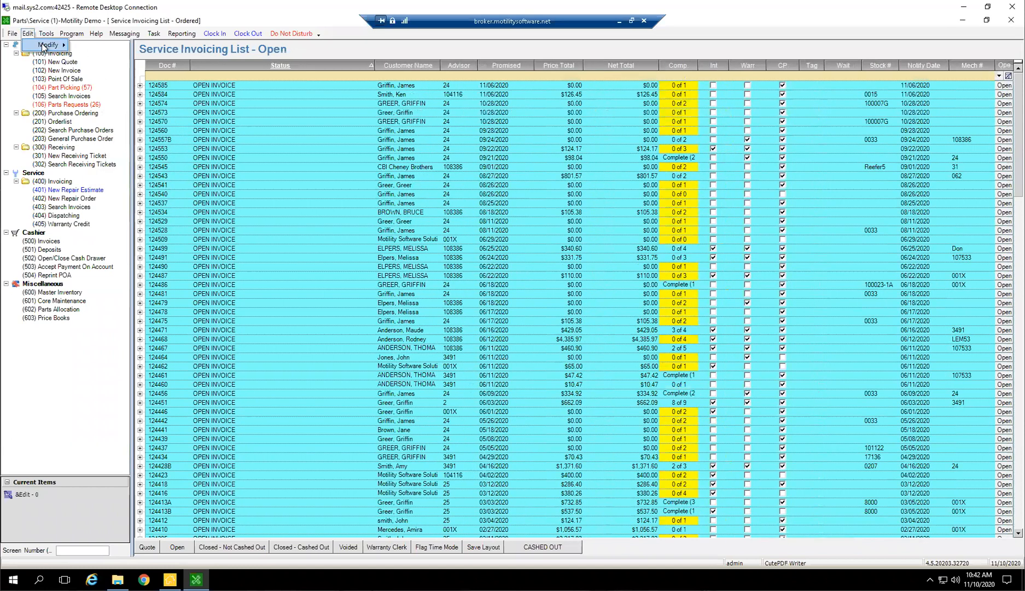
mouse_move(55, 45)
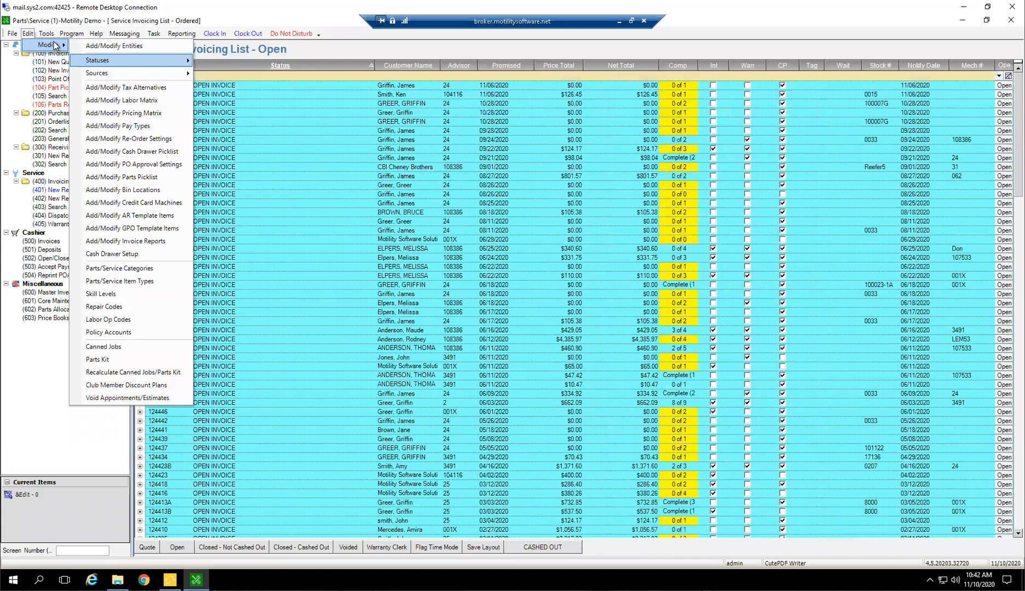
click(28, 34)
click(46, 33)
mouse_move(84, 61)
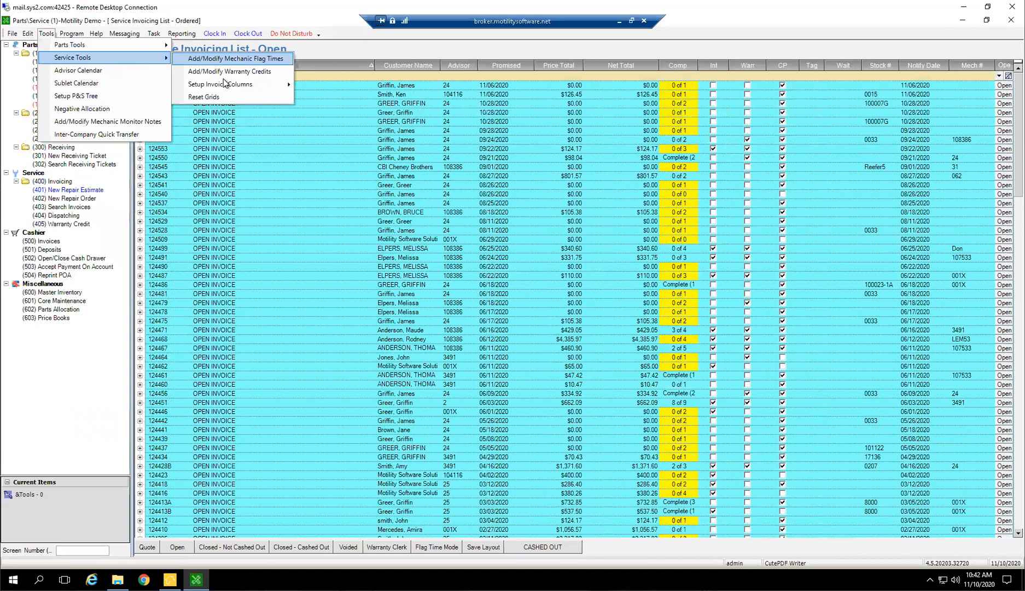
mouse_move(271, 87)
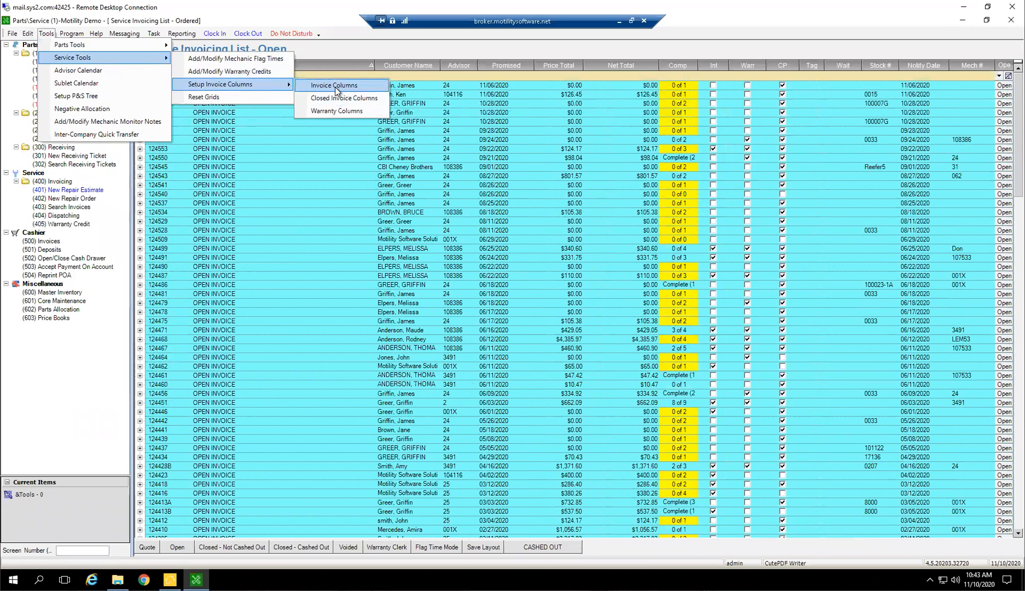
click(372, 187)
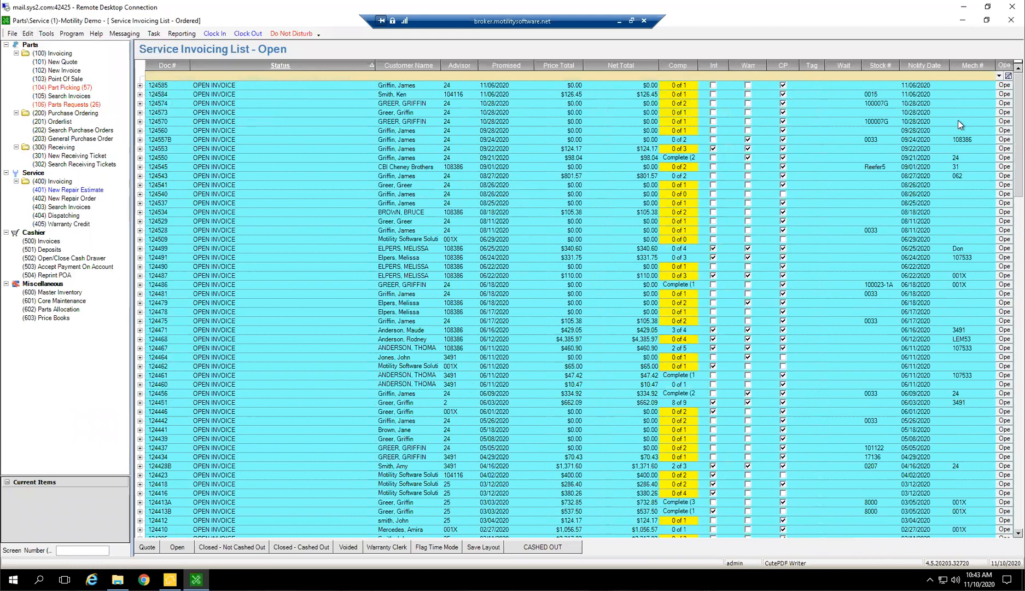
Move the Notify Date column between Promised and Price Total
drag(924, 65, 536, 66)
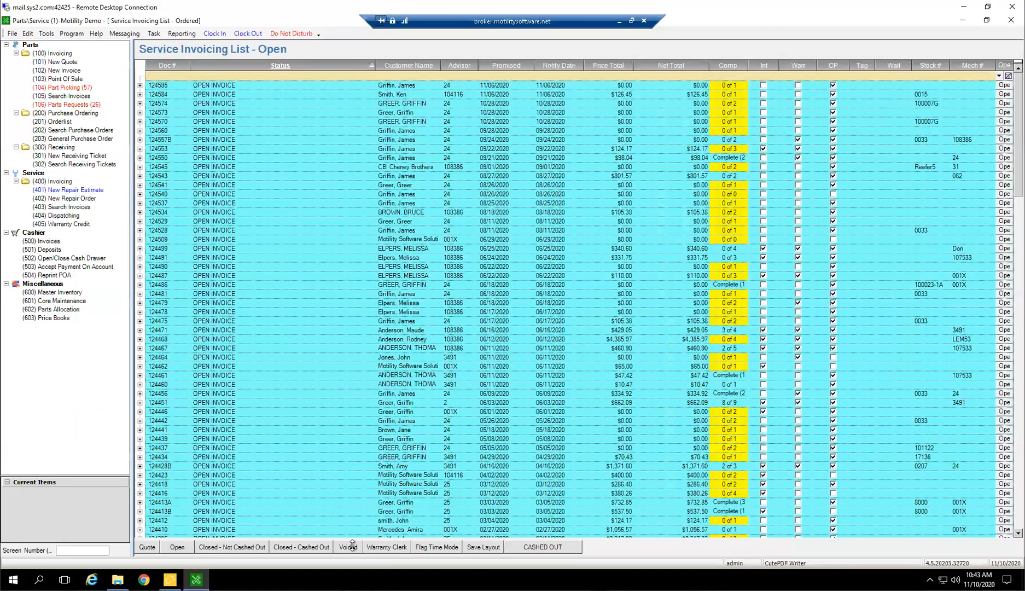
From the Quote list, set the external status of the appointment promised 11/12/2020 to OPEN INVOICE and close the order
click(146, 548)
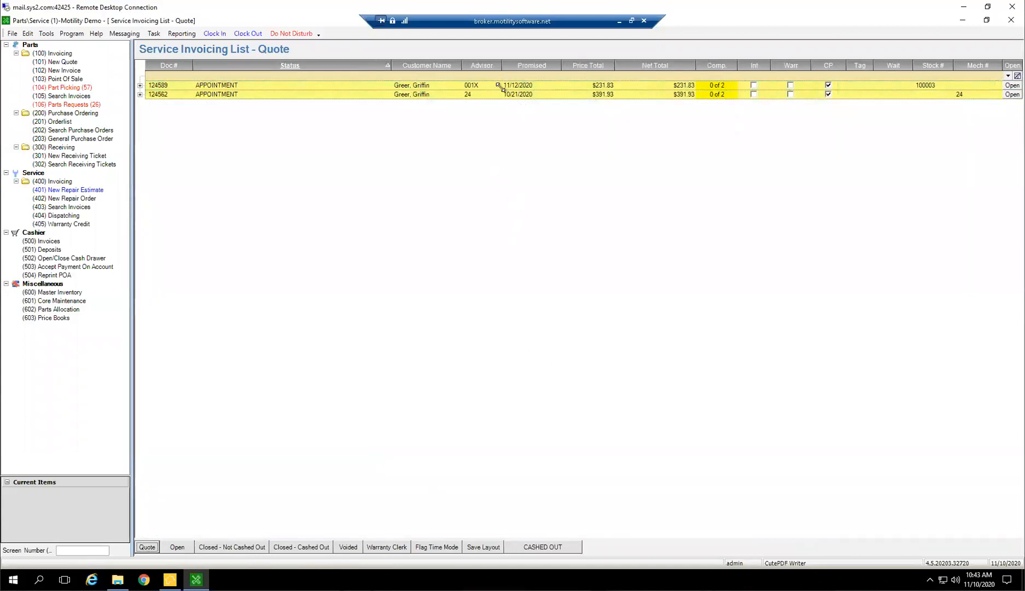
double_click(321, 86)
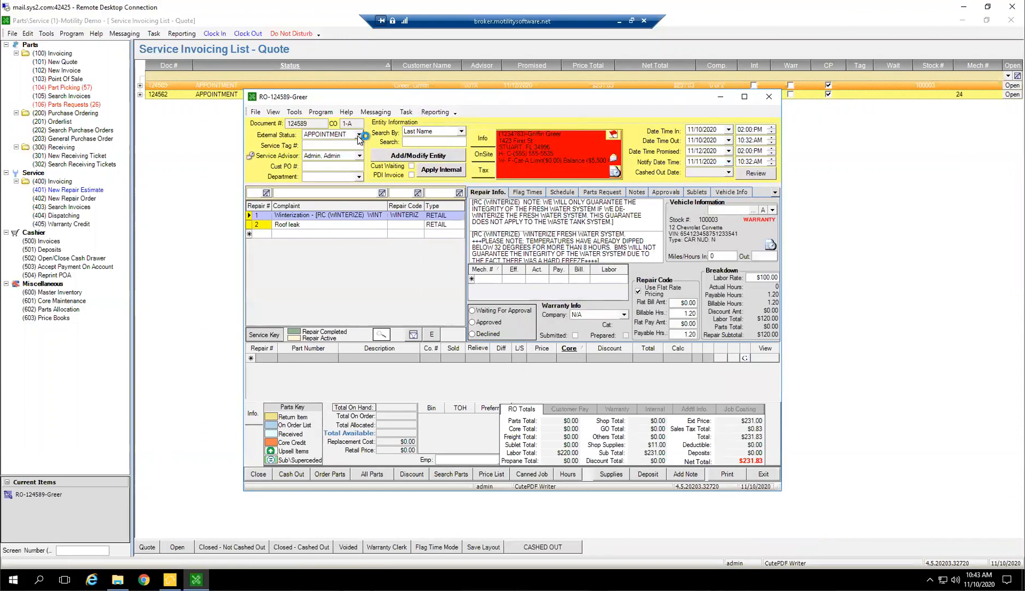
click(360, 134)
key(o)
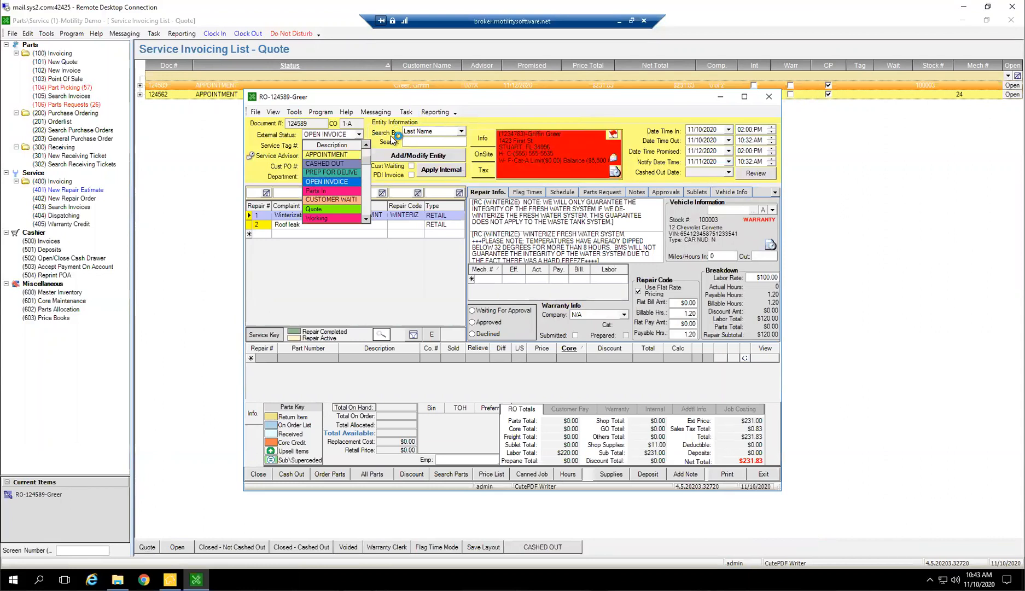
key(Tab)
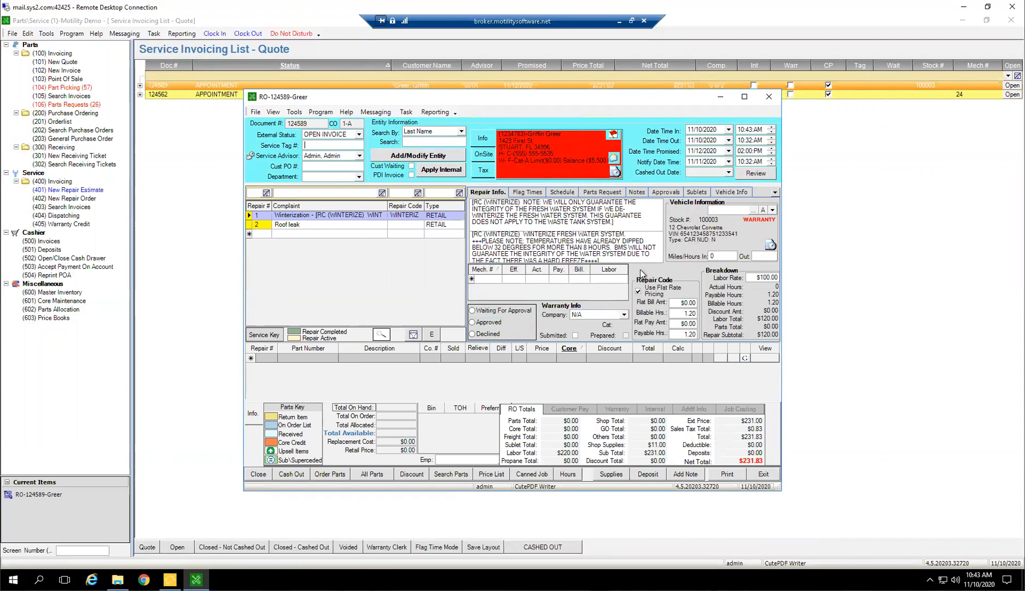
click(769, 97)
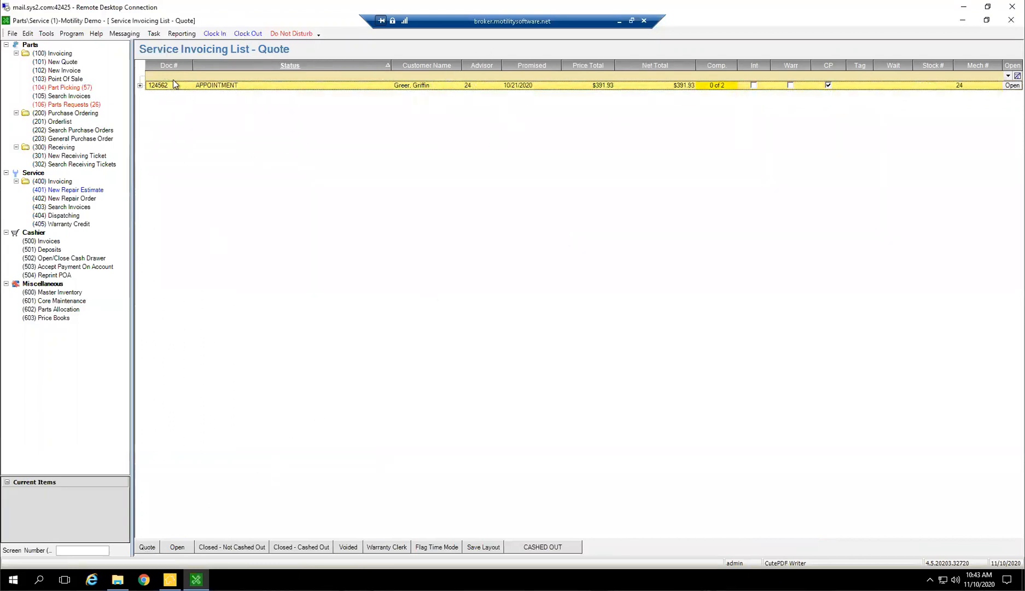
Add the Notify Date column to the Open service invoicing list through the service invoice column setup
click(177, 547)
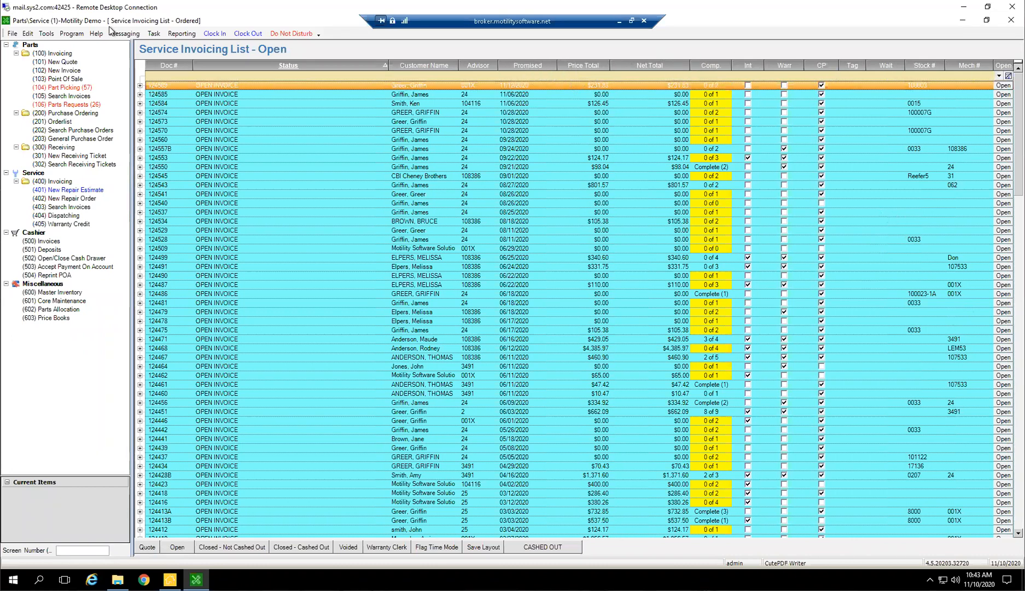
click(46, 33)
mouse_move(159, 59)
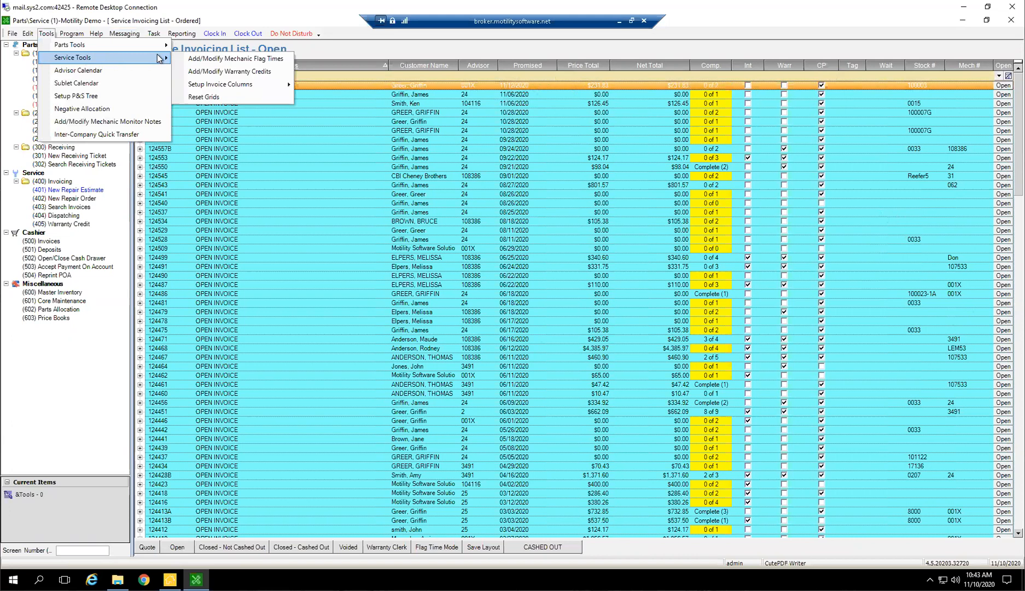
mouse_move(299, 88)
click(337, 88)
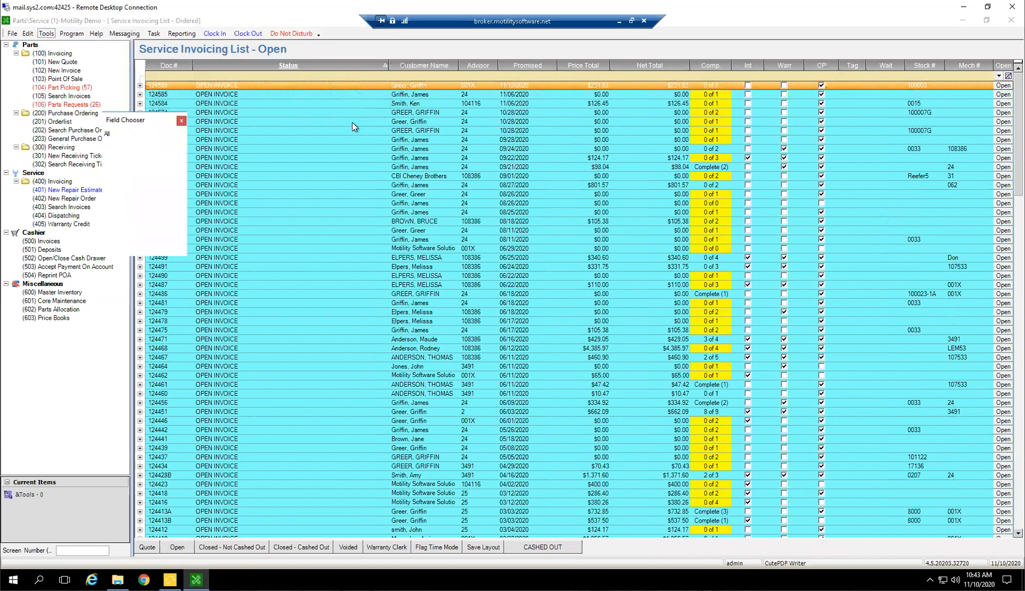
drag(182, 155, 183, 186)
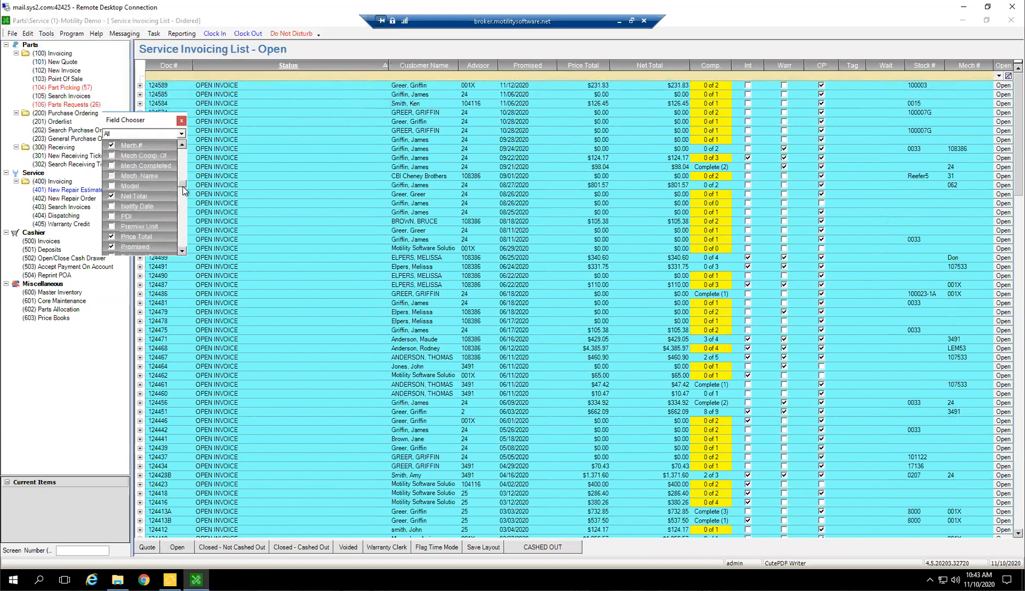
click(111, 206)
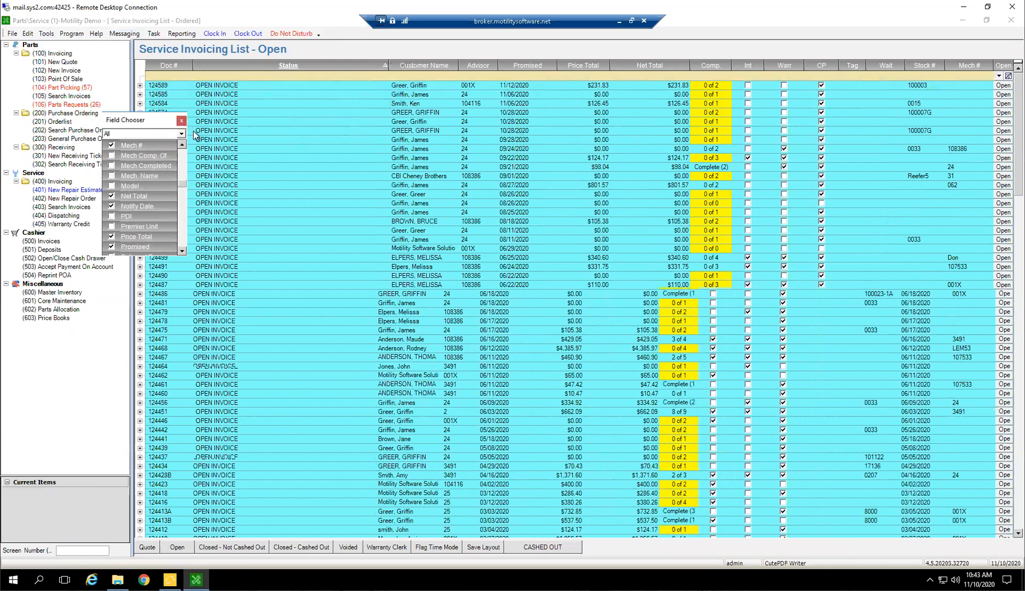
click(181, 121)
Place the Notify Date column directly after Promised and save the list layout
click(483, 546)
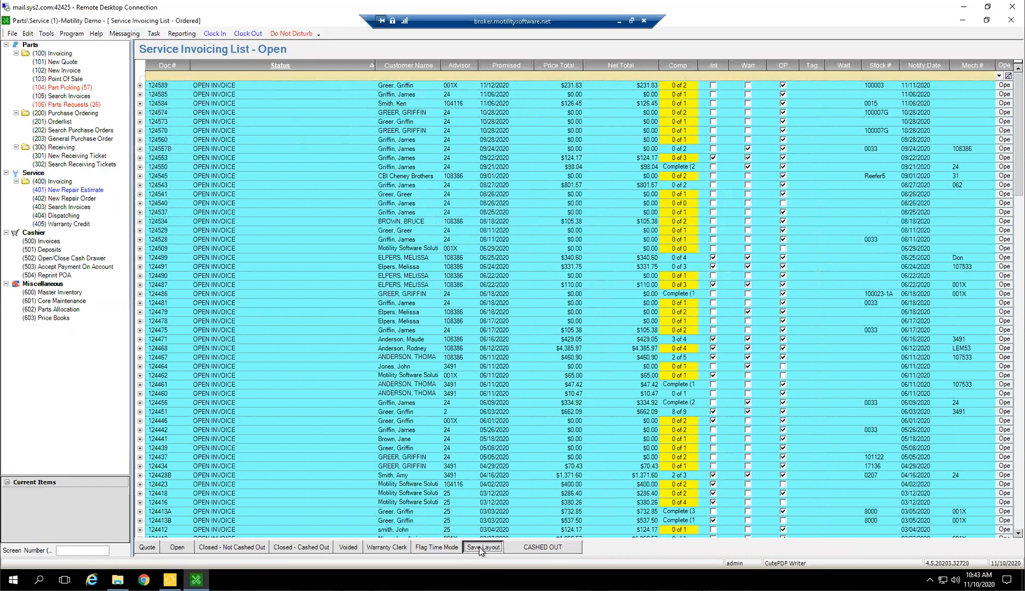
drag(946, 65, 534, 64)
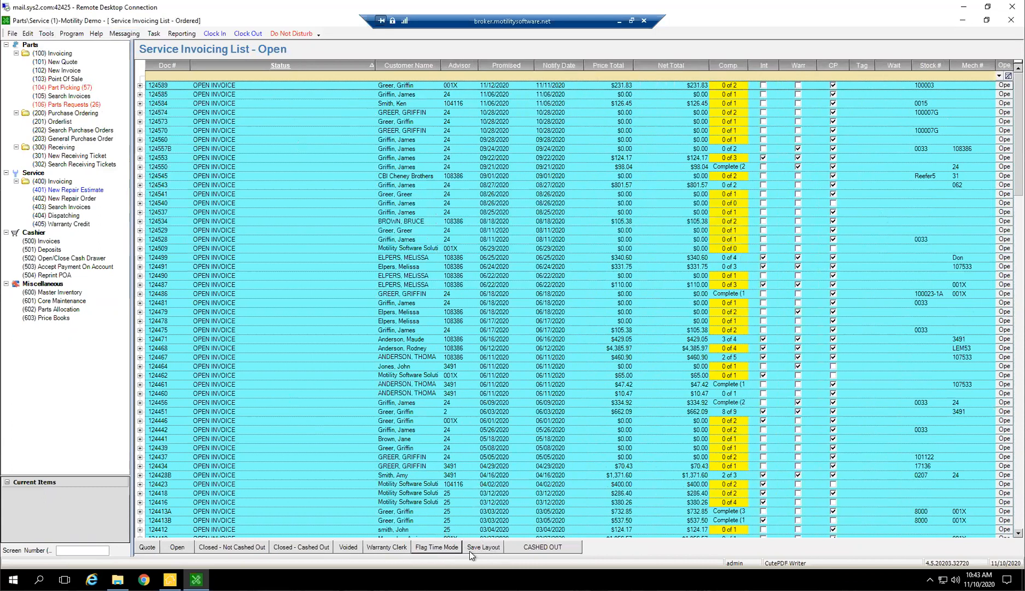
click(498, 545)
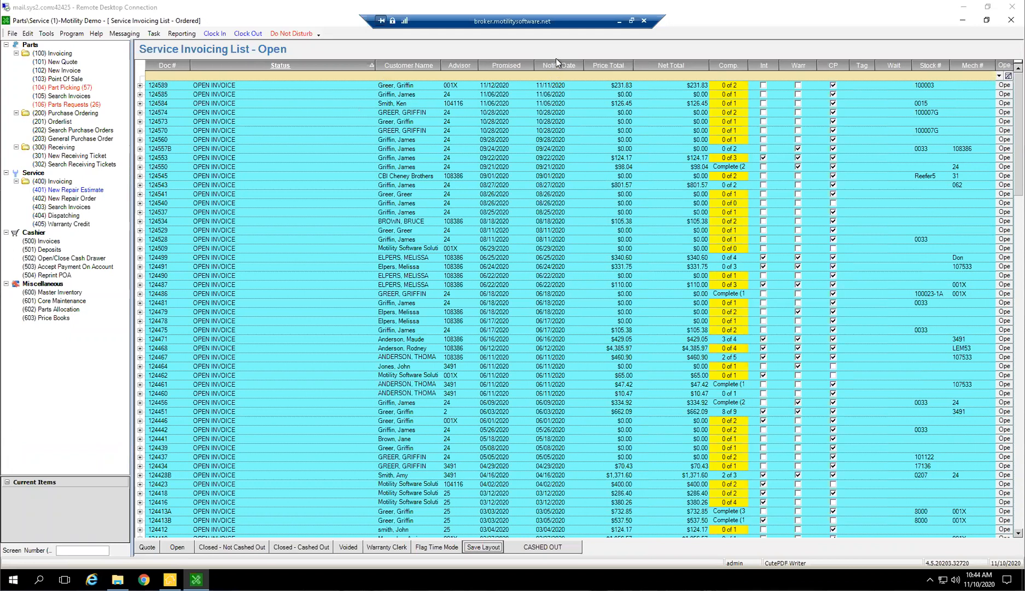
Filter the Open list to orders with a Notify Date of 11/11/2020
click(541, 88)
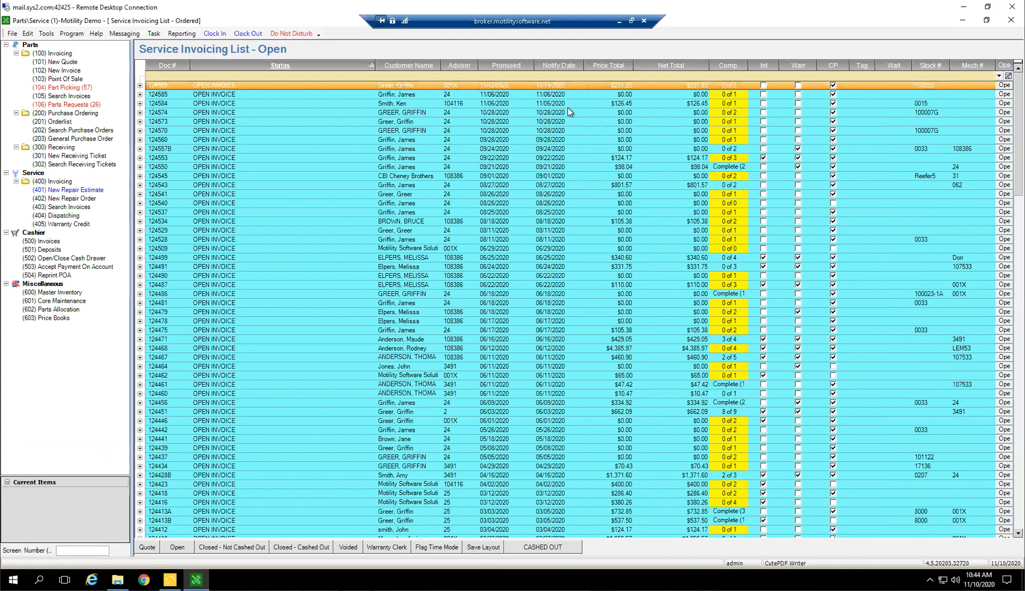
click(551, 76)
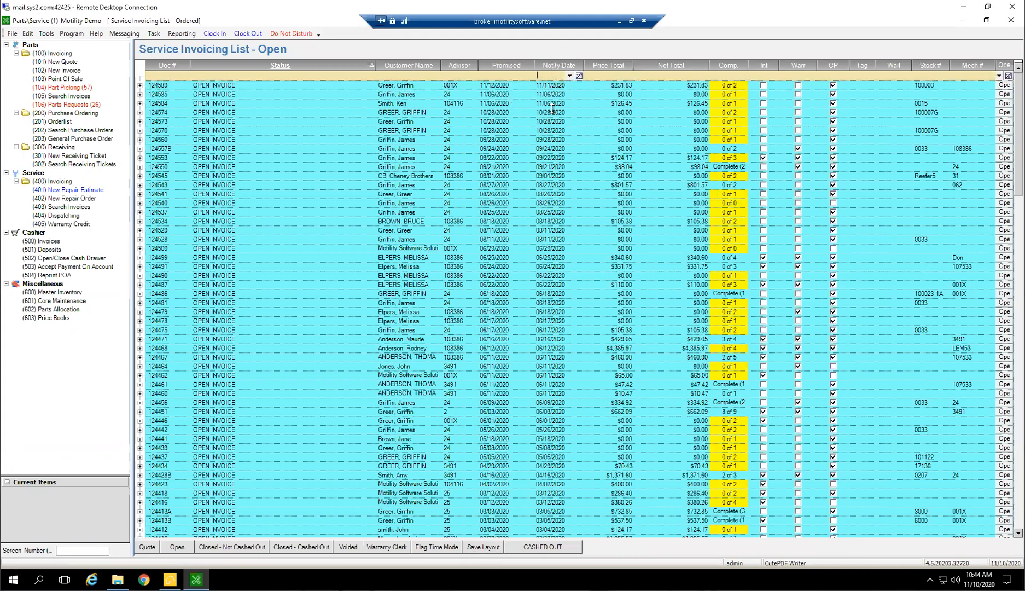
text(111)
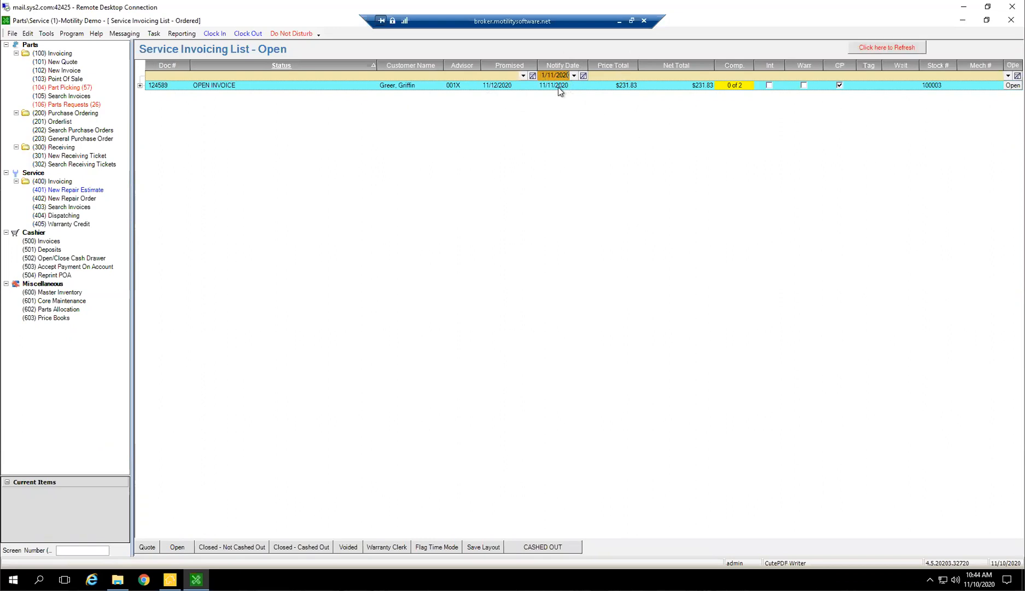
Narrow the filtered Open list to advisor 001X
click(455, 76)
click(466, 76)
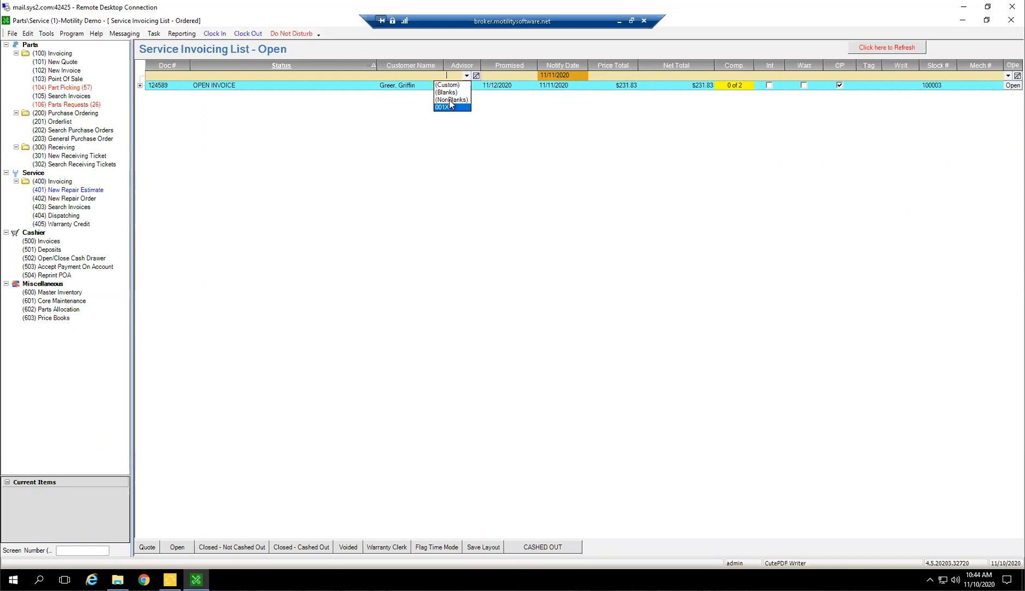
click(451, 107)
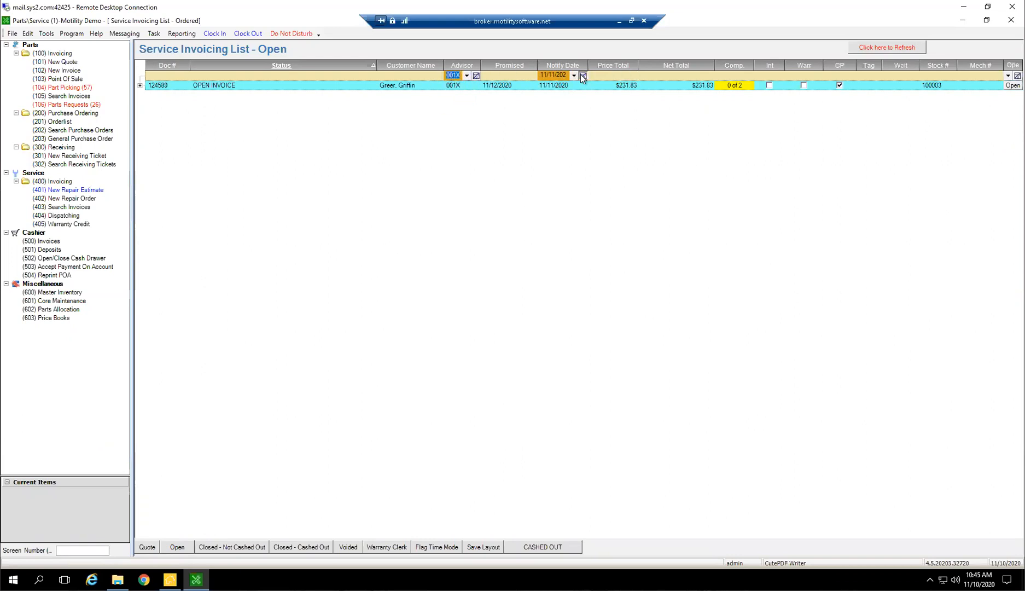
Clear the Notify Date and Advisor filters from the Open list
click(583, 76)
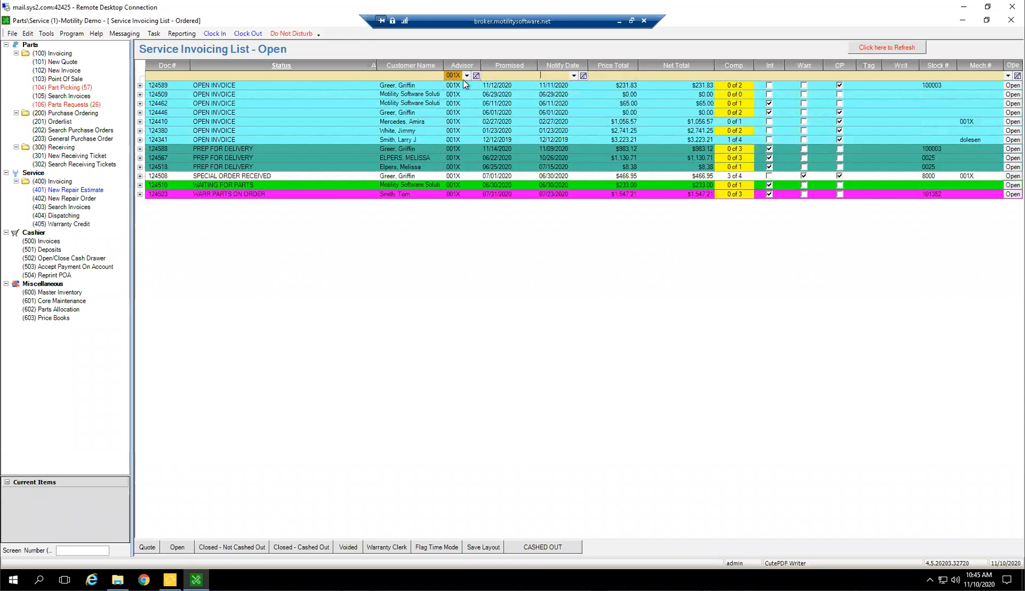
click(476, 76)
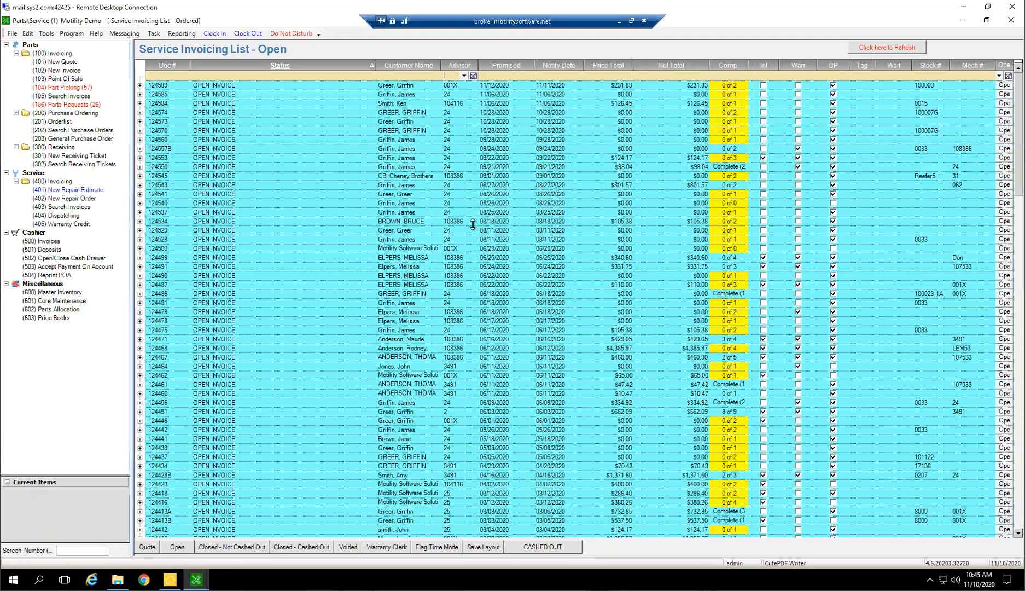
Filter the Open list to advisor 001X with a Notify Date of 11/11/2020
text(0)
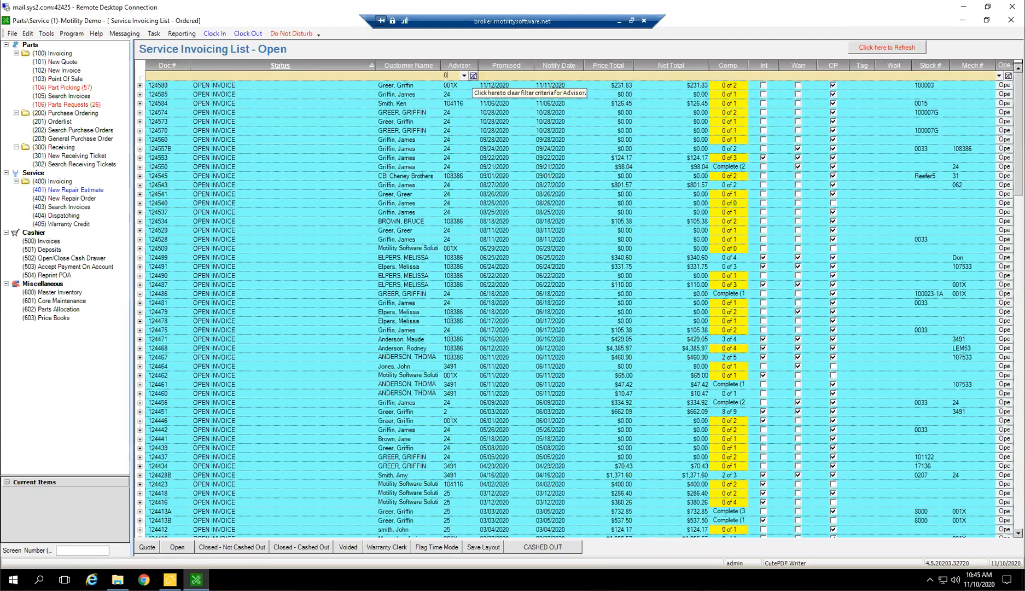
text(01X)
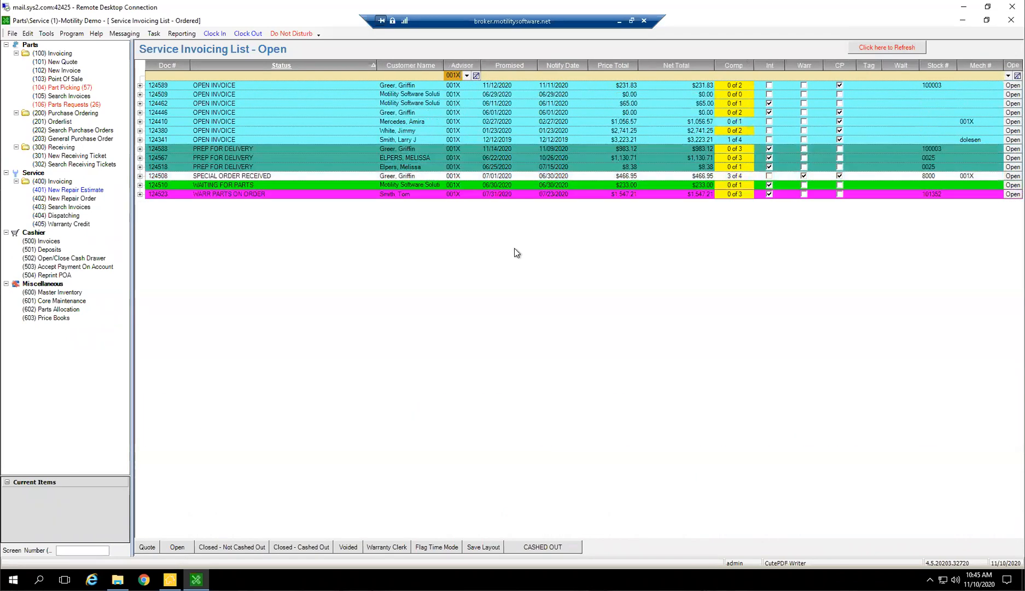
click(550, 75)
text(11/)
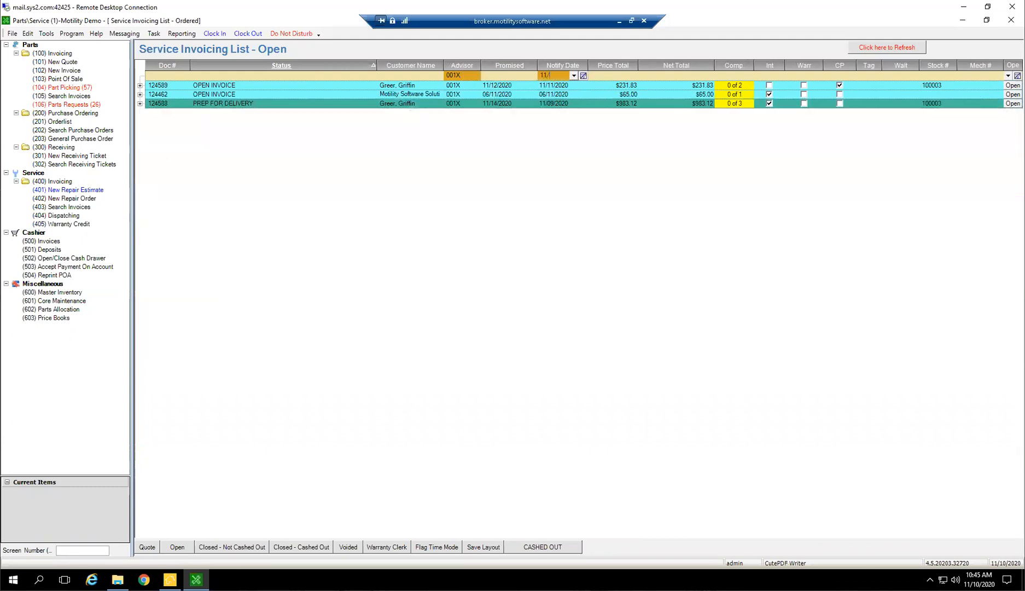
text(11/2020)
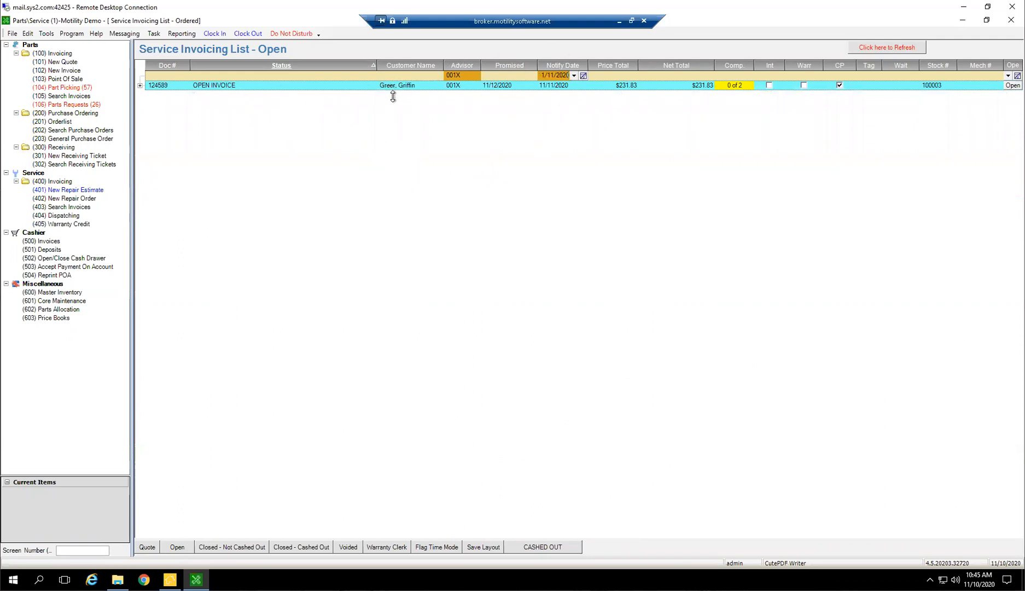
Open the filtered order and add a comment that the customer was called on the 11th: delay discussed, vehicle ready Friday, frustrated but glad we called
click(140, 85)
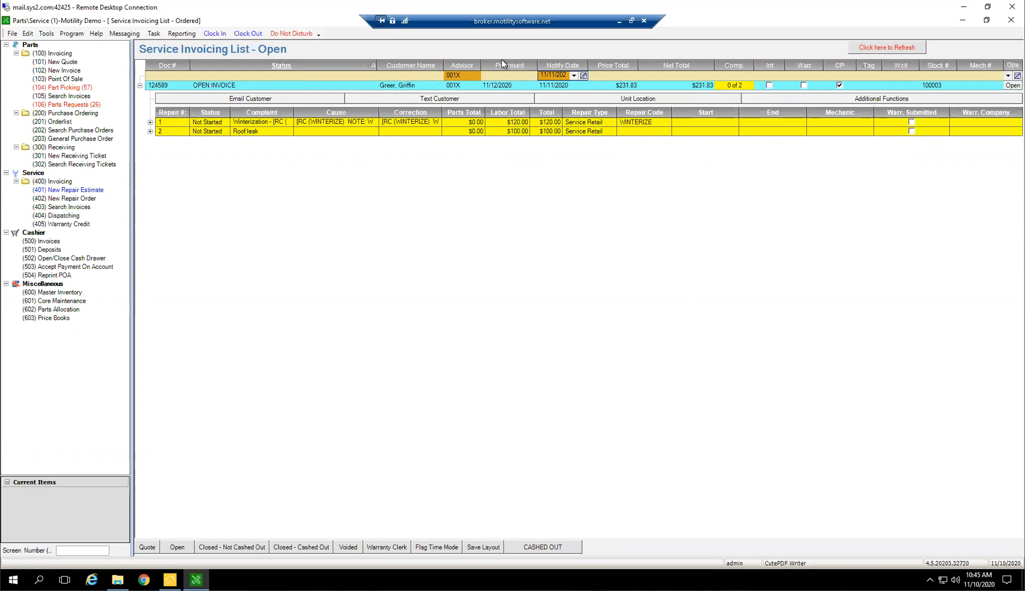
double_click(497, 88)
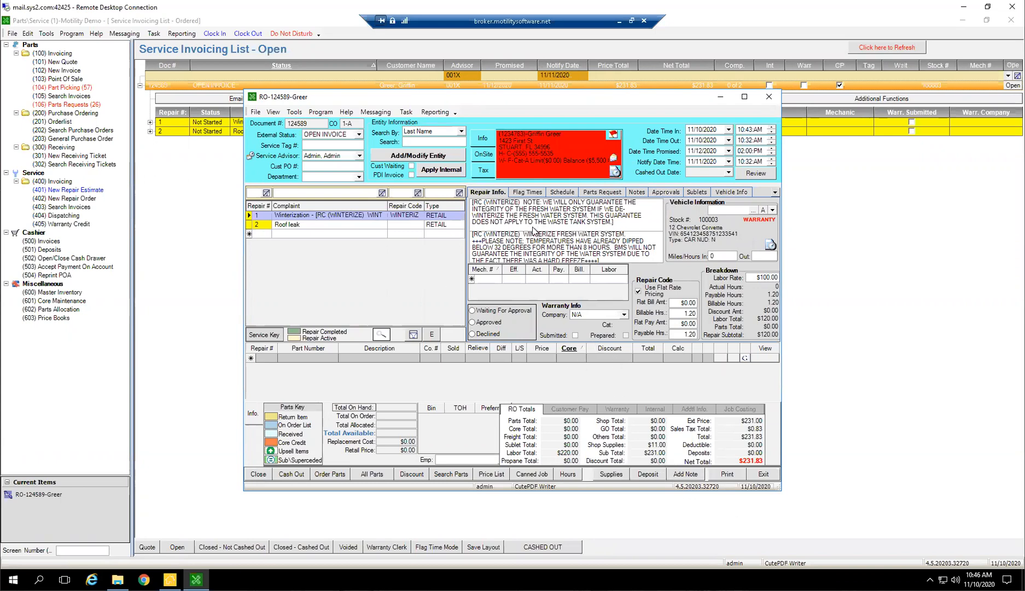
click(687, 474)
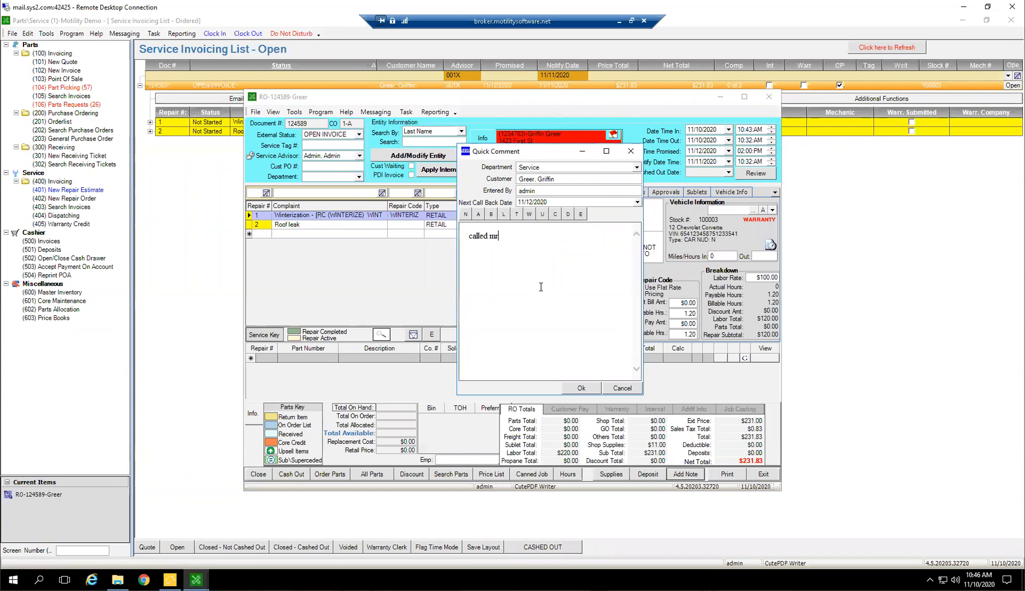
text(er oin)
key(BackSpace)
key(BackSpace)
key(BackSpace)
key(BackSpace)
text(on the 11th to discuss delay, vehicle will be )
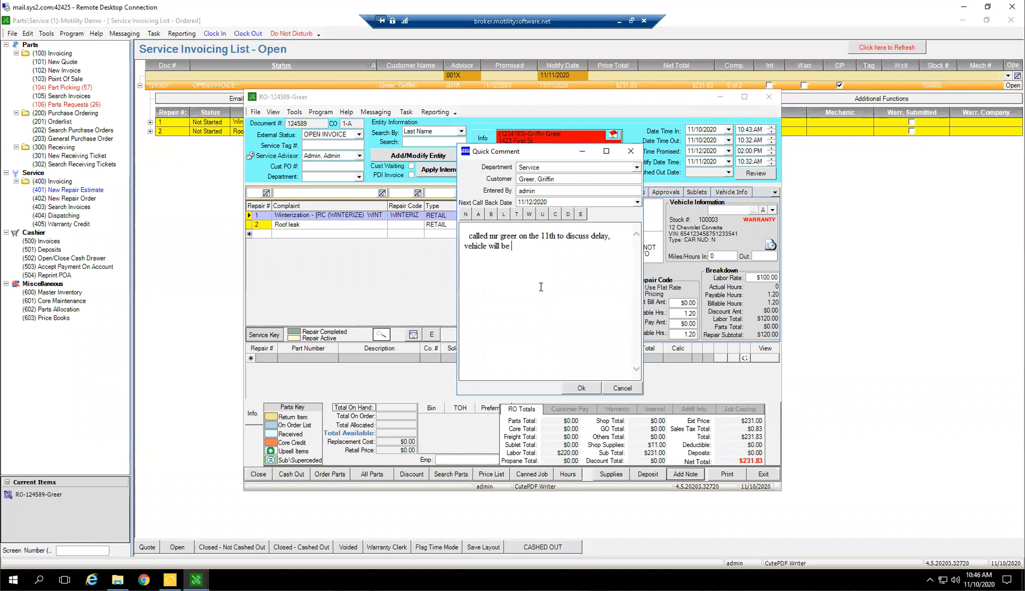
text(reay on friday. he was frustrate)
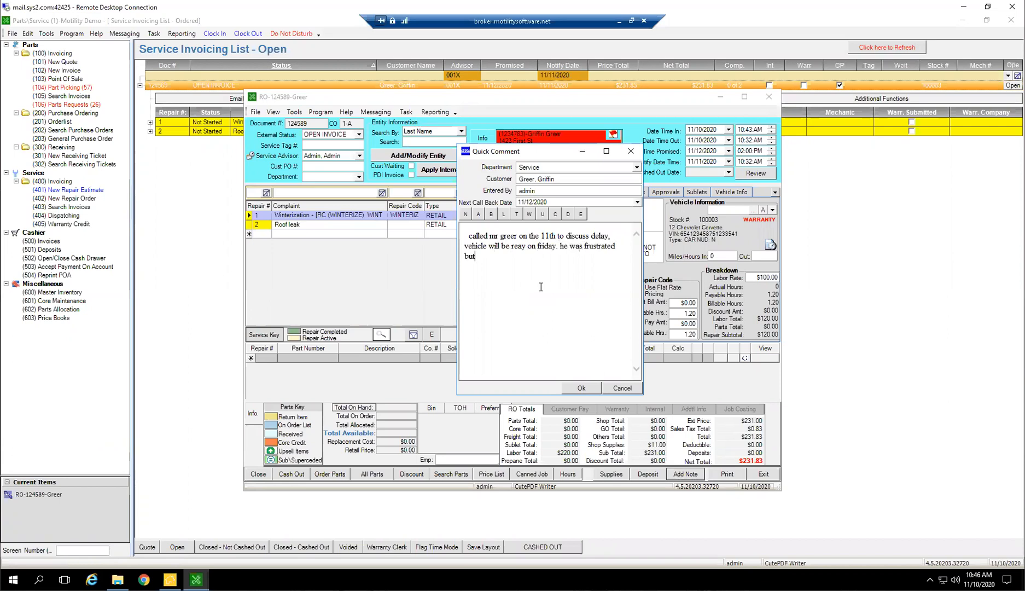
text(d but glad we called.)
click(519, 200)
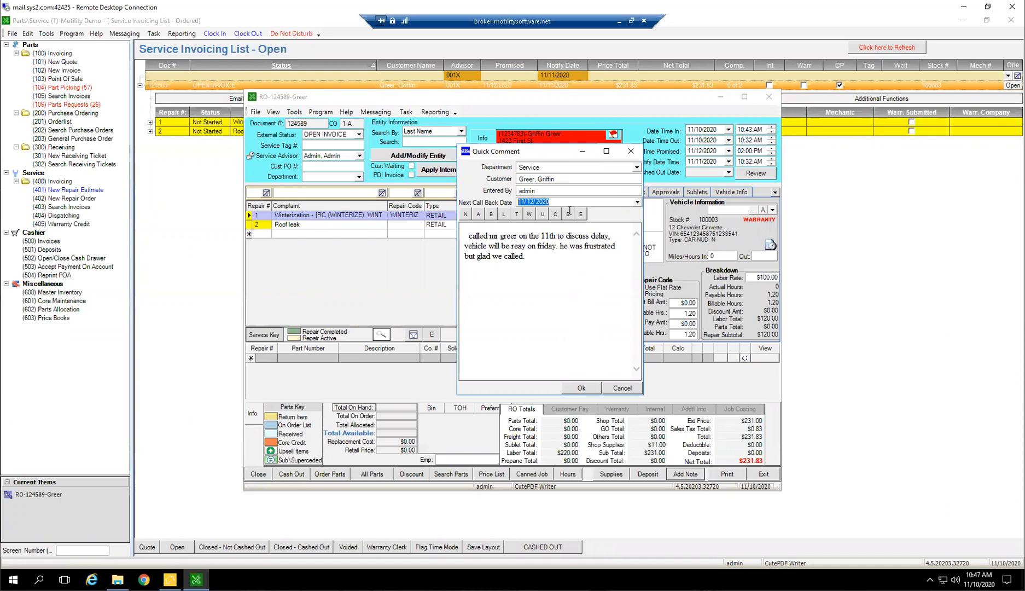
click(583, 388)
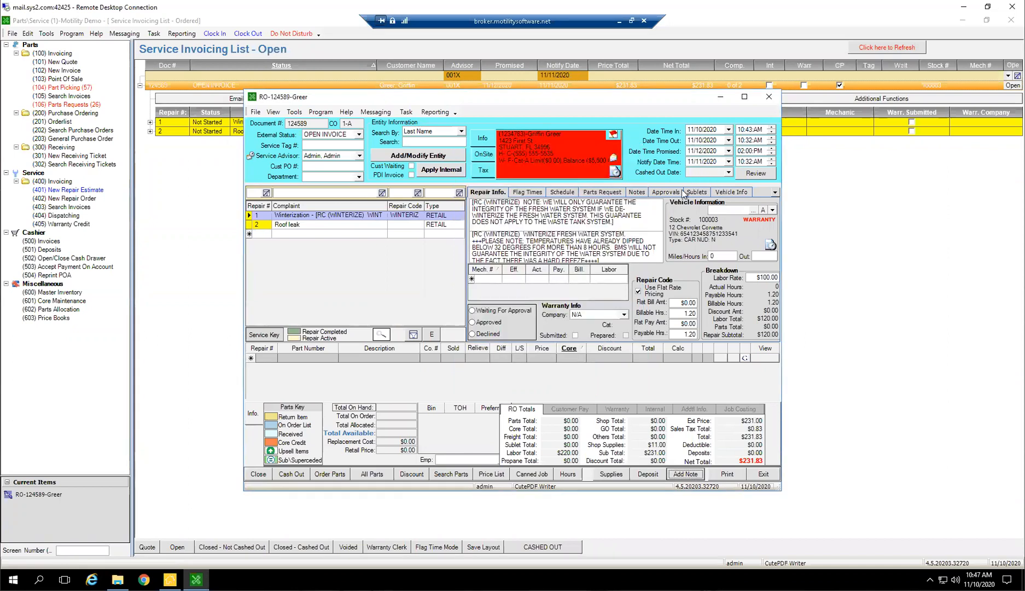
Set the repair order's Date Promised to 11/13/2020 and its Notify Date to 11/12/2020, and exit the order
click(728, 151)
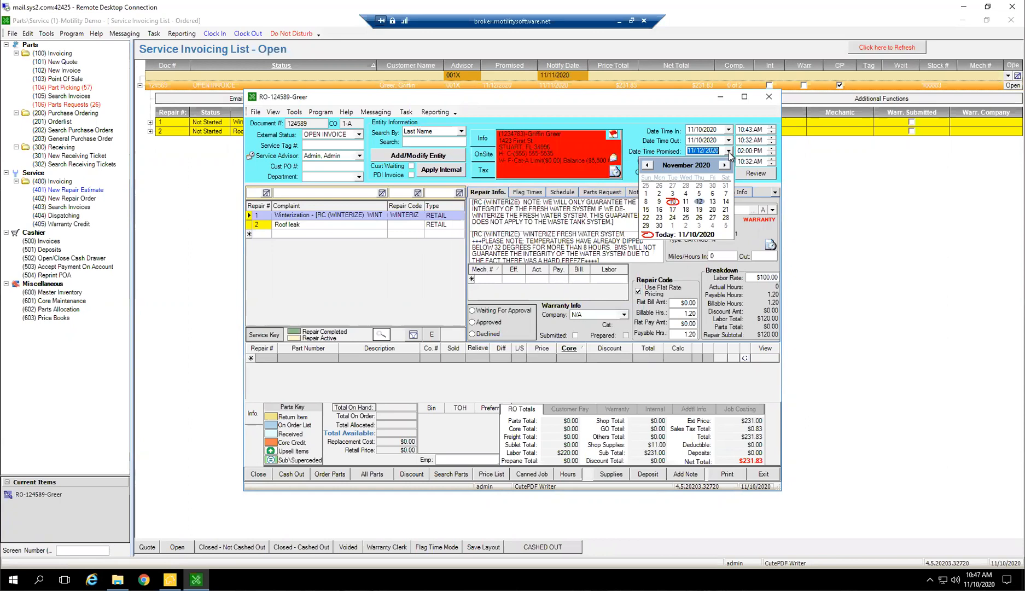
click(712, 202)
click(728, 162)
click(704, 212)
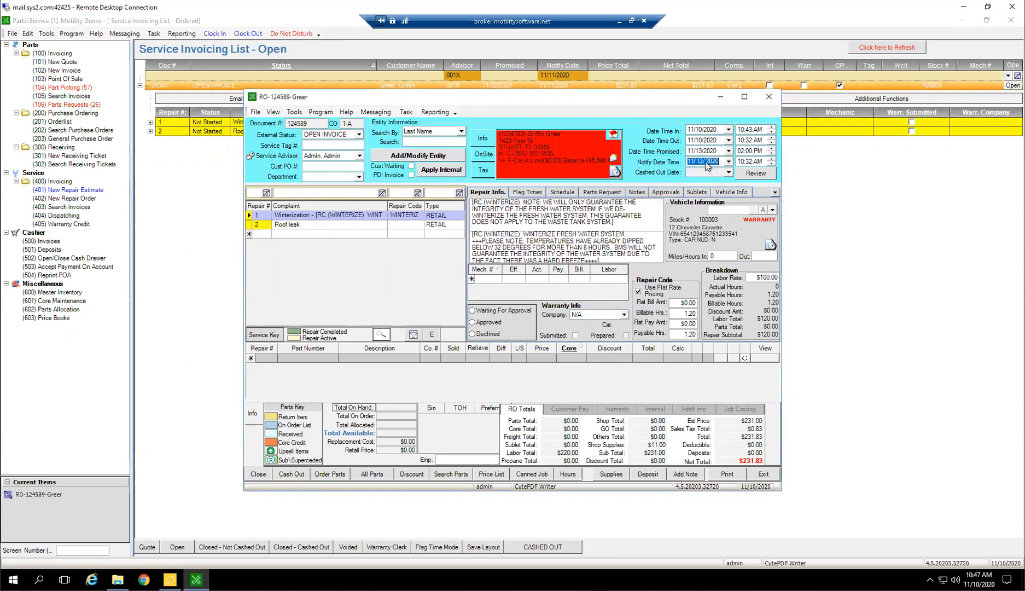
click(763, 474)
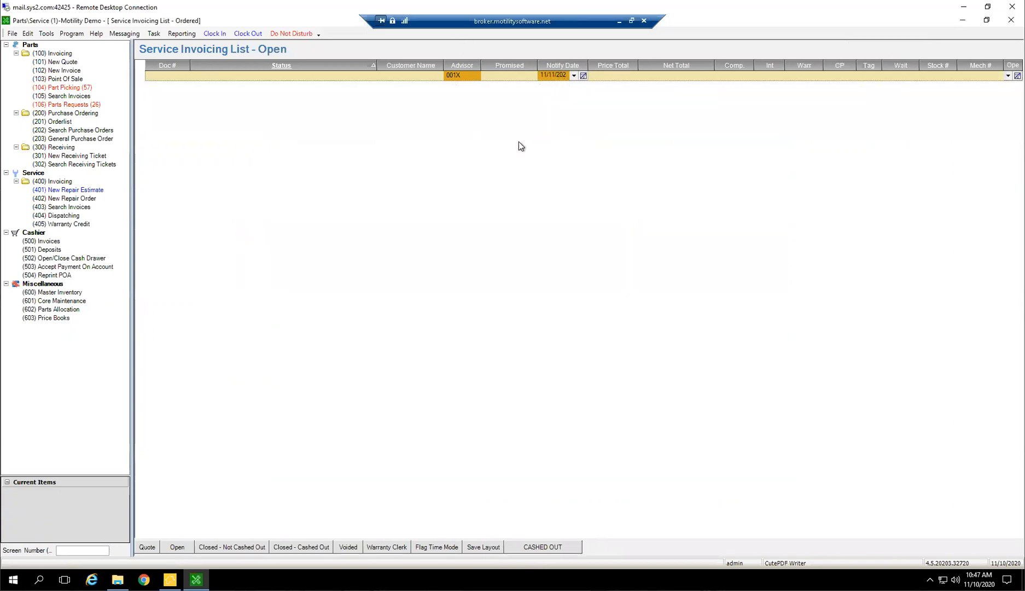
Clear the Notify Date filter from the Open list and collapse the updated order's repair lines
click(584, 76)
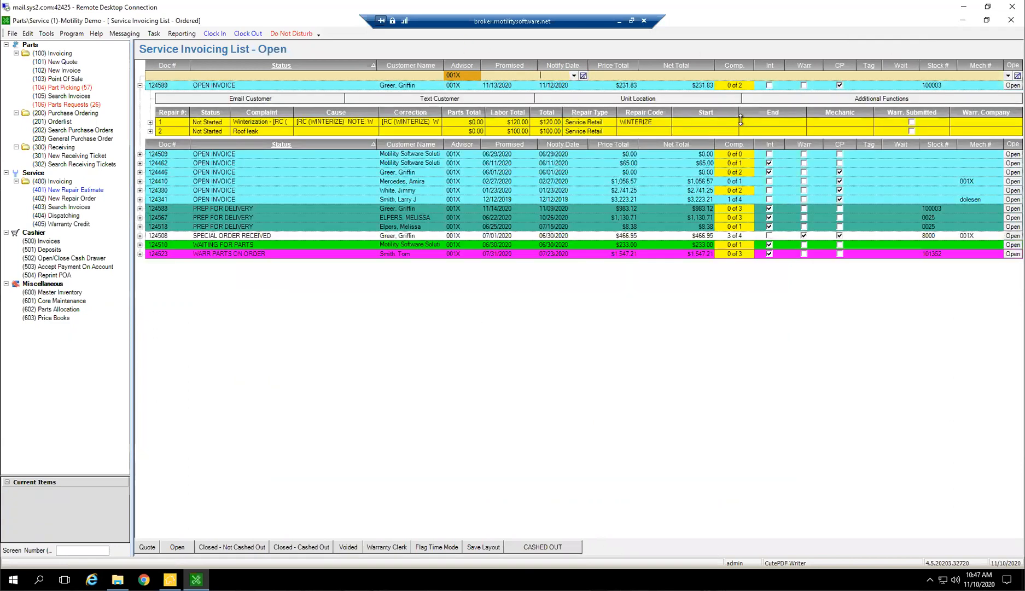
click(141, 87)
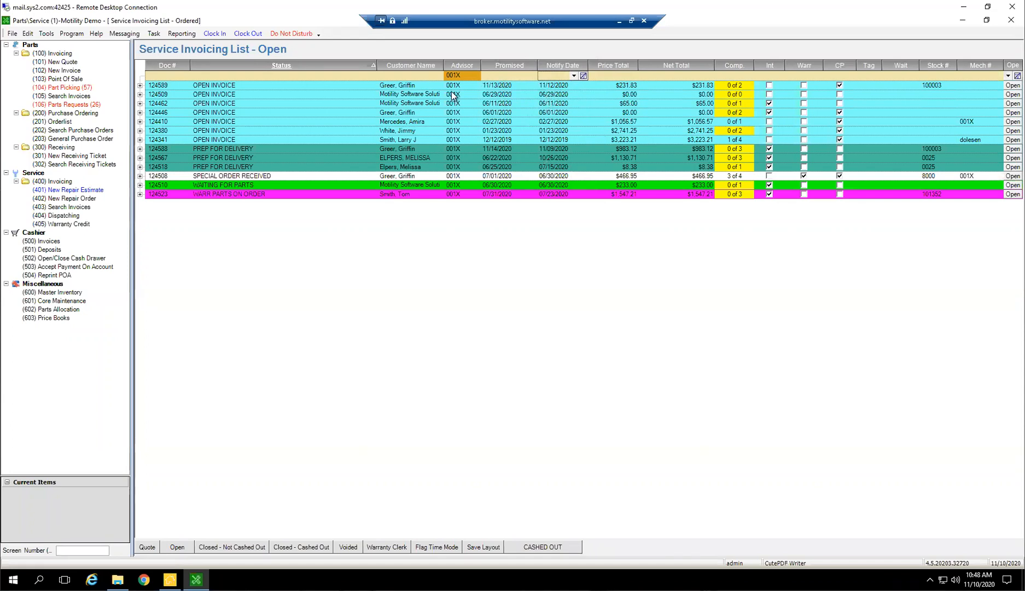
Reopen the updated order and start a blank repair order to examine its default Date In, Date Out, Promised and Notify dates
click(501, 87)
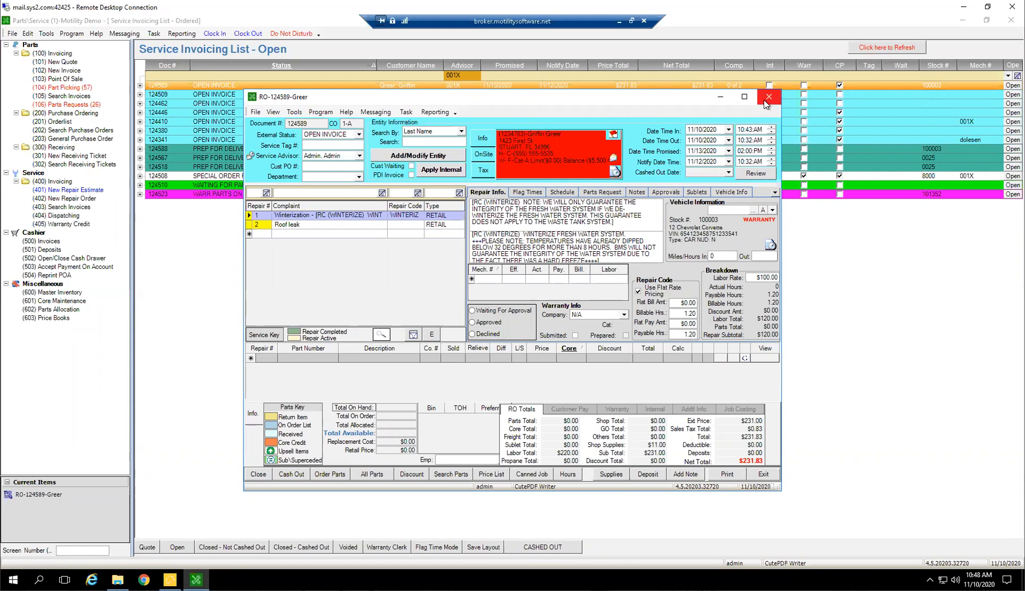
click(77, 199)
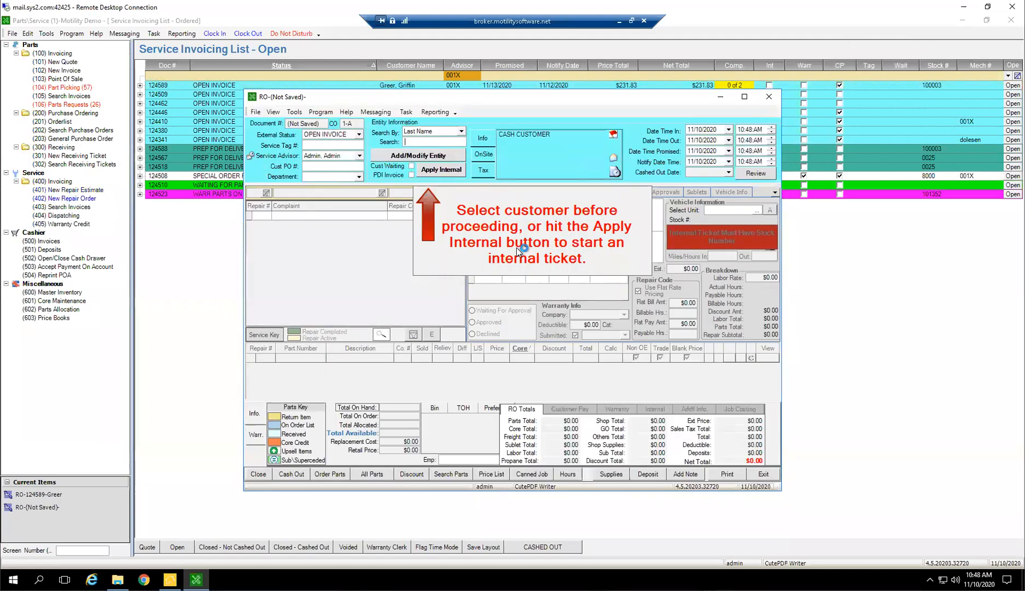
click(698, 129)
click(703, 140)
click(705, 151)
click(707, 162)
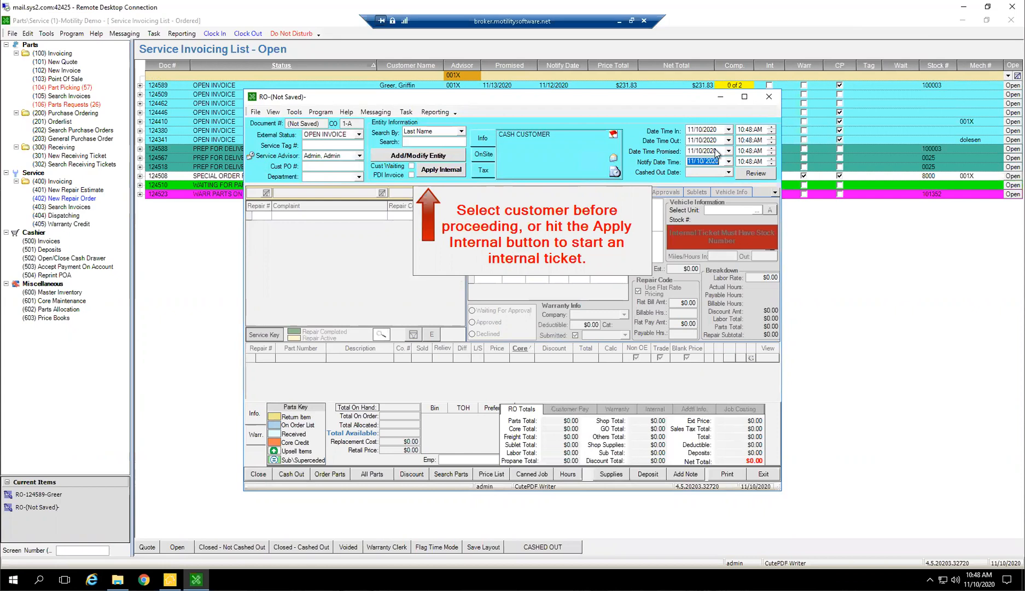
click(718, 130)
click(693, 153)
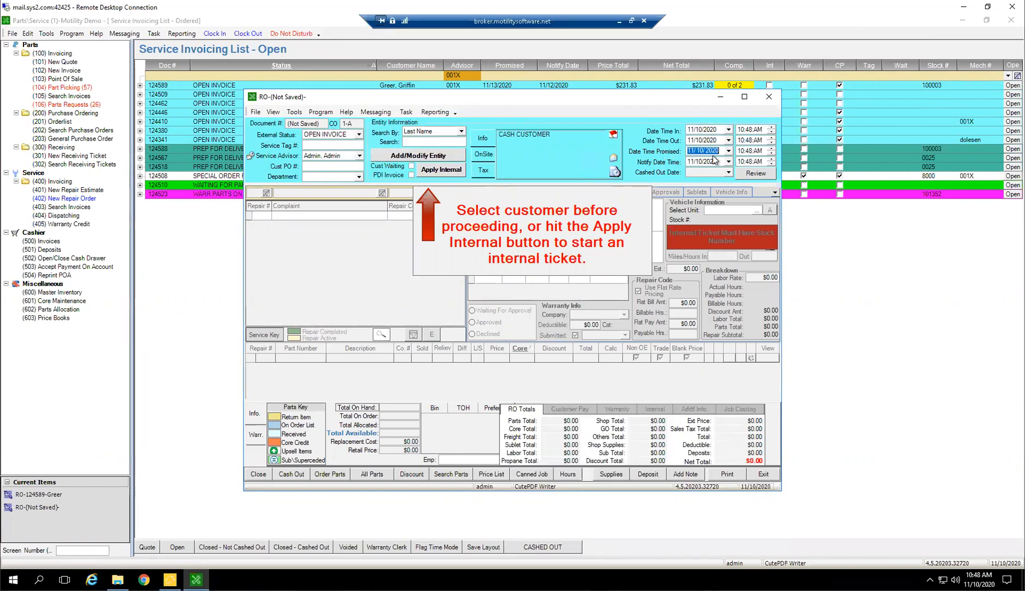
click(696, 161)
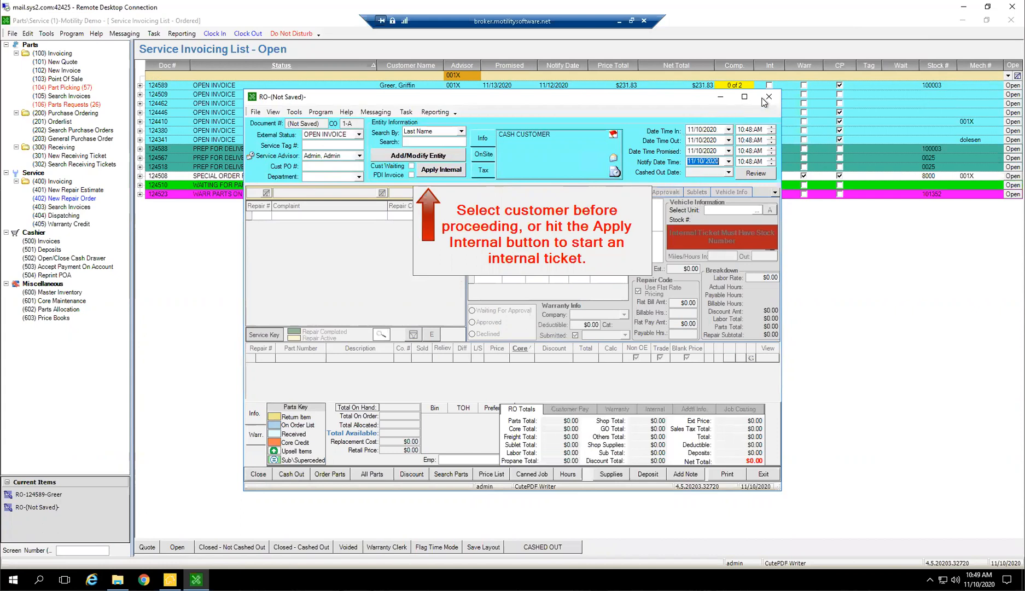
Return to the existing repair order, check its Notify Date and close the order
click(53, 496)
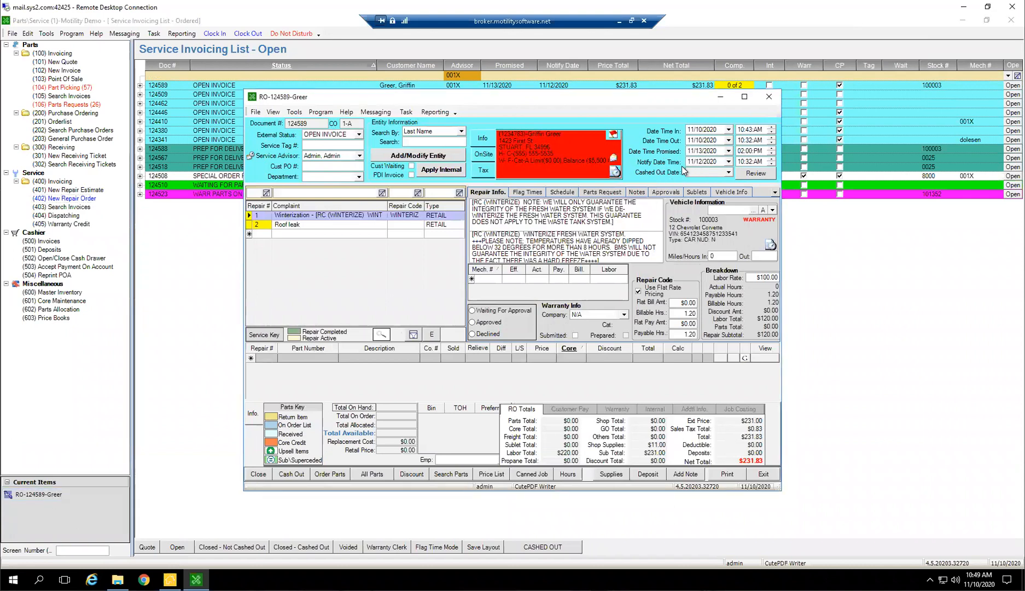
click(693, 163)
click(768, 97)
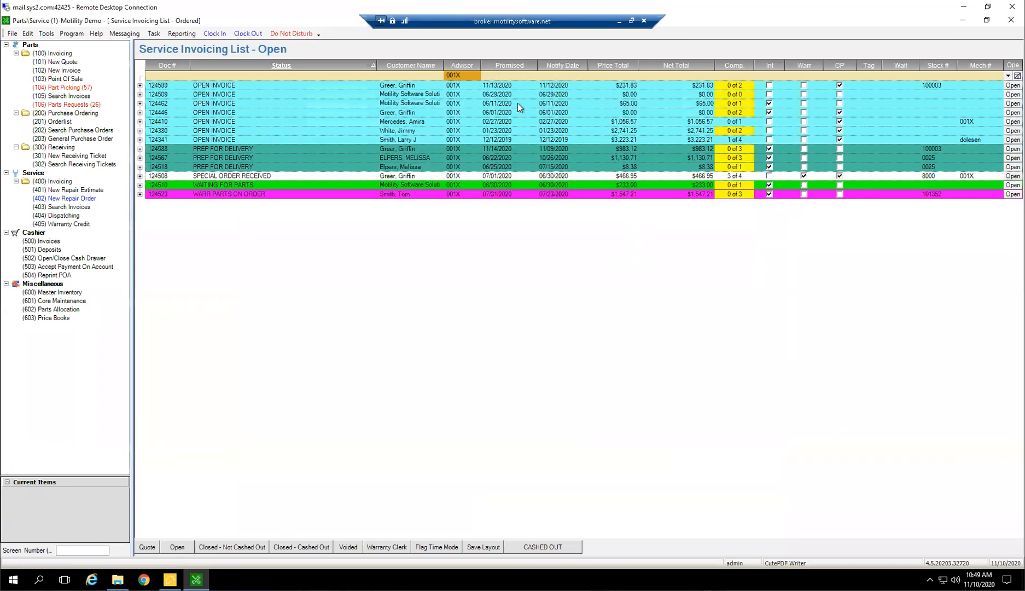
Clear the Advisor filter so the Open list covers all advisors
click(478, 78)
click(179, 548)
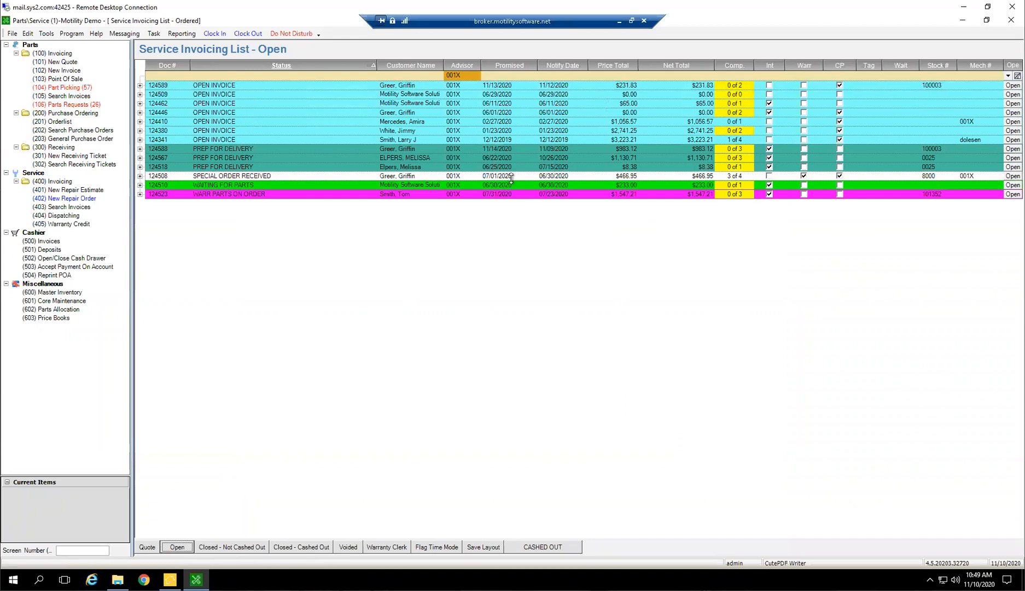
click(476, 77)
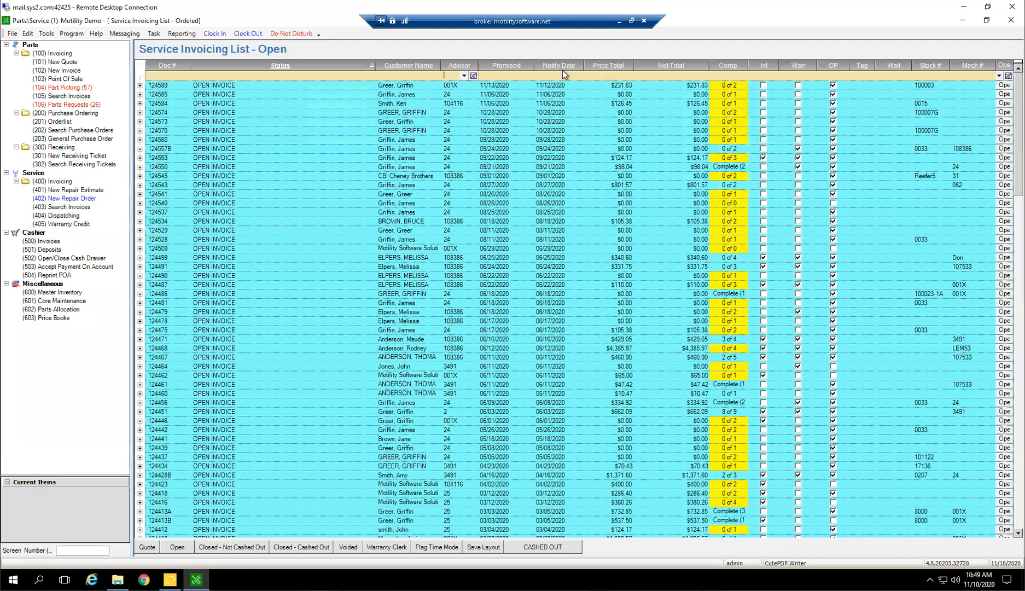
Filter the Open list to orders with a Notify Date of 06/11/2020, and clear that filter again
click(560, 74)
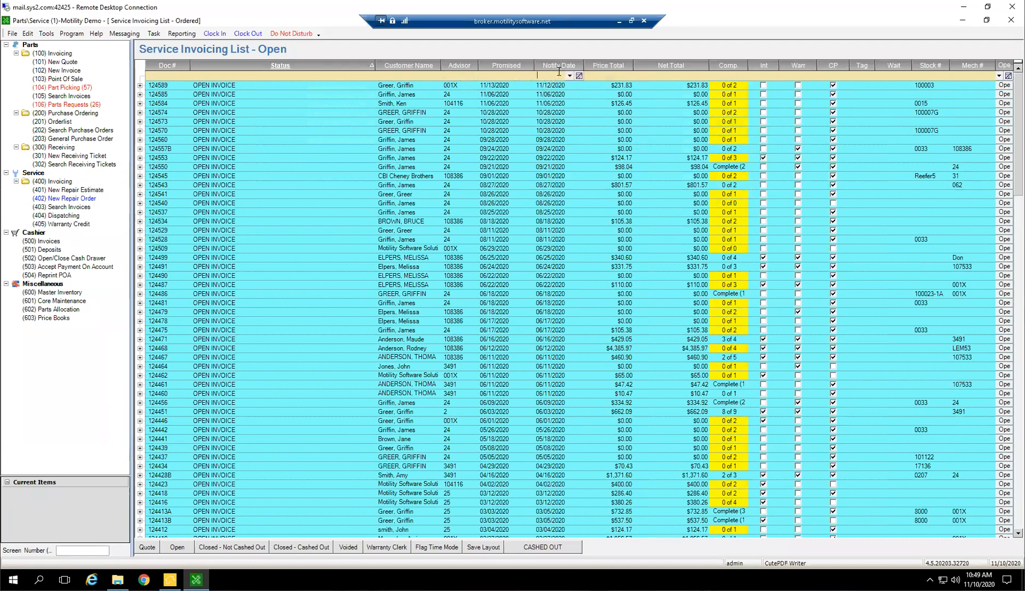
text(006)
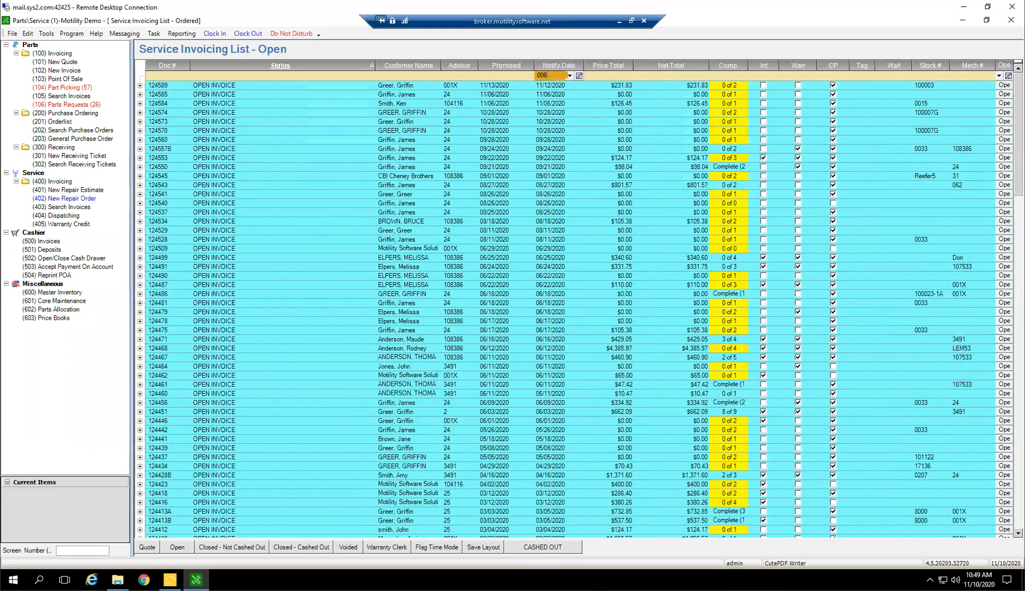
key(BackSpace)
key(BackSpace)
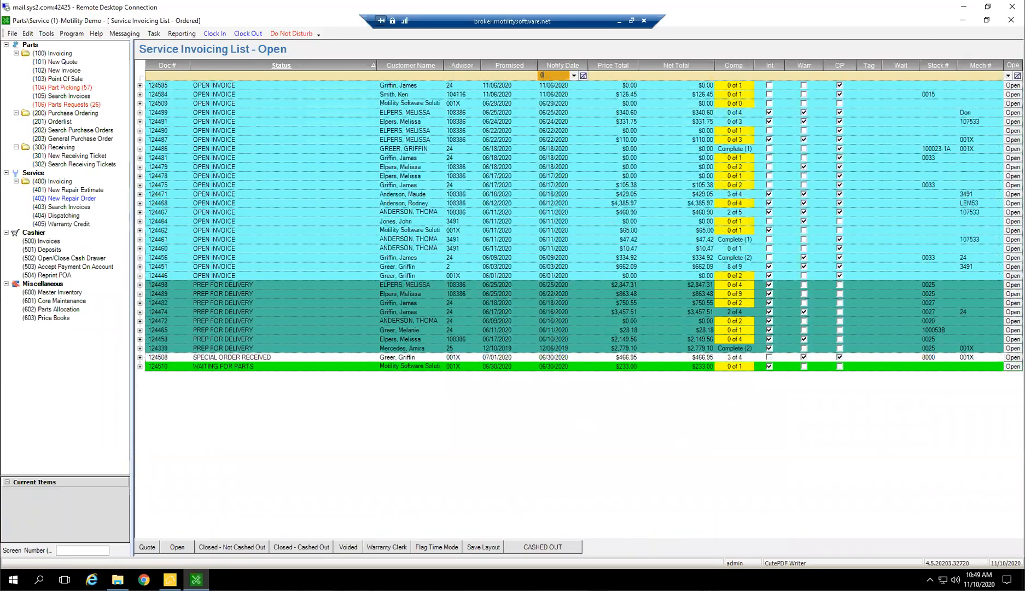
text(6/)
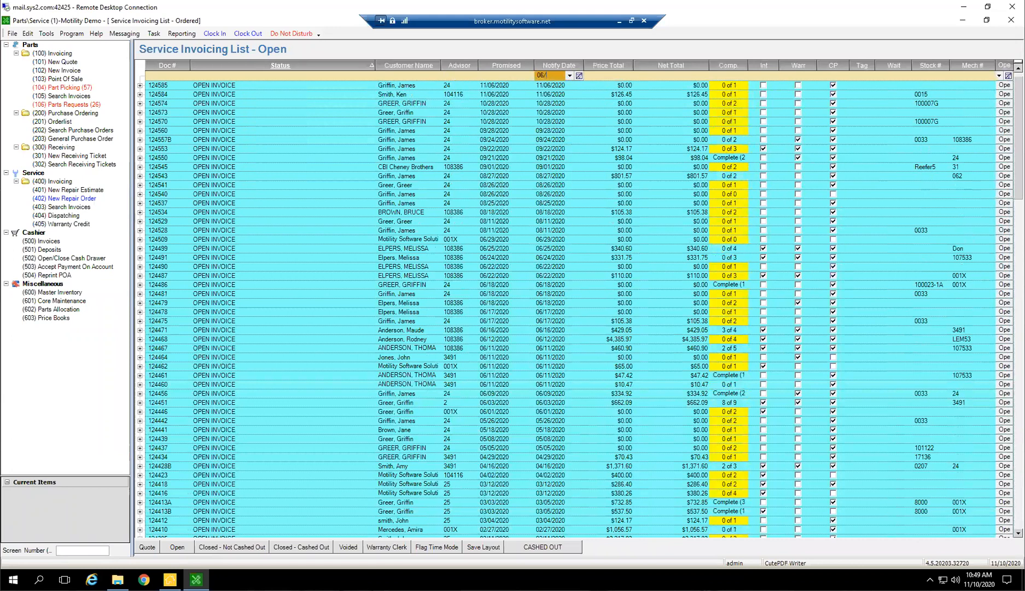
text(11/2020)
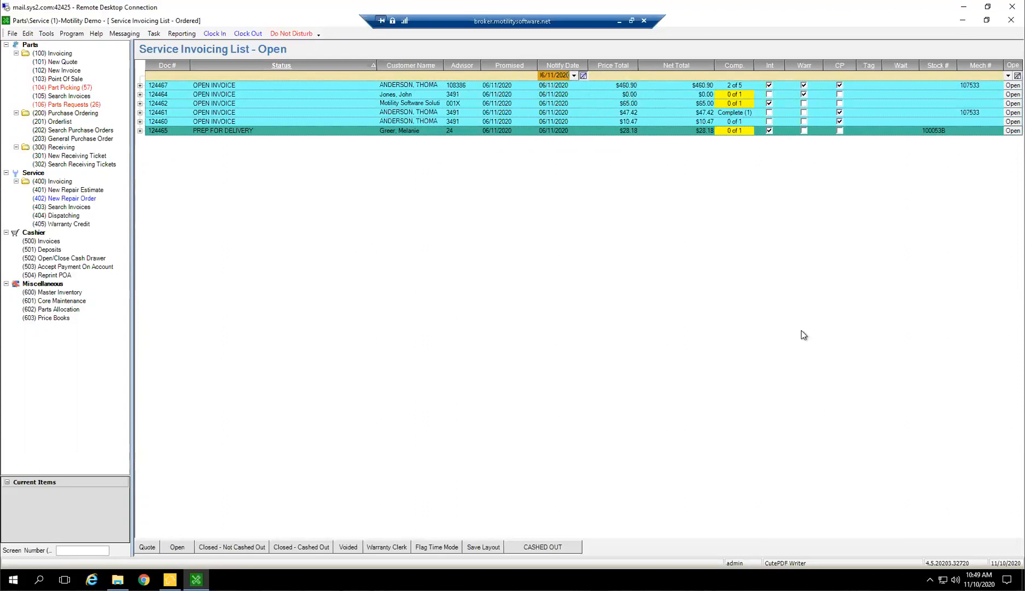
scroll(639, 307, up, 8)
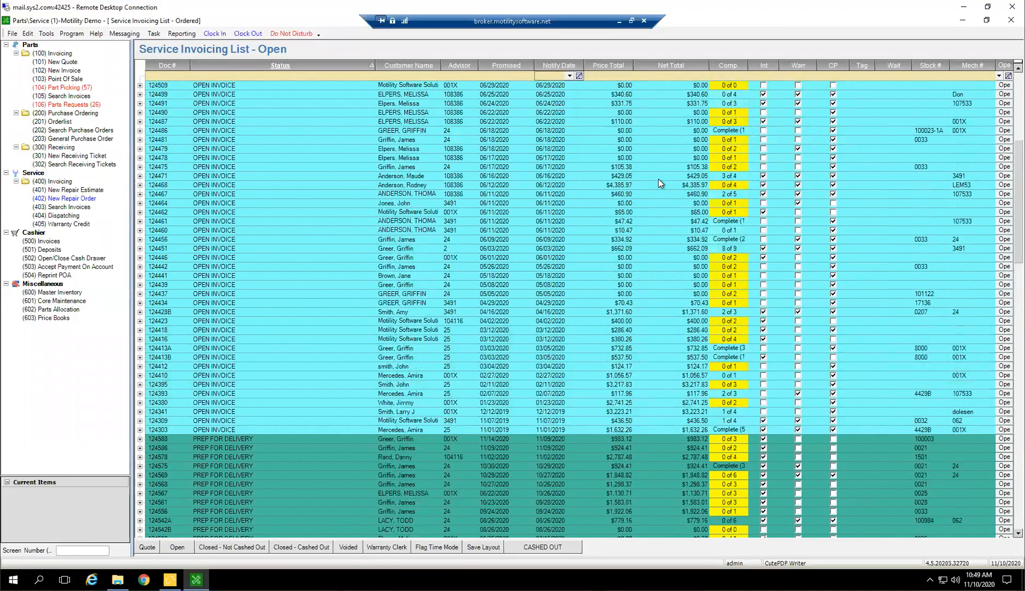
scroll(959, 178, up, 2)
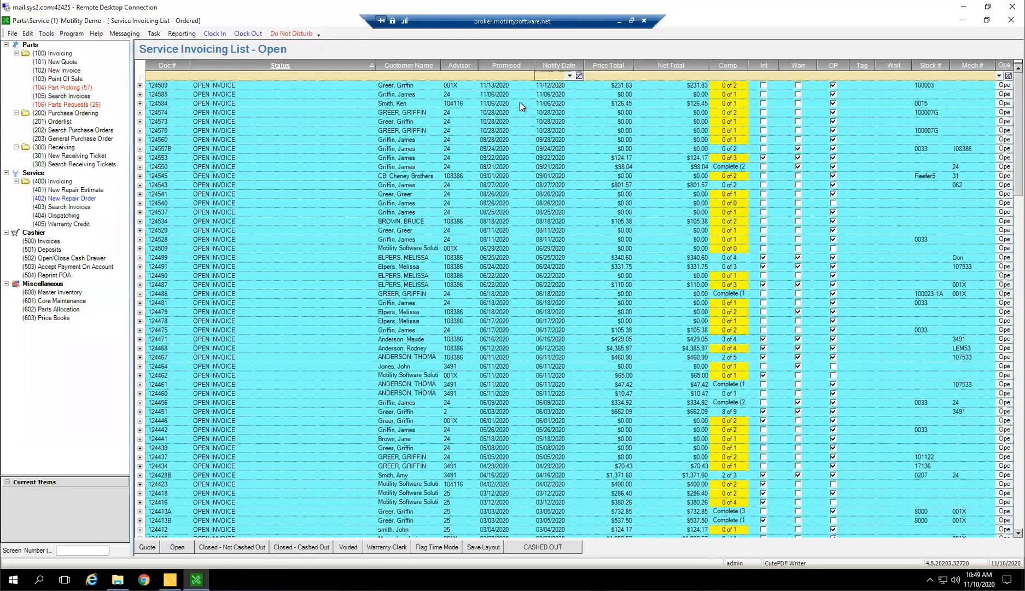
Open the order promised for 11/13/2020 and set its Service Tag # to 12345
click(561, 85)
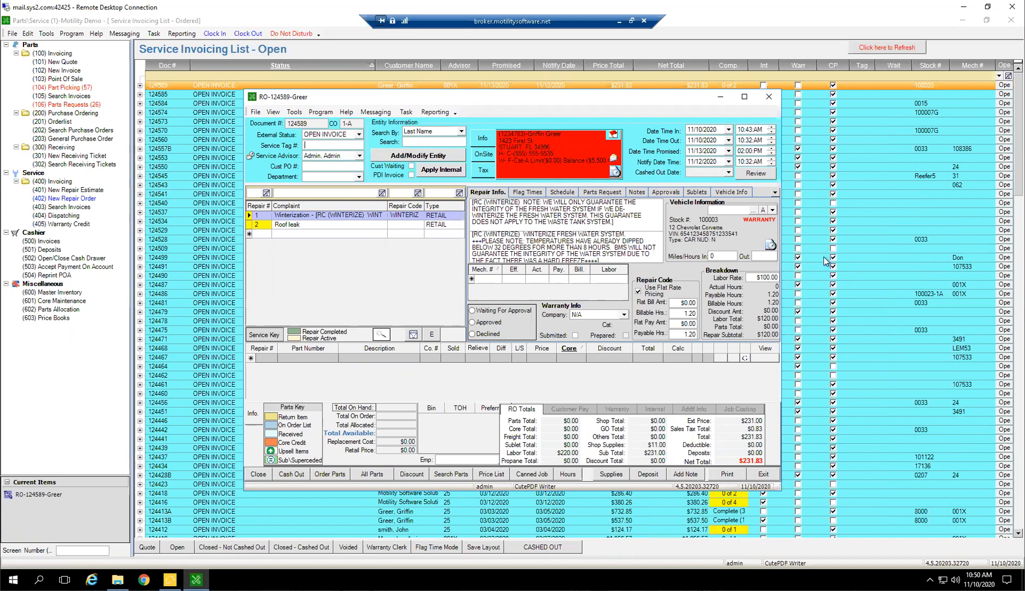
text(12345)
key(ctrl+a)
Open the Unit Location Finder from the order's vehicle information, highlight location Bay-1 and close the finder without updating
click(731, 192)
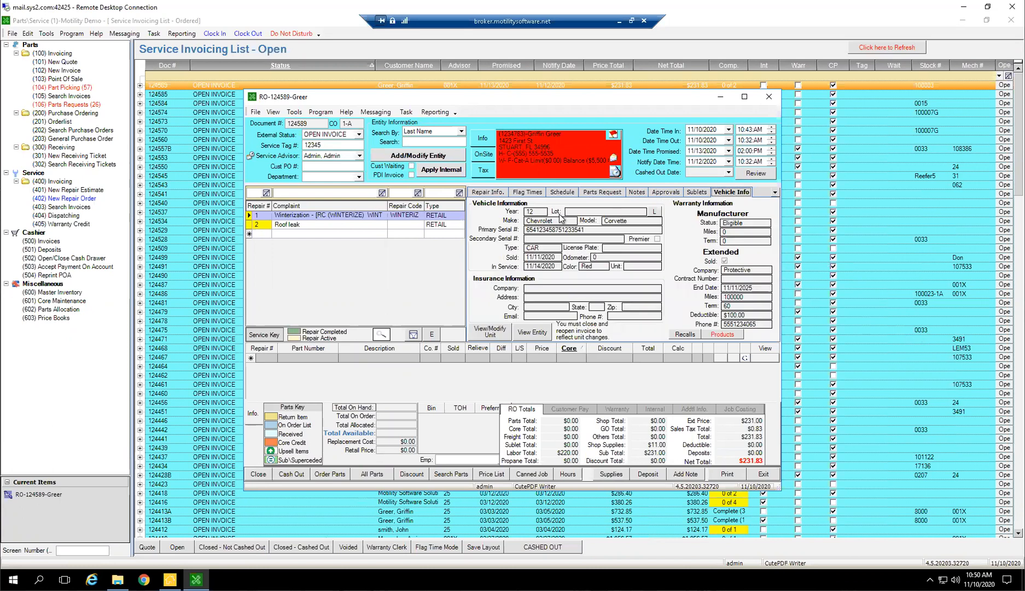
click(653, 213)
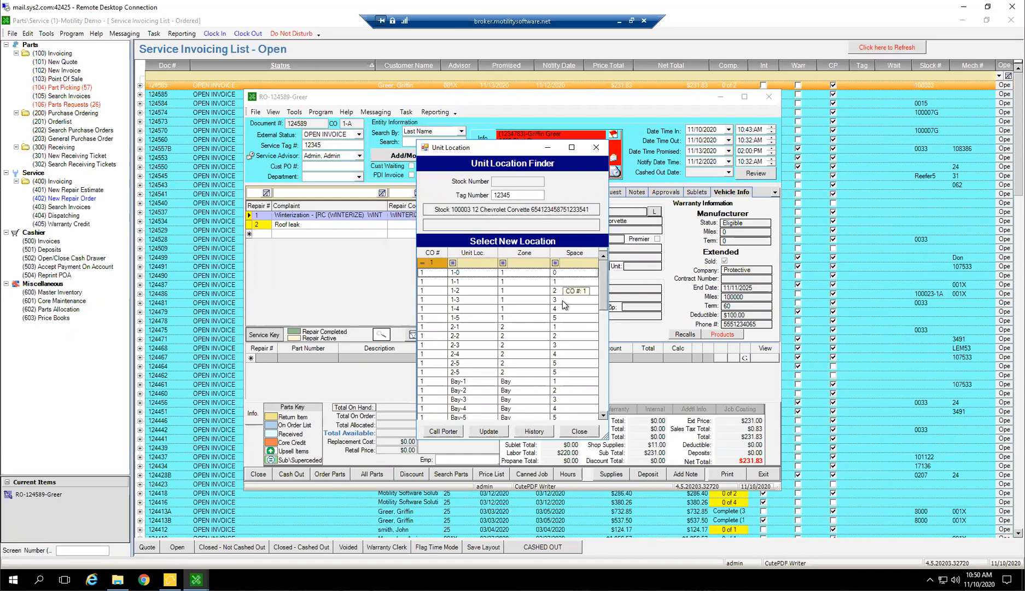
scroll(565, 305, down, 2)
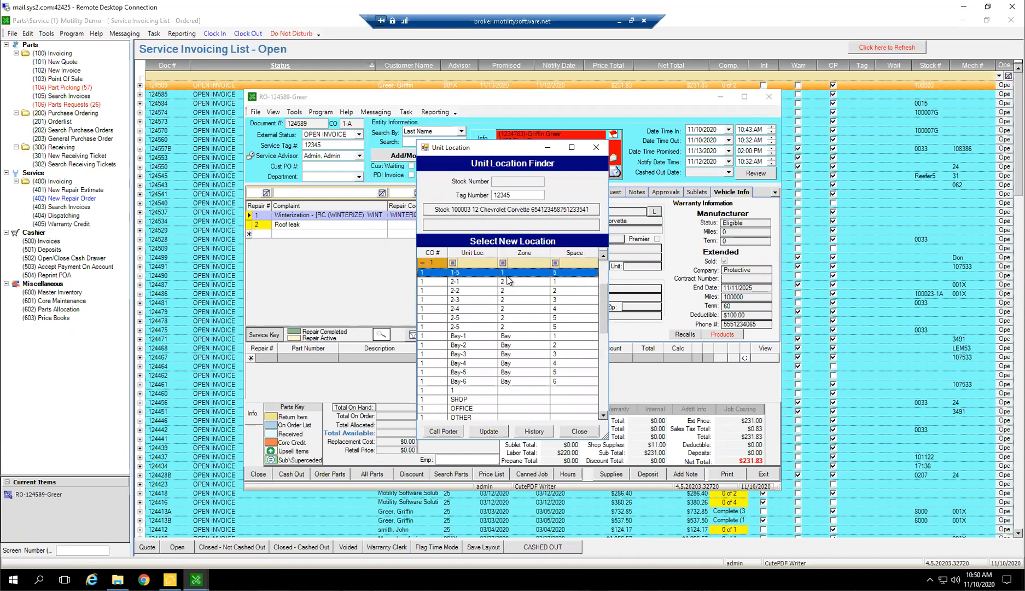
click(511, 335)
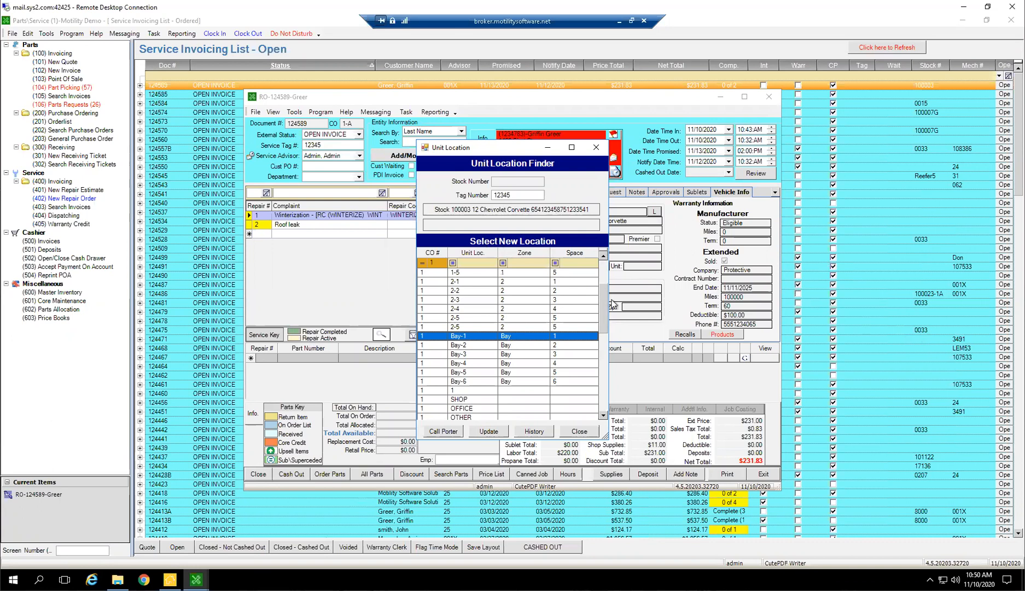
click(581, 433)
Replace the order's Service Tag # with ABC123 and clear the field again
click(327, 146)
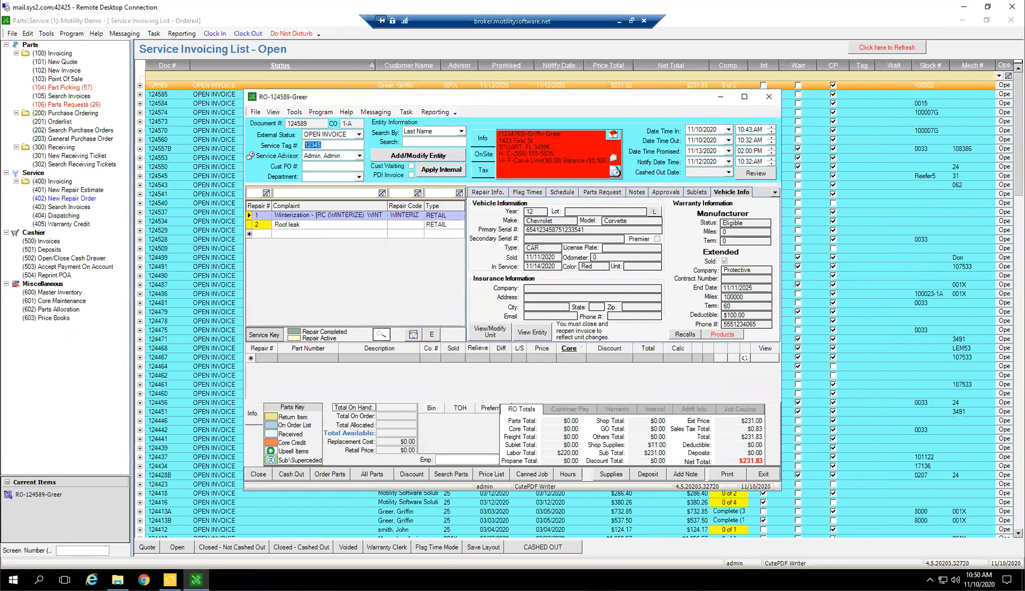
text(ABC)
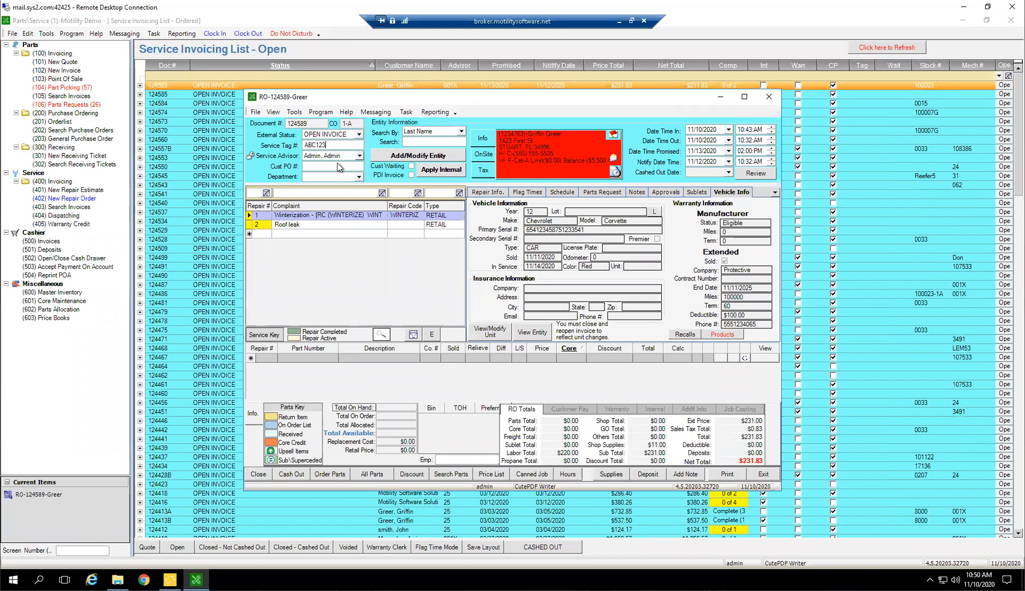
double_click(323, 145)
key(BackSpace)
Look through the employees available as Service Advisor, keeping the current selection
click(359, 157)
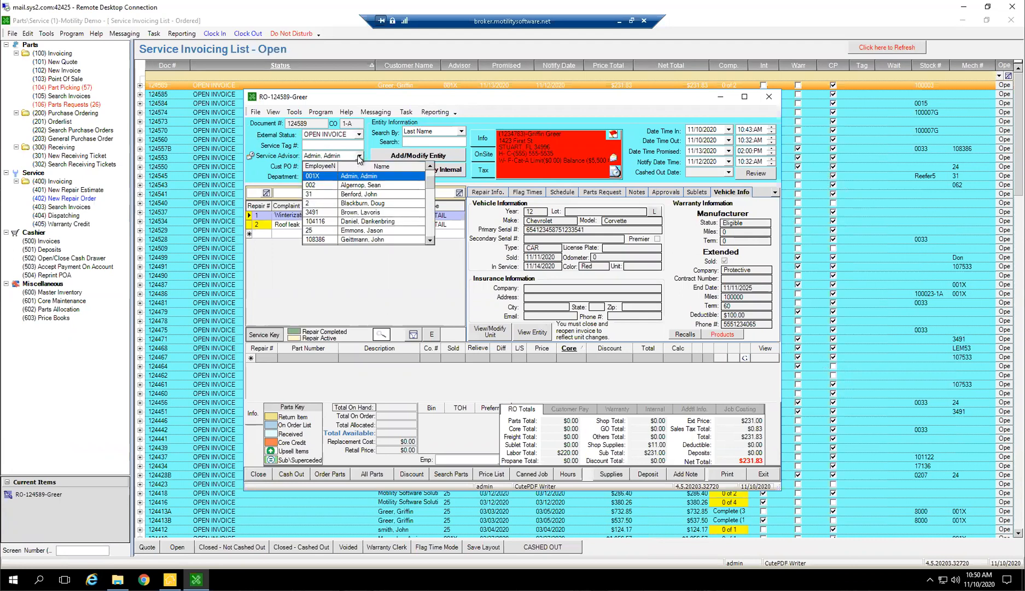
scroll(364, 214, down, 1)
scroll(366, 215, down, 4)
scroll(366, 215, up, 4)
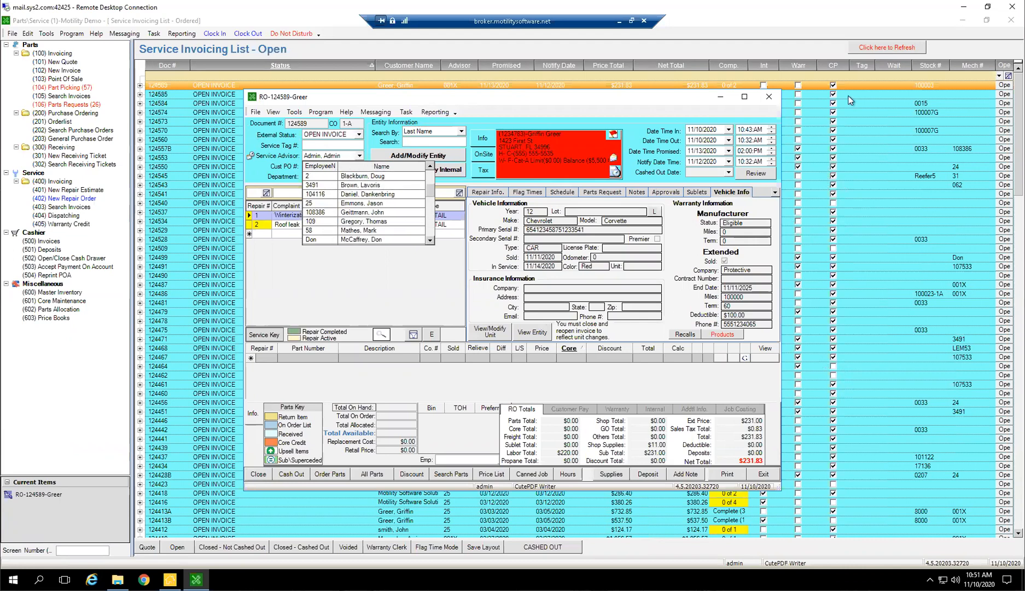
scroll(392, 211, up, 2)
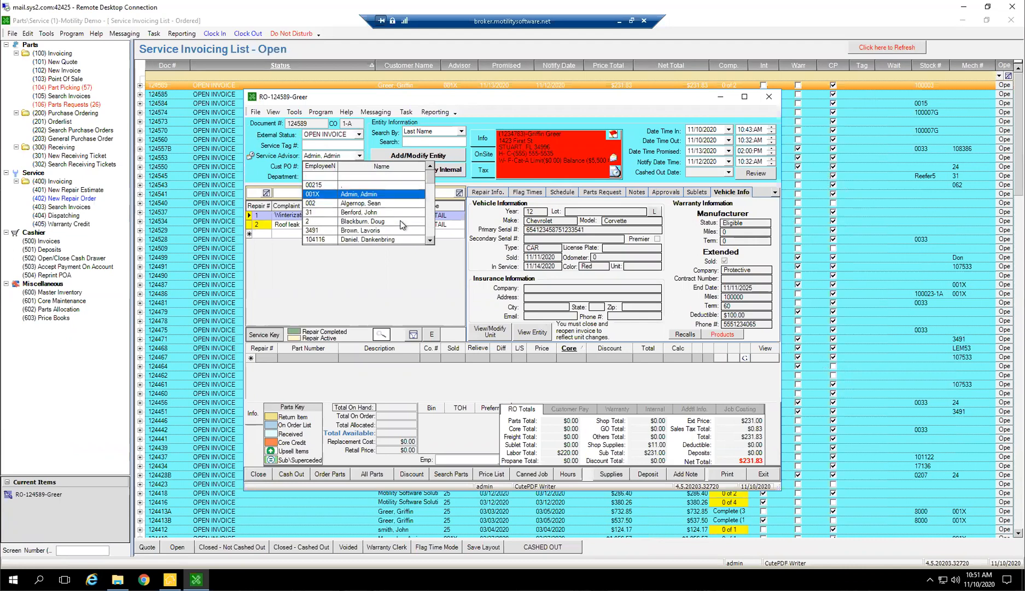
click(410, 274)
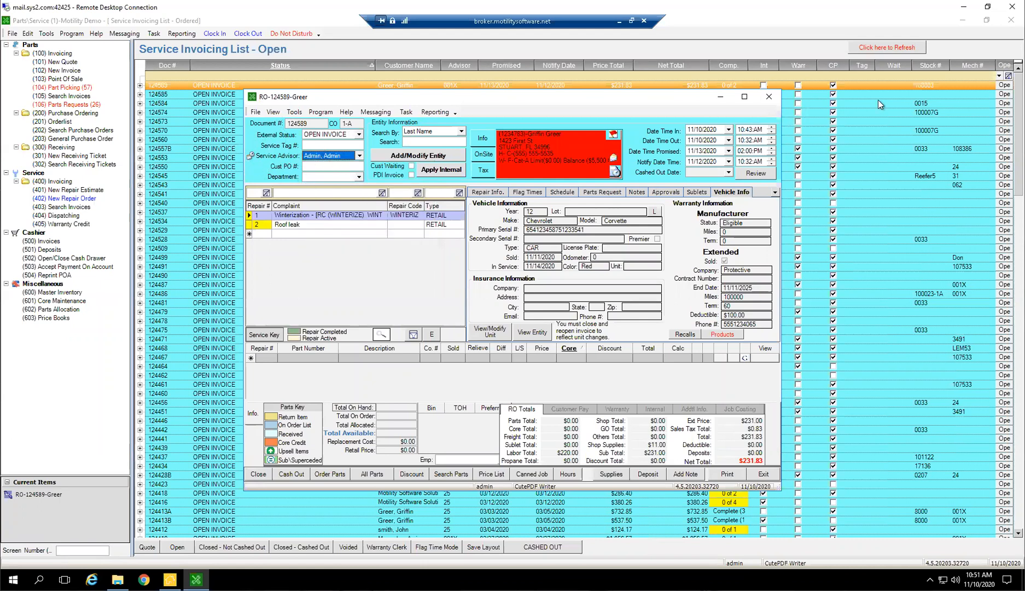
click(359, 156)
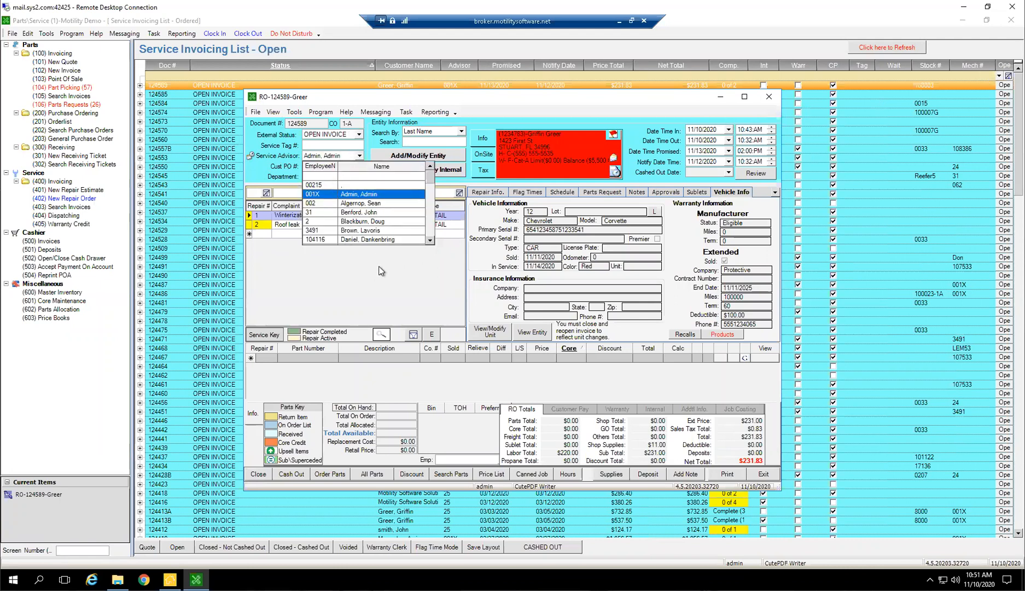
click(418, 278)
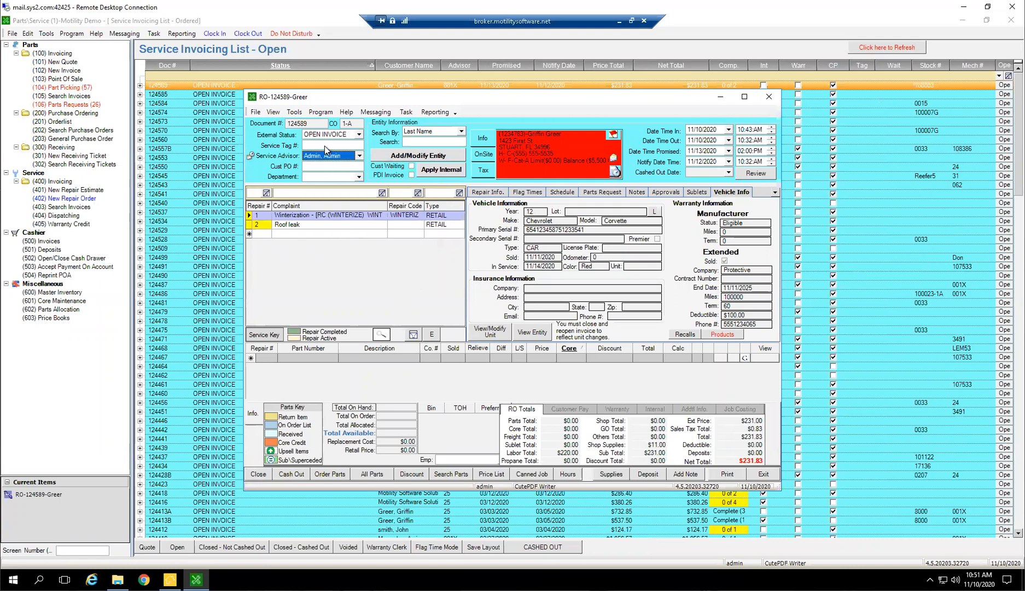
Enter a customer purchase order number in Cust PO # and copy it
click(313, 167)
text(1654879)
drag(334, 167, 255, 162)
right_click(321, 167)
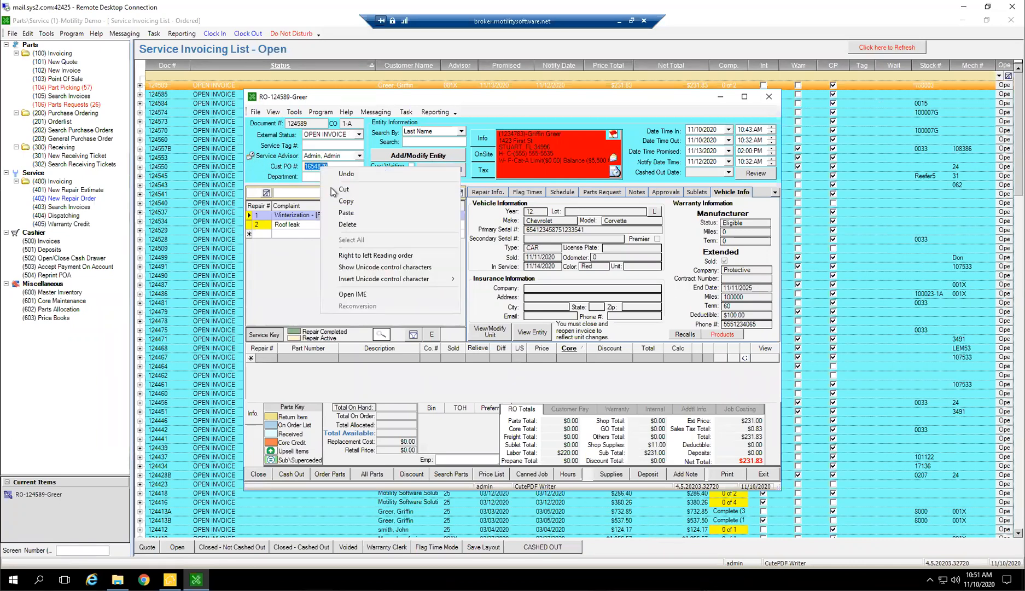
click(342, 204)
Filter the Not Fulfilled purchase order list by the copied PO number, and clear that filter again
click(68, 114)
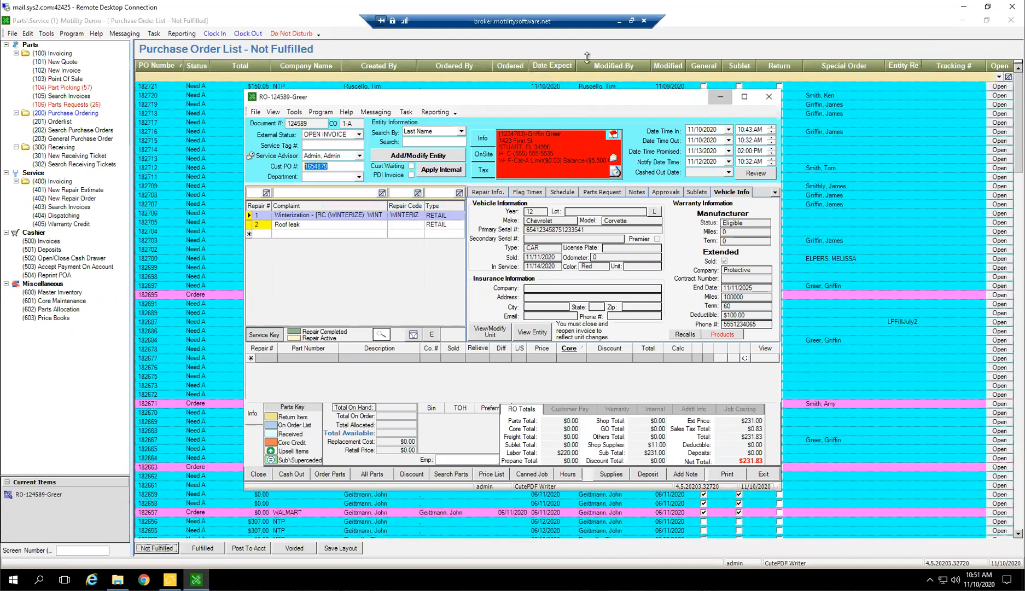
click(721, 97)
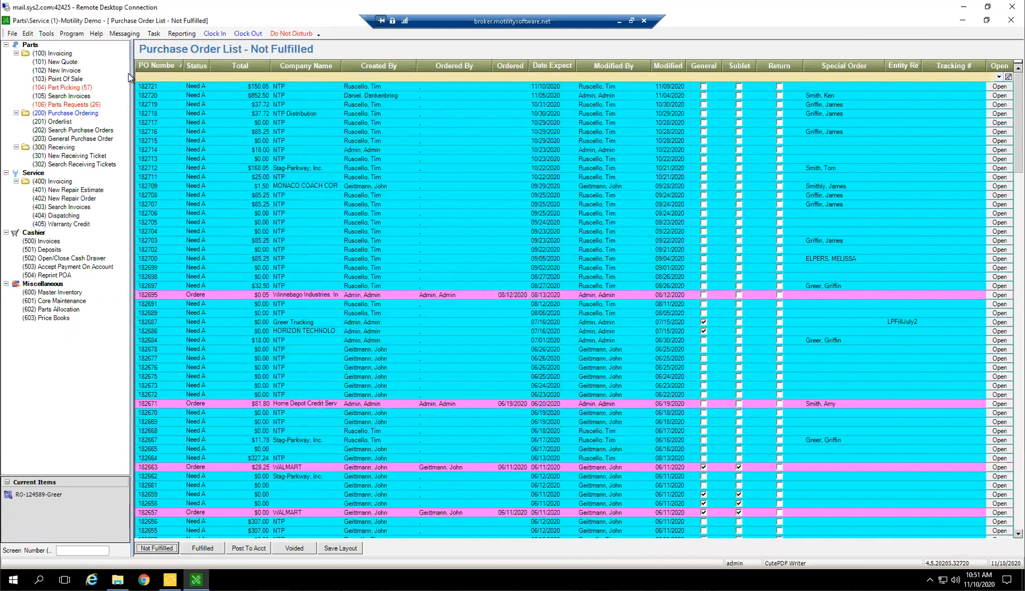
click(152, 85)
click(156, 77)
right_click(153, 77)
click(180, 125)
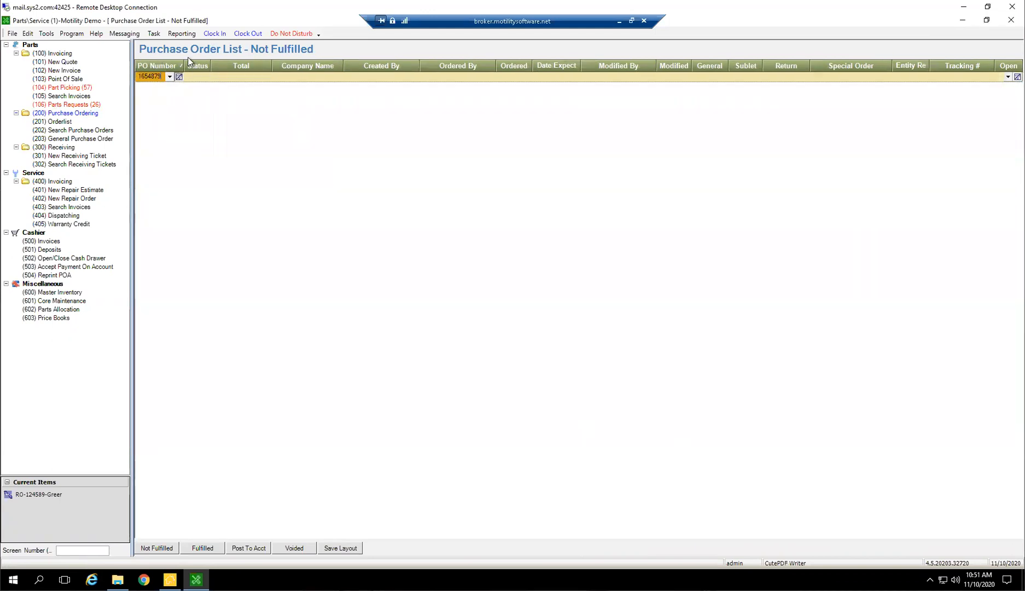
key(BackSpace)
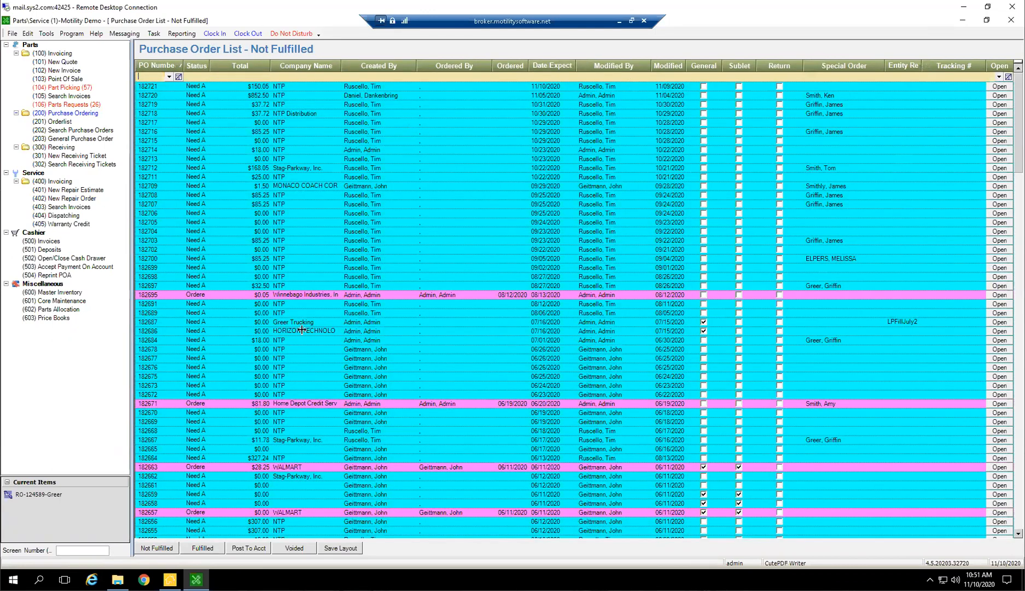
Return to the minimized repair order and clear its Cust PO # field
double_click(51, 496)
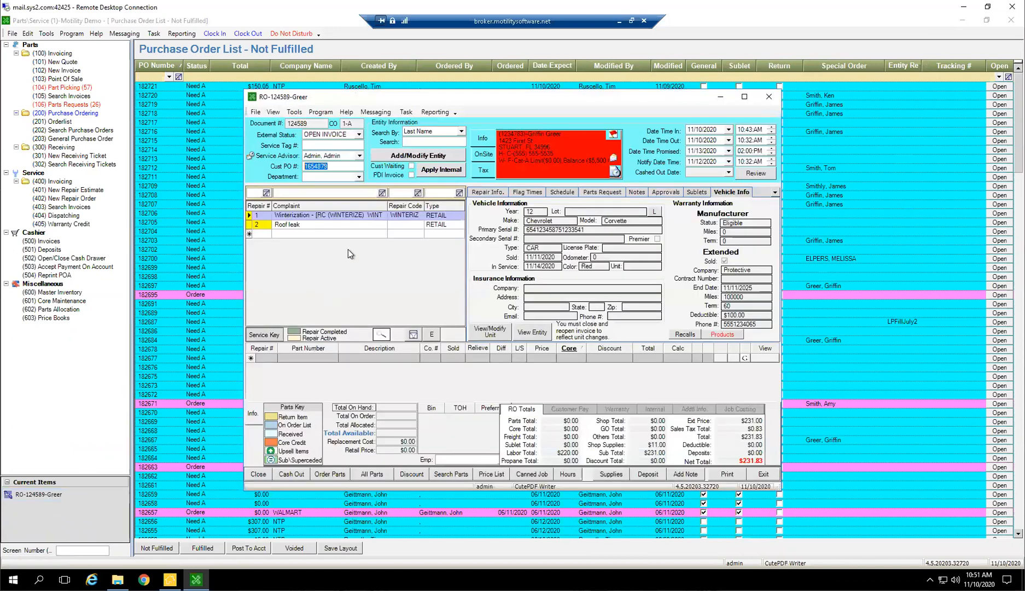
key(shift+Tab)
Set the order's Department to SALES DEPT., clear it again and review the available departments
click(358, 177)
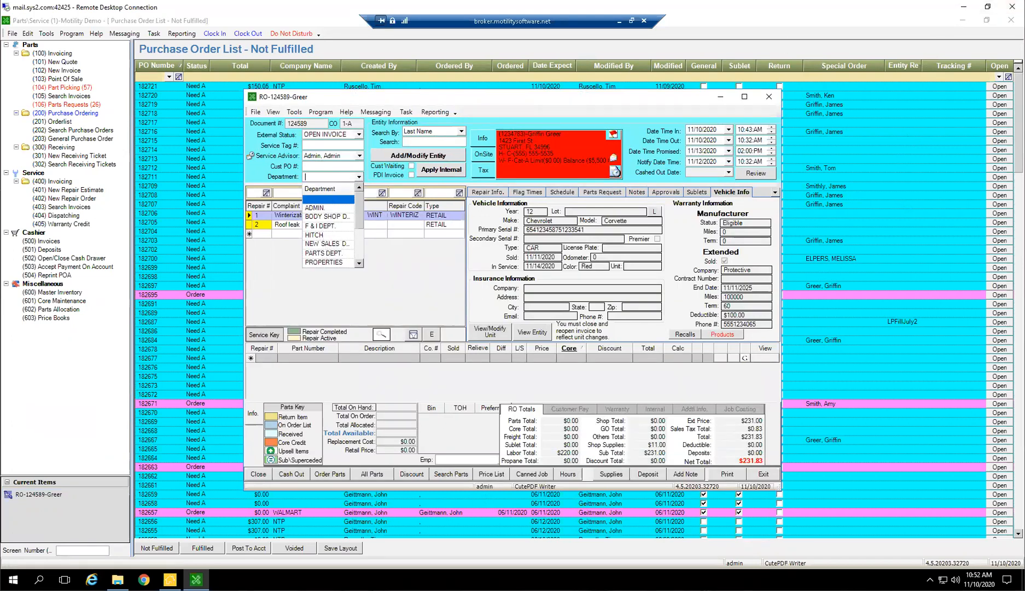
scroll(340, 245, down, 1)
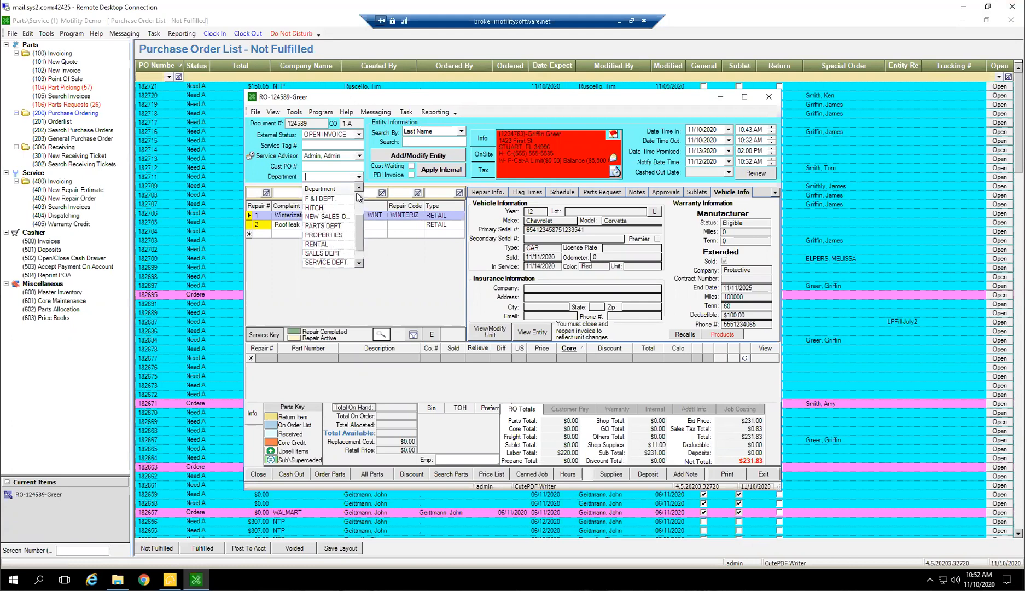
scroll(336, 235, down, 1)
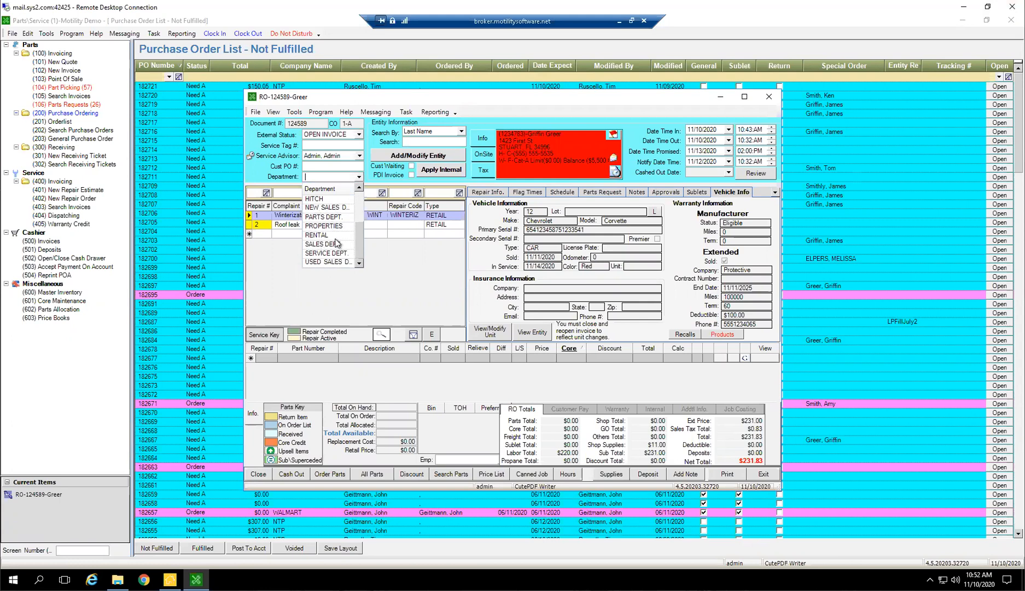
click(322, 244)
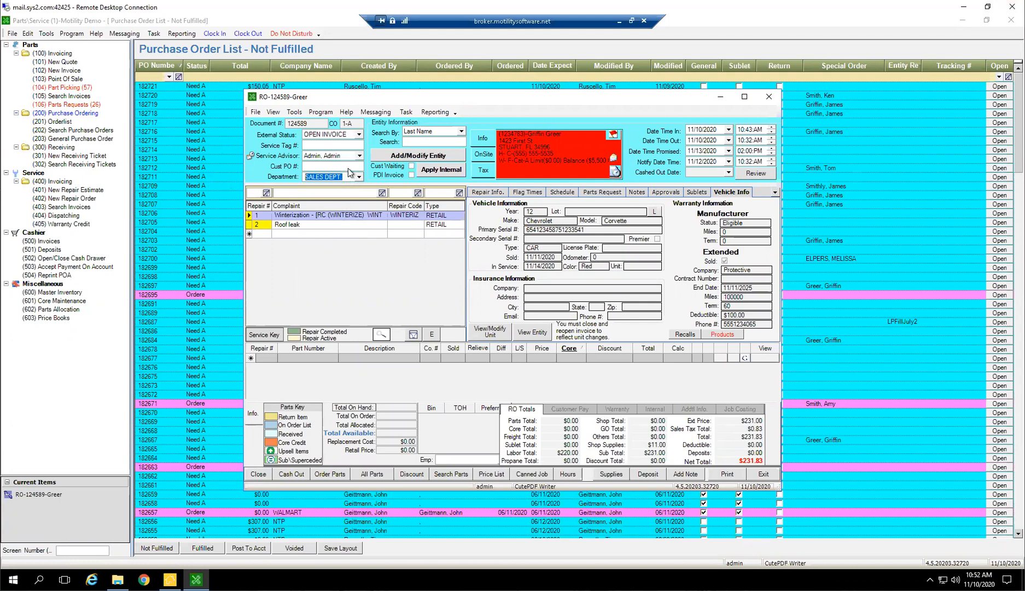
key(BackSpace)
click(358, 177)
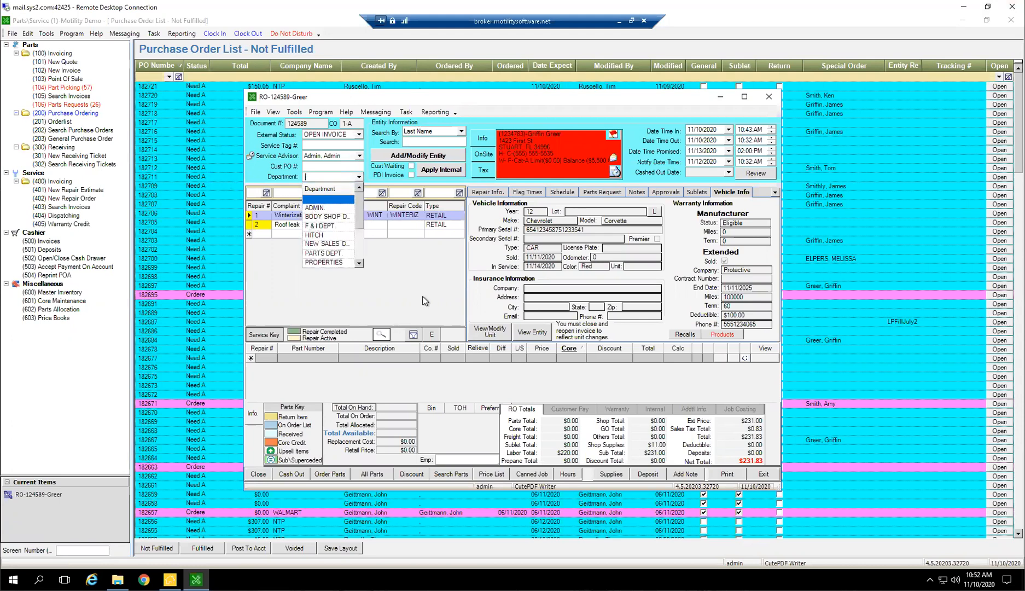
click(395, 265)
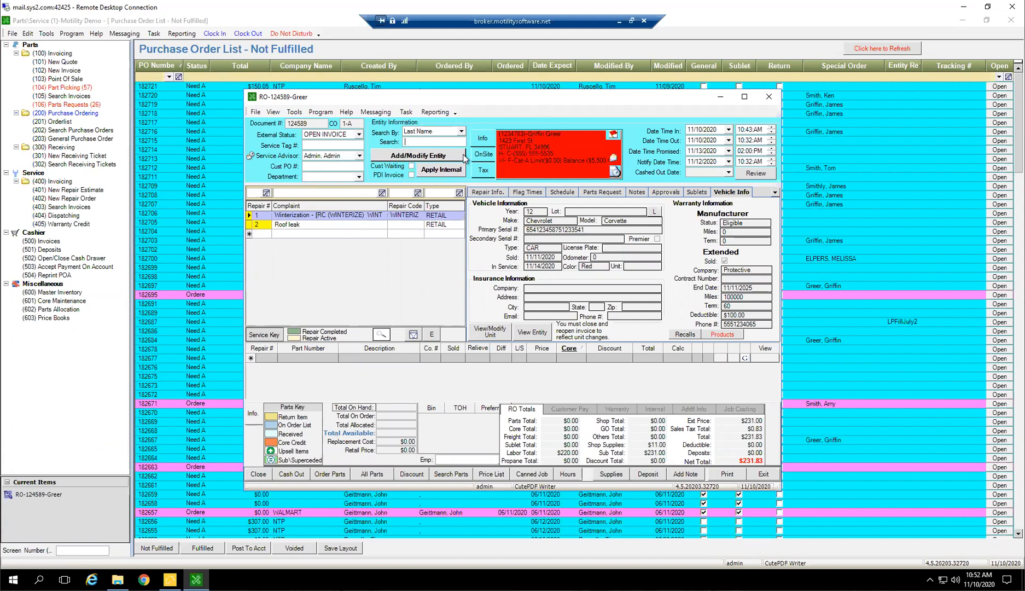
Search entities by the customer's last name, pick the matching customer and dismiss the list of that customer's open documents
text(Greer)
key(Return)
key(Down)
key(Down)
key(Down)
key(Up)
key(Up)
key(Return)
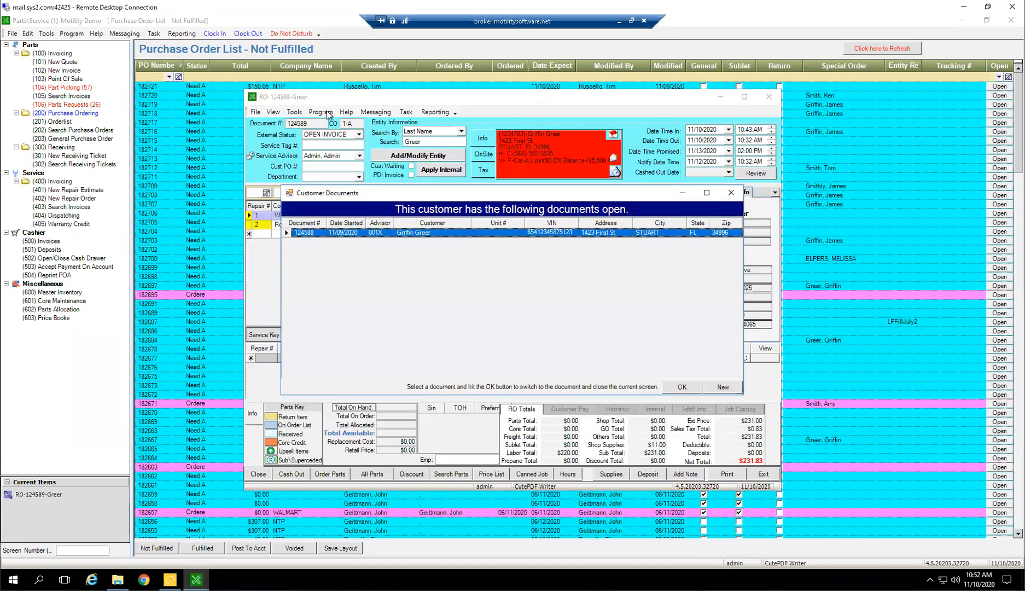
click(734, 193)
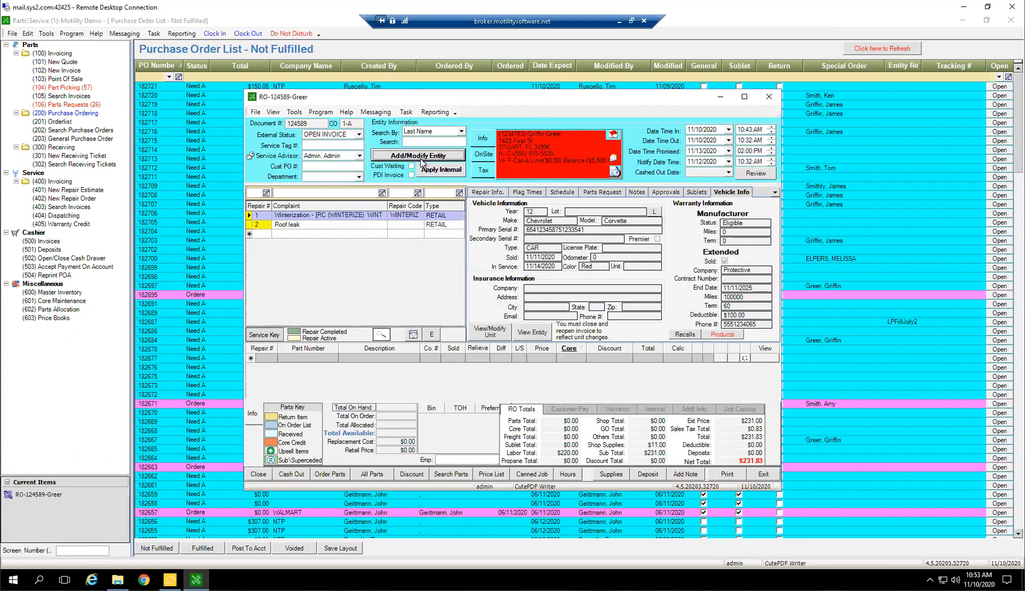
In the repair information, select the customer's 12 Chevrolet Corvette, stock # 100003, and highlight its vehicle details
click(487, 192)
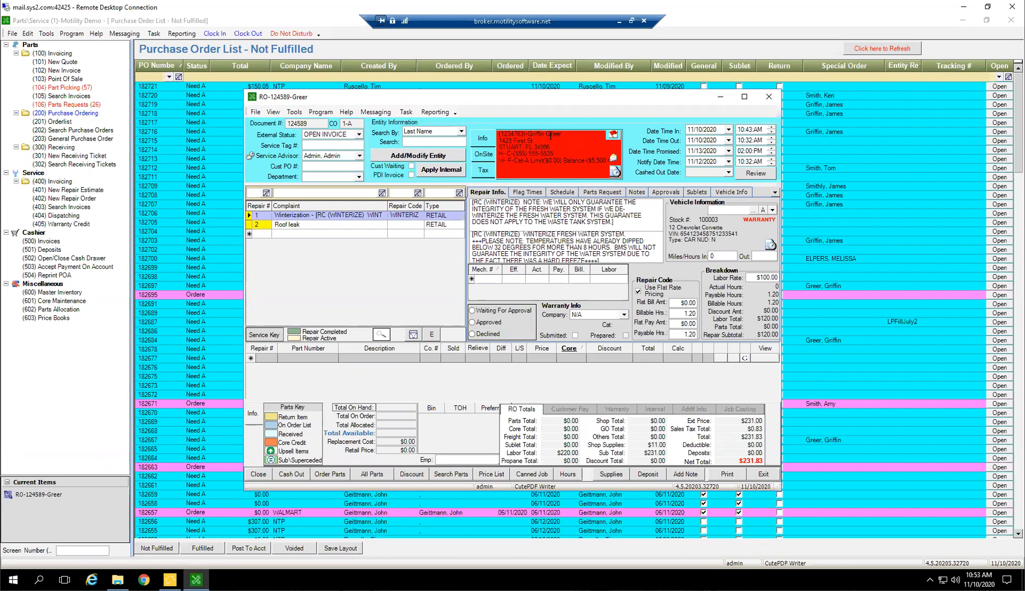
click(772, 211)
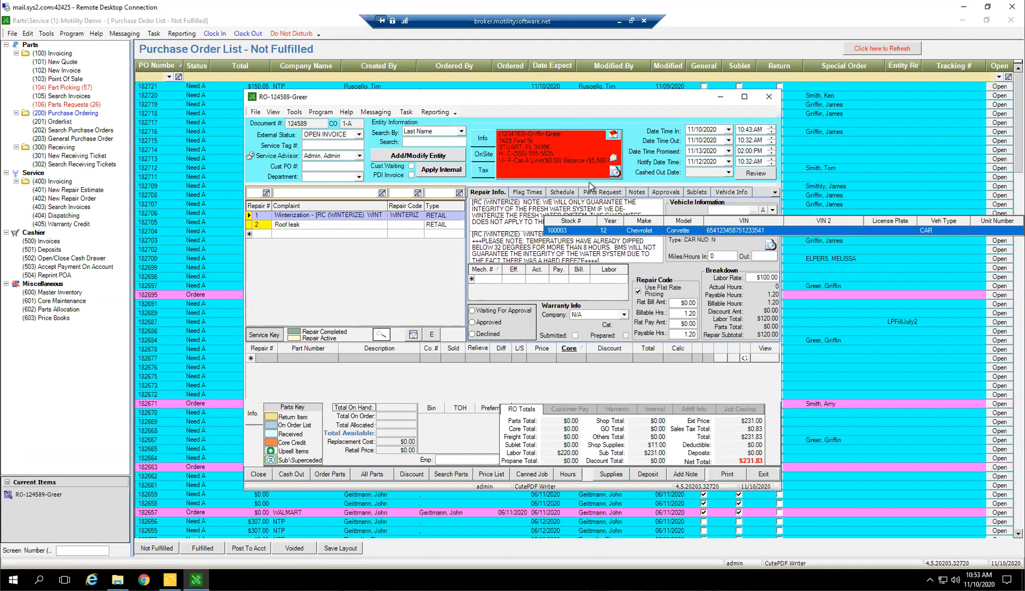
click(583, 231)
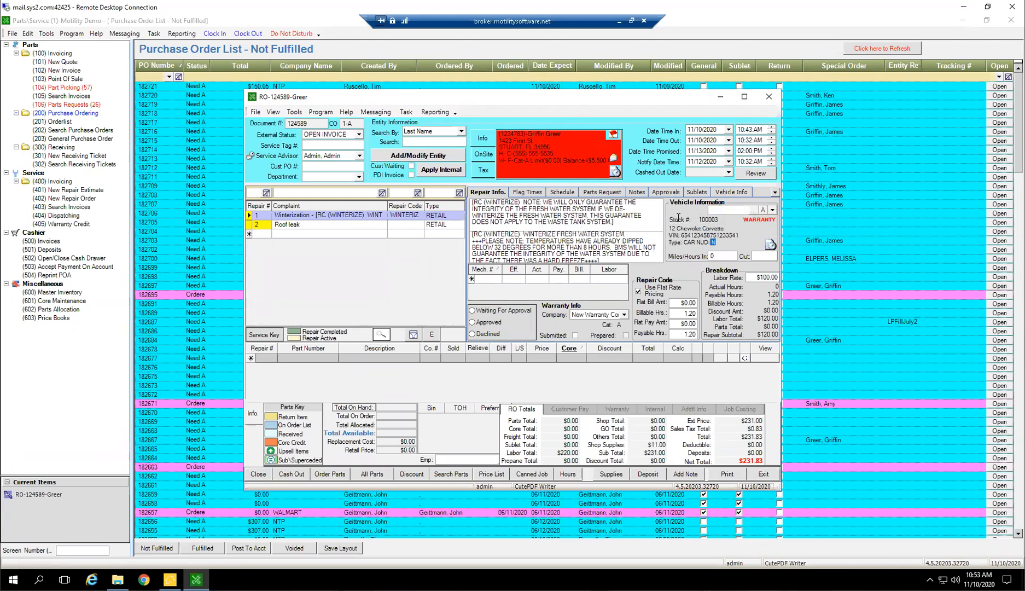
drag(678, 218, 670, 221)
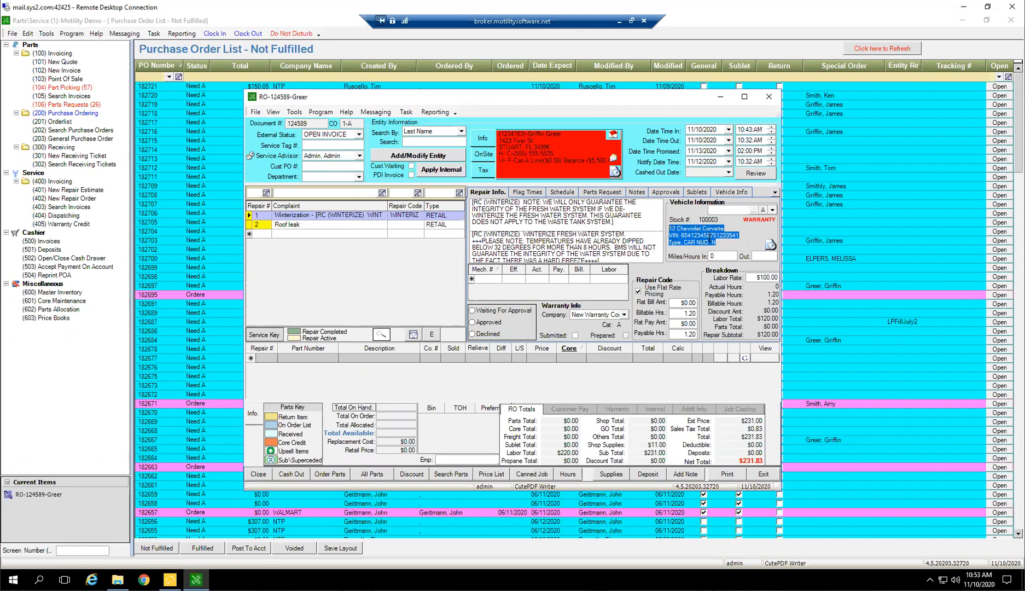
Search entities by the customer's last name and switch the repair order to the customer in row 12
click(418, 141)
text(Greer)
key(Return)
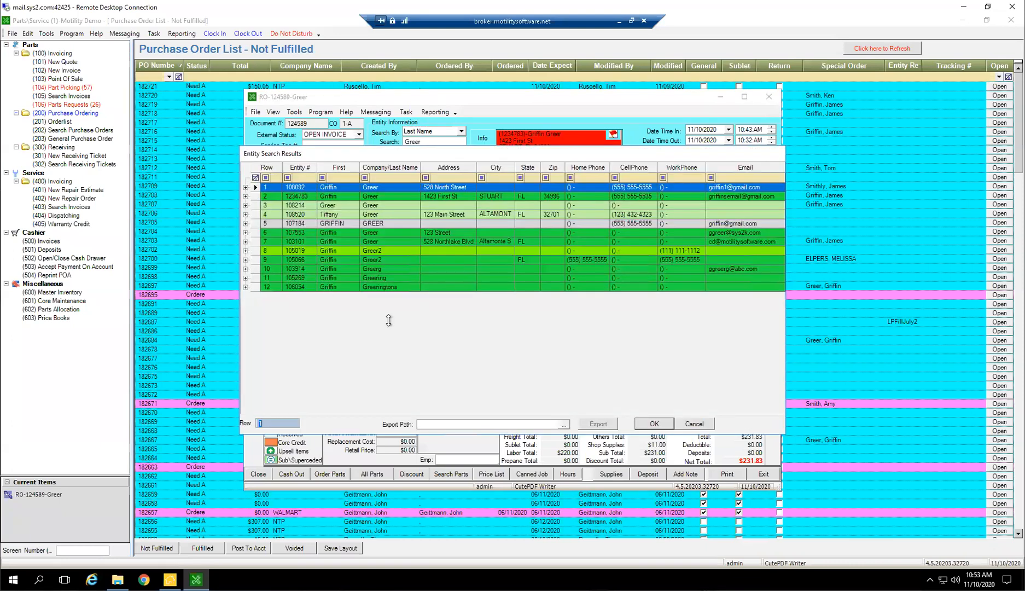
double_click(405, 287)
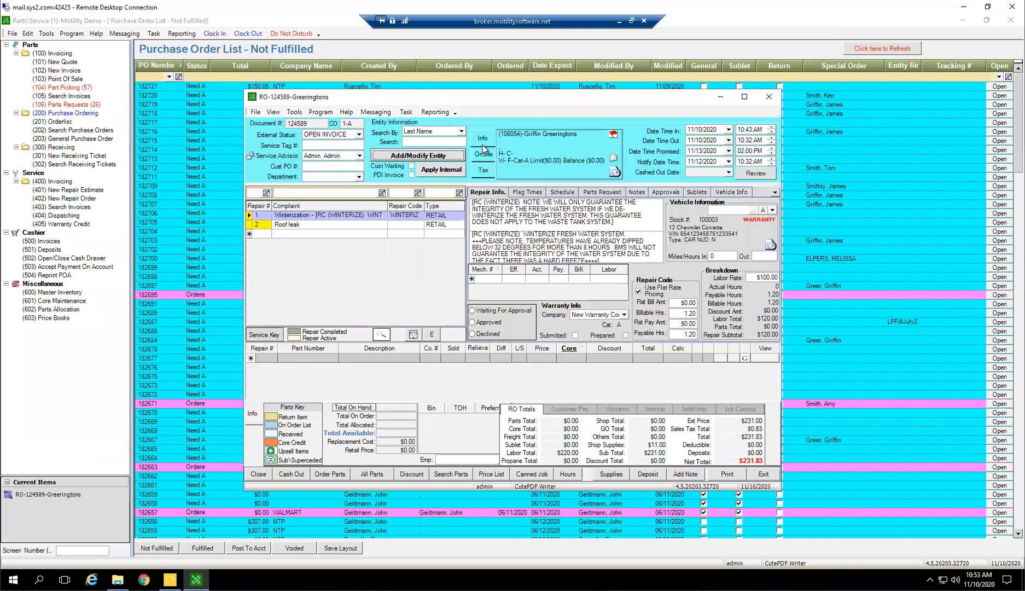
Assign the new customer's 12 Mitsubishi Pajero, stock # 100050, to the repair order
click(773, 210)
click(657, 232)
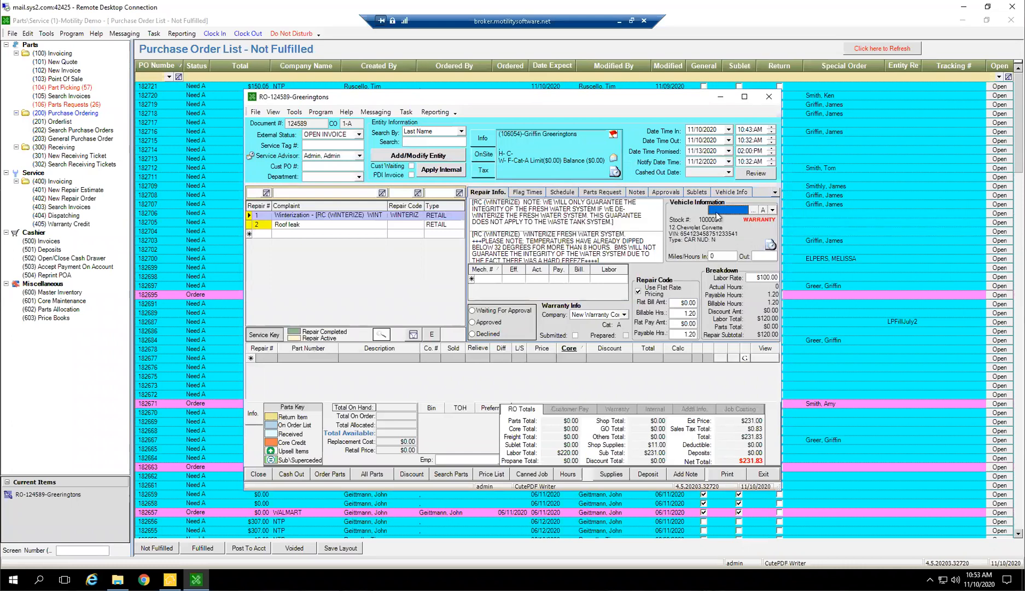
click(706, 229)
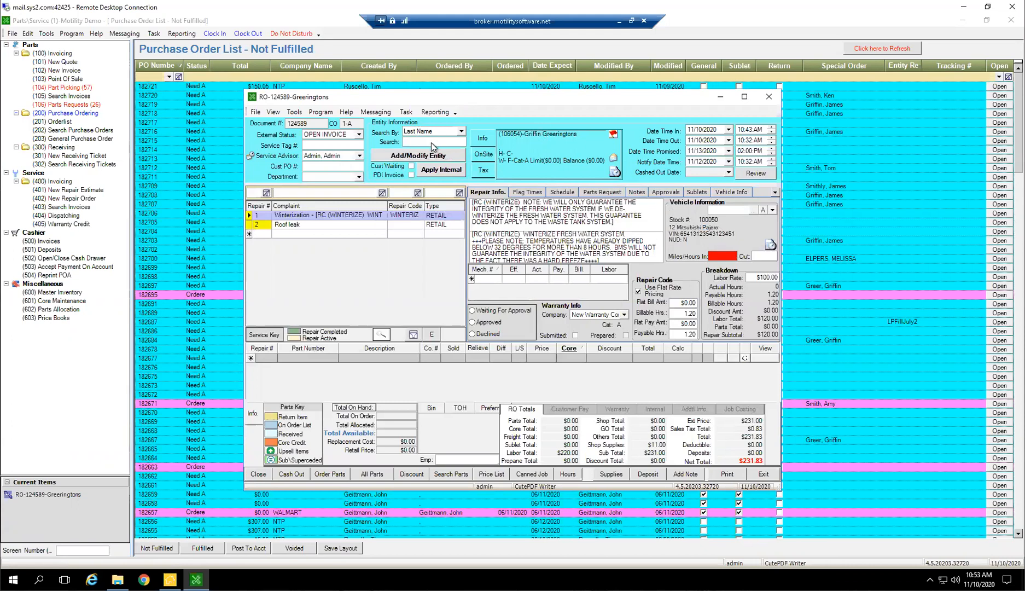
Repeat the last-name entity search and change the repair order's customer to the entity in row 11
text(Greer)
key(Return)
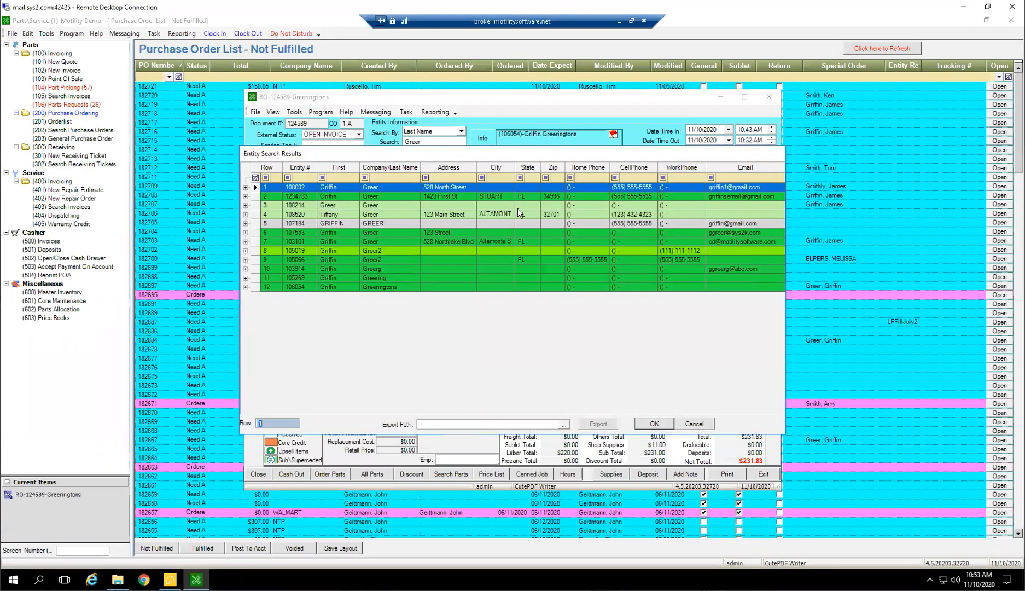
double_click(374, 278)
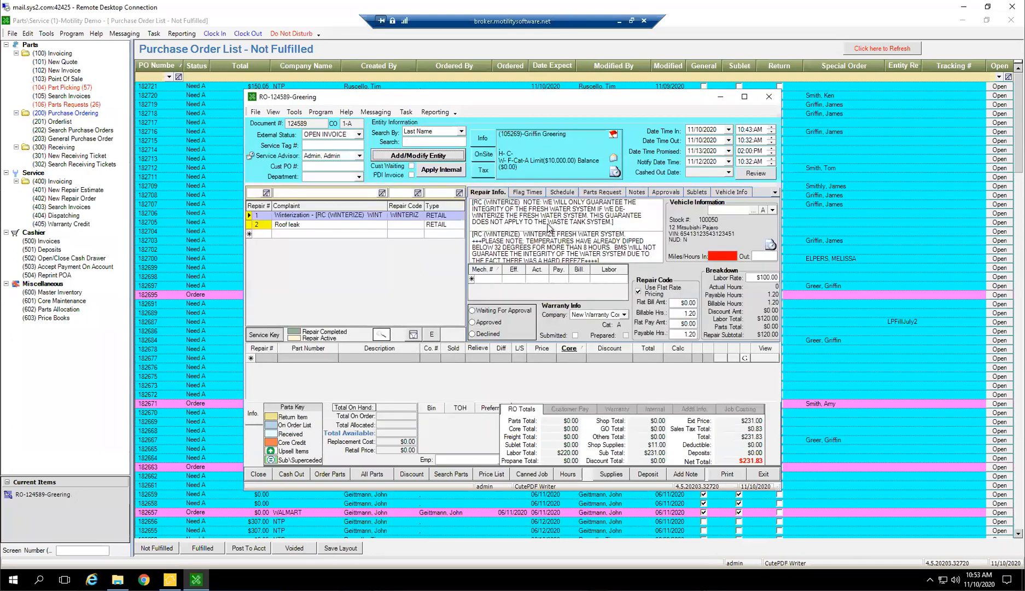
Assign the 18 Ford F150, stock # PACTest, and switch the repair order's customer to row 10 of a last-name entity search
click(773, 210)
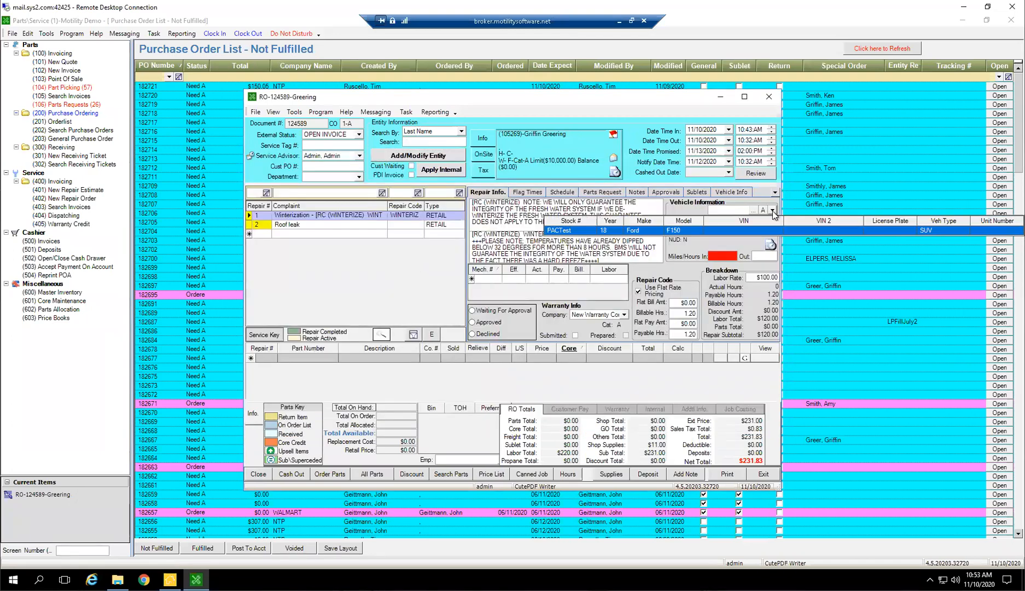
click(641, 231)
click(421, 142)
text(Greer)
key(Return)
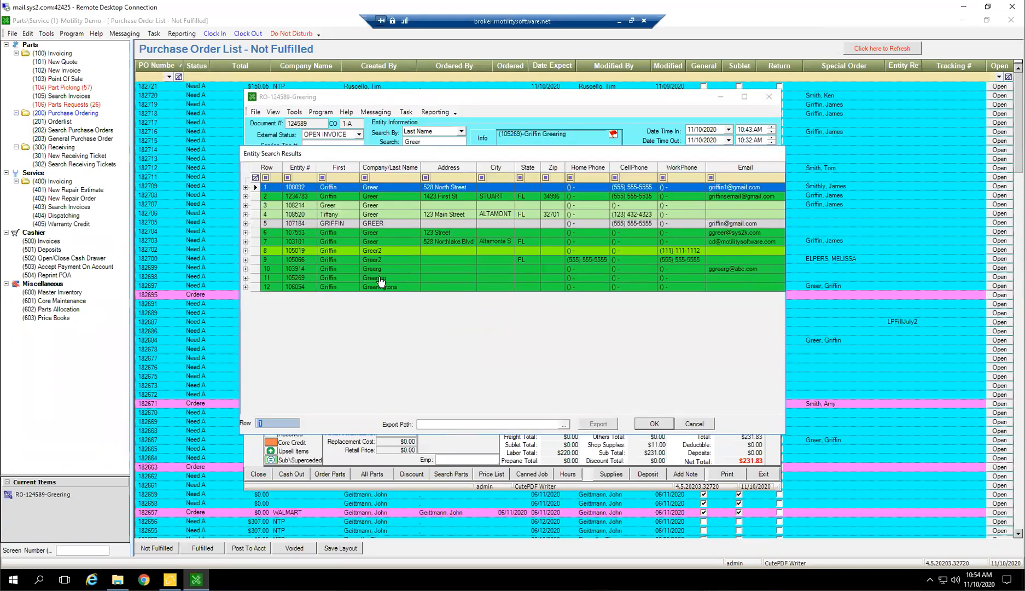
double_click(382, 275)
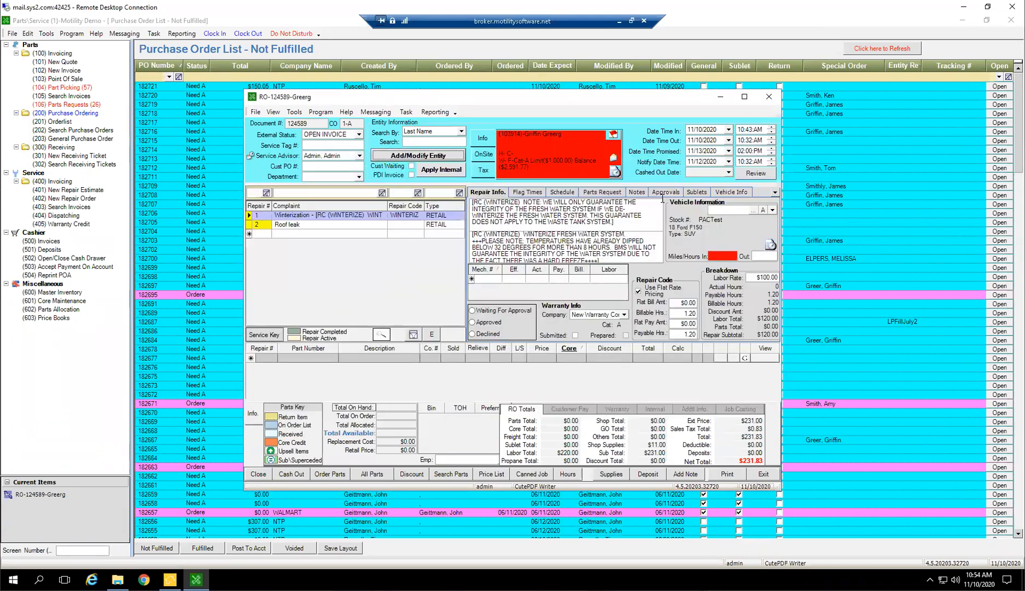
Assign the new customer's 15 Continental Cargo, stock # 077352, to the repair order
click(774, 211)
click(773, 212)
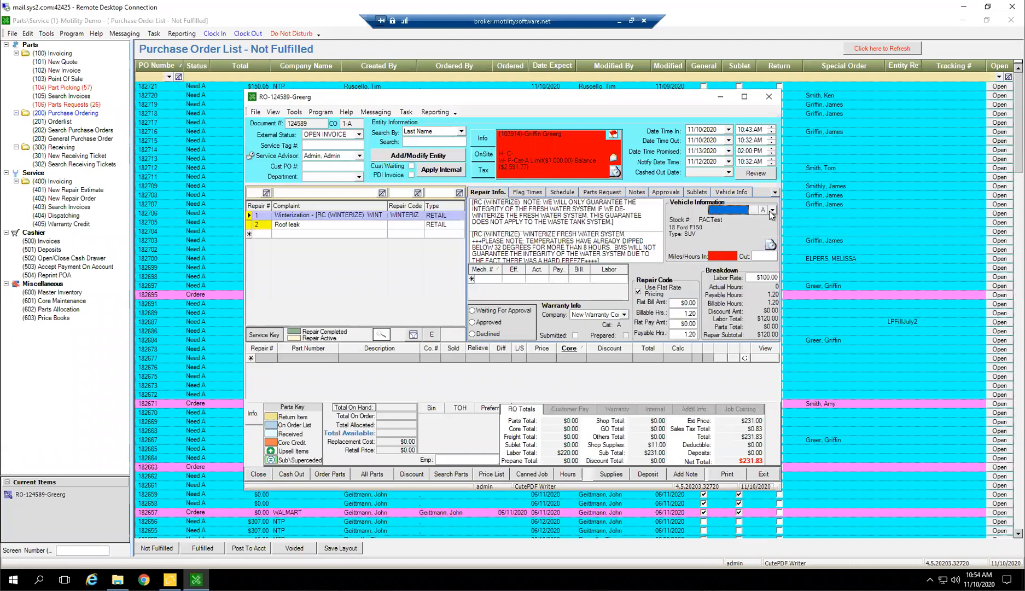
click(771, 210)
click(688, 231)
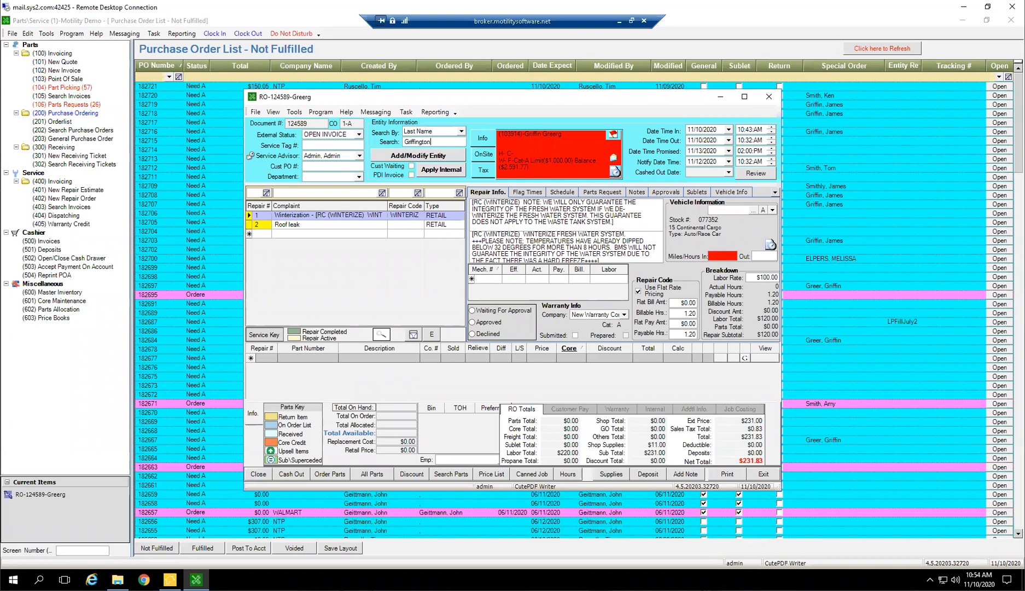
Search for a customer last name missing from the database, agree to add the customer, and enter the first name
key(Return)
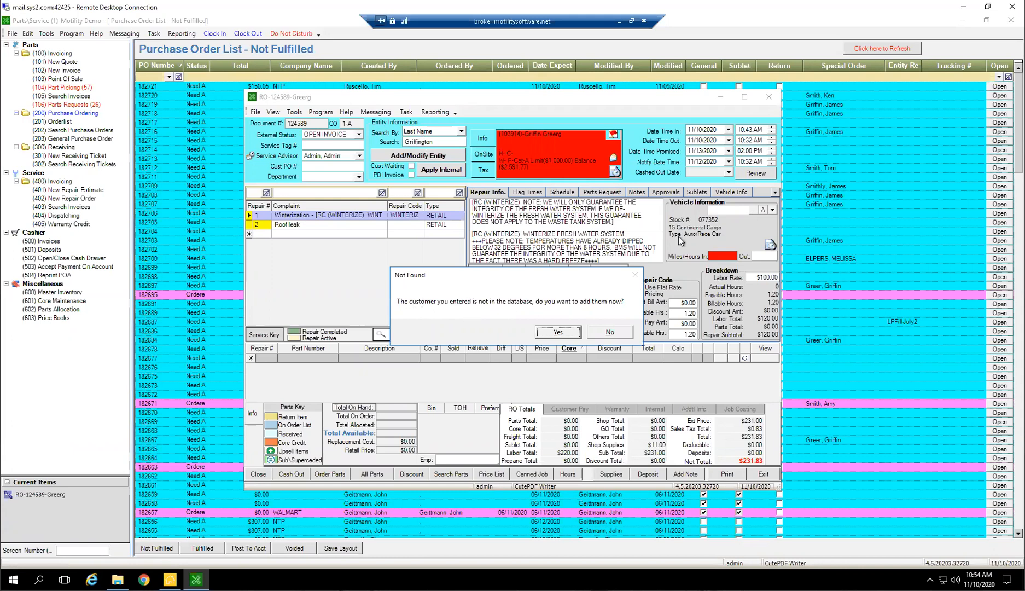
click(562, 334)
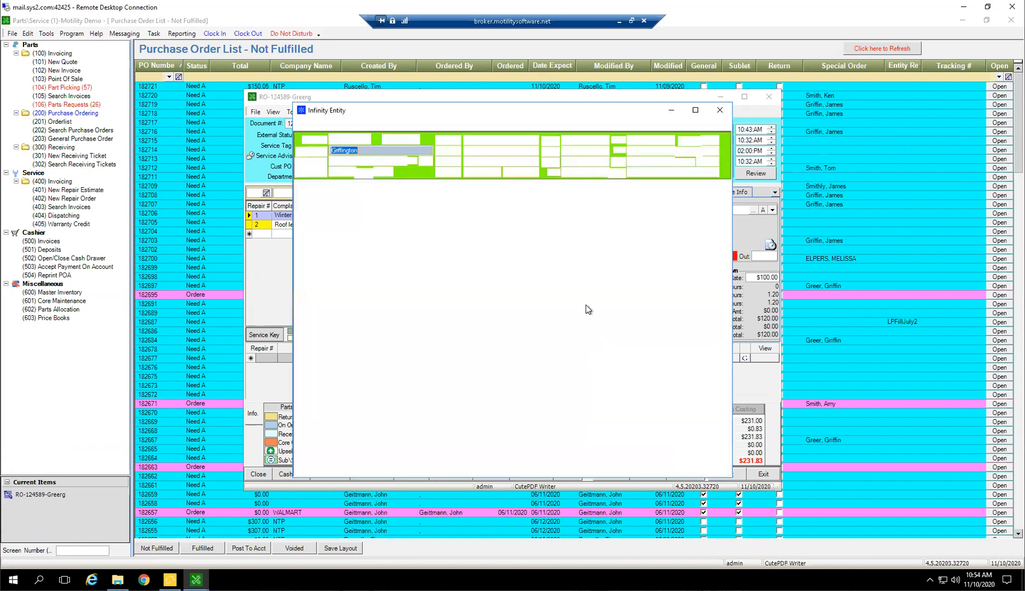
click(355, 163)
text(Greer)
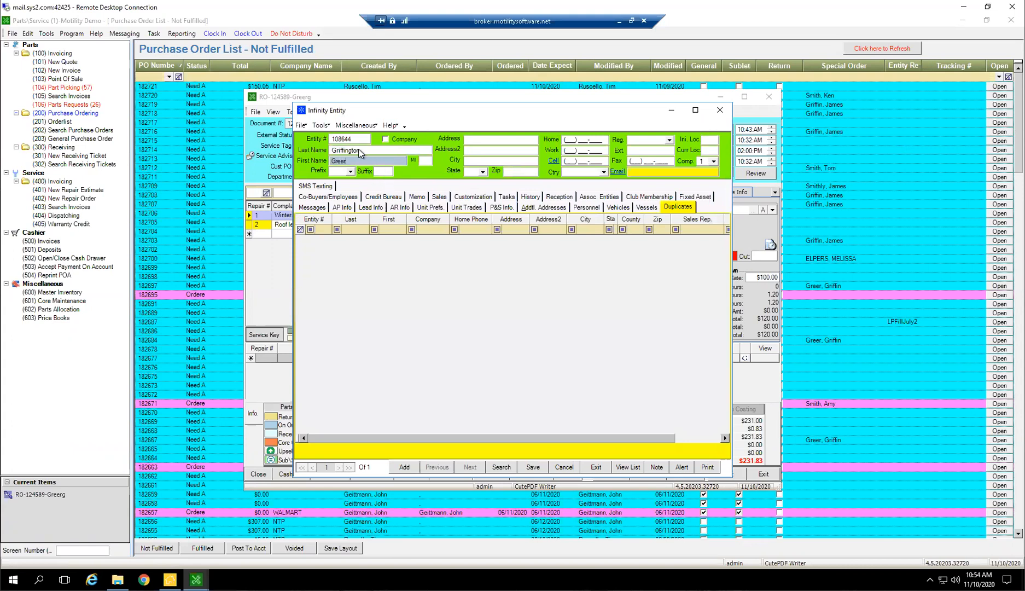
Save the new customer entity and replace the repair order's current customer with it
click(619, 207)
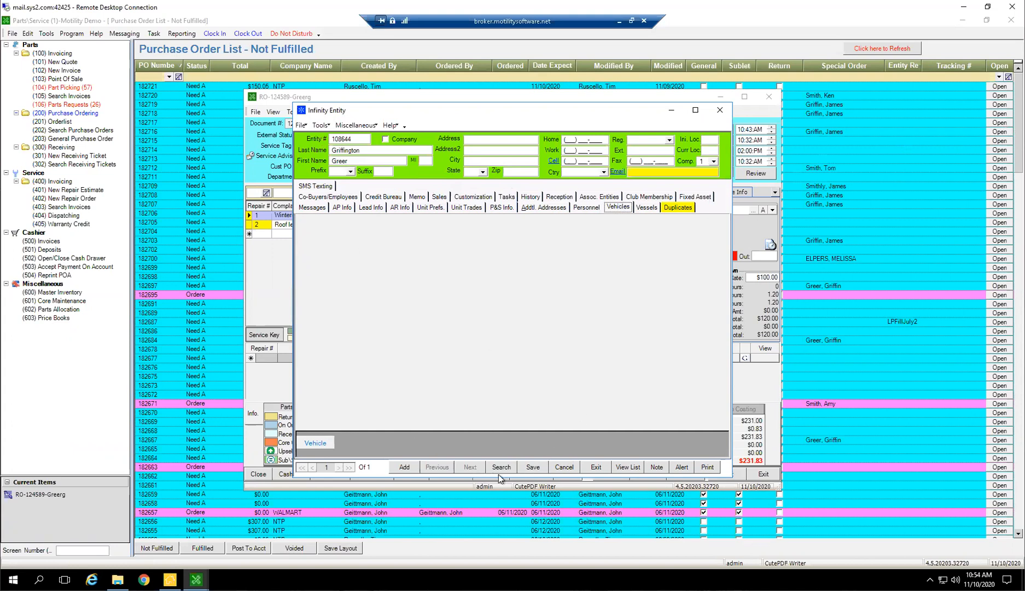
click(533, 467)
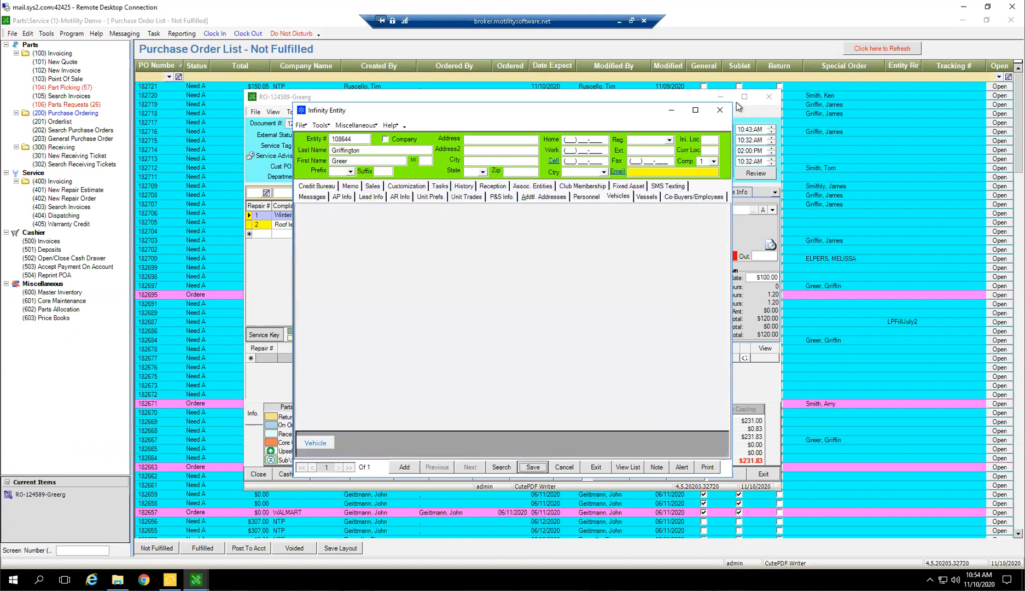
click(721, 110)
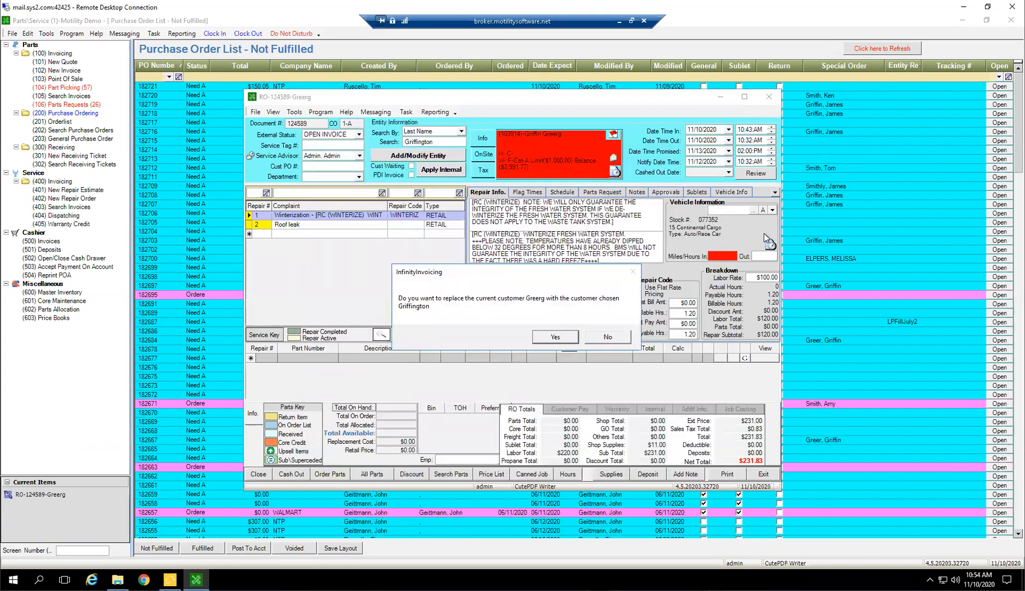
click(556, 337)
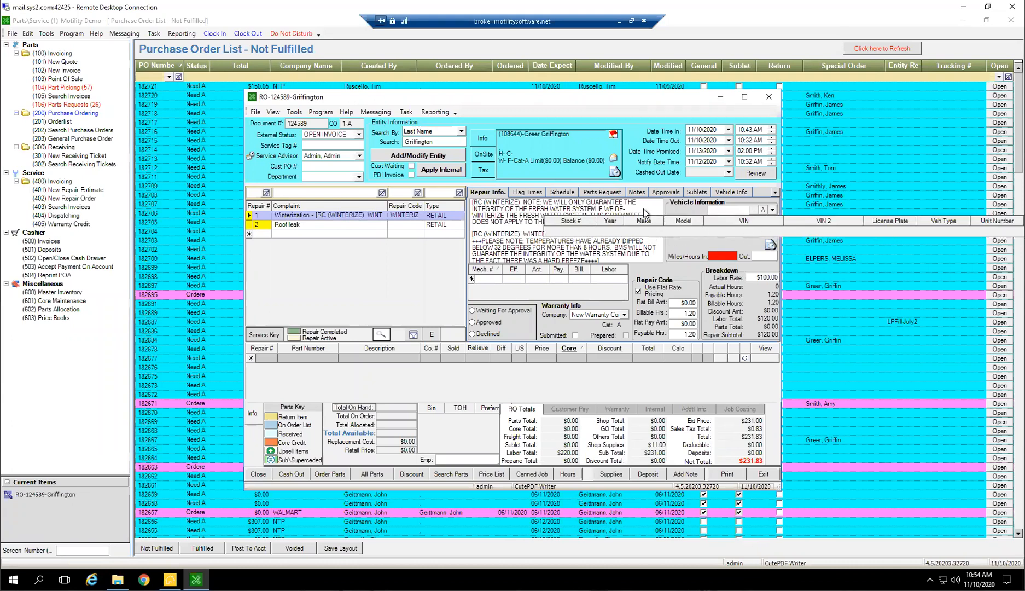
Add a blank vehicle record to the new customer's entity
click(695, 249)
click(432, 157)
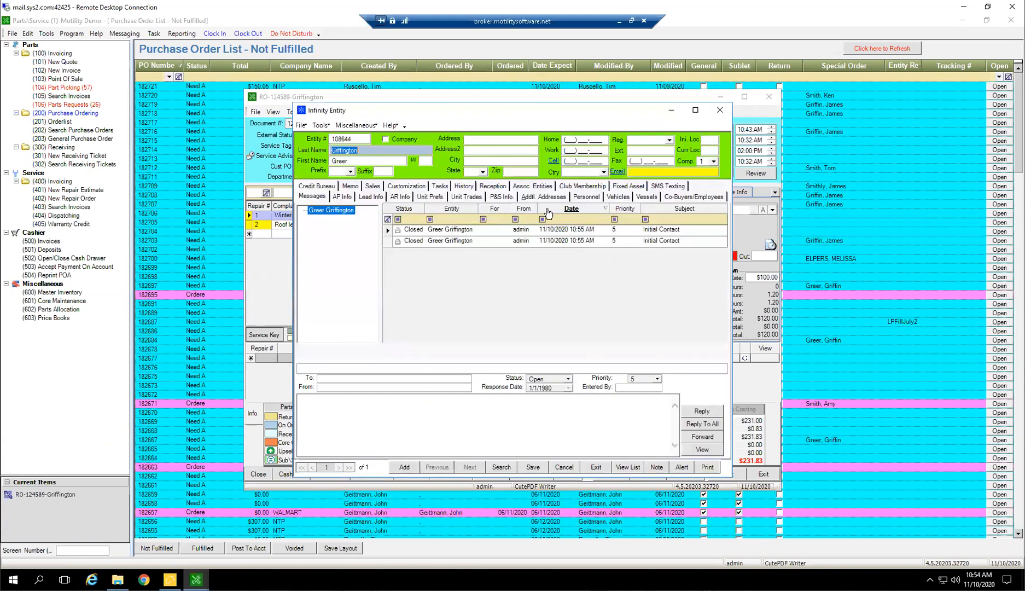
click(617, 197)
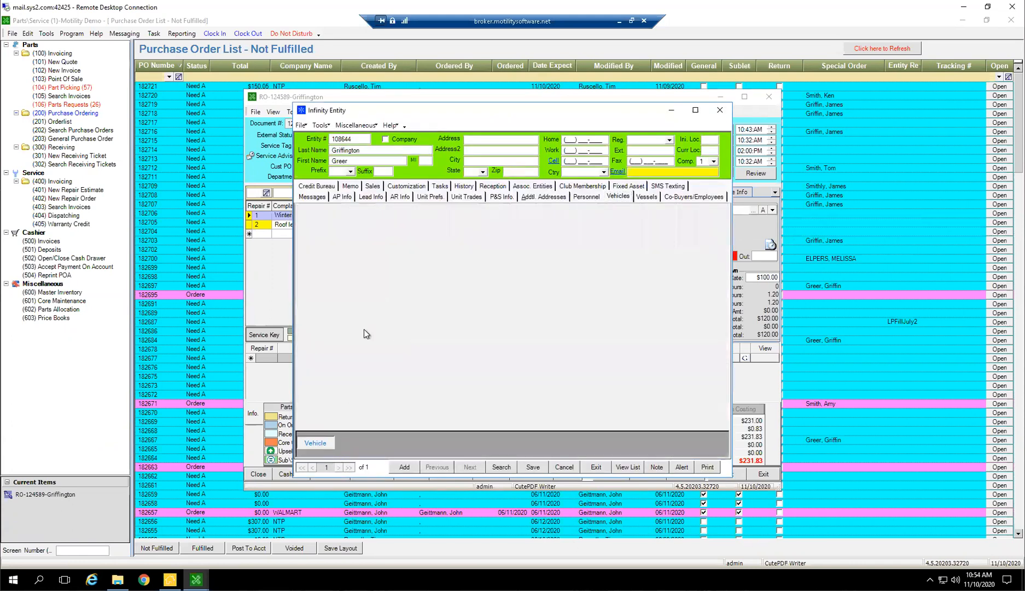
click(320, 445)
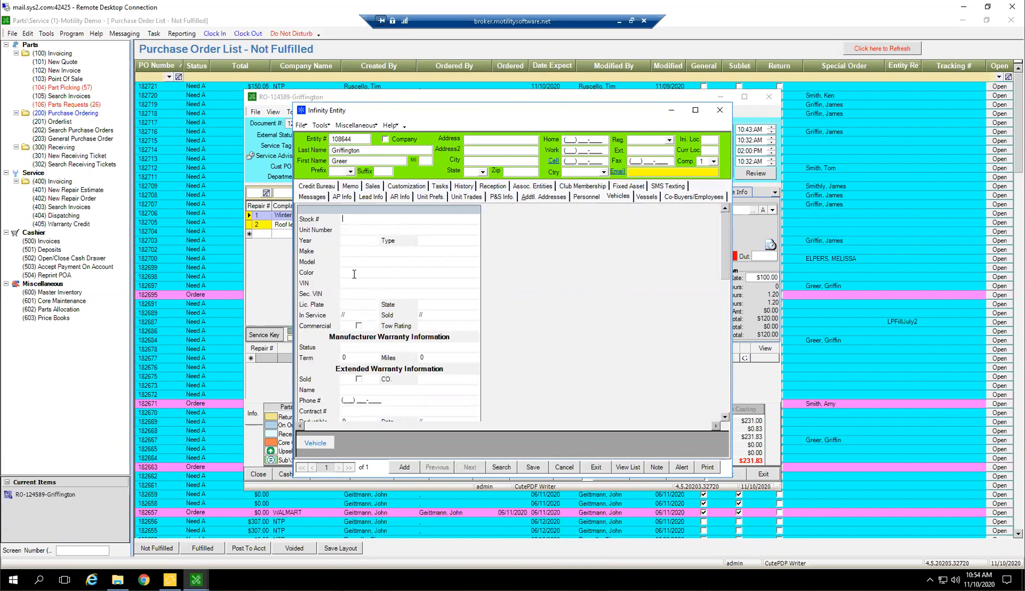
Enter year 19, type Pickup, make Ford and model F-150 for the vehicle, and save and exit the entity
text(19)
text(Pic)
text(ku)
key(Tab)
text(Ford)
text(F-150)
key(Tab)
click(533, 468)
click(596, 467)
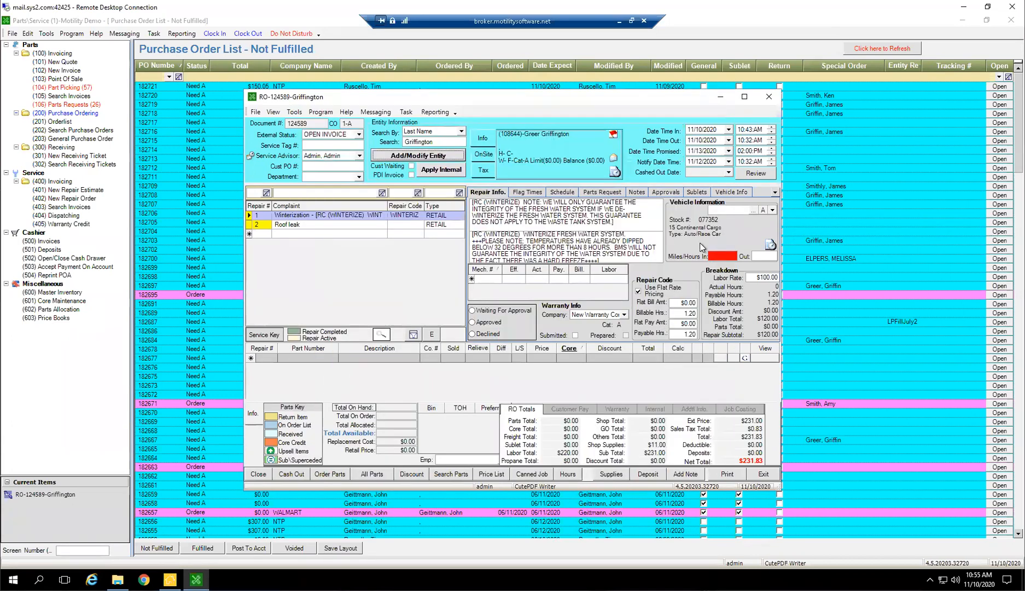
Assign the customer's newly added 19 Ford F-150 pickup to the repair order
click(772, 210)
click(741, 221)
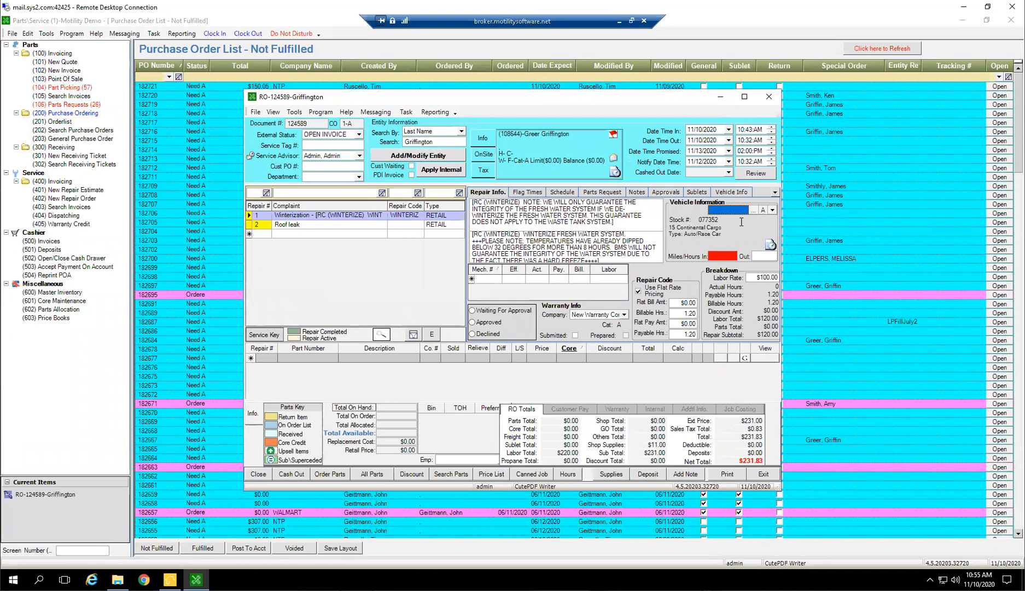
click(319, 227)
click(772, 210)
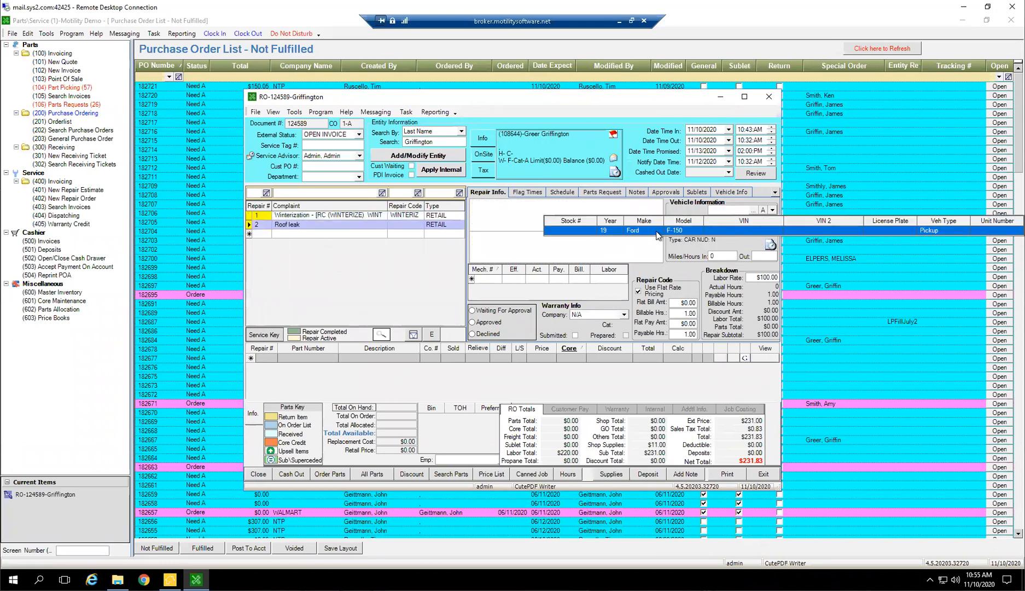
click(658, 232)
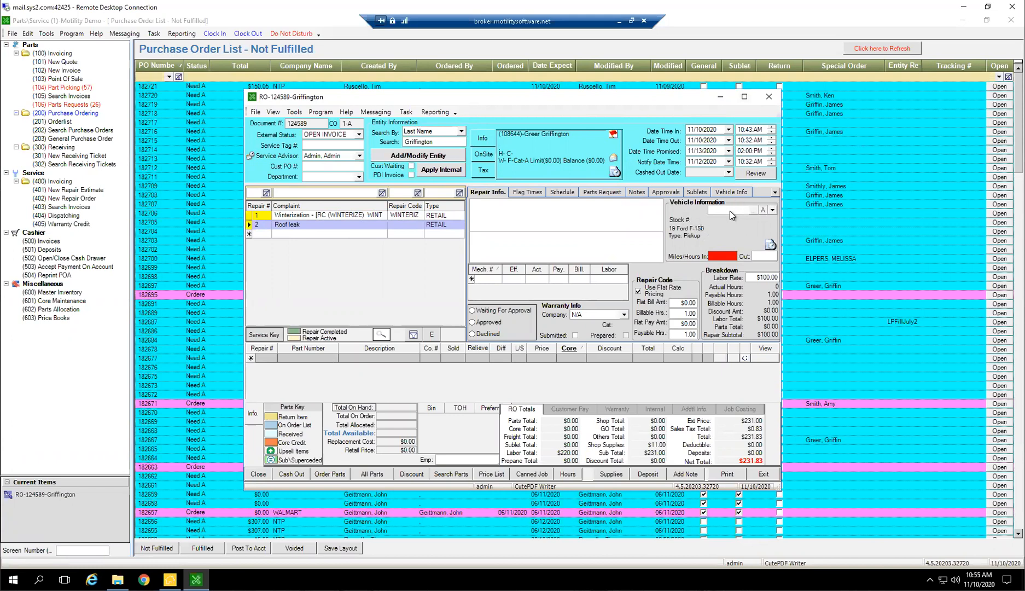
Mark the customer as waiting on the repair order and return to the service invoicing list
click(410, 168)
drag(523, 97, 365, 133)
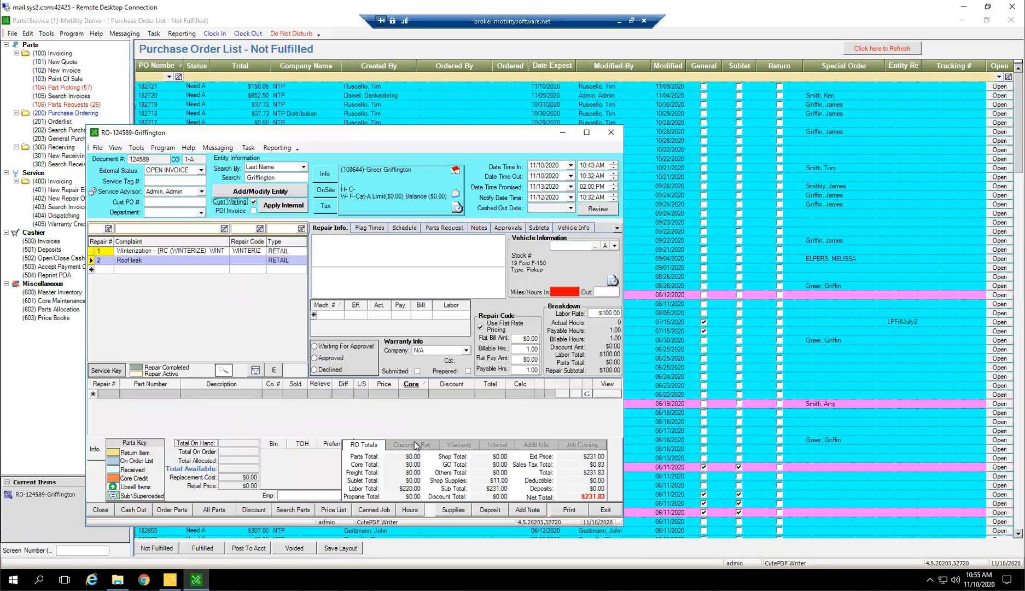
click(605, 509)
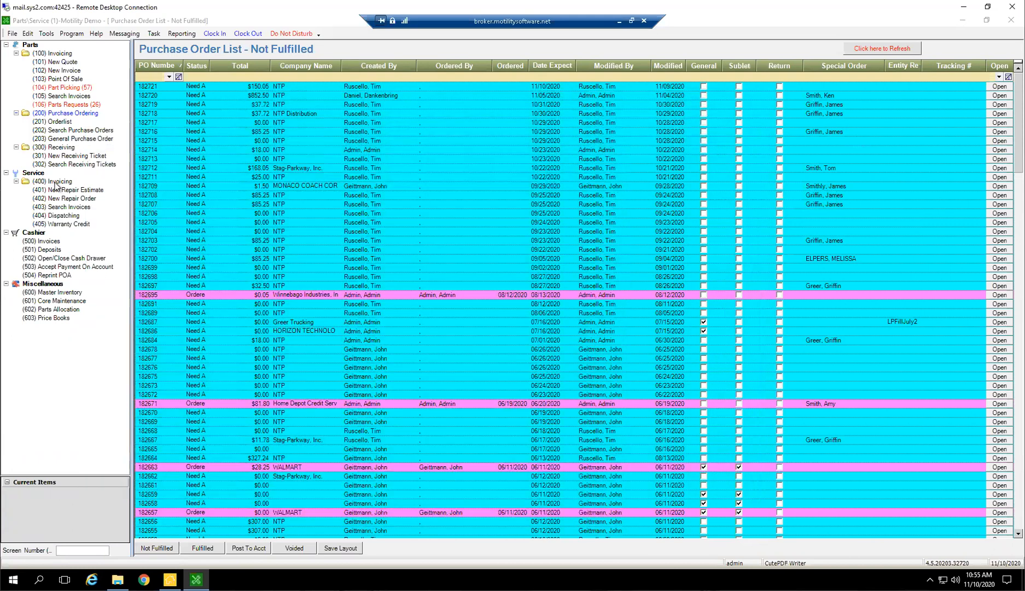
click(56, 183)
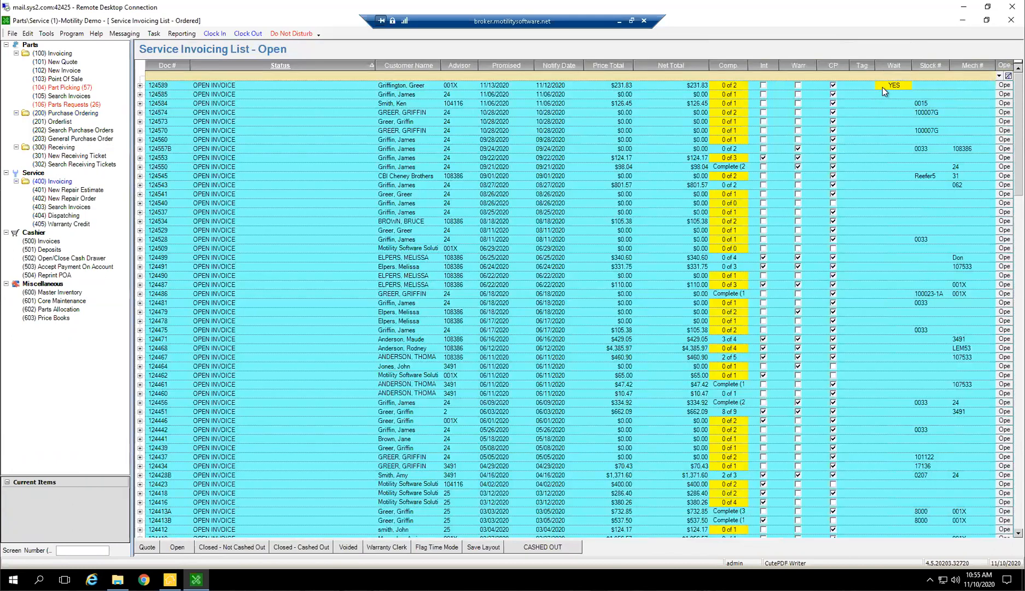
Filter the open service invoices by "yes" in the Wait column and clear the filter again
click(884, 86)
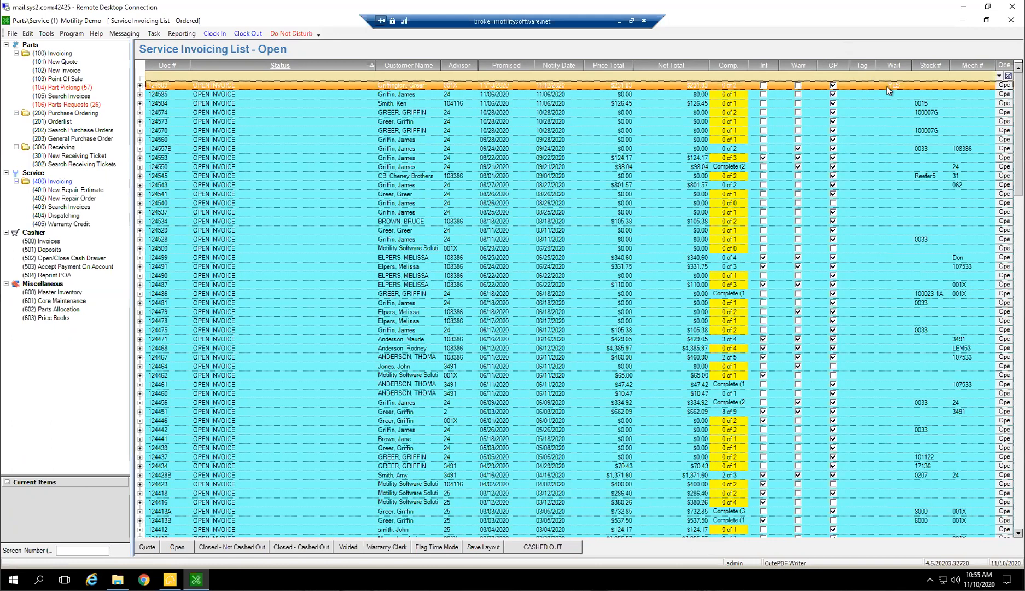
key(shift+Down)
click(959, 113)
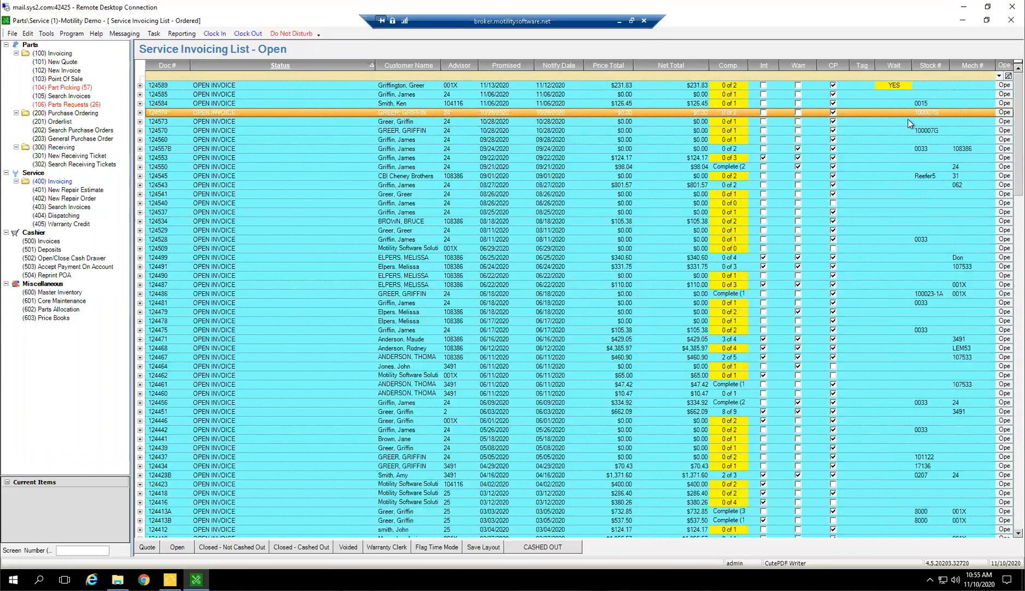
click(958, 132)
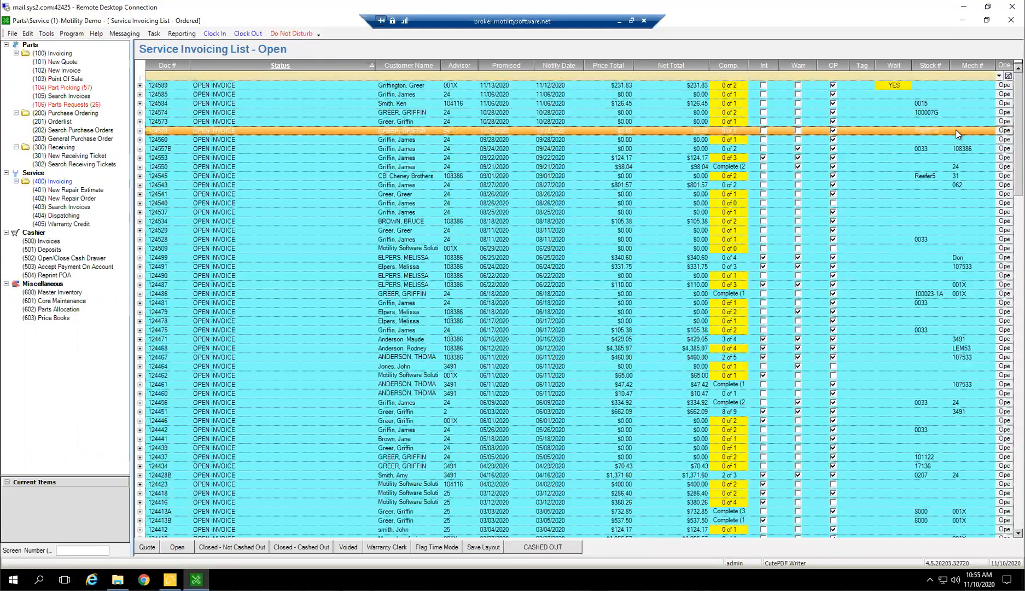
click(886, 76)
text(yes)
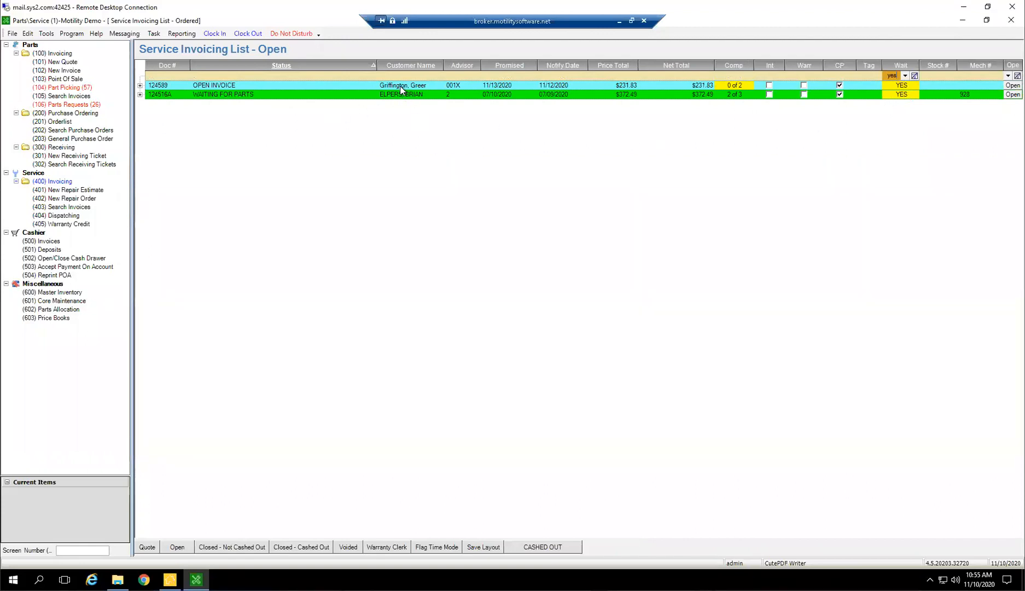
click(915, 75)
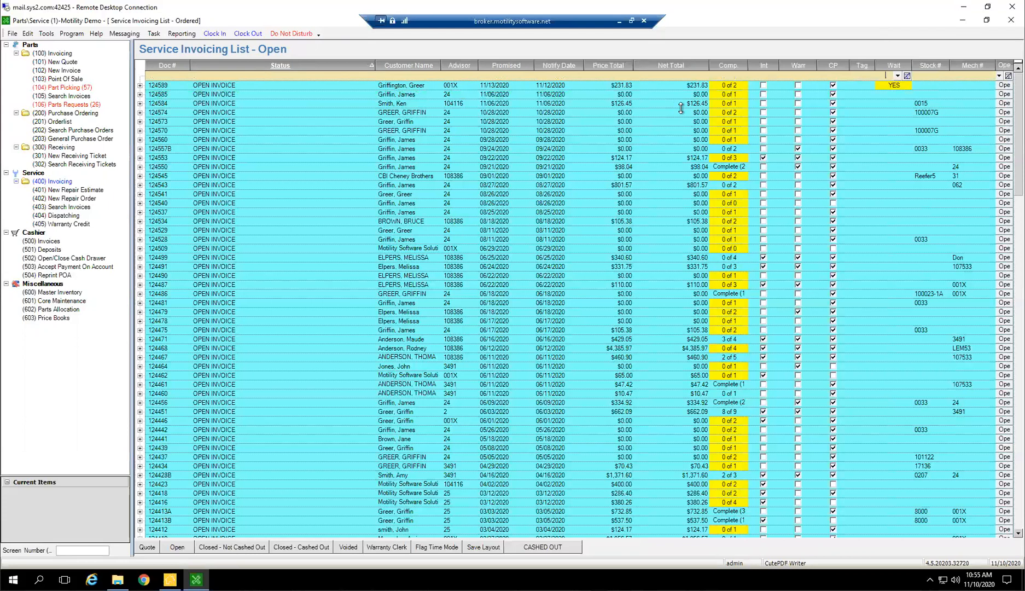
Open the first repair order in the service invoicing list and toggle its PDI Invoice option
click(717, 87)
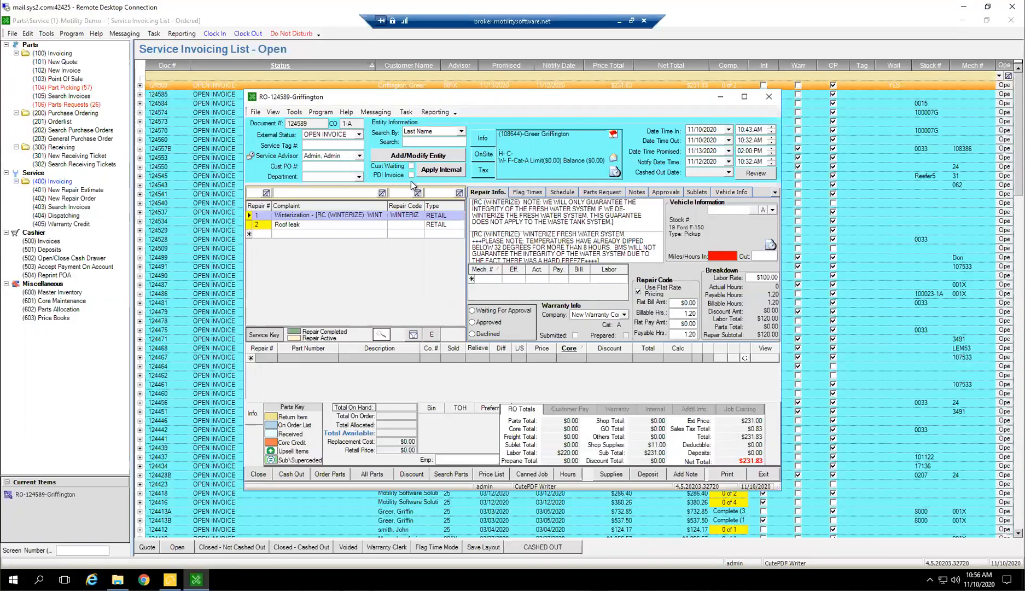
click(411, 175)
click(405, 177)
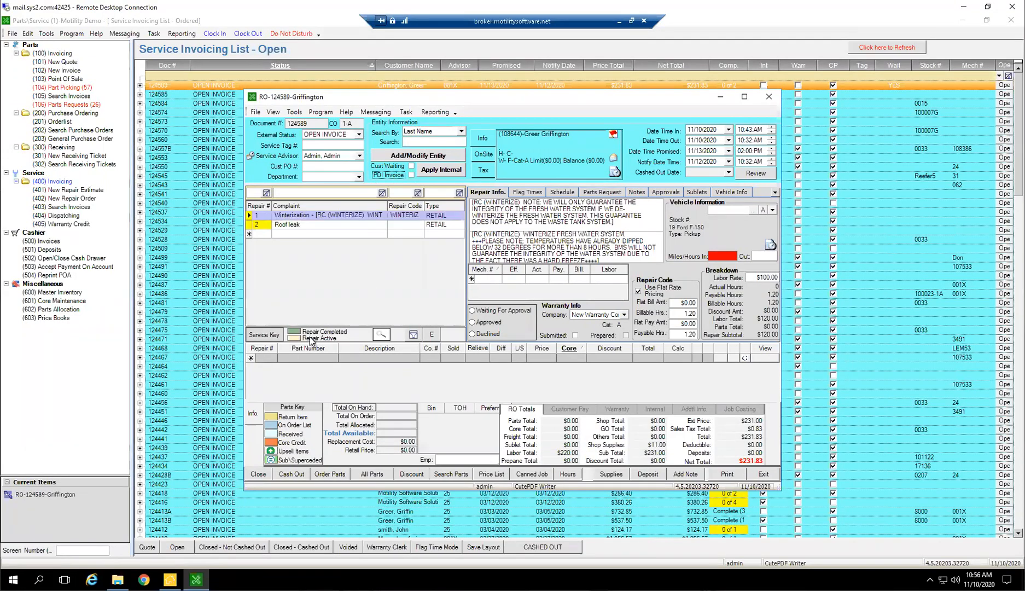
Apply Internal to the repair order and set both the Winterization and Roof leak repairs to type INTERNAL
click(427, 169)
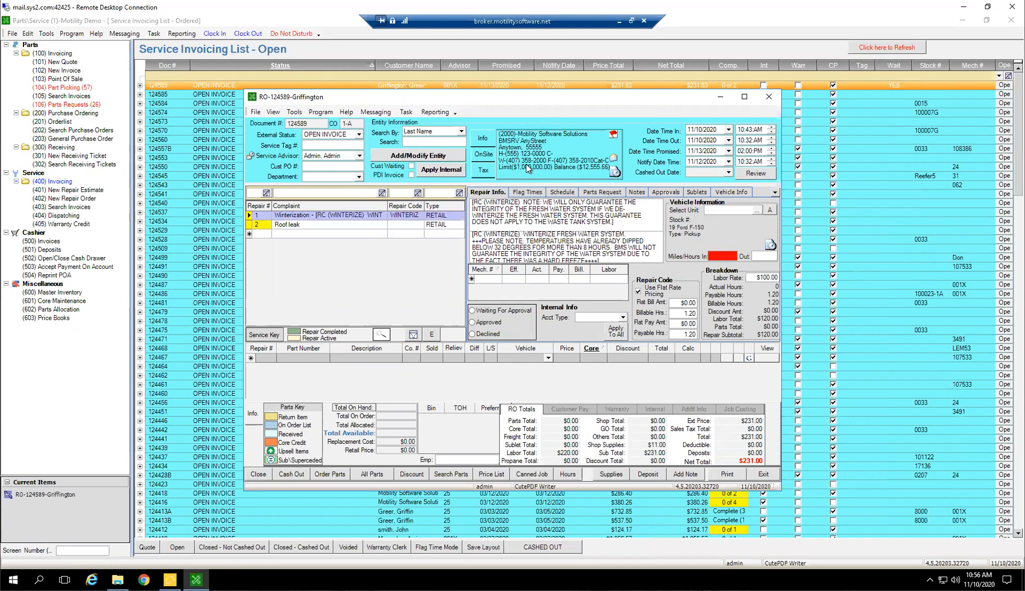
click(460, 215)
click(444, 254)
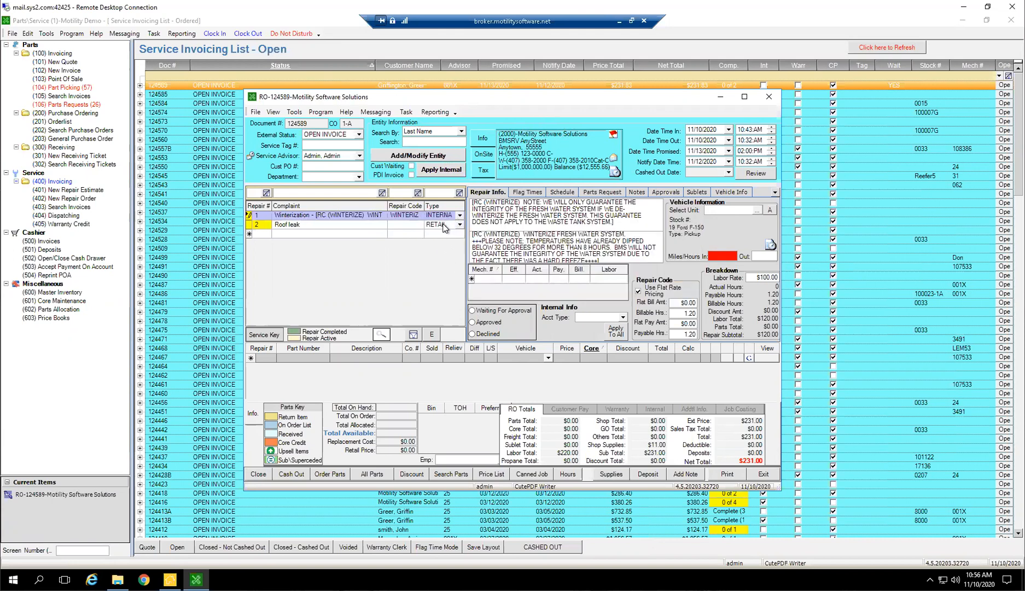
click(460, 224)
click(523, 264)
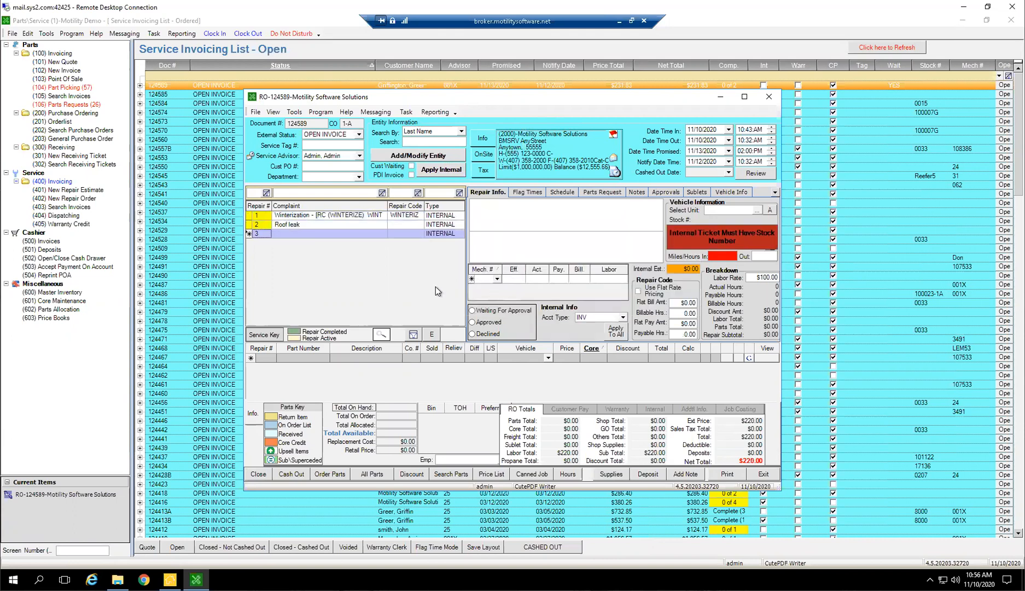
Select the Winterization repair and try to view the dealership customer's history
click(451, 216)
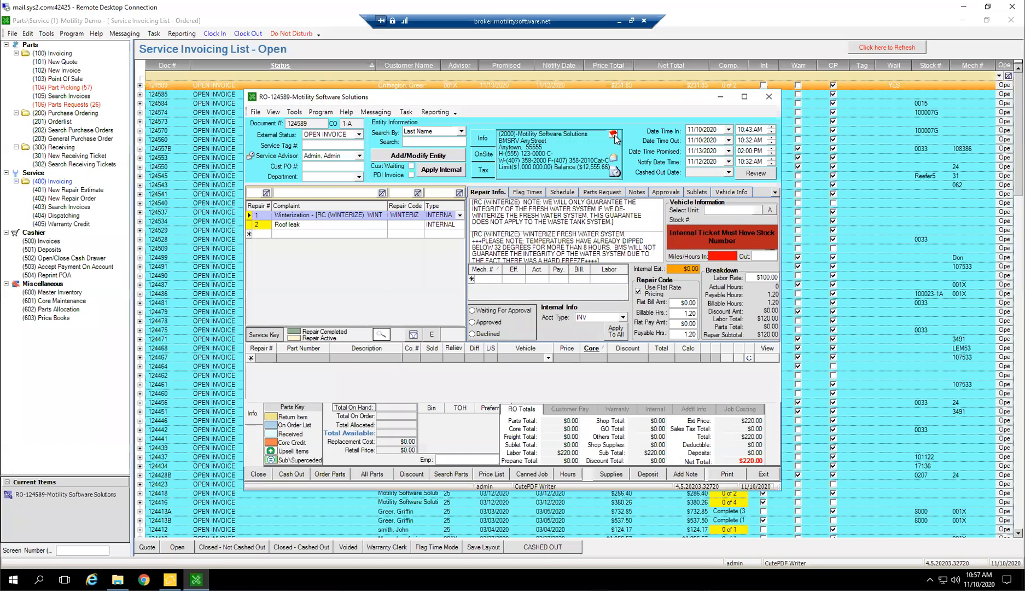
click(615, 172)
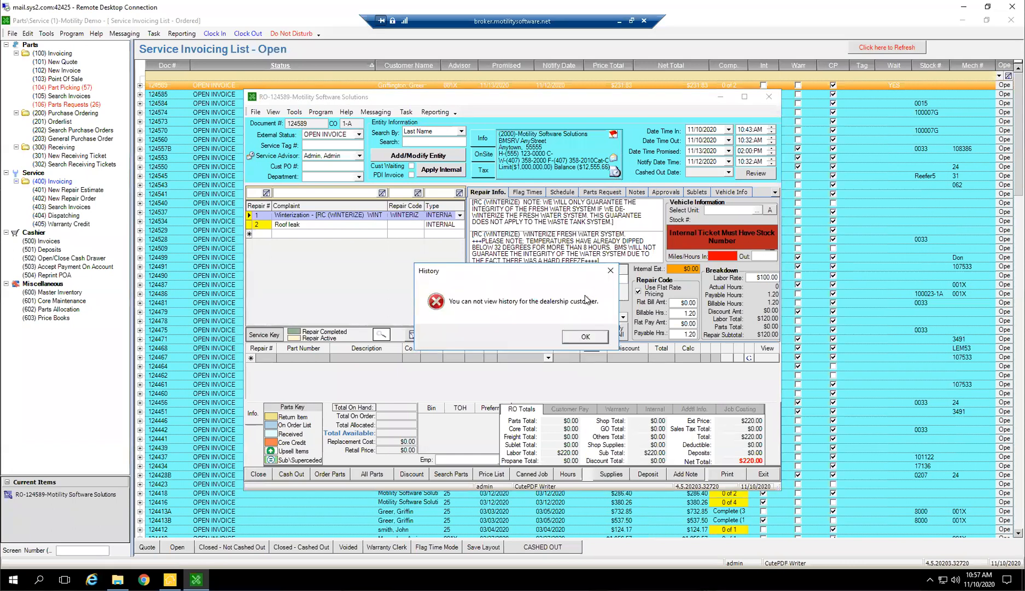
click(579, 338)
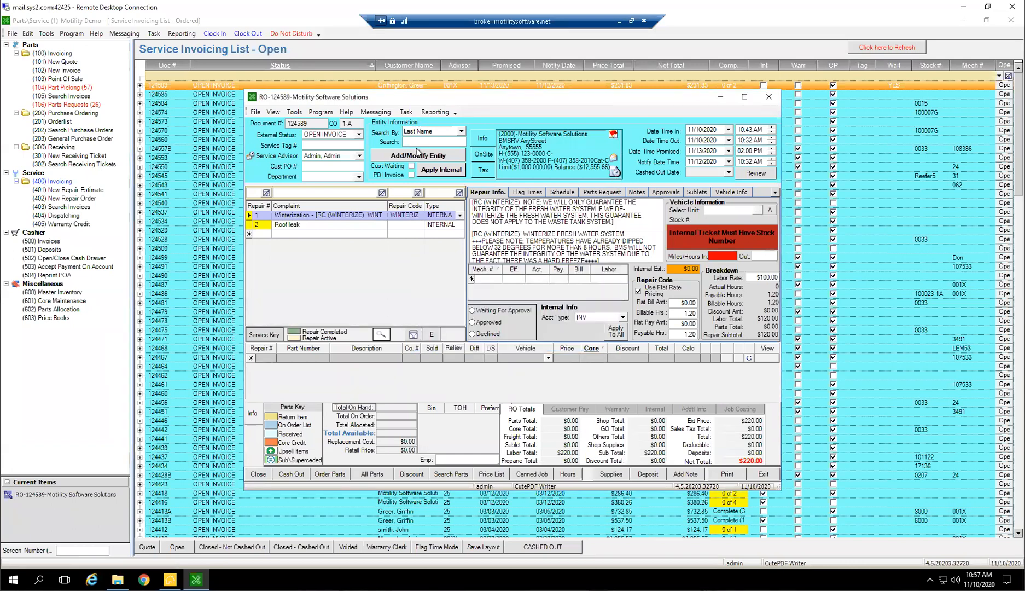
Assign the existing customer to the repair order by last name, collapse the customer's vehicle list and close the service results
click(420, 142)
text(Griffington)
key(Return)
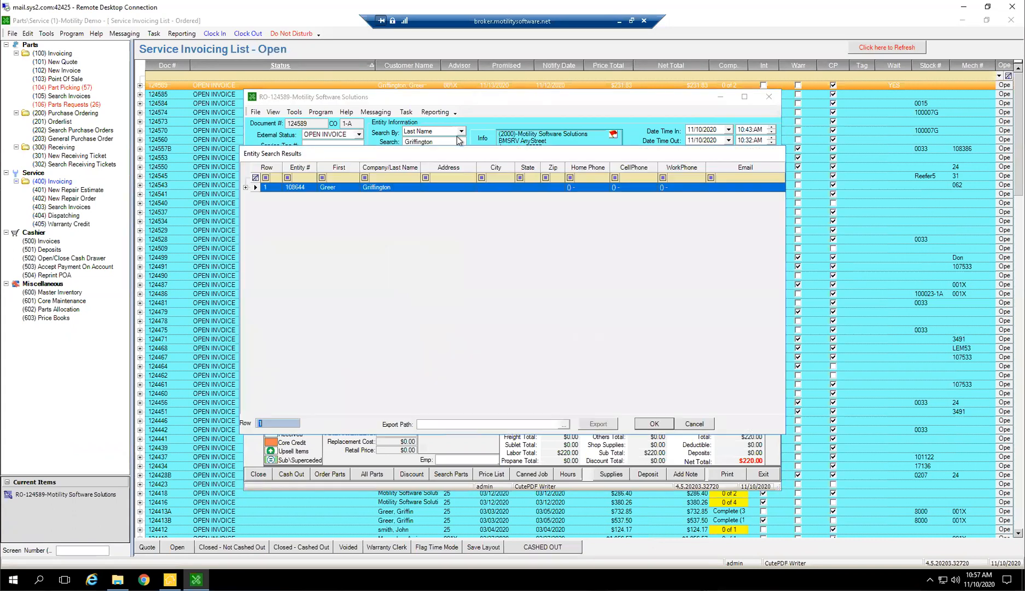
key(Return)
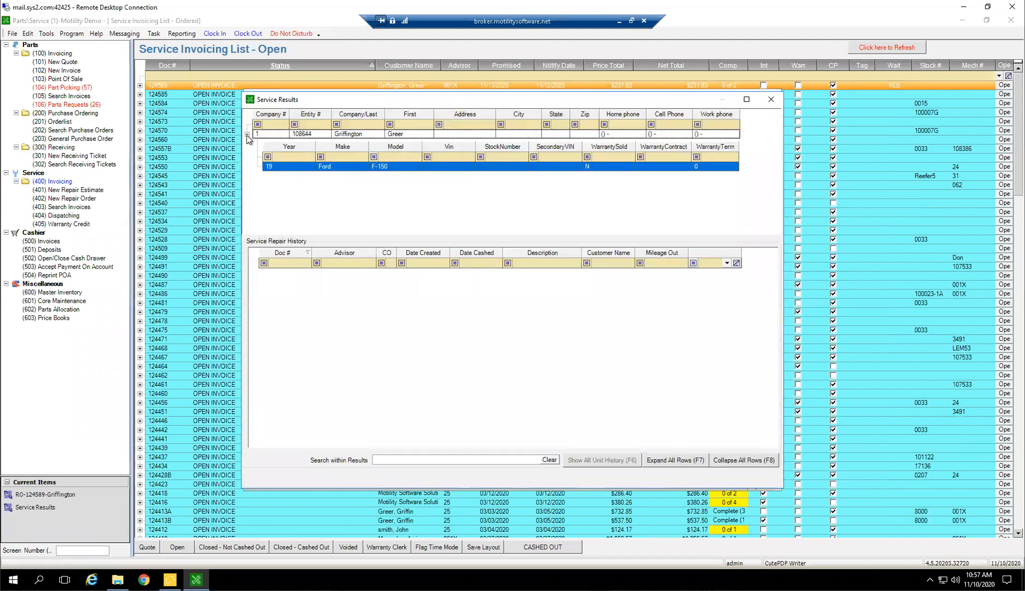
click(247, 134)
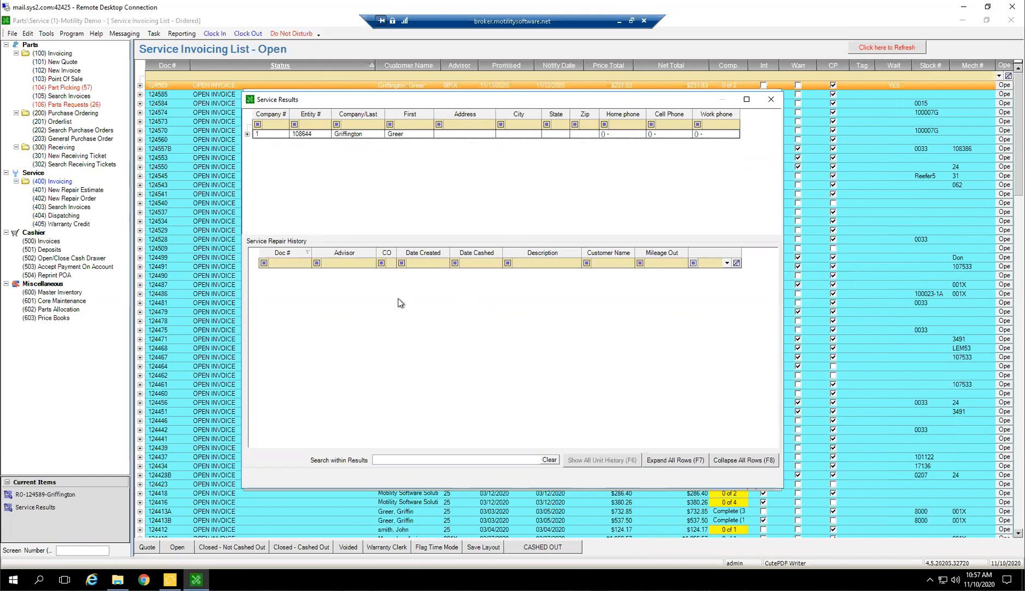
click(772, 99)
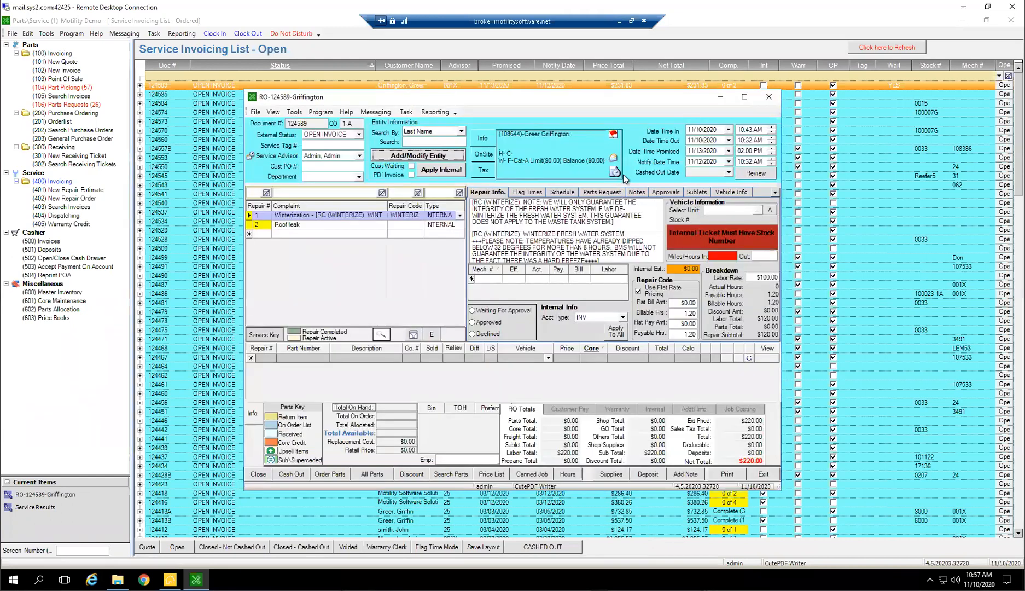
Start a new message to the repair order's customer and discard it without saving a draft
click(614, 160)
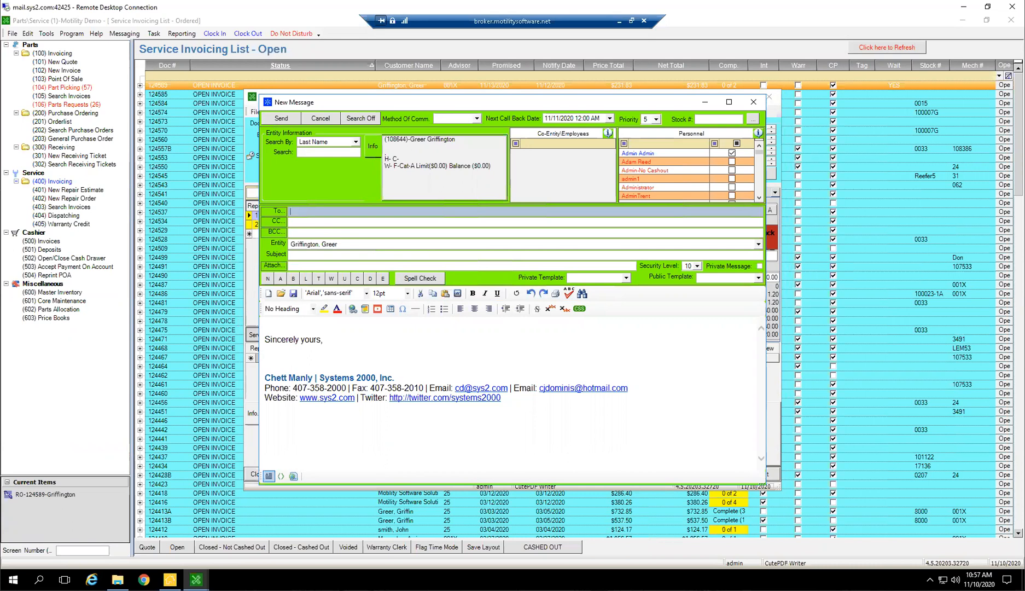
click(753, 102)
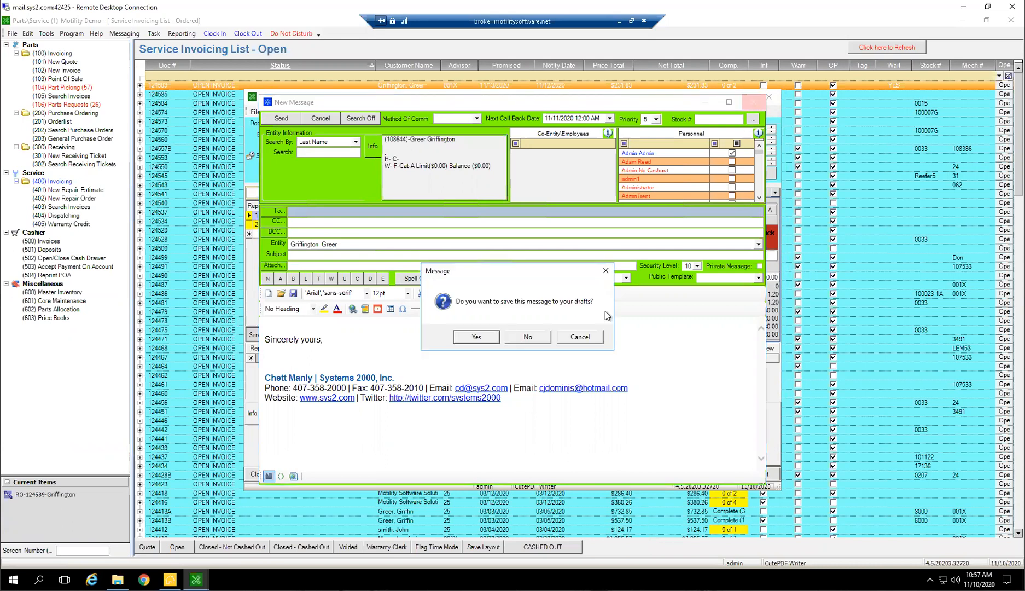
click(528, 338)
Review the customer's service follow-up letters, widening the Letter Name column and checking the 3, 7 and 15 day Service Cashed Out entries, and cancel without saving
click(613, 135)
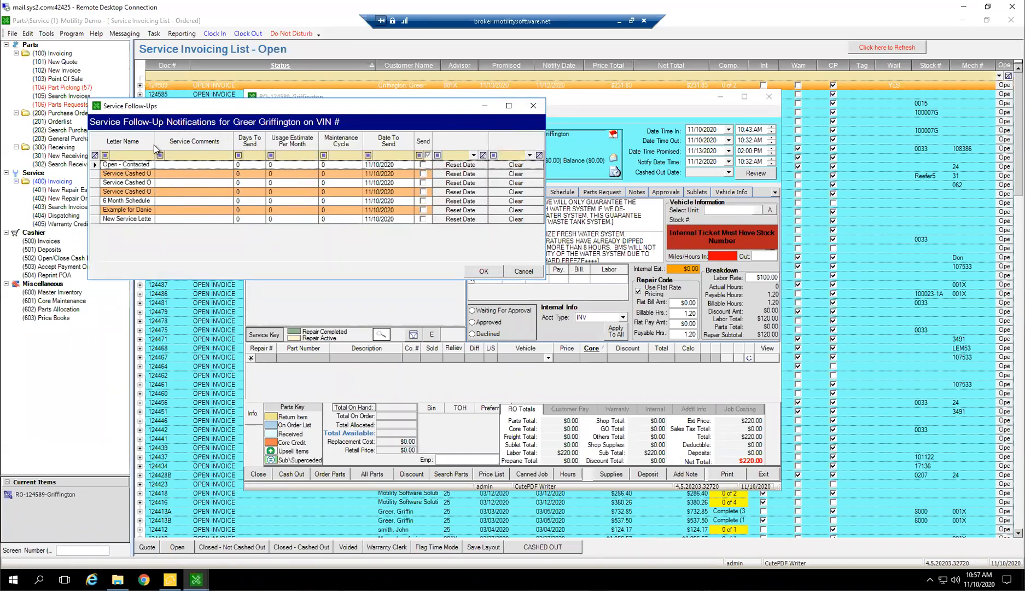
drag(155, 145, 207, 145)
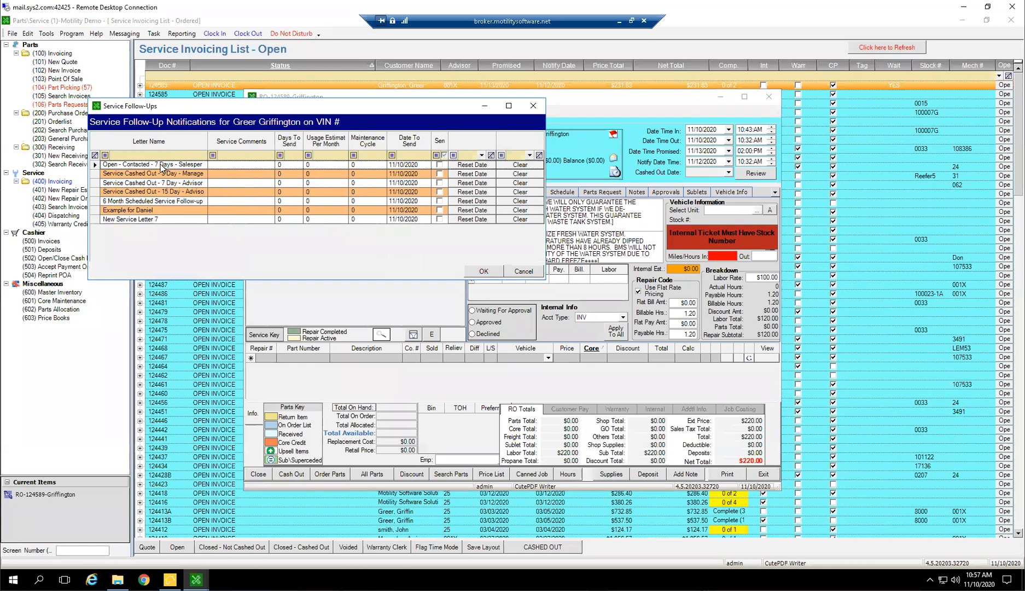
click(153, 174)
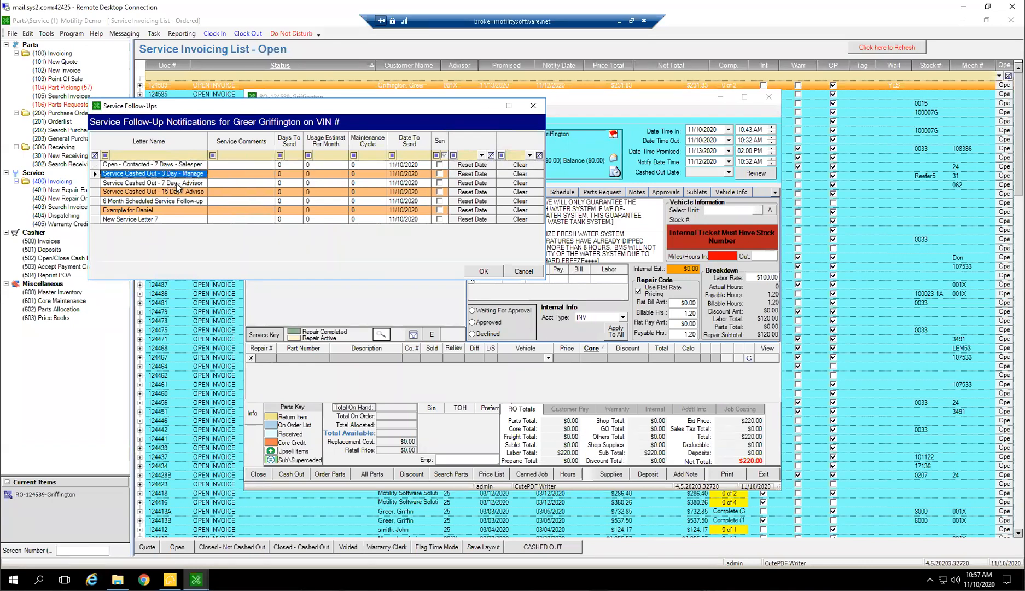
click(176, 184)
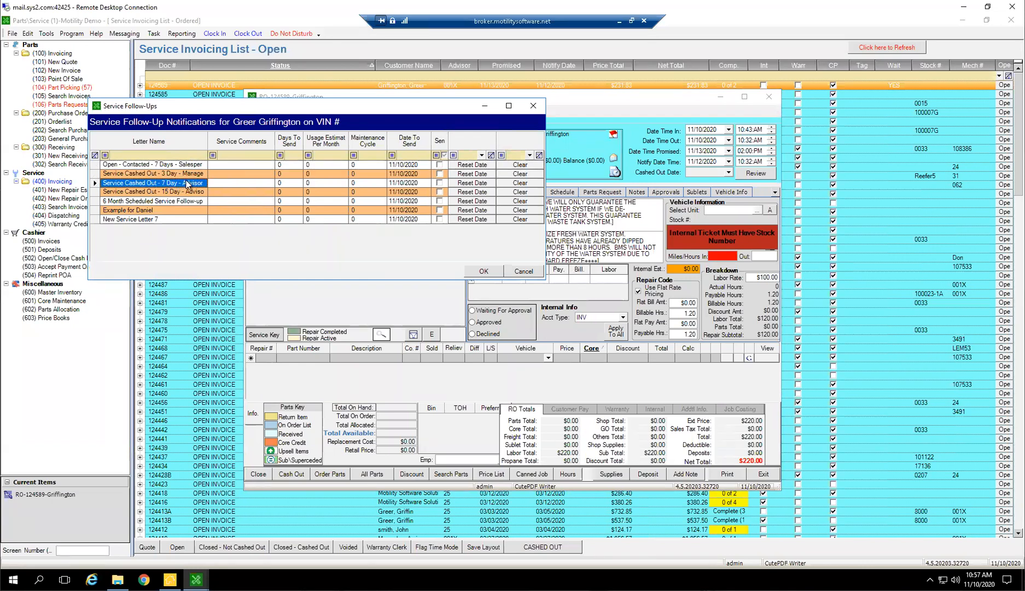
click(154, 190)
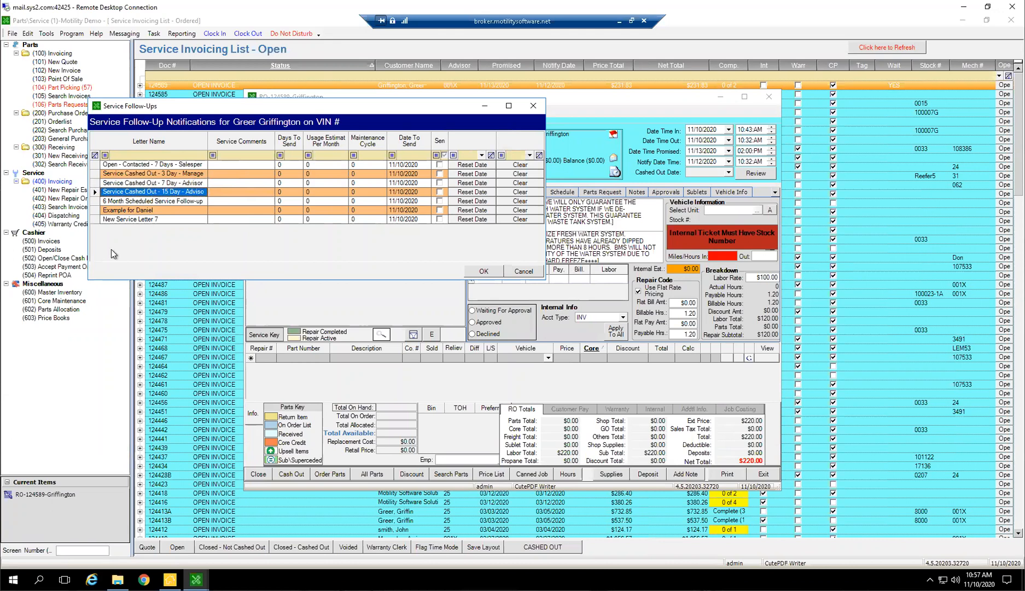
click(528, 271)
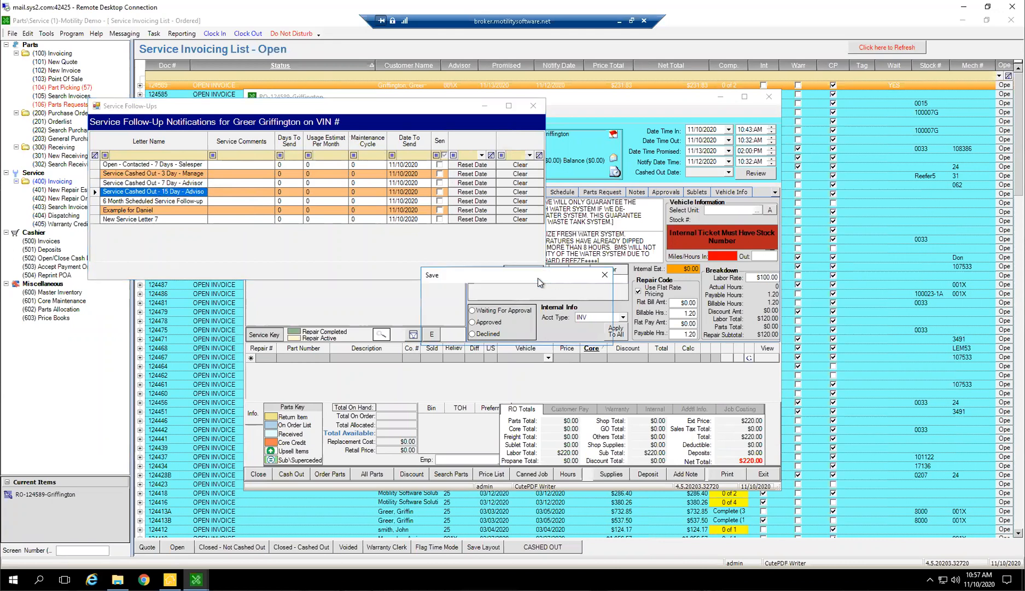
click(525, 331)
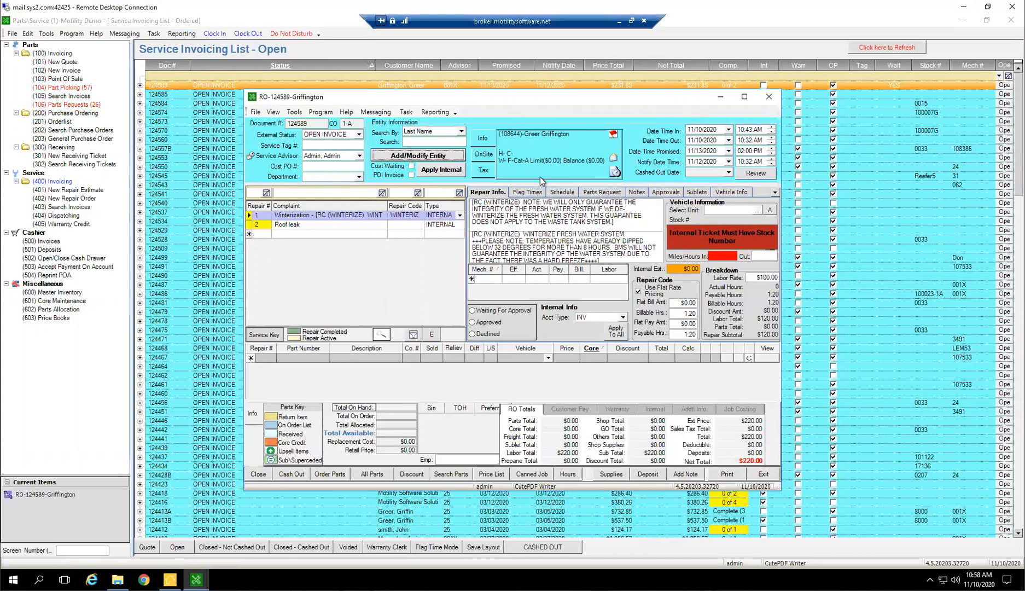
Look through the Winterization repair's flag times, schedule and parts request details
click(532, 194)
click(572, 193)
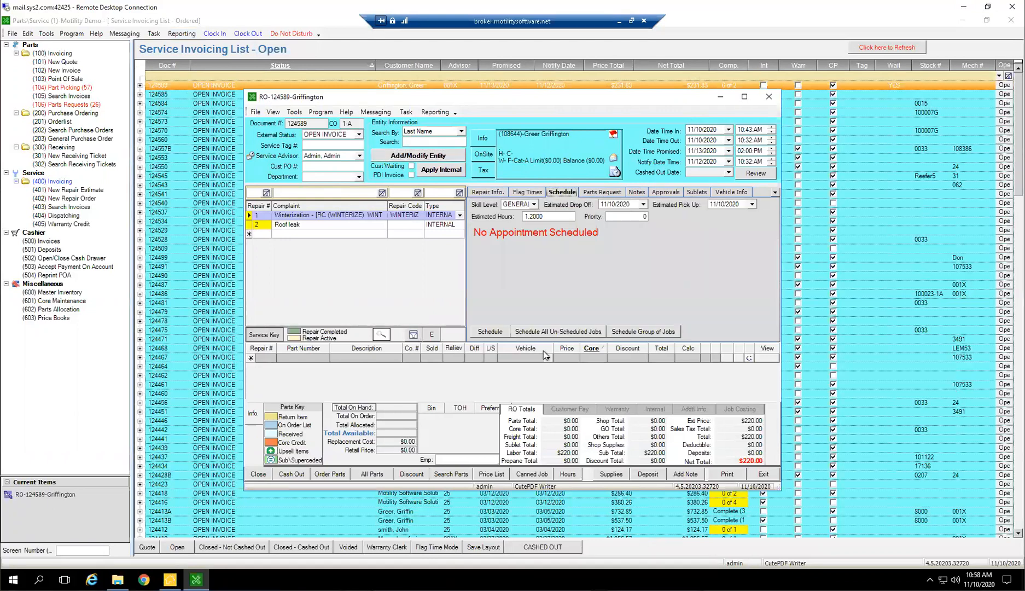
click(614, 193)
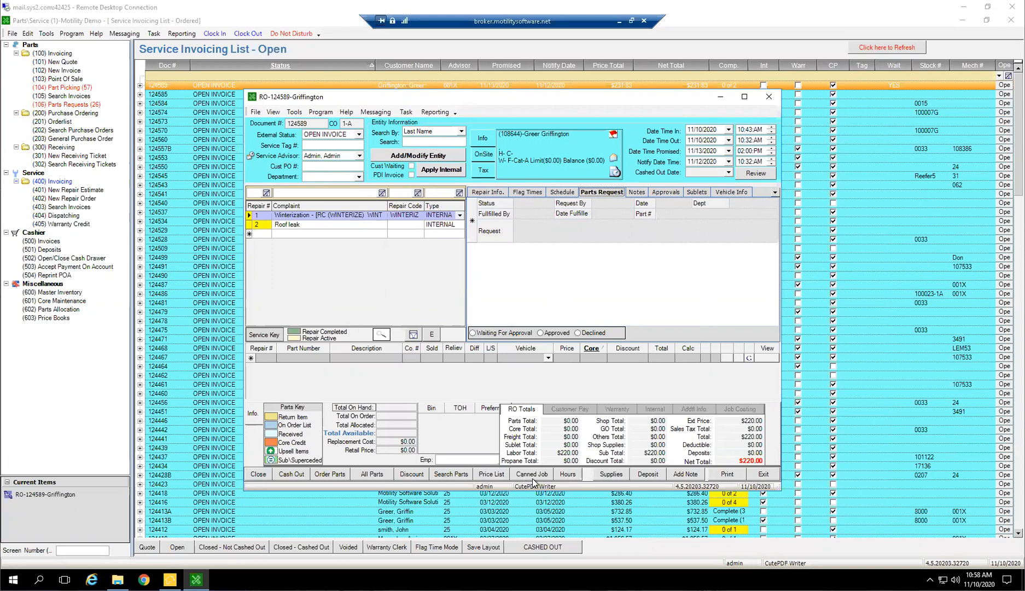
Select the Roof leak repair and show its repair information with the empty mechanic labor line
click(297, 227)
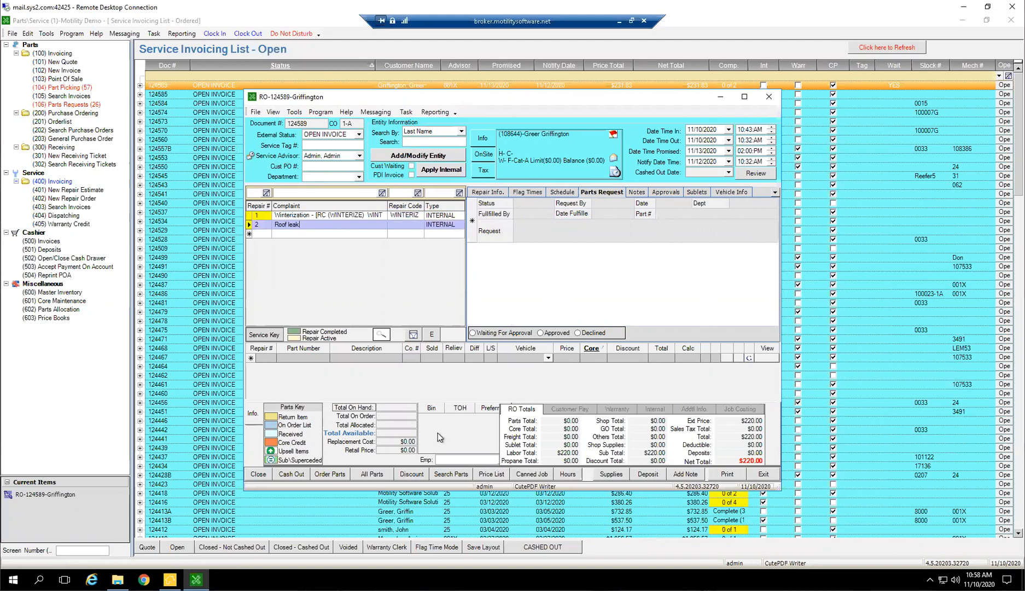
click(491, 194)
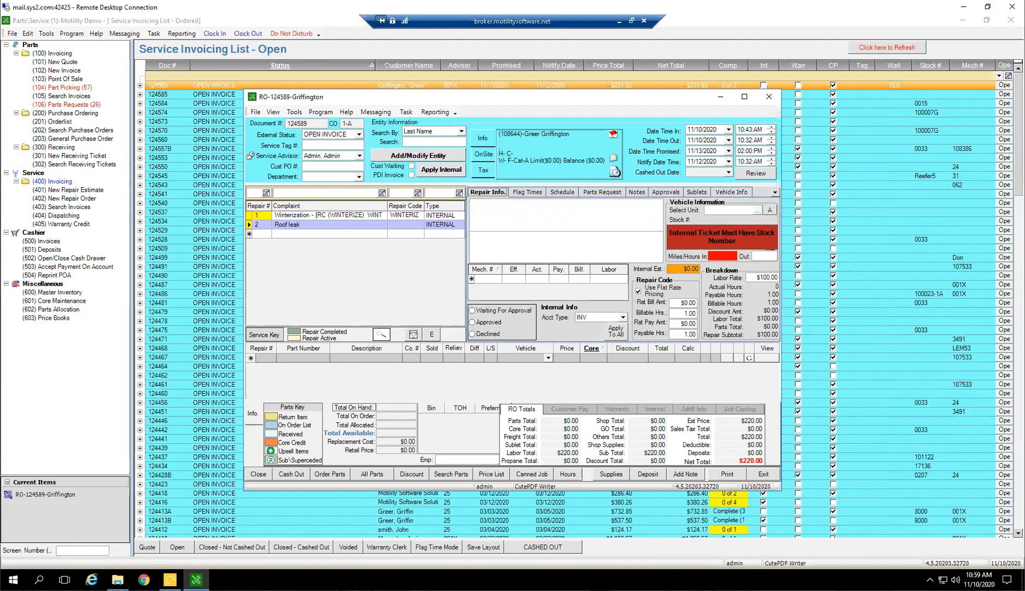
click(482, 279)
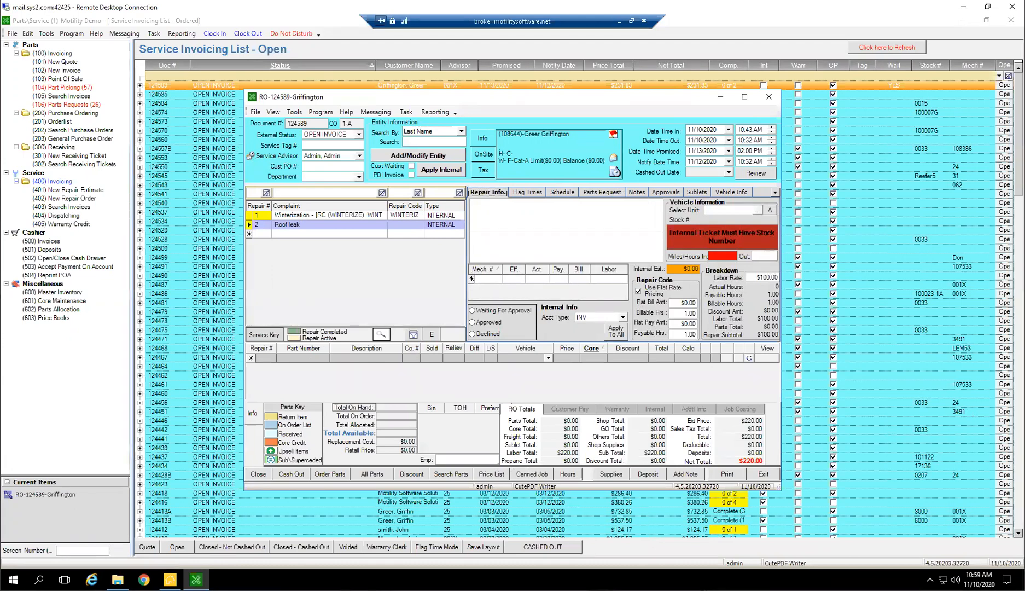